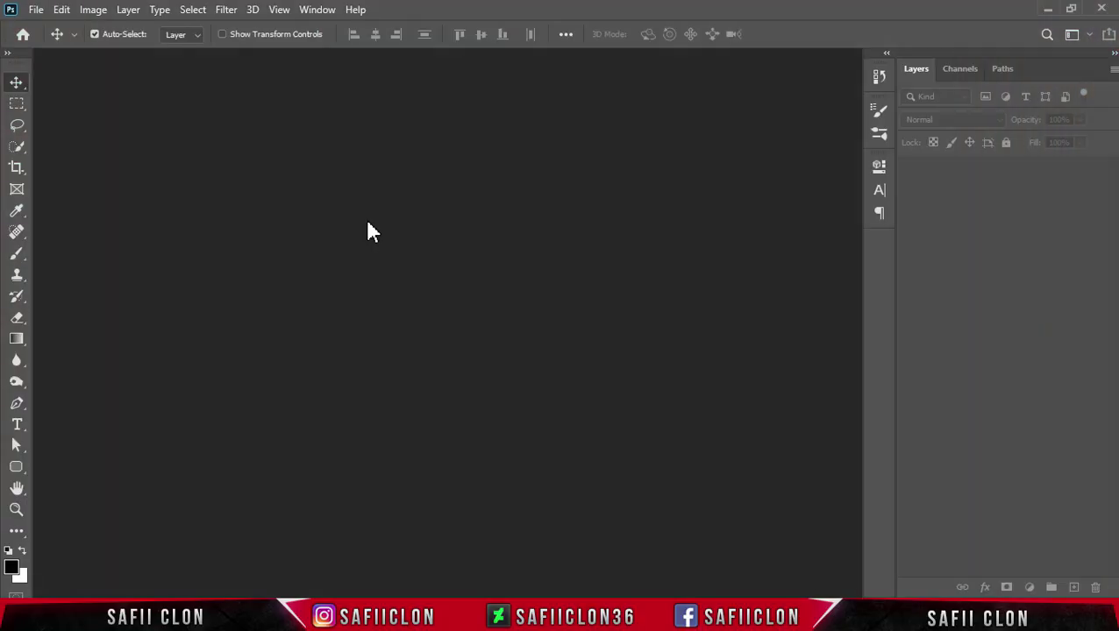
Create a blank document 5616 × 3744 px at 100 pixels/inch.
left_click(37, 11)
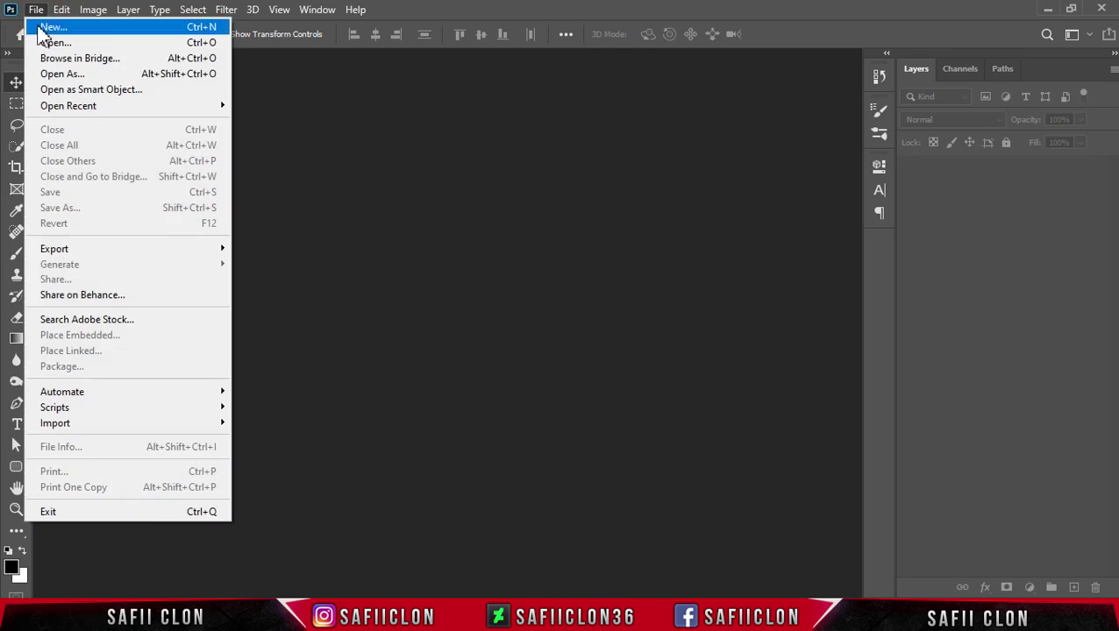
left_click(54, 29)
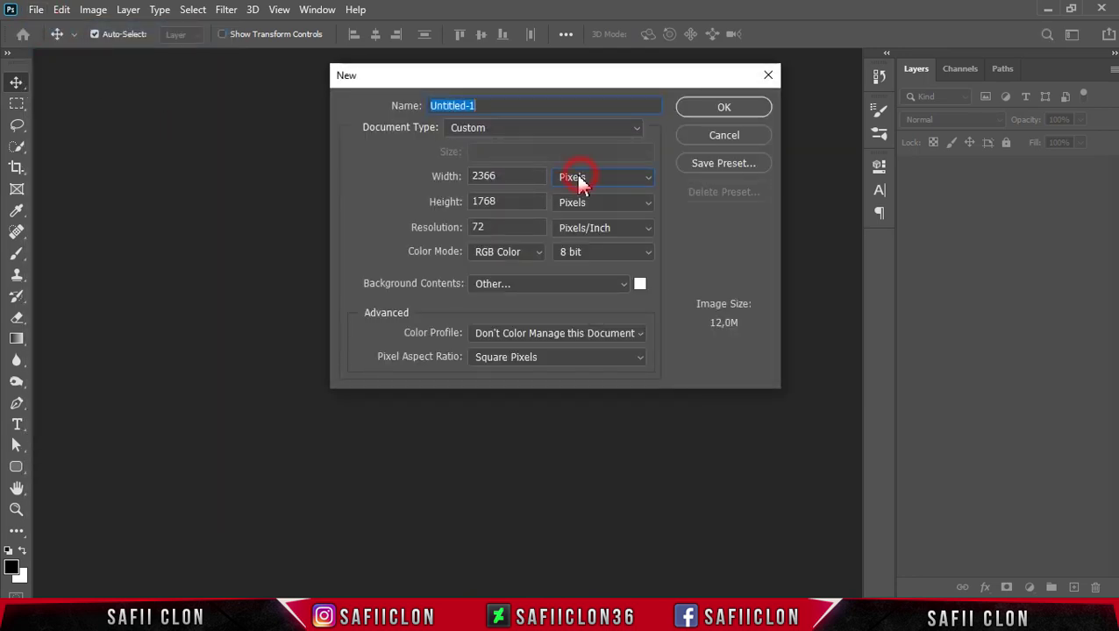
left_click(580, 180)
left_click(577, 203)
double_click(503, 177)
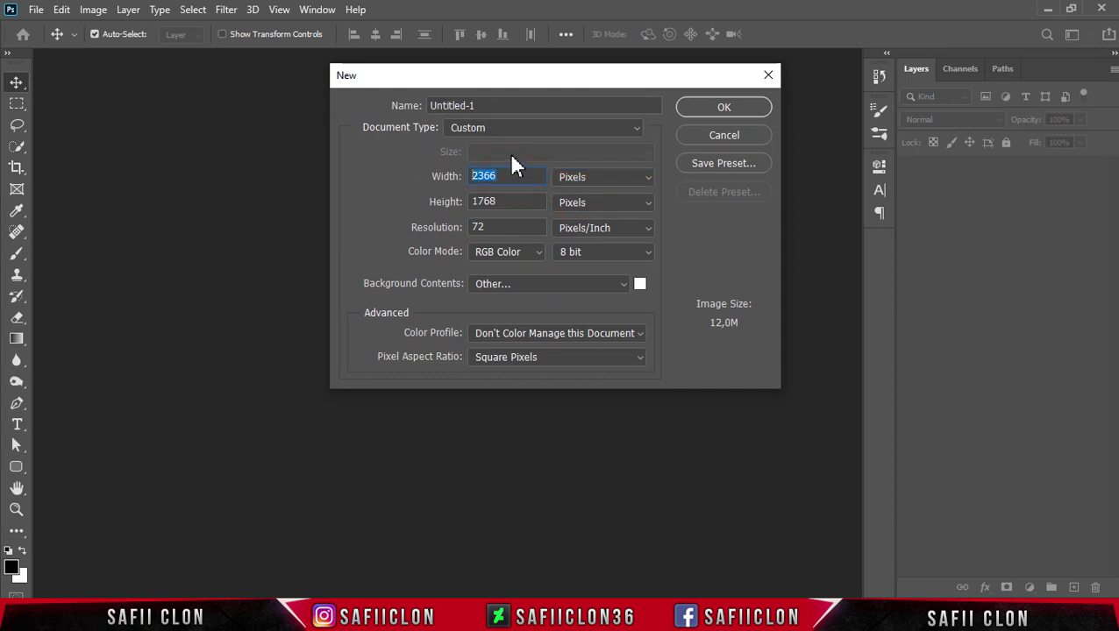
type("561")
left_click(608, 210)
type("3744")
left_click(580, 235)
left_click_drag(509, 227, 465, 235)
type("100")
left_click(724, 107)
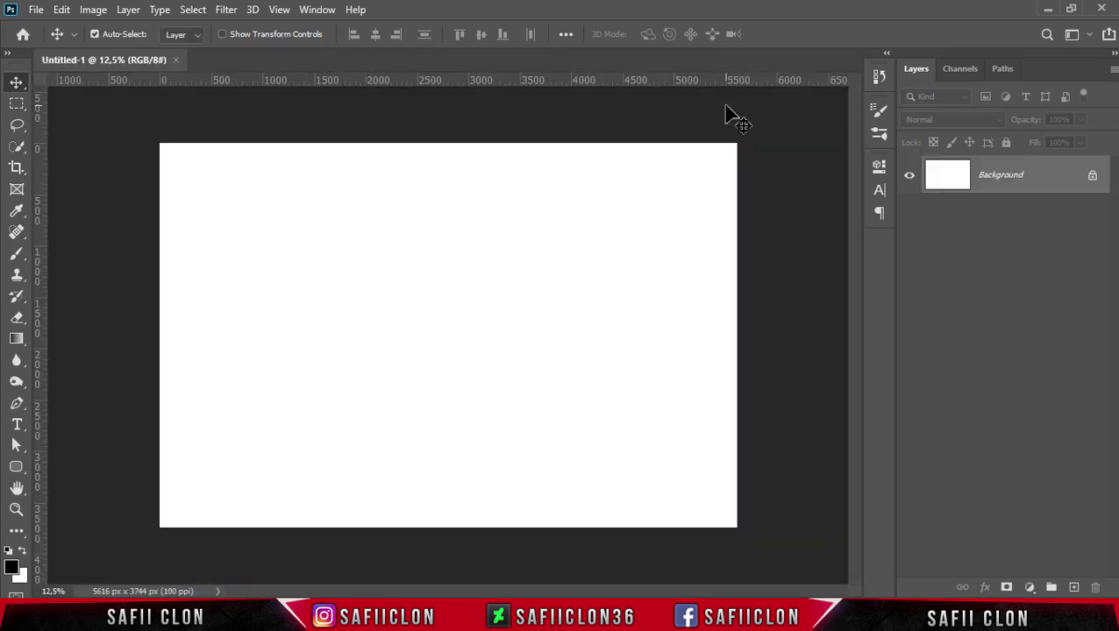
Open the grass field photo phil-goodwin-Ys85uMksDHc-unsplash.jpg from the Little Planet folder.
left_click(36, 10)
left_click(68, 44)
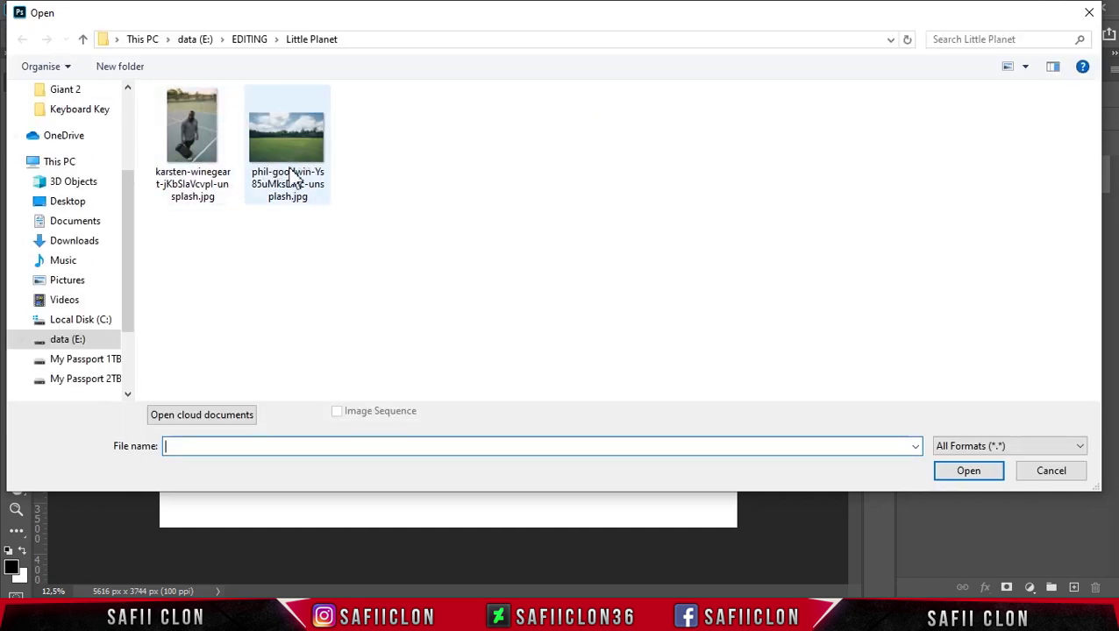
left_click(287, 176)
left_click(964, 472)
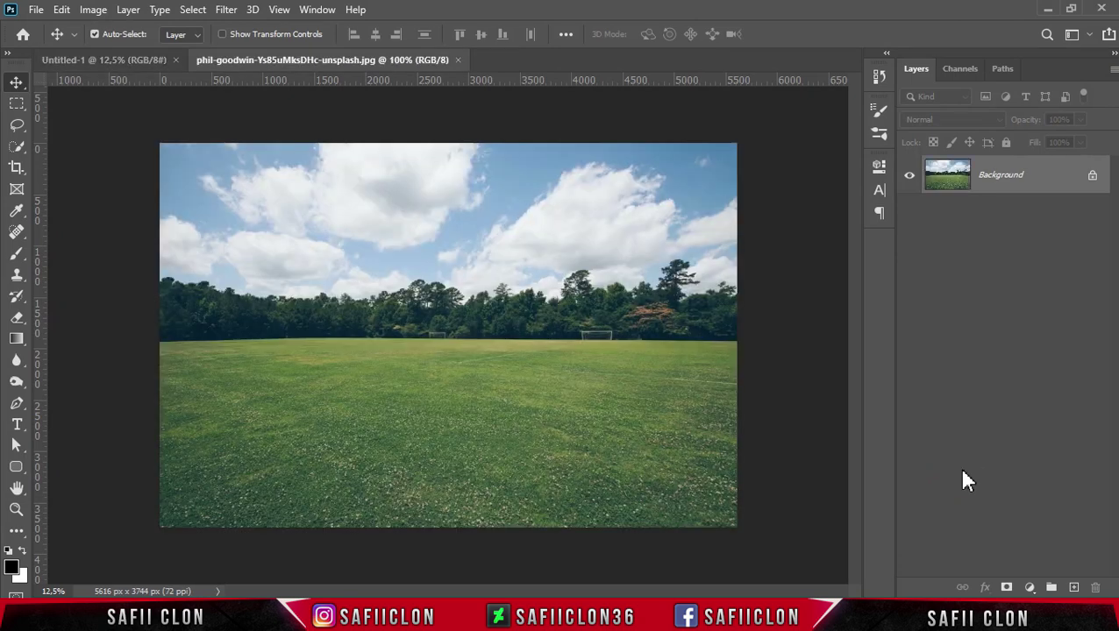
Unlock the photo layer and set up Quick Selection in add mode with a 90 px brush.
left_click(1091, 176)
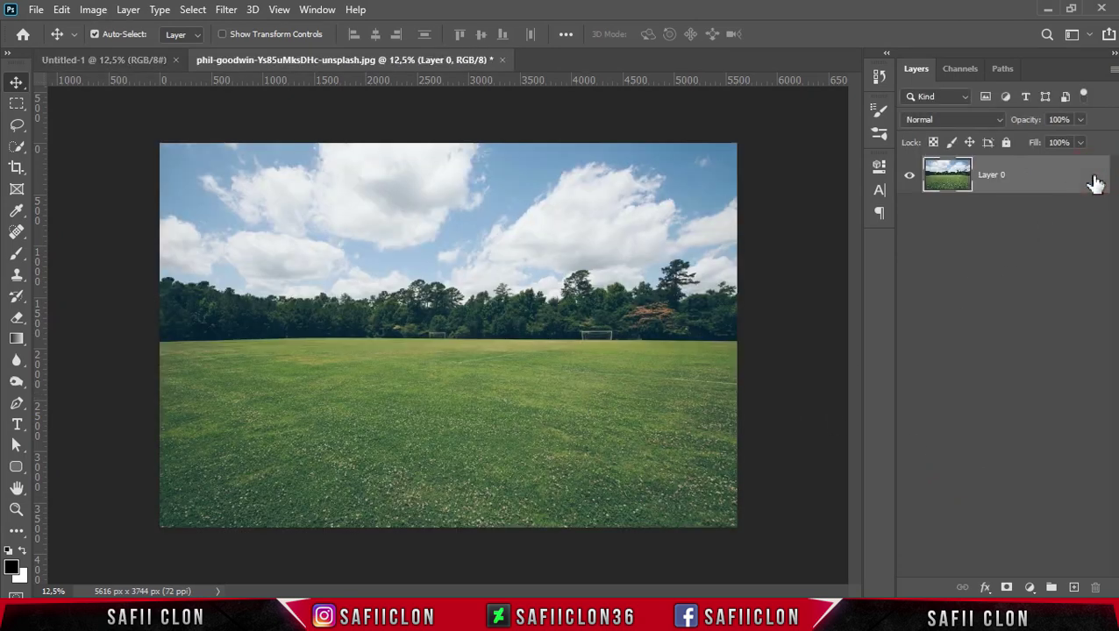
left_click(17, 147)
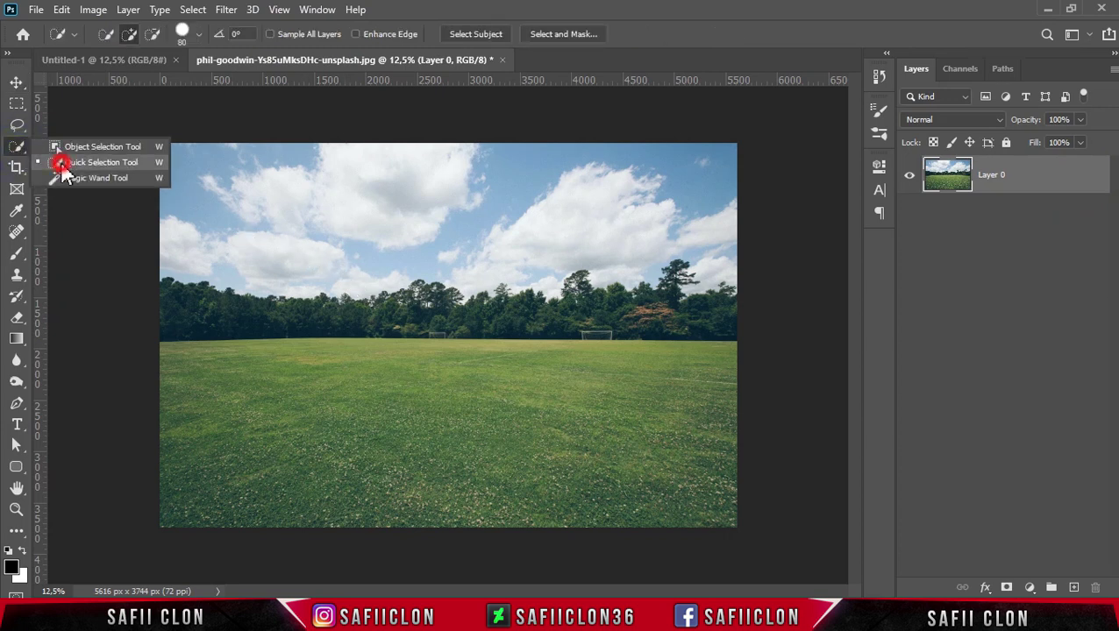
left_click(59, 163)
left_click(129, 34)
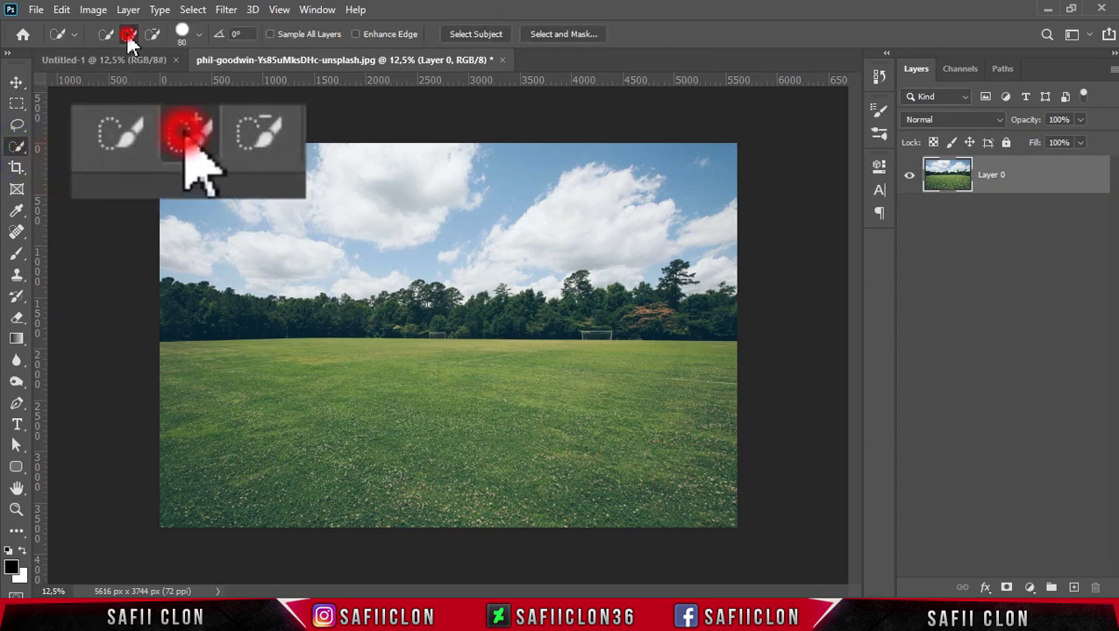
left_click(199, 36)
left_click_drag(178, 83, 181, 83)
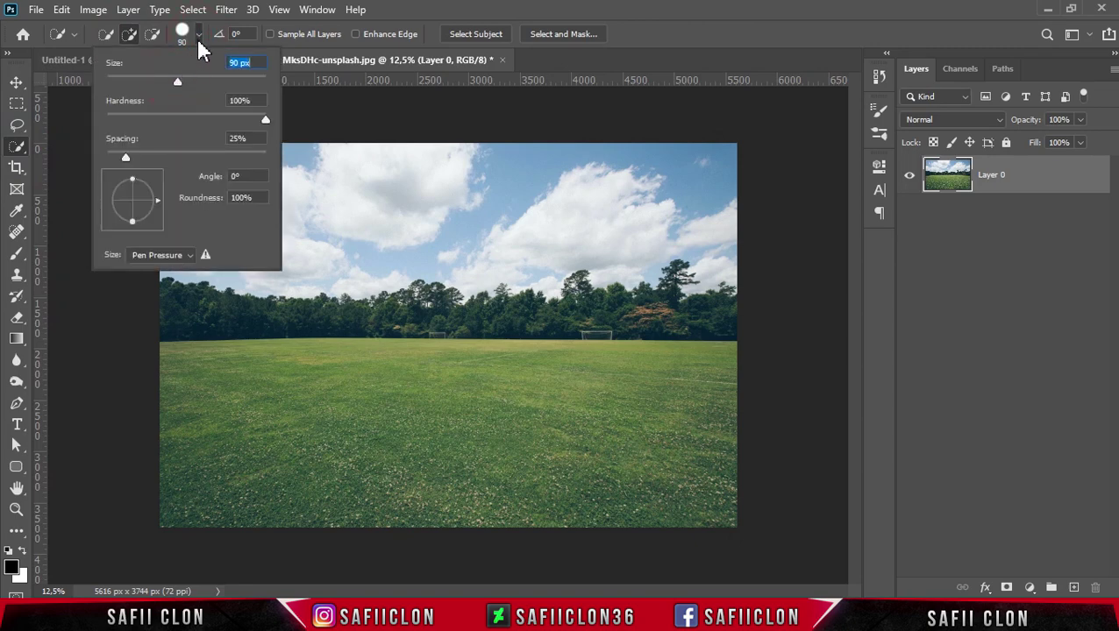
left_click(199, 35)
Select the grass field and tree line, then mask out the sky with a layer mask.
mouse_move(237, 469)
left_mouse_down()
mouse_move(495, 490)
mouse_move(727, 419)
mouse_move(190, 345)
mouse_move(200, 319)
mouse_move(635, 325)
mouse_move(578, 279)
left_mouse_up()
key("bracketleft")
key("bracketleft")
key("bracketleft")
key("bracketleft")
left_click(500, 292)
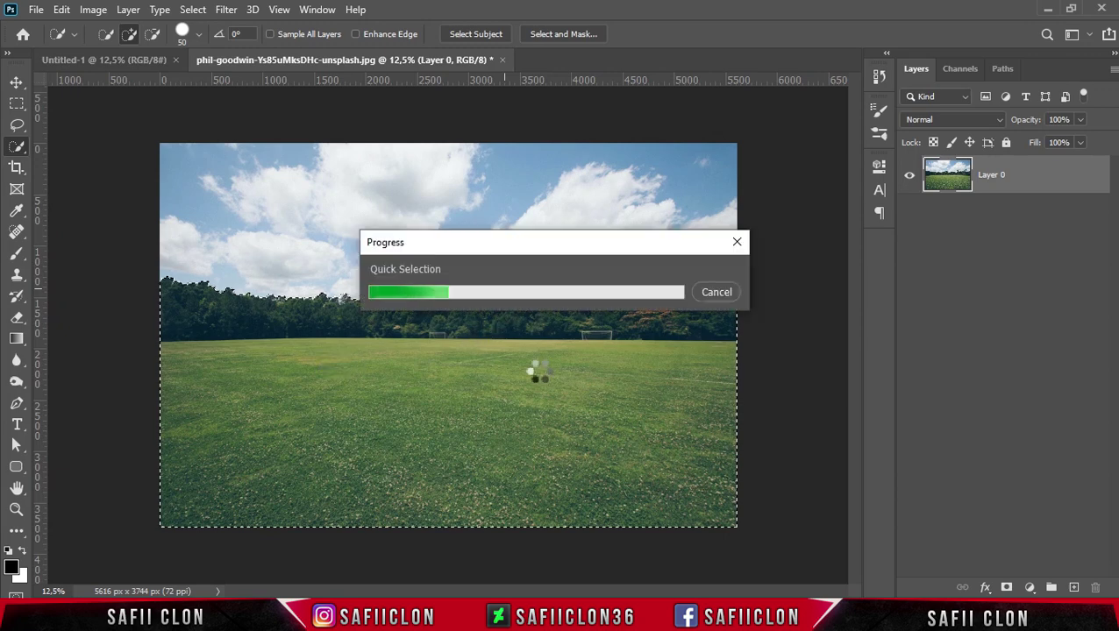
left_click(1007, 588)
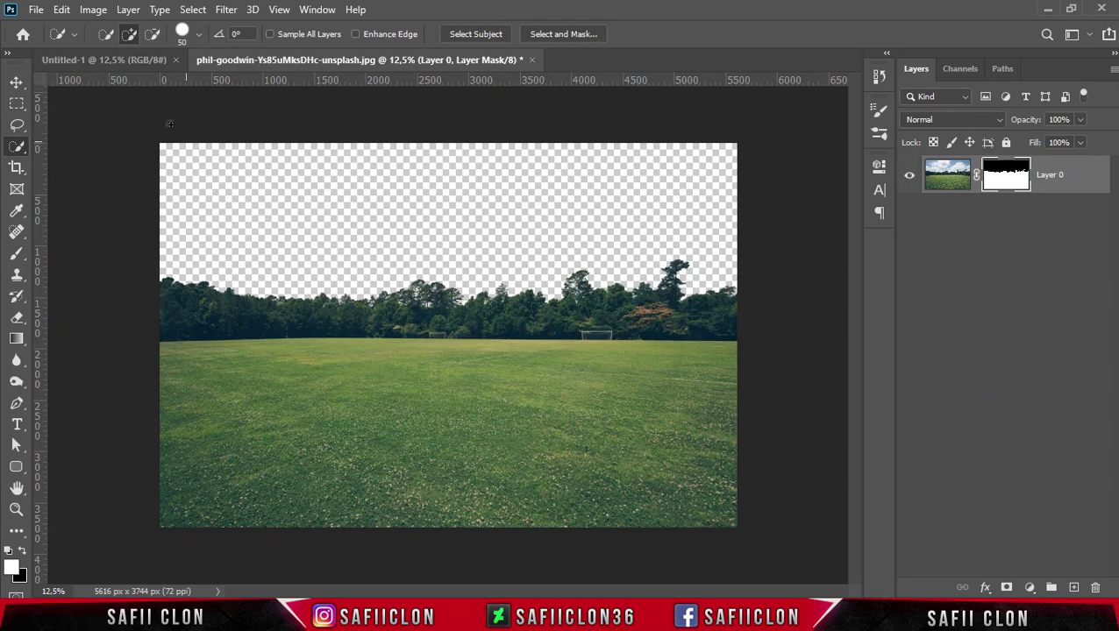
left_click(93, 10)
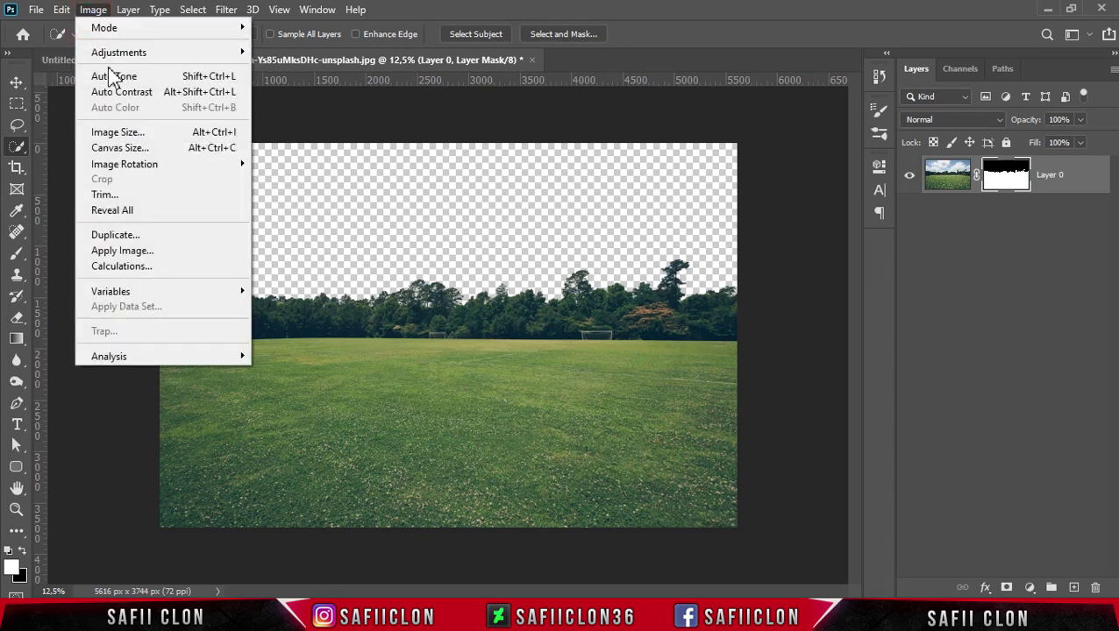
mouse_move(124, 164)
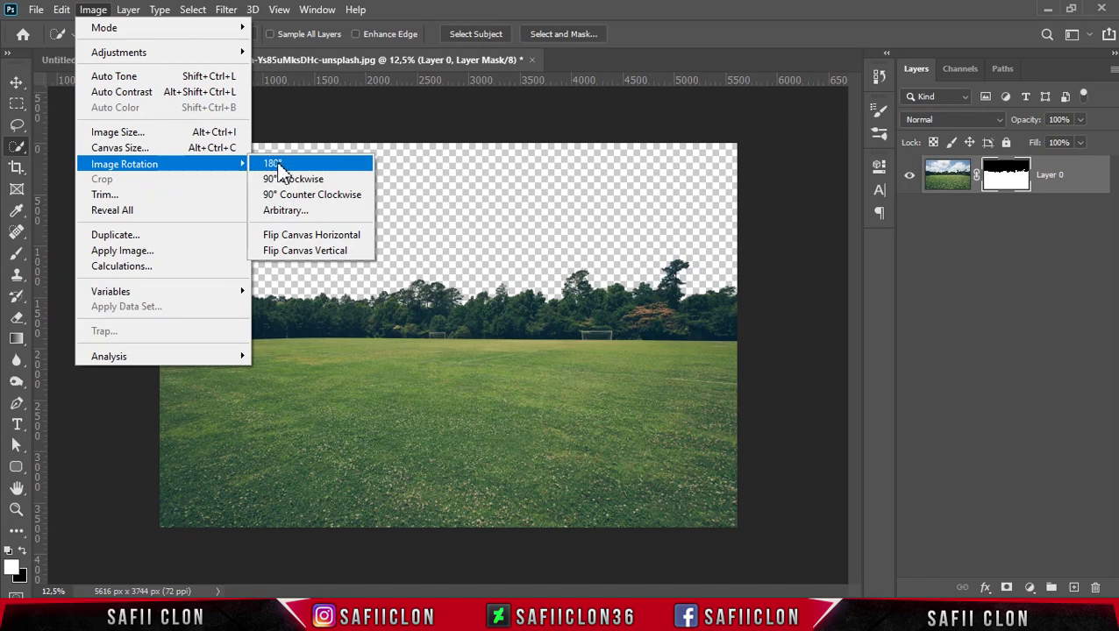
Rotate the image 180° and apply Polar Coordinates (Rectangular to Polar) to the layer pixels.
left_click(285, 166)
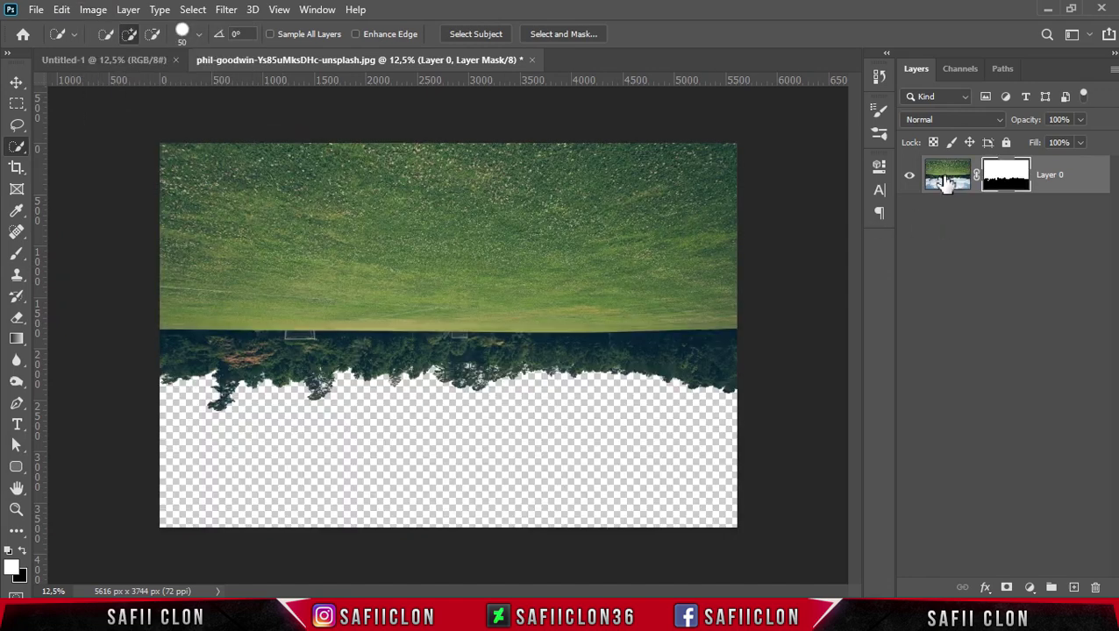
left_click(946, 181)
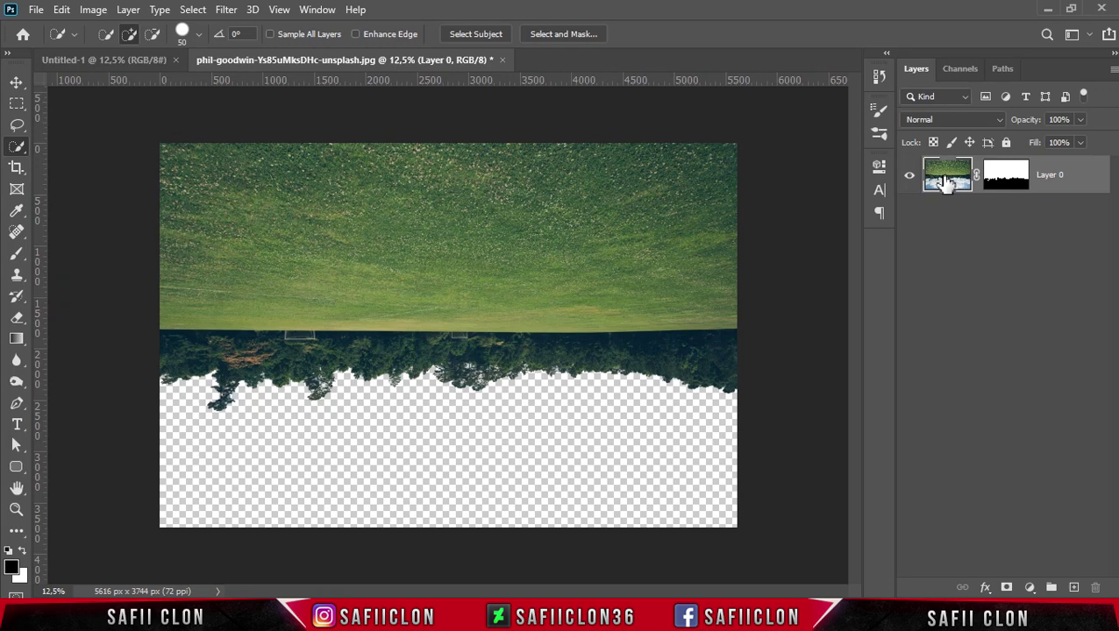
left_click(226, 9)
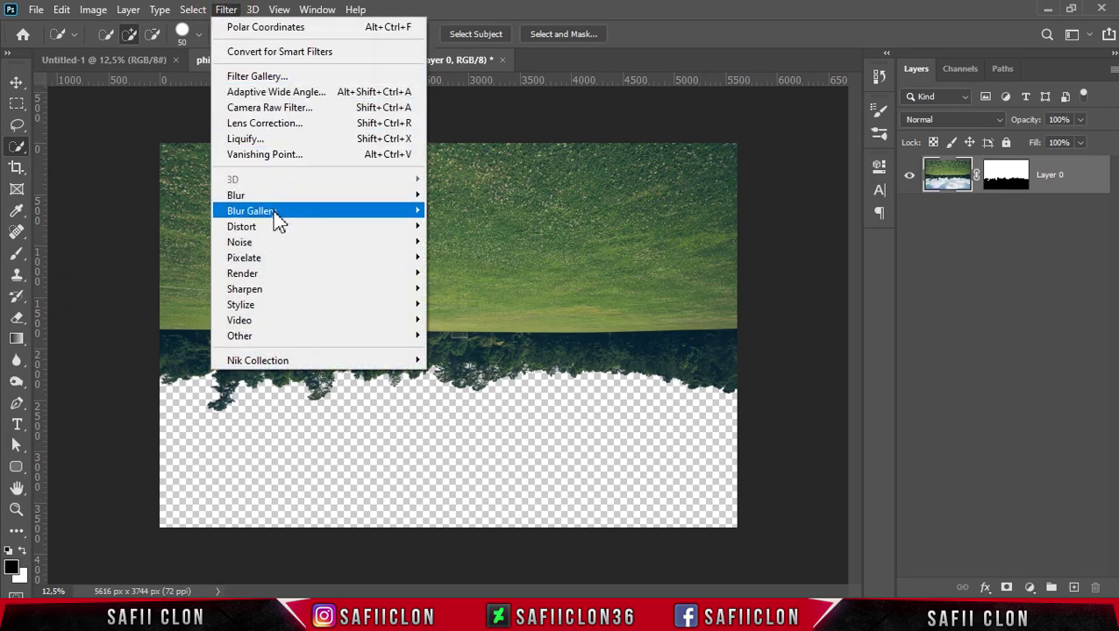
mouse_move(241, 226)
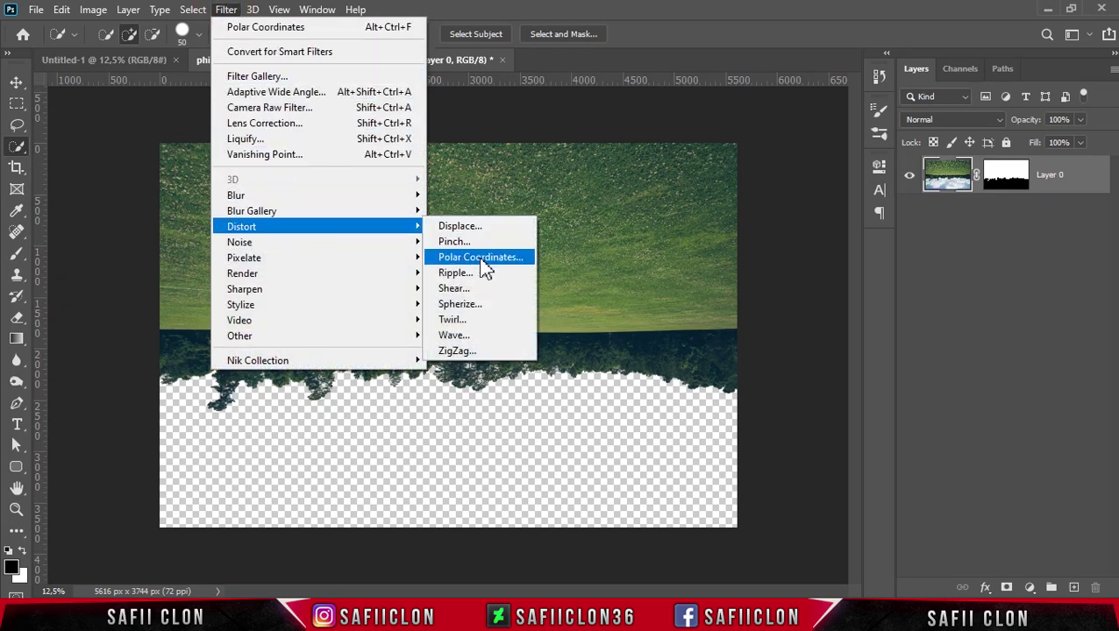
left_click(485, 270)
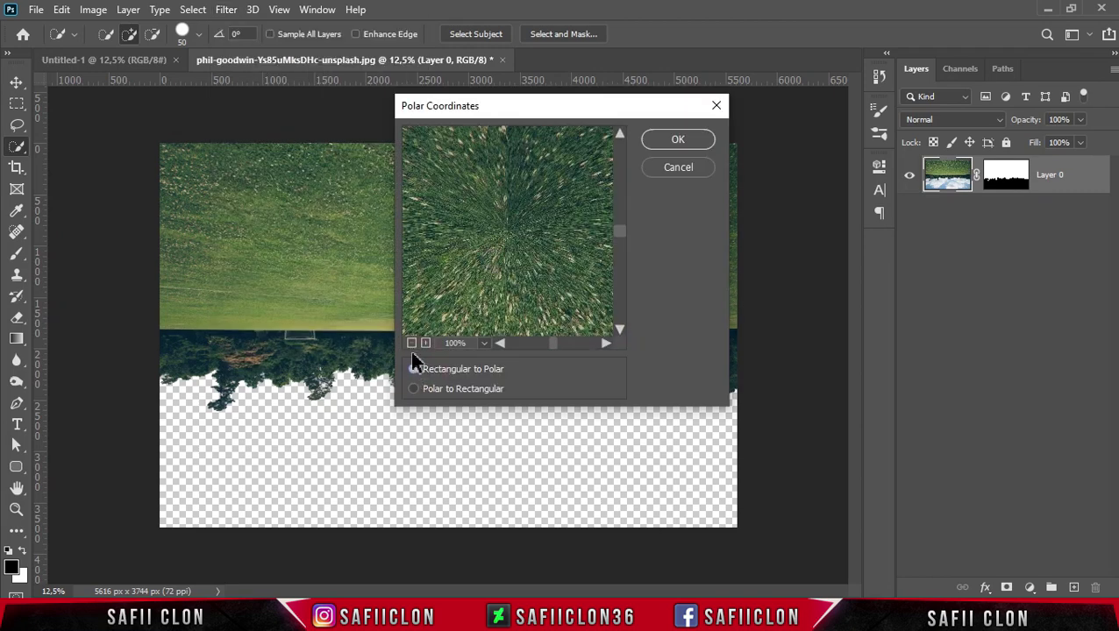
left_click(411, 343)
left_click(411, 344)
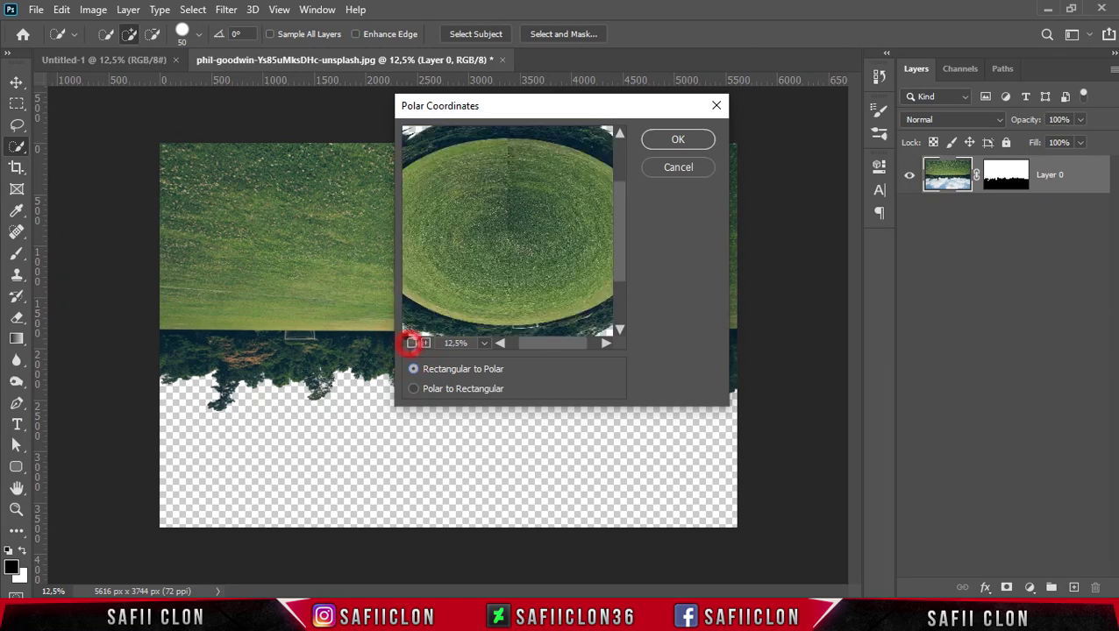
left_click(425, 343)
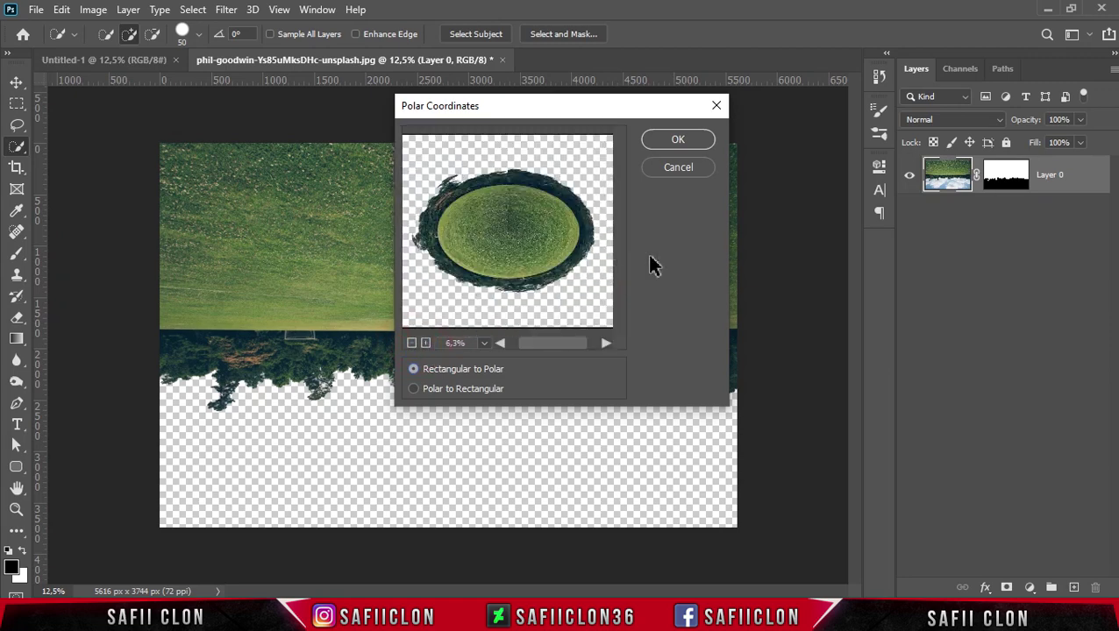
left_click(701, 140)
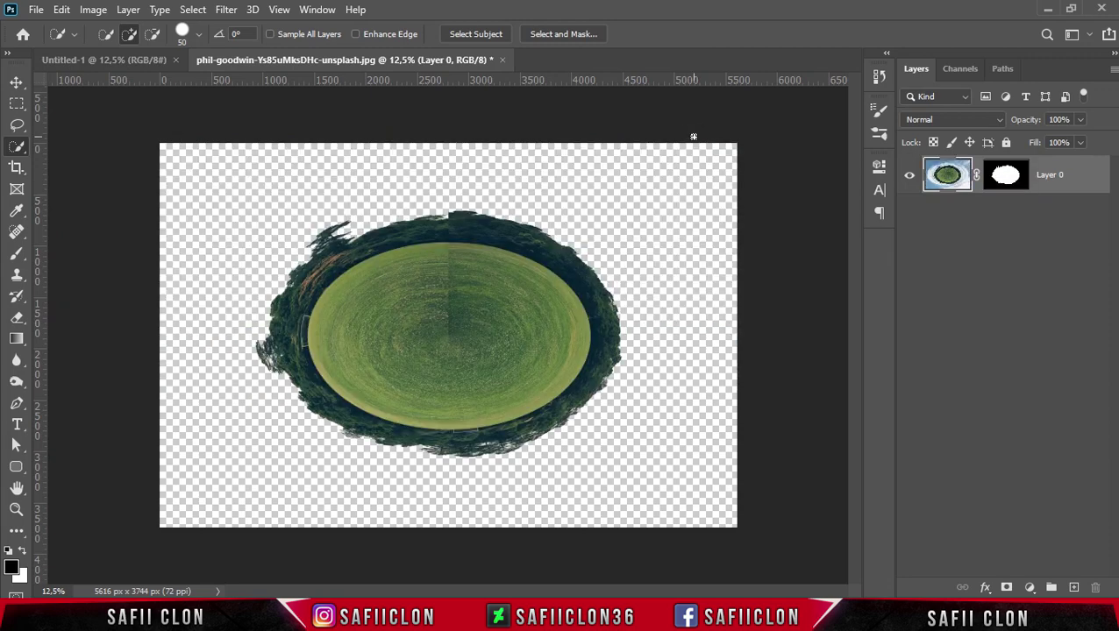
Drag the planet layer into Untitled-1, then narrow, lower and tilt it about -2.83°.
left_click_drag(1075, 184, 139, 62)
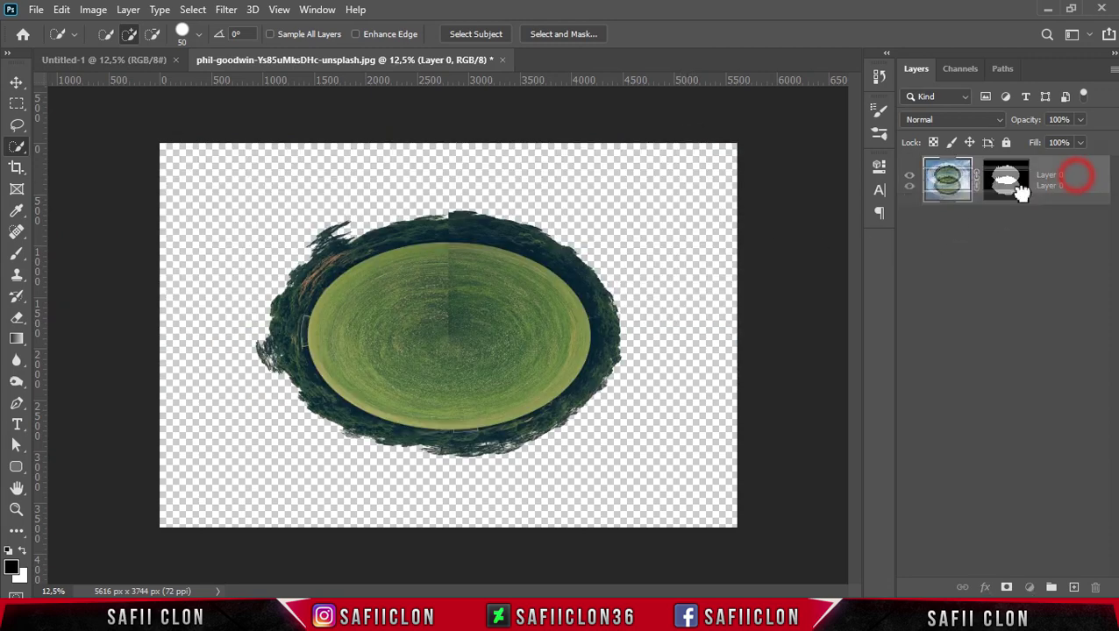
left_click_drag(140, 63, 512, 316)
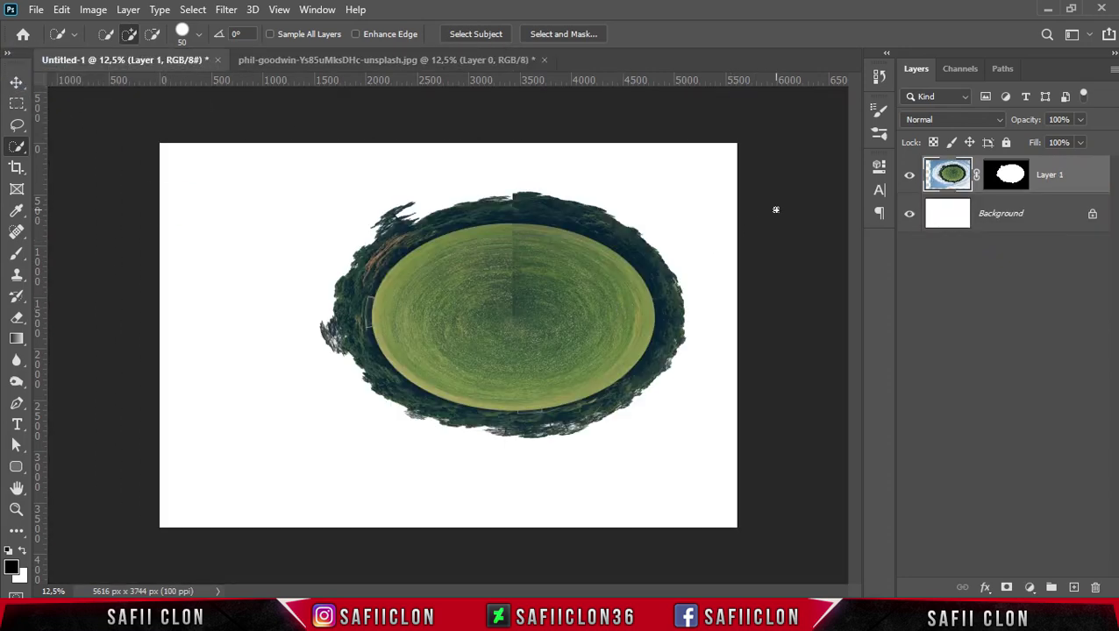
key("ctrl+t")
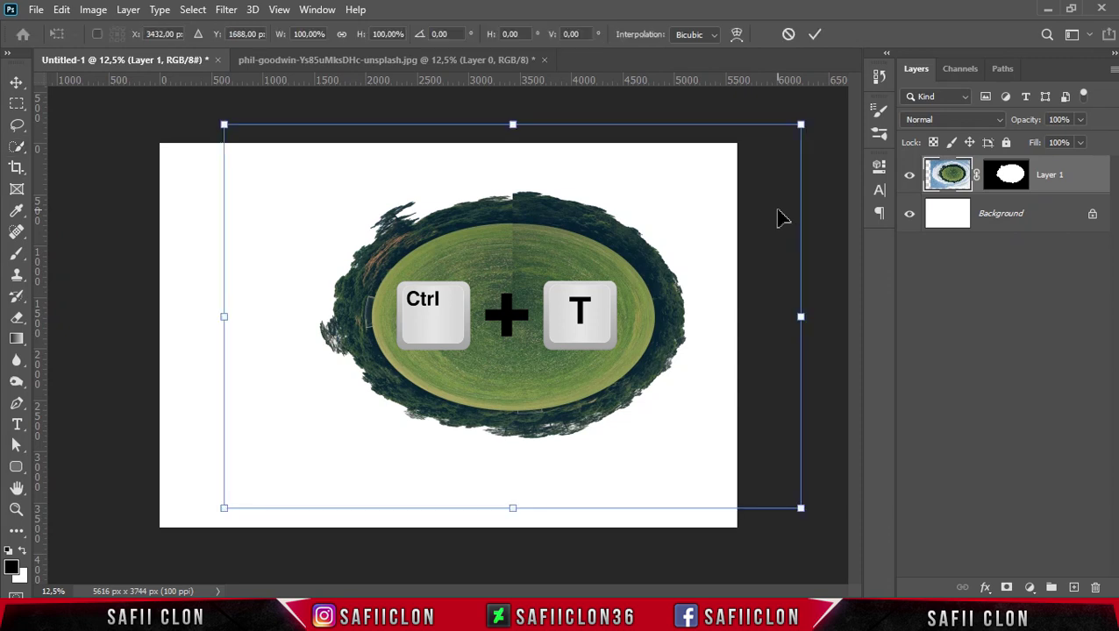
left_click_drag(728, 229, 677, 259)
left_click_drag(748, 346, 730, 346)
left_click_drag(482, 292, 475, 332)
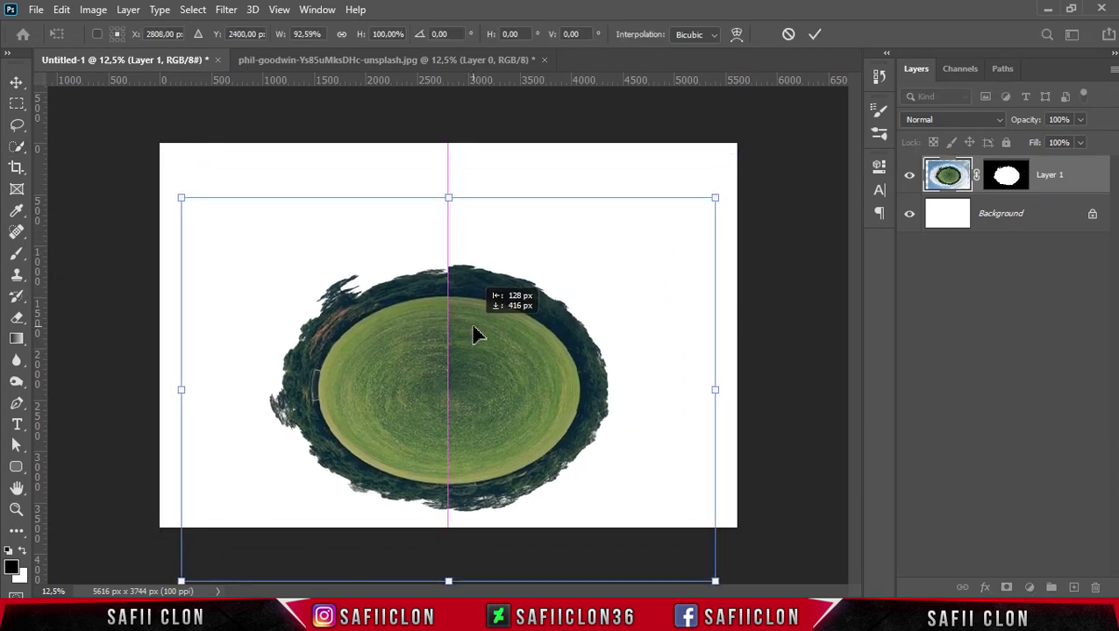
left_click_drag(732, 290, 736, 262)
left_click_drag(175, 205, 186, 221)
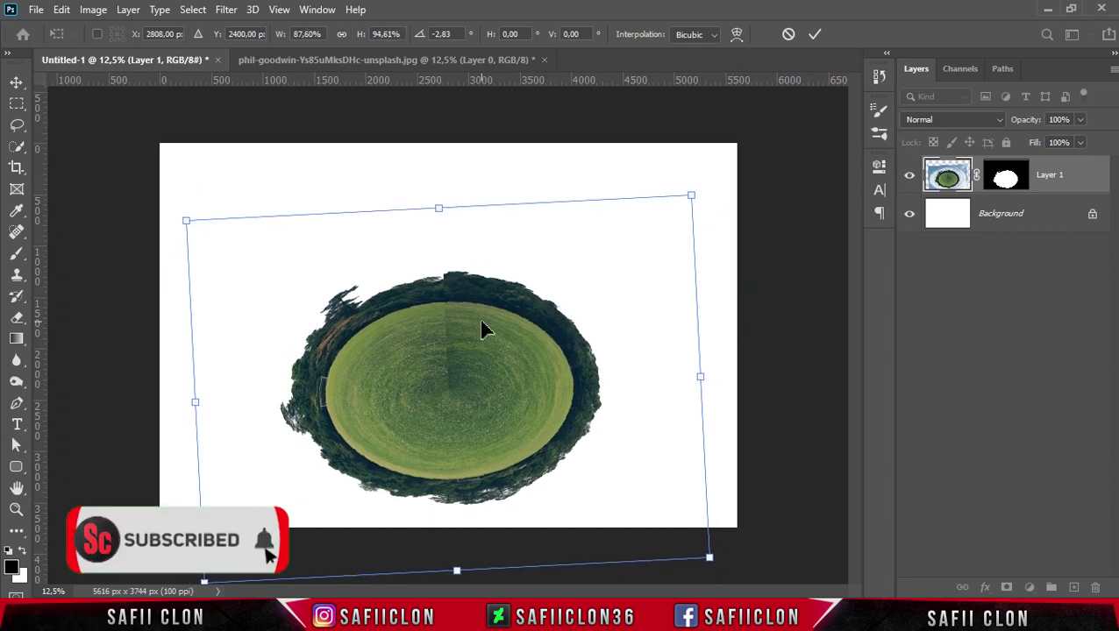
left_click(814, 34)
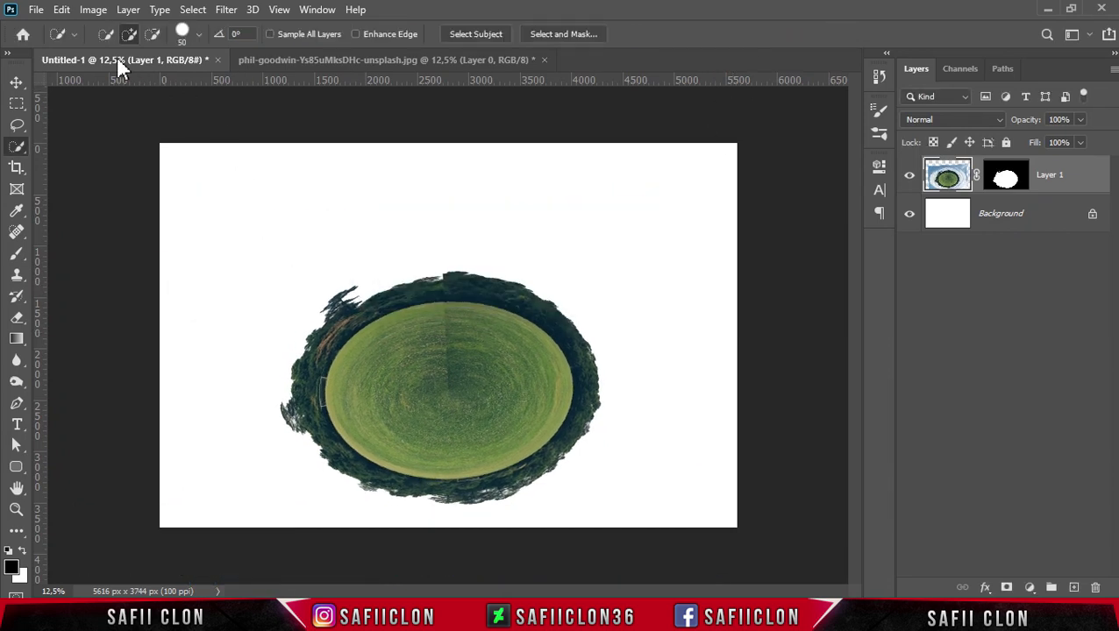
Create Untitled-2, another blank 5616 × 3744 px document at 100 pixels/inch.
left_click(36, 13)
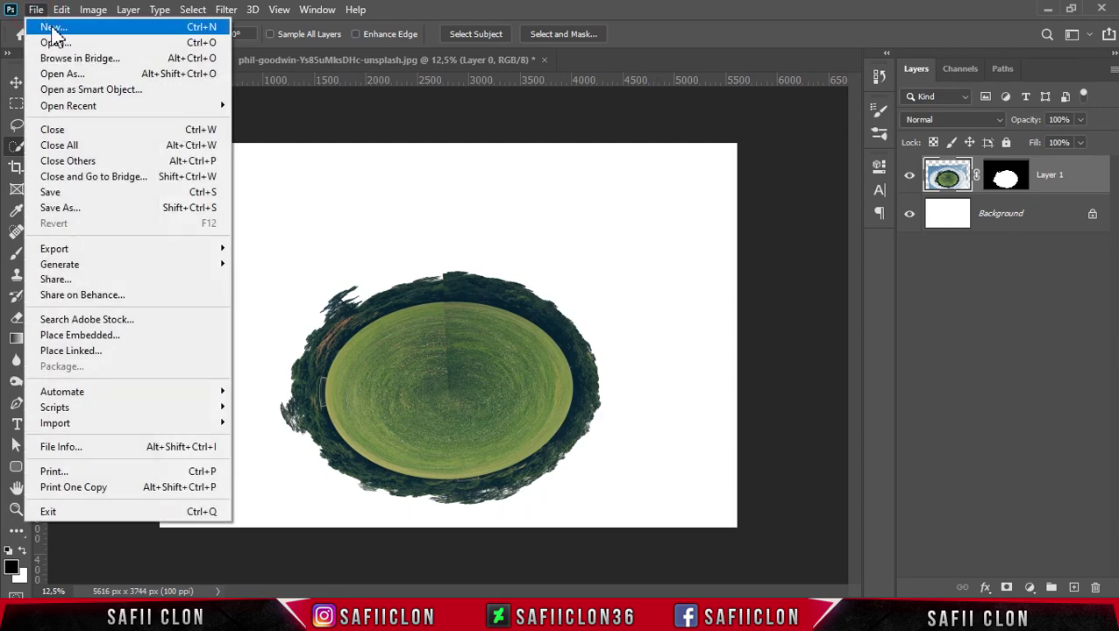
left_click(49, 28)
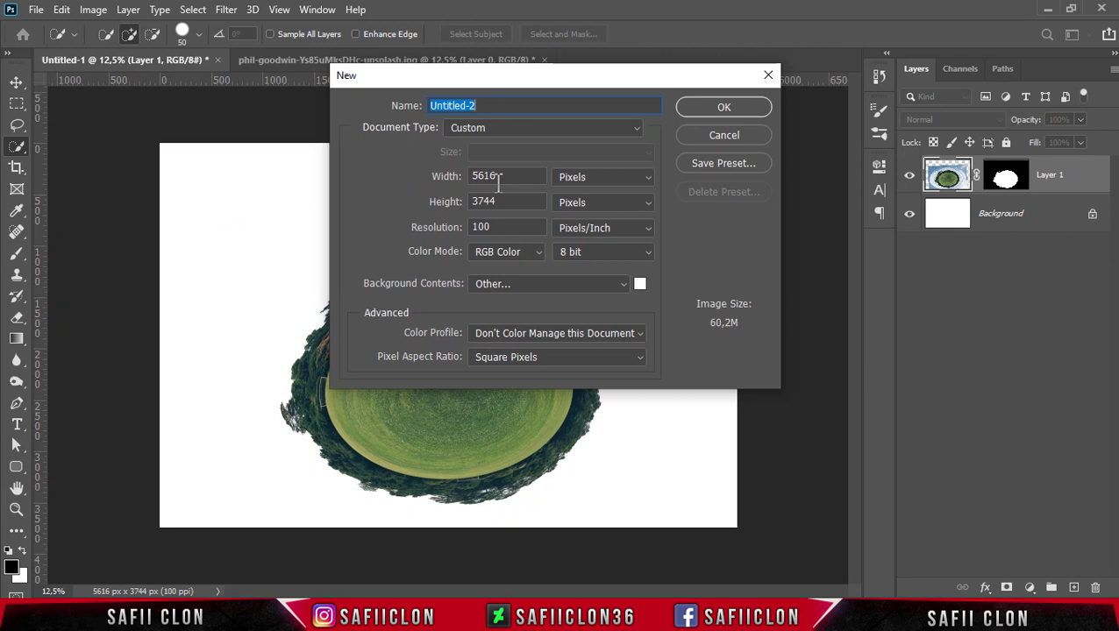
left_click(566, 178)
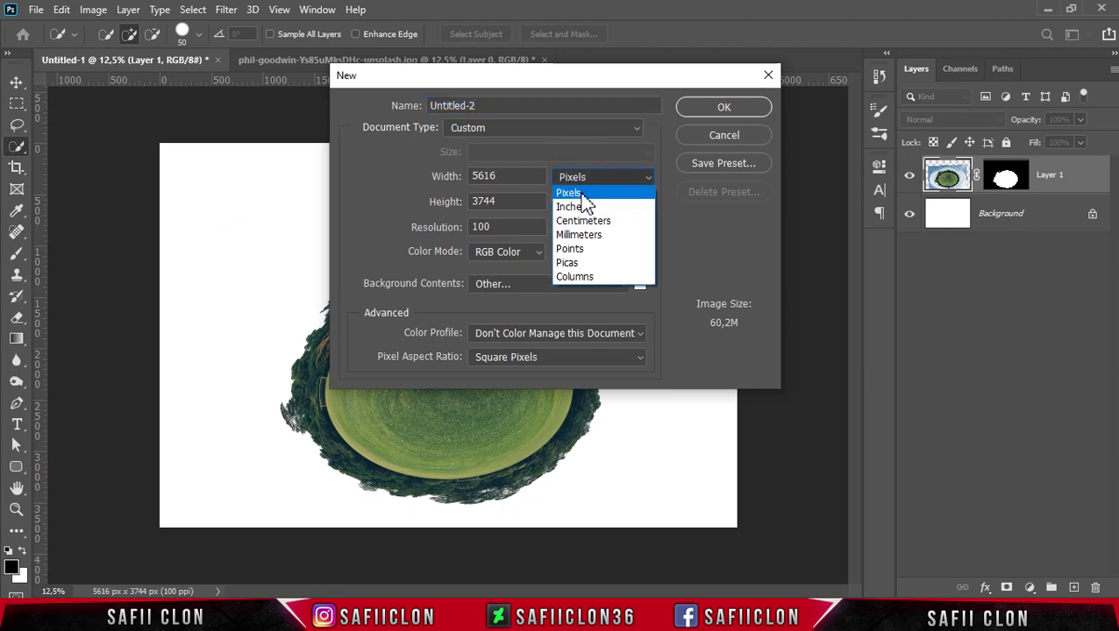
left_click(582, 194)
left_click(444, 180)
left_click(592, 205)
left_click(561, 218)
left_click(566, 230)
left_click(456, 235)
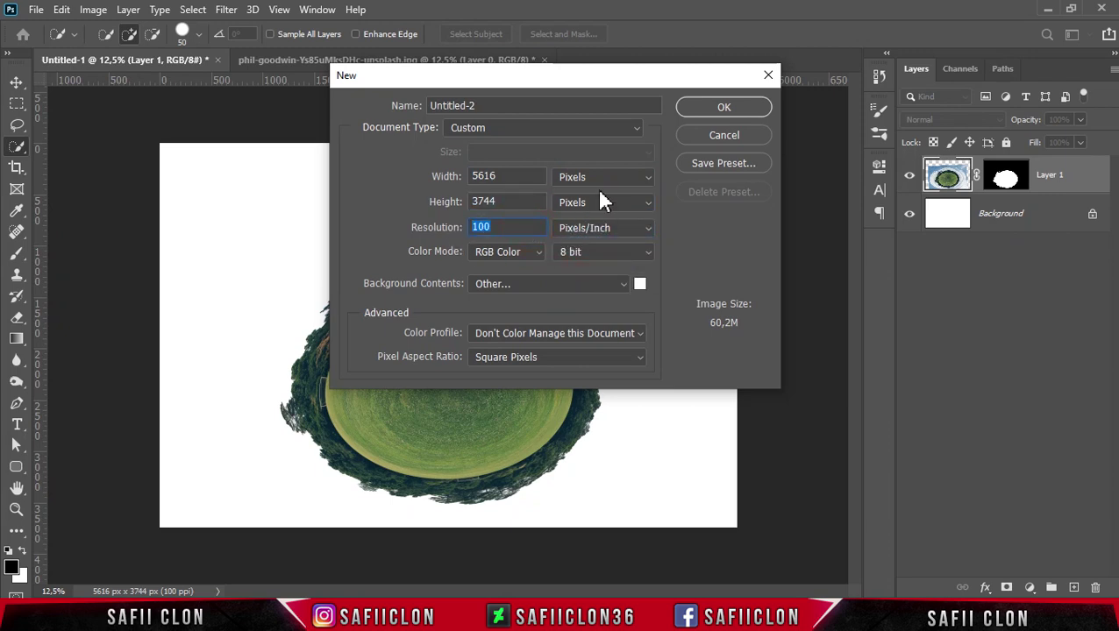
left_click(711, 113)
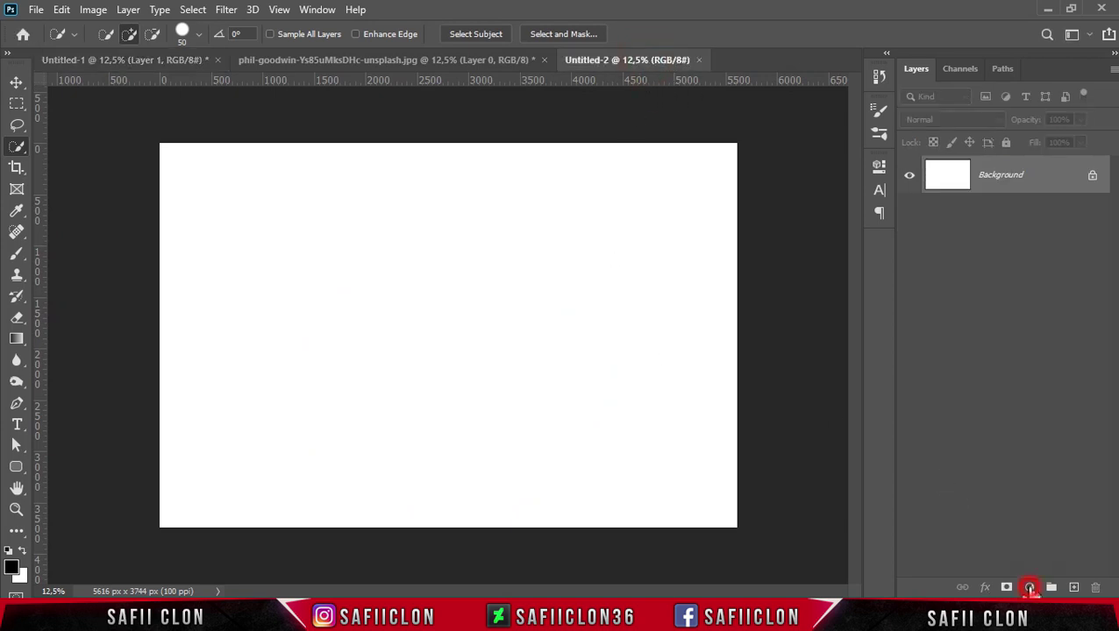
Add a Gradient fill layer from the black-to-white preset with the dark stop set to #152b4d.
left_click(1030, 587)
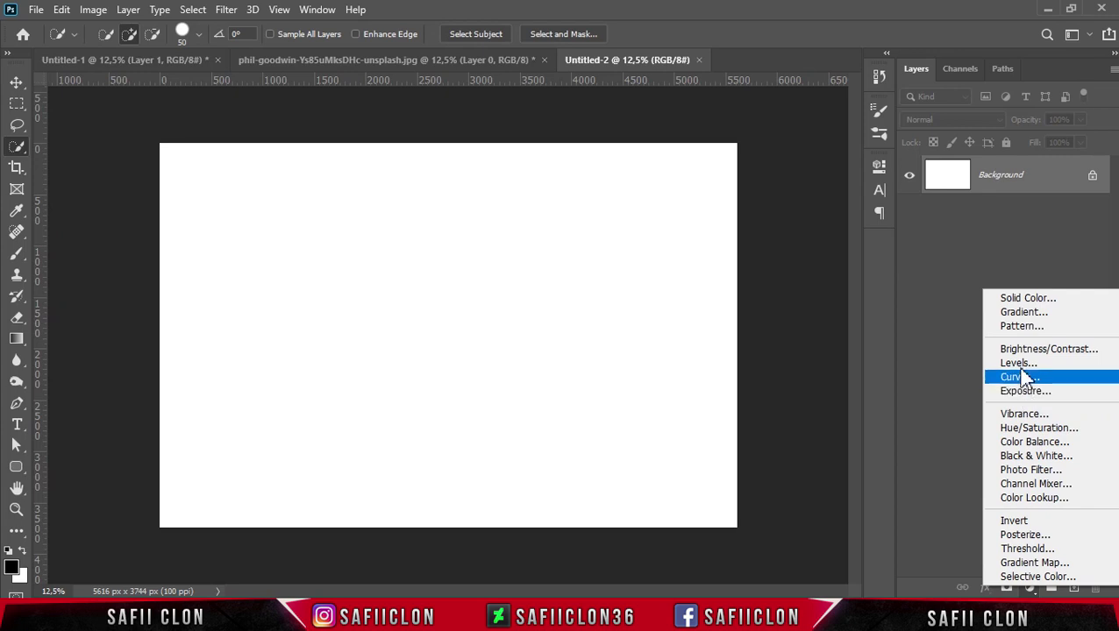
left_click(1021, 314)
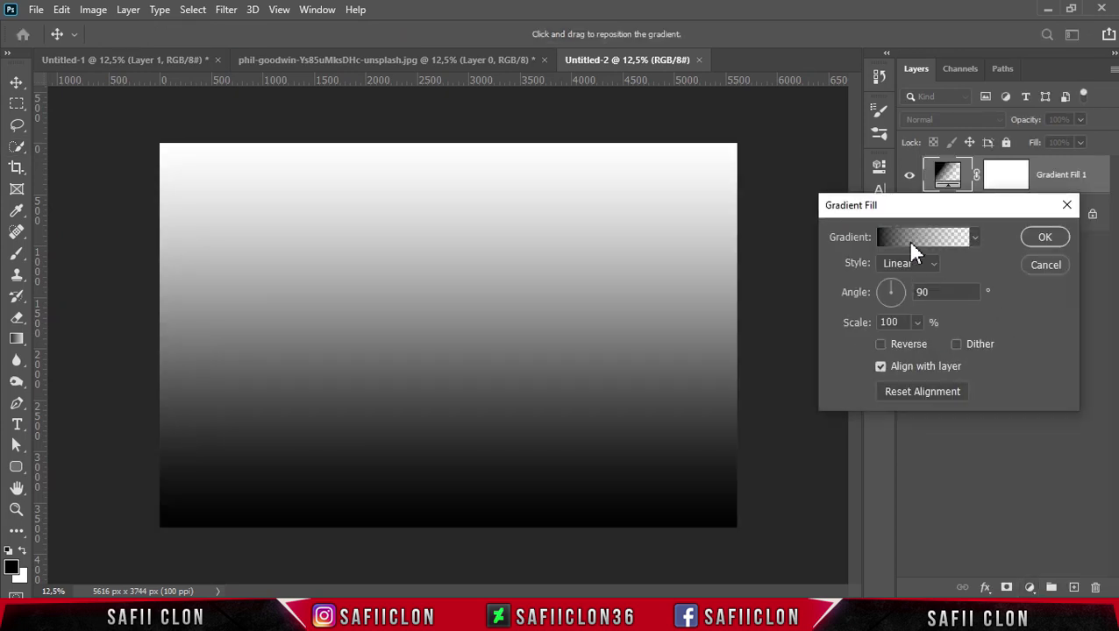
left_click(912, 239)
left_click(746, 156)
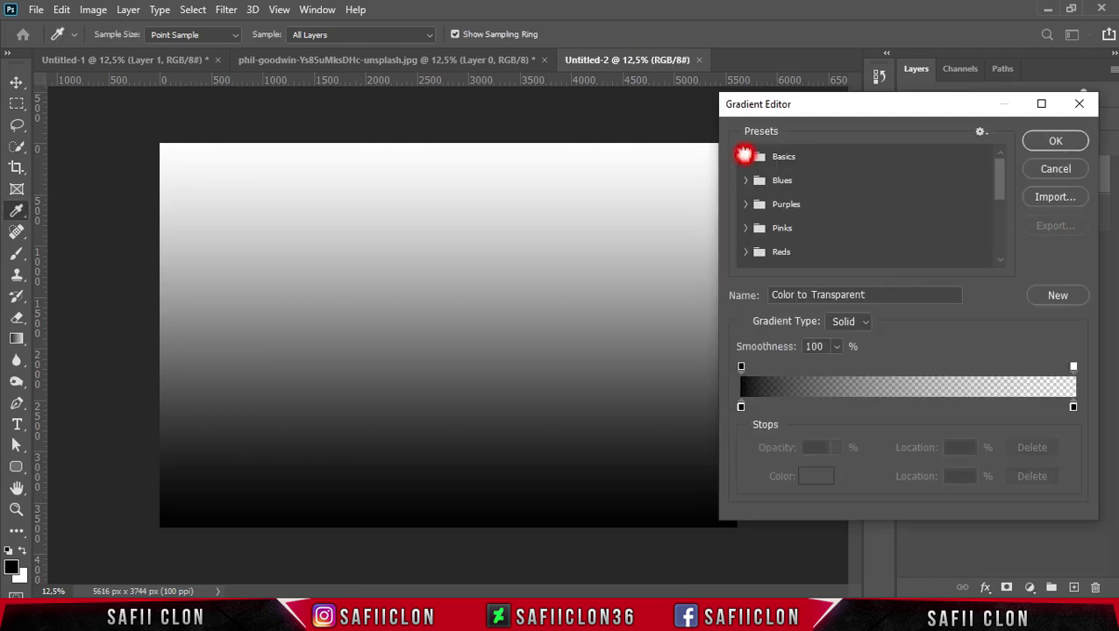
left_click(822, 184)
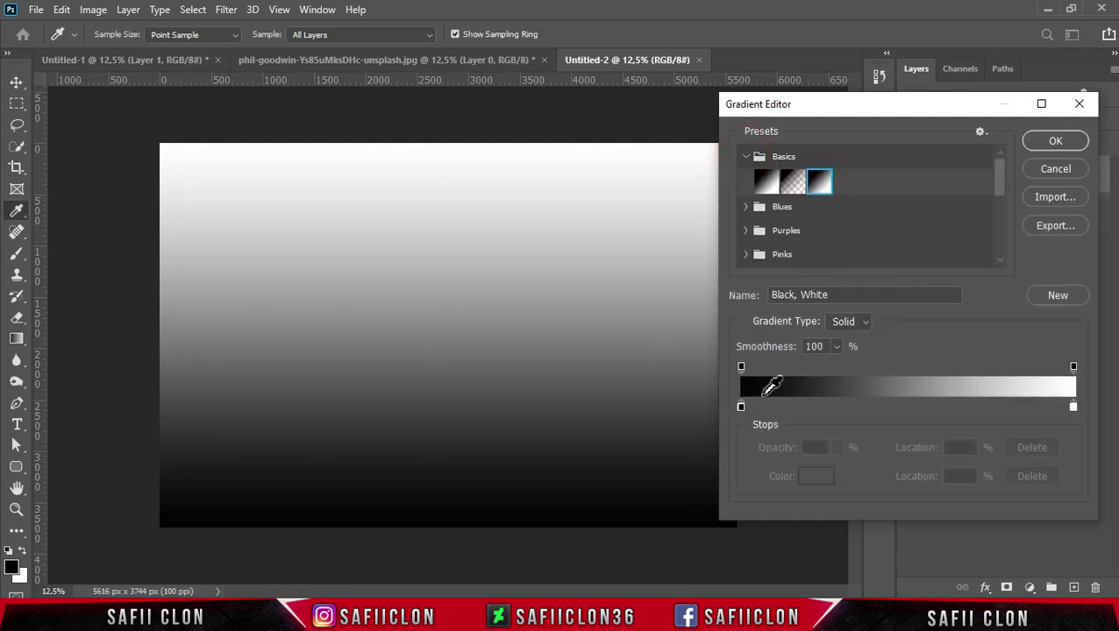
left_click(740, 409)
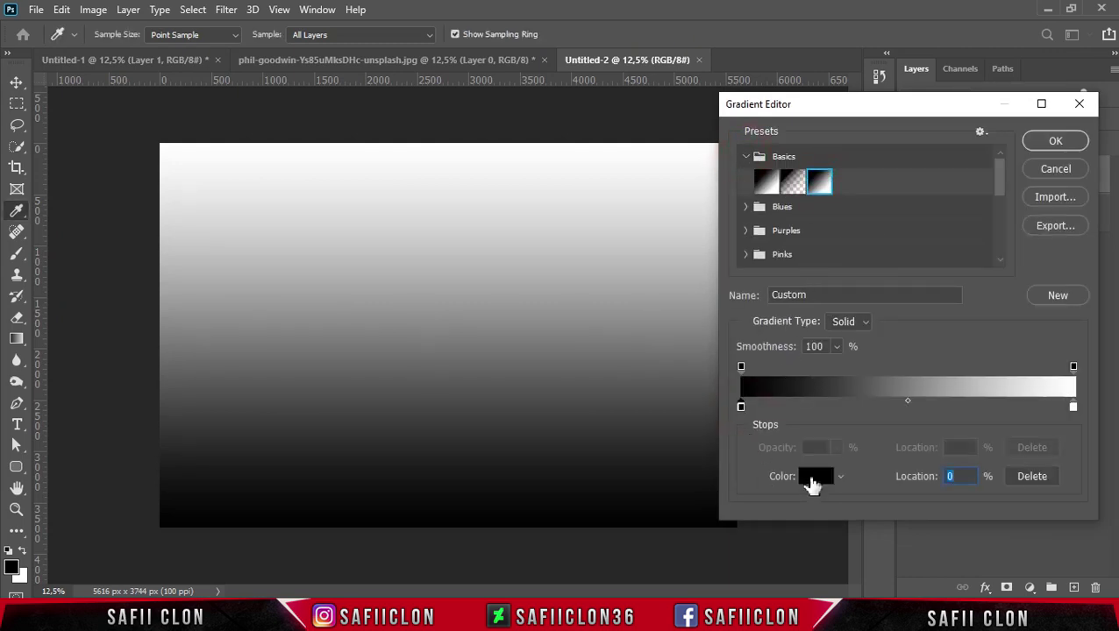
left_click(813, 481)
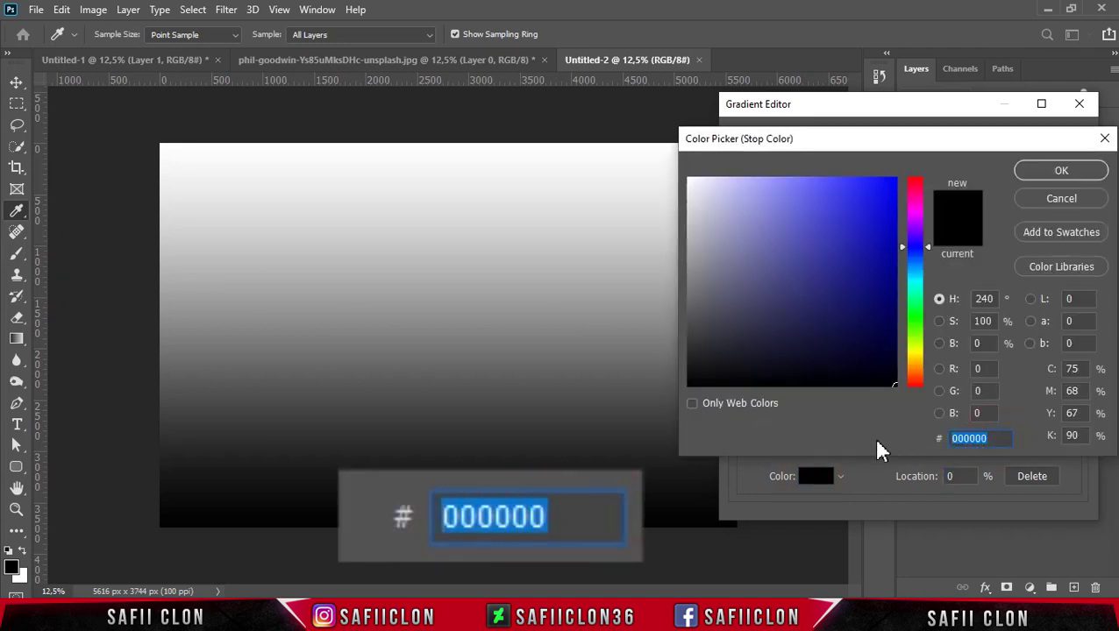
type("152b4d")
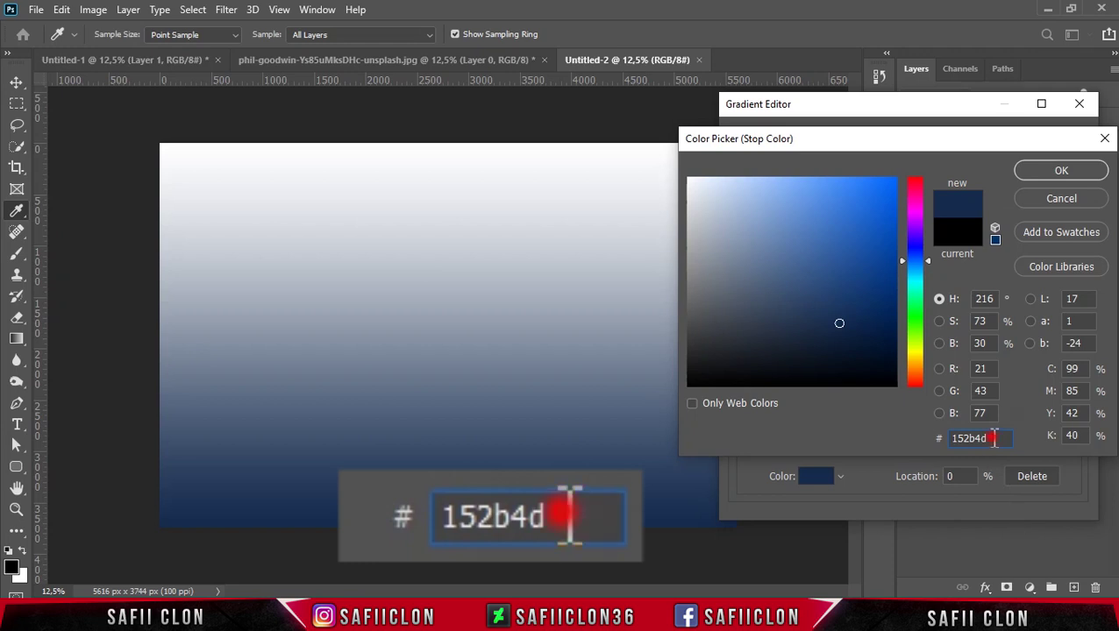
left_click(1053, 171)
Set the light gradient stop to #a5dbd9 and accept the navy-to-cyan gradient.
left_click(1074, 409)
left_click(825, 477)
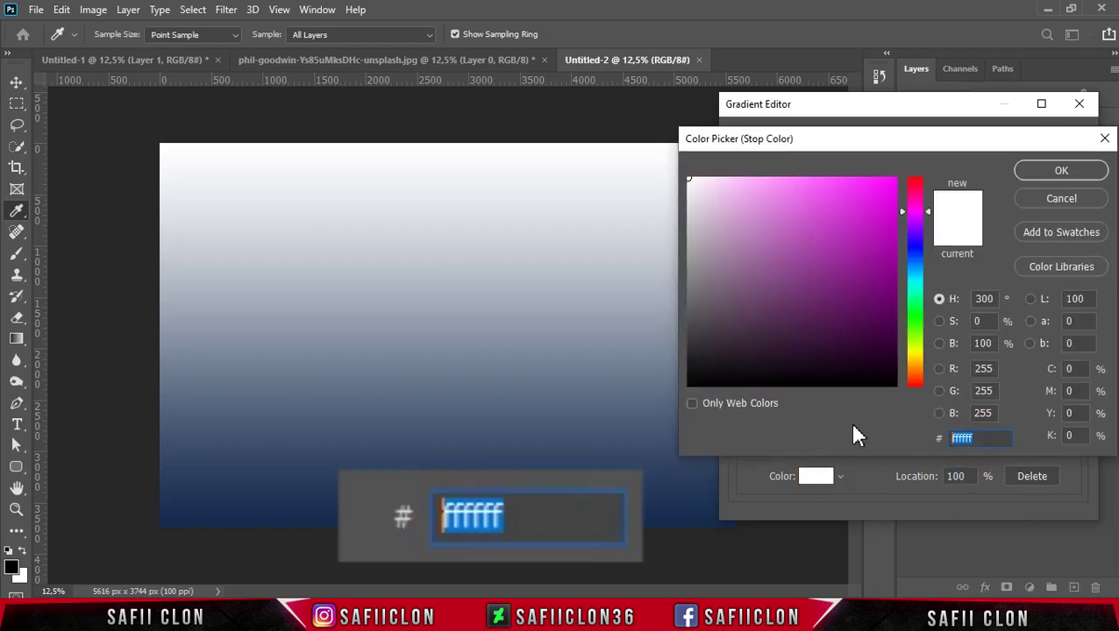
type("a5d")
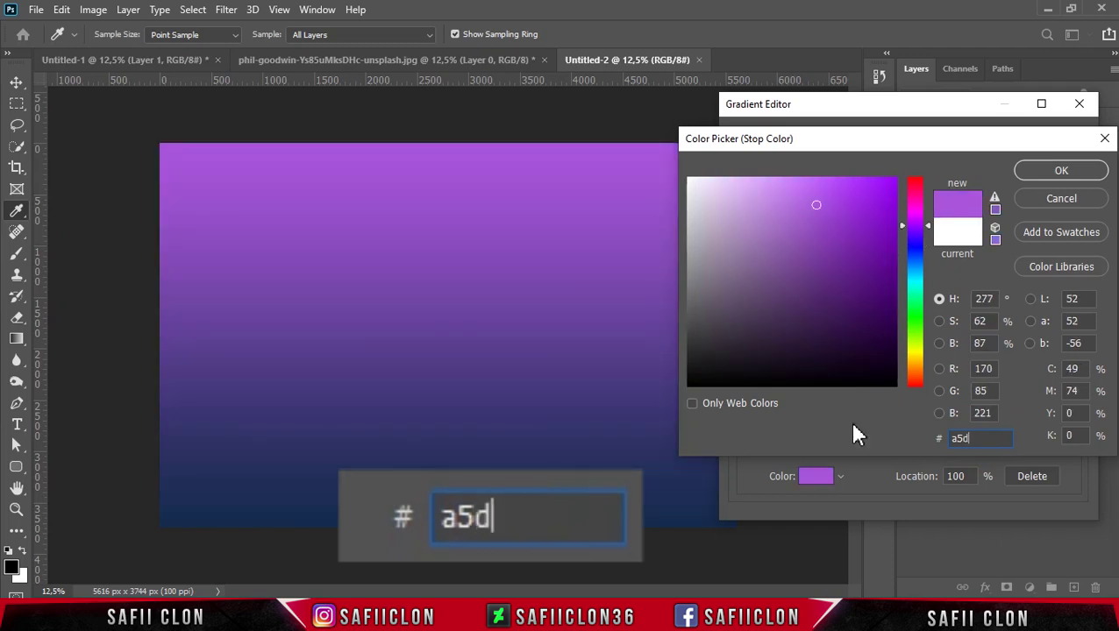
type("bd9")
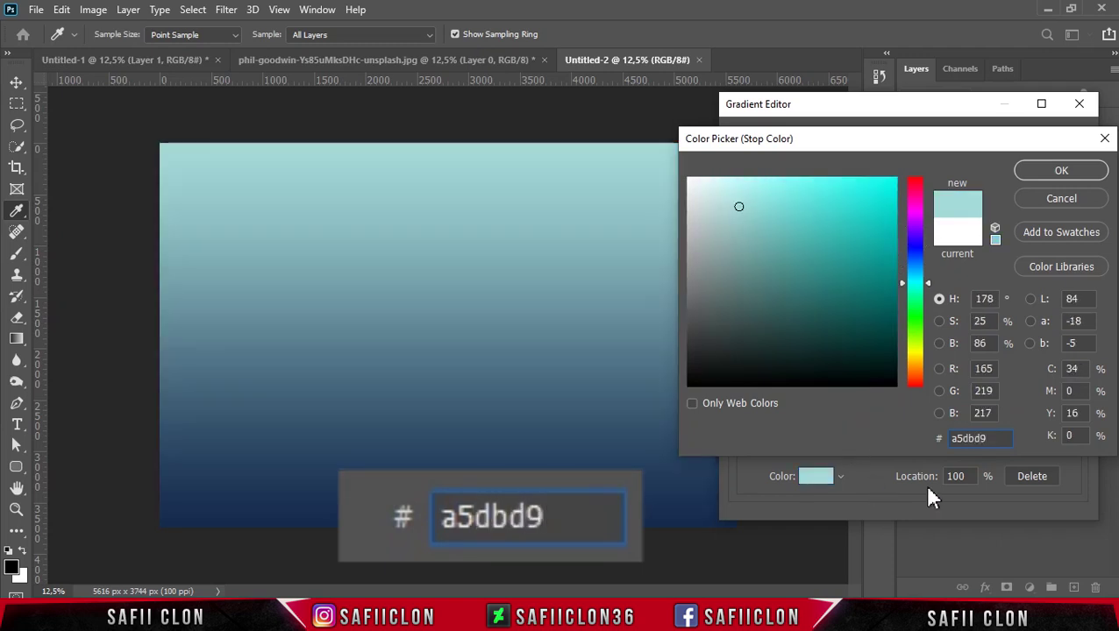
left_click(1043, 170)
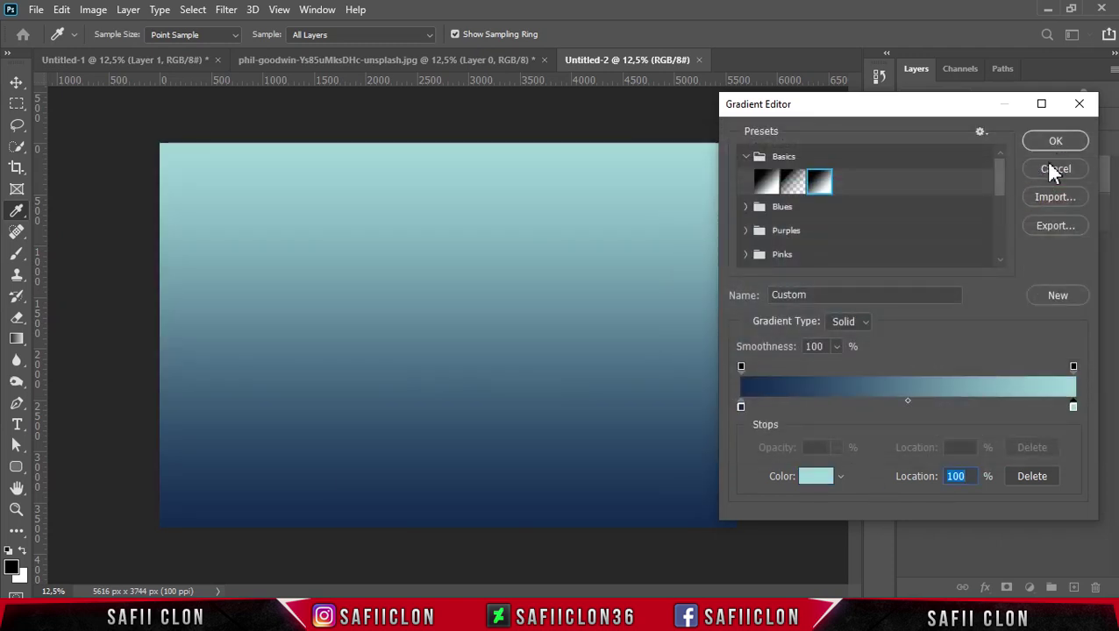
left_click(1052, 141)
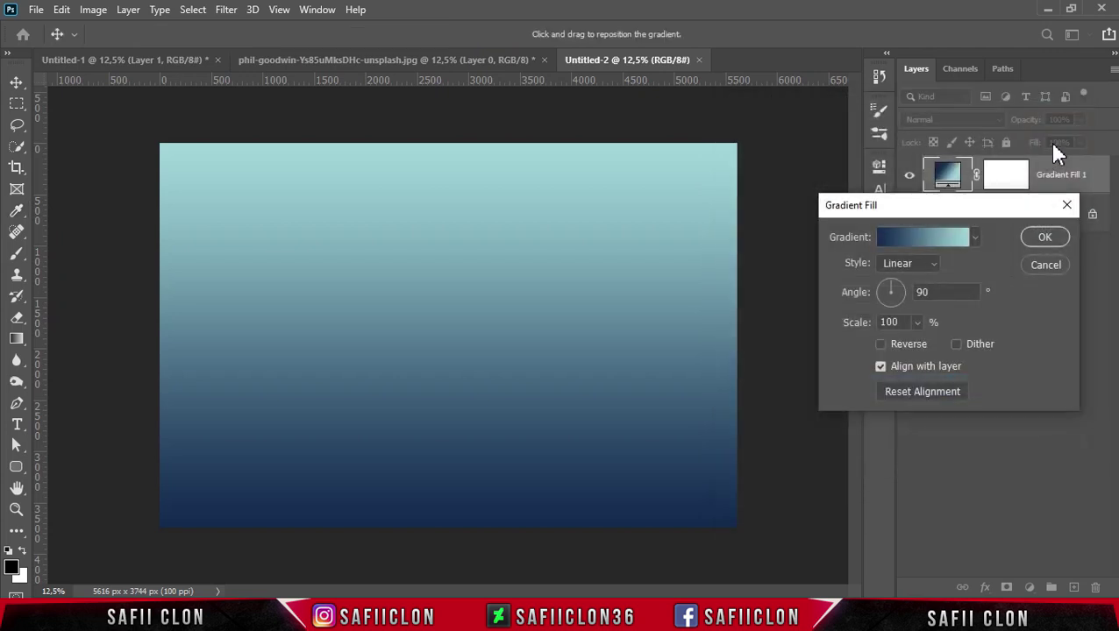
Keep the gradient Linear at 90°, reverse it, shift it lower, and commit the fill.
left_click(932, 264)
left_click(896, 278)
left_click(943, 293)
left_click(881, 345)
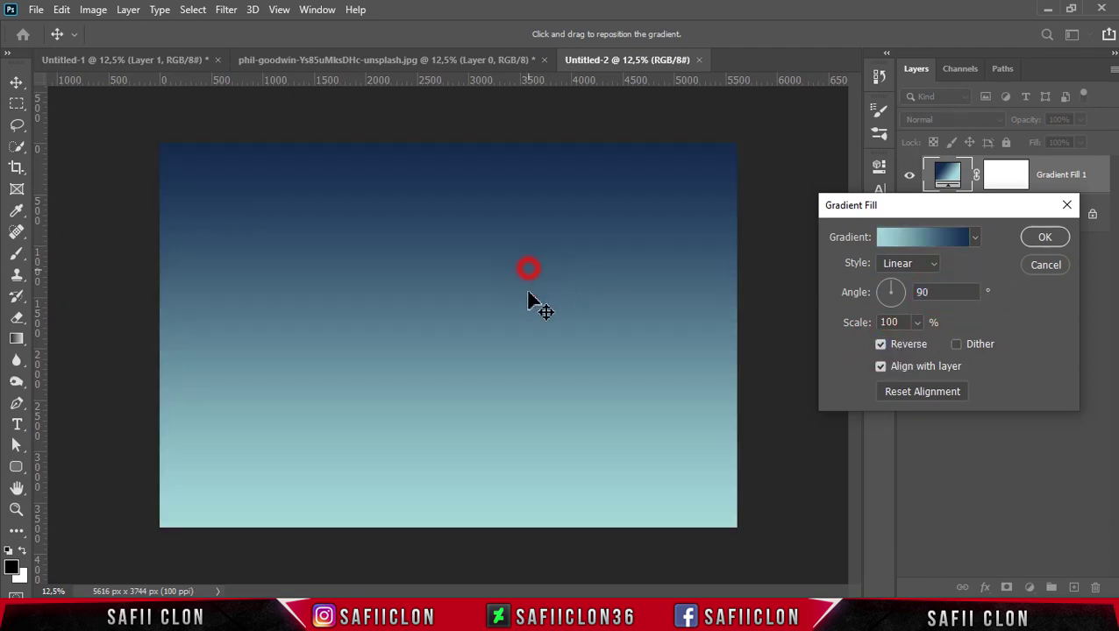
left_click_drag(527, 268, 531, 362)
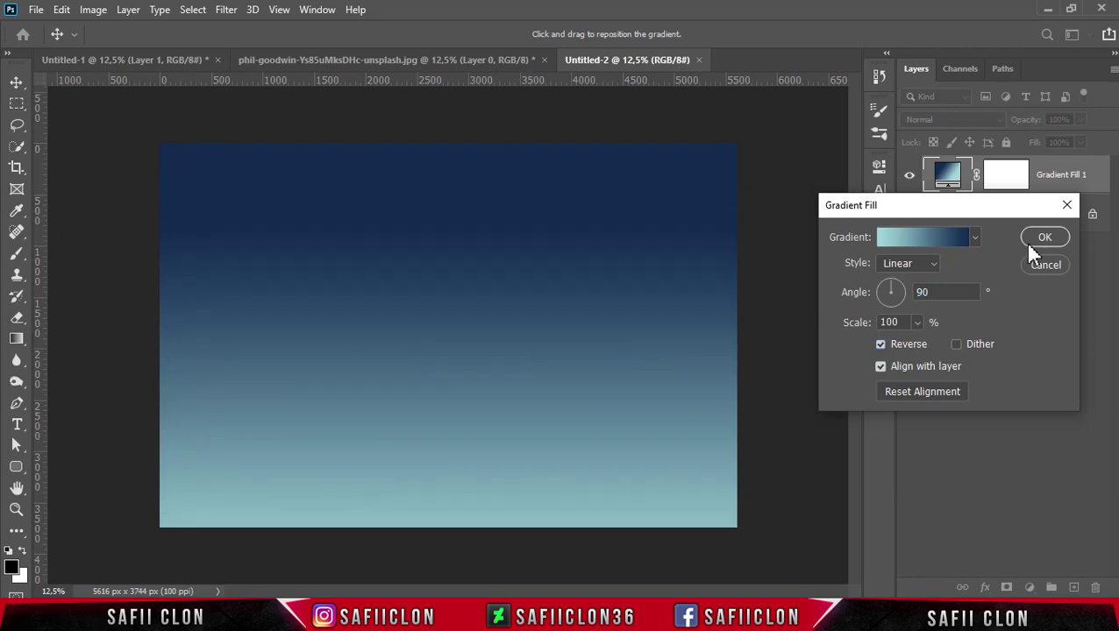
left_click(1049, 238)
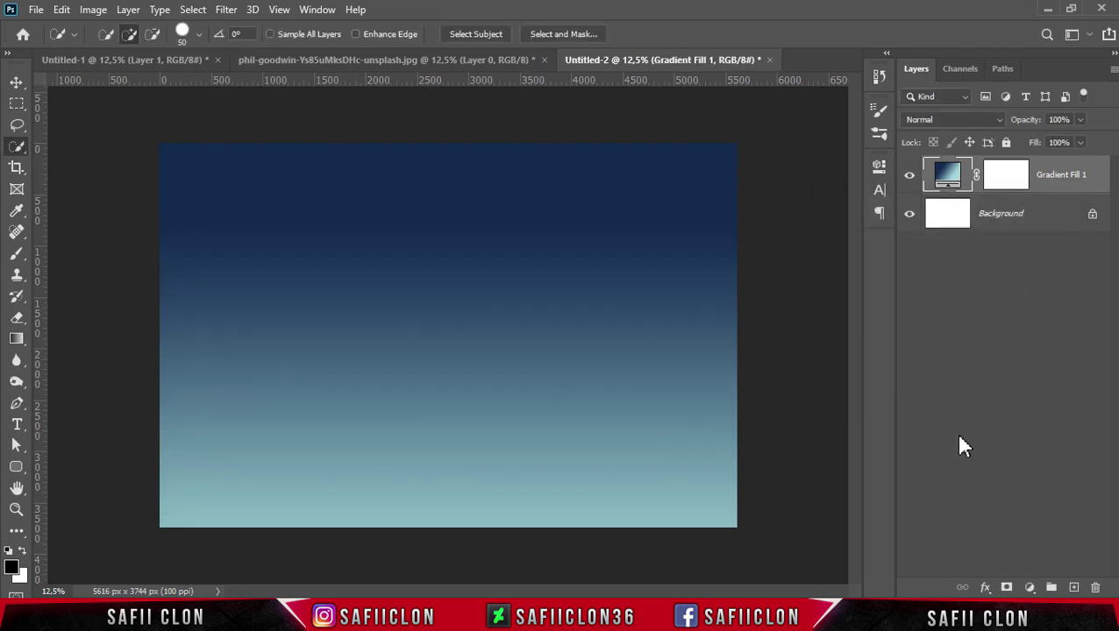
Add an empty Layer 1 above the gradient and switch to the Brush Tool.
left_click(1073, 588)
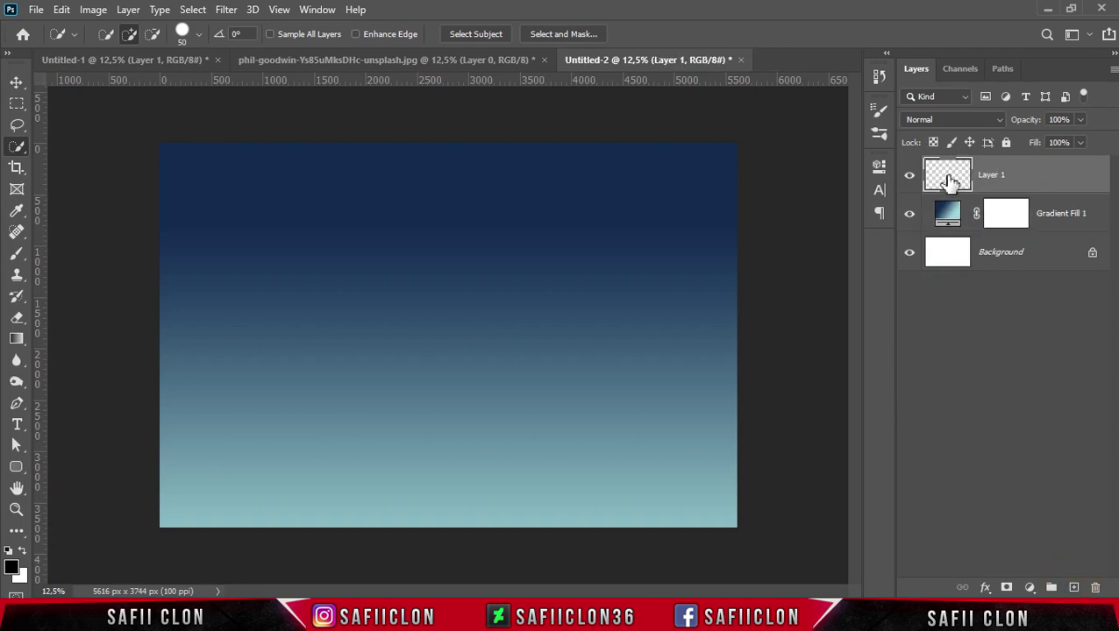
right_click(21, 251)
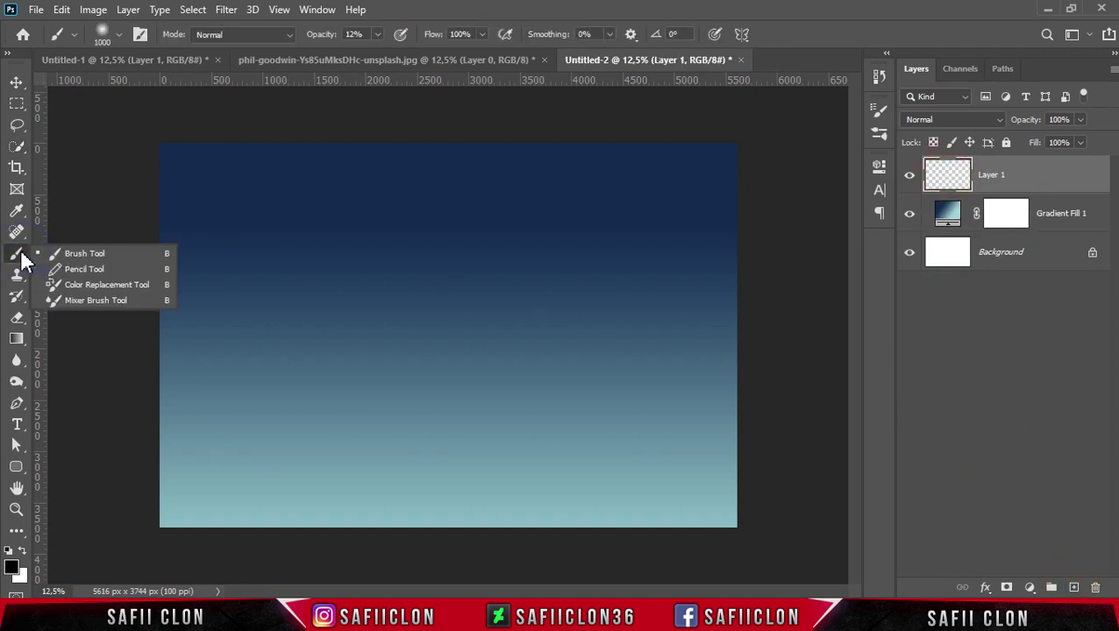
left_click(68, 253)
Load Cloud Brush 21 at about 1102 px with 100% opacity.
left_click(119, 37)
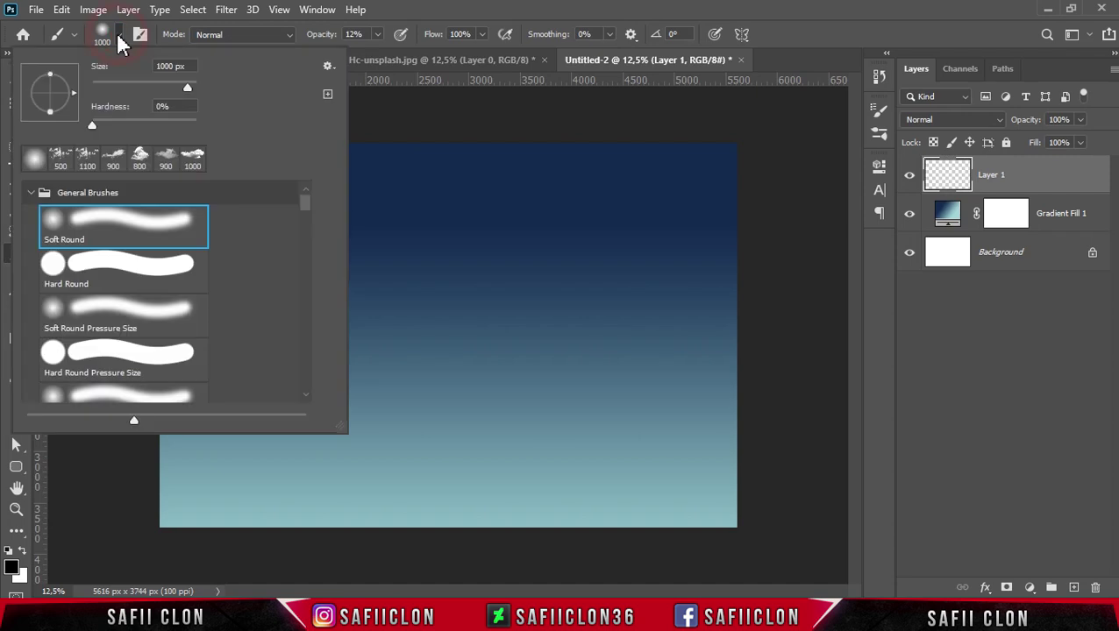
left_click_drag(306, 212, 309, 307)
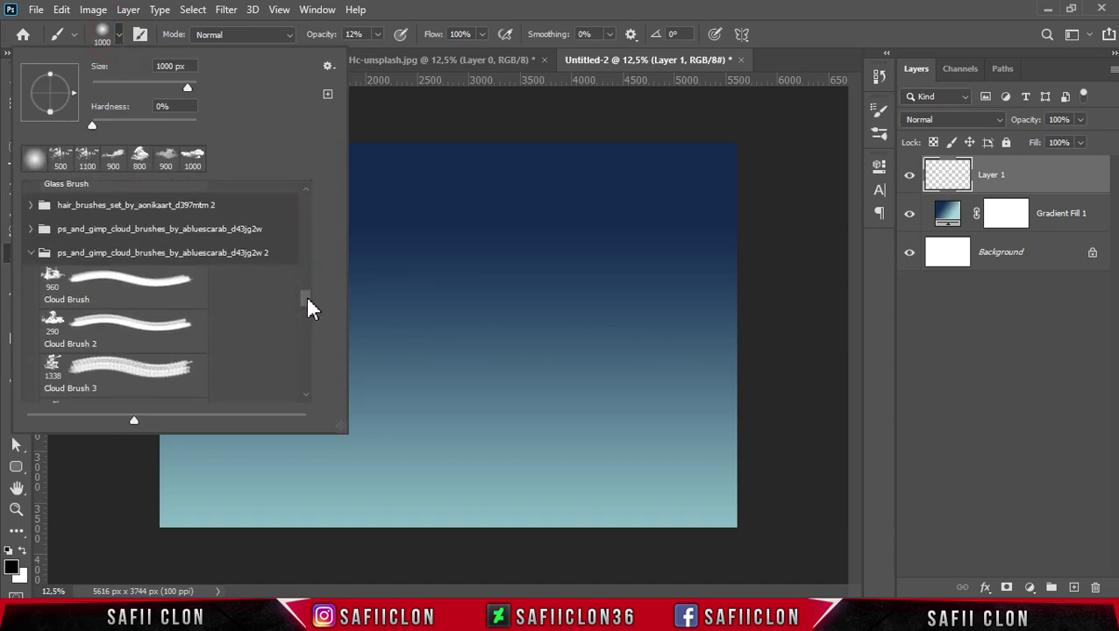
left_click(309, 307)
scroll(230, 257, "up", 2)
left_click(209, 241)
mouse_move(298, 300)
left_mouse_down()
mouse_move(311, 380)
mouse_move(313, 369)
left_mouse_up()
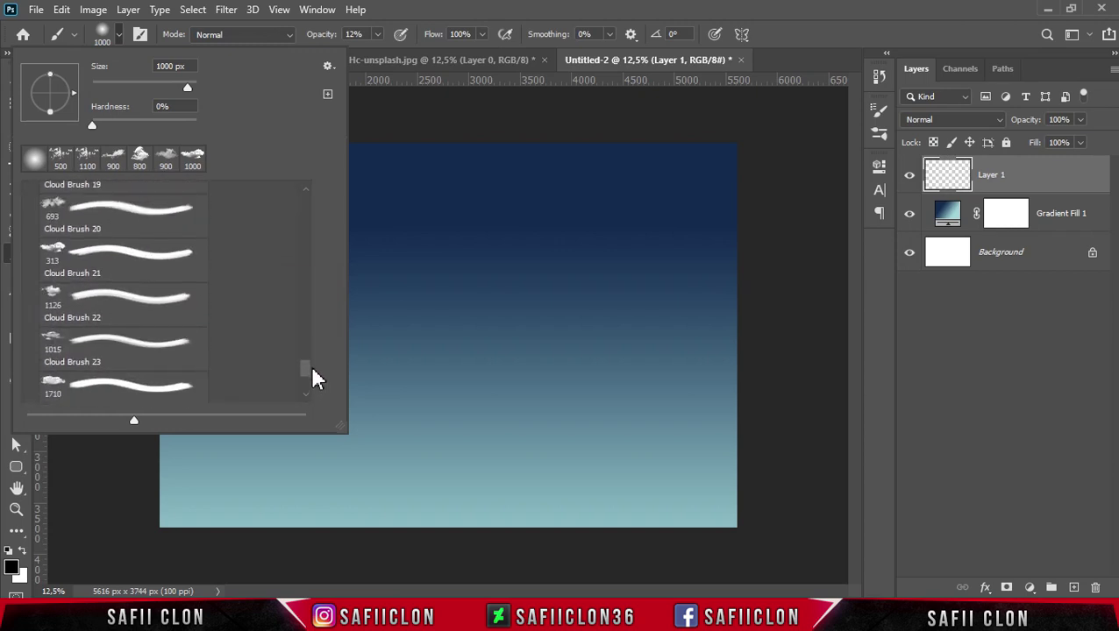
left_click(63, 262)
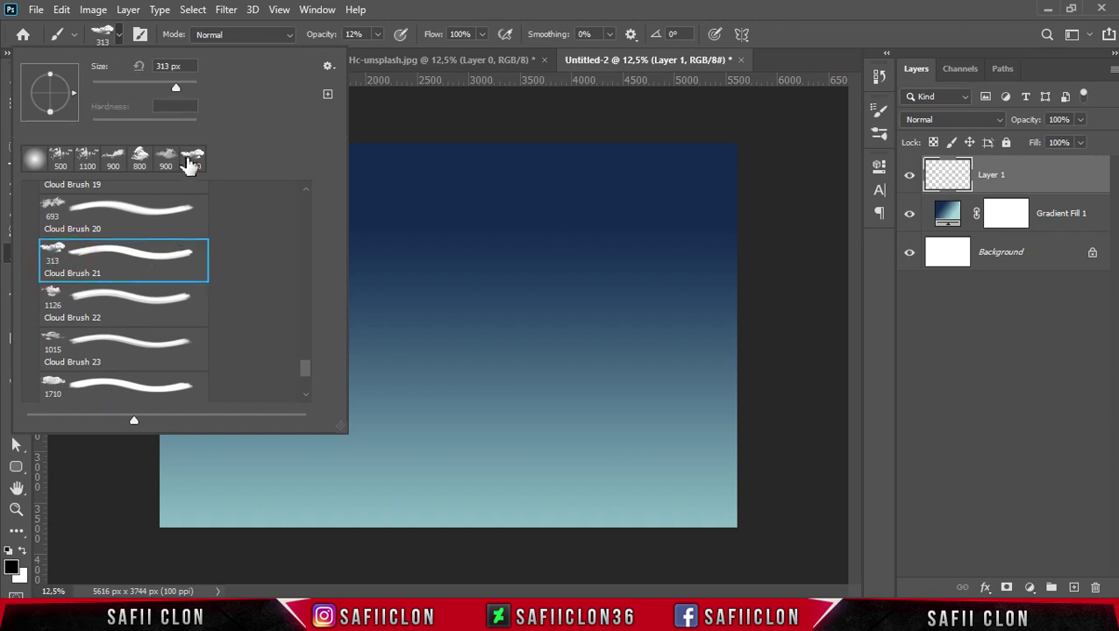
left_click_drag(175, 88, 187, 88)
left_click(120, 35)
left_click_drag(377, 35, 449, 53)
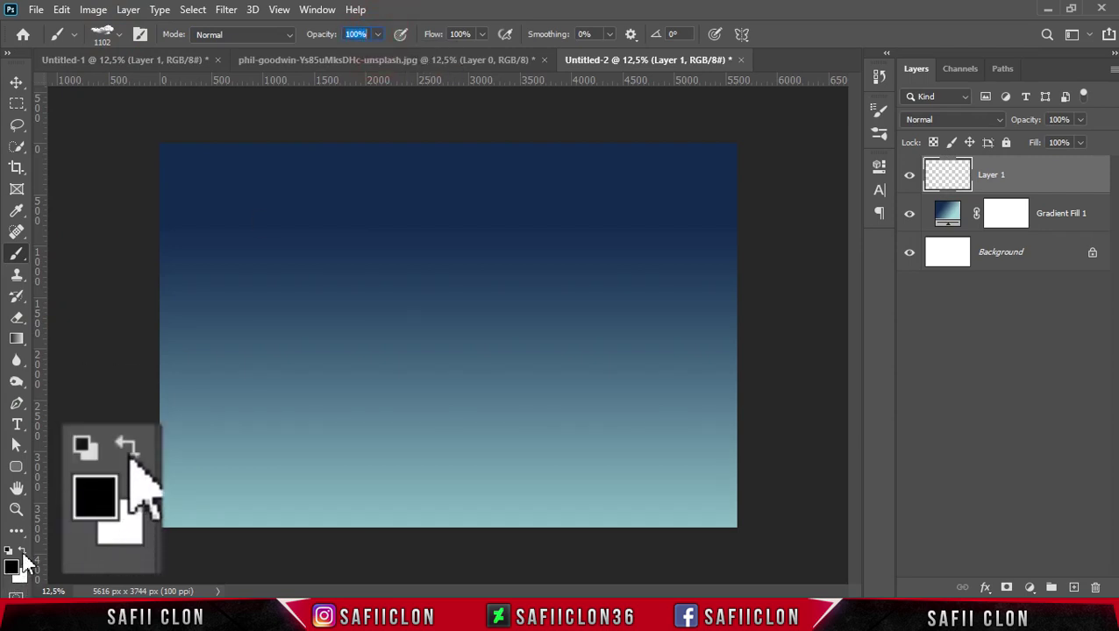
Make white the foreground colour and enlarge the cloud brush to 2200 px.
left_click(22, 552)
left_click(13, 572)
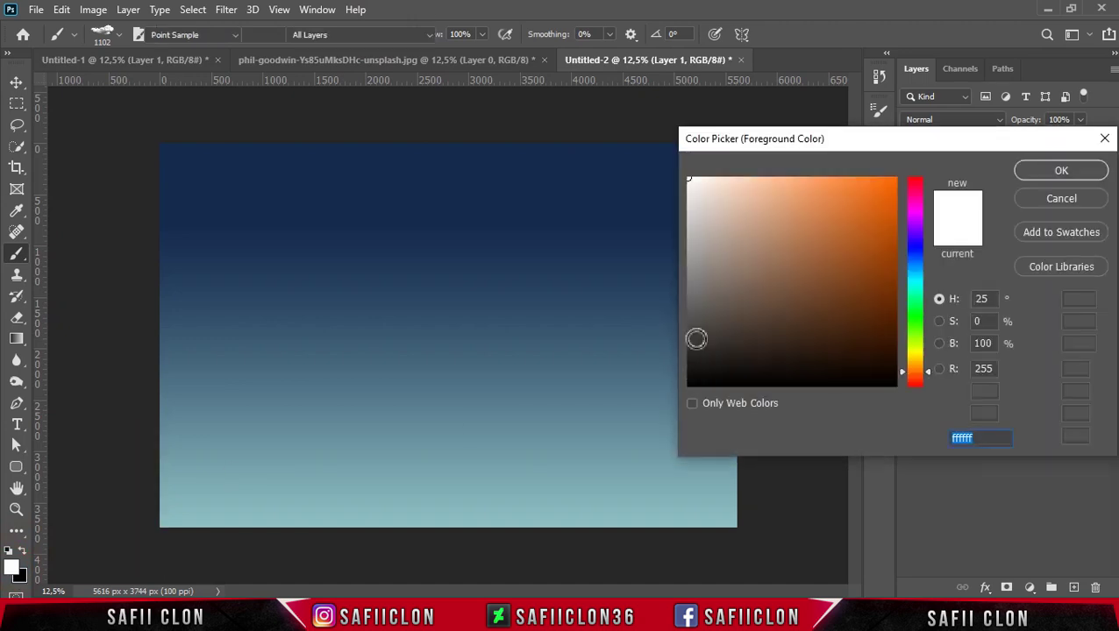
left_click(1058, 172)
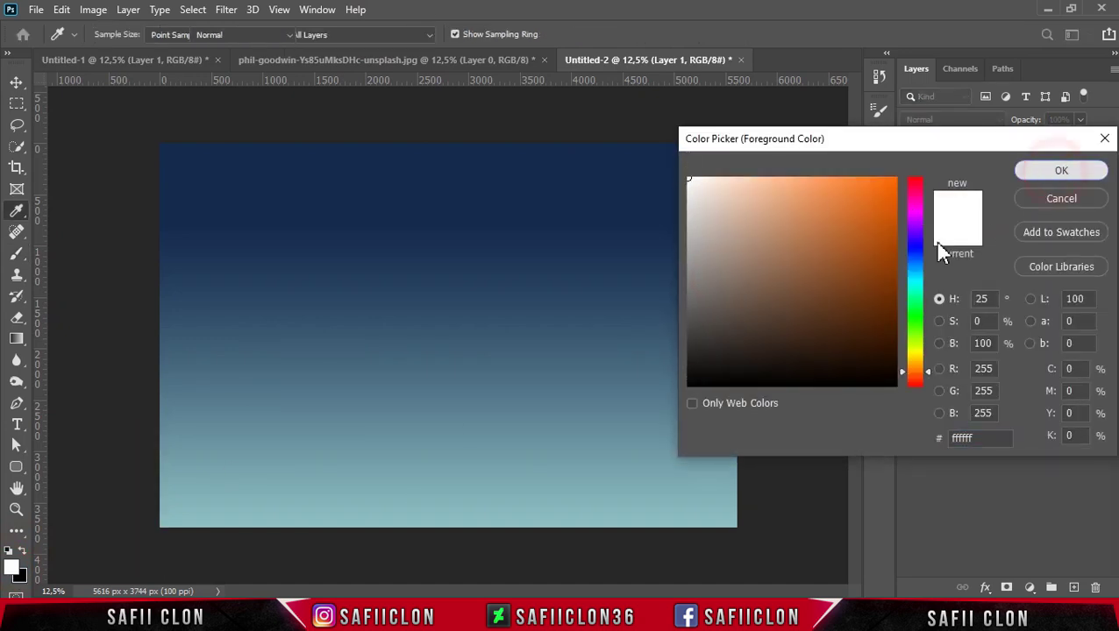
key("bracketright")
key("bracketright")
key("bracketright")
key("bracketright")
key("bracketright")
key("bracketright")
key("bracketright")
key("bracketright")
key("bracketright")
key("bracketright")
key("bracketright")
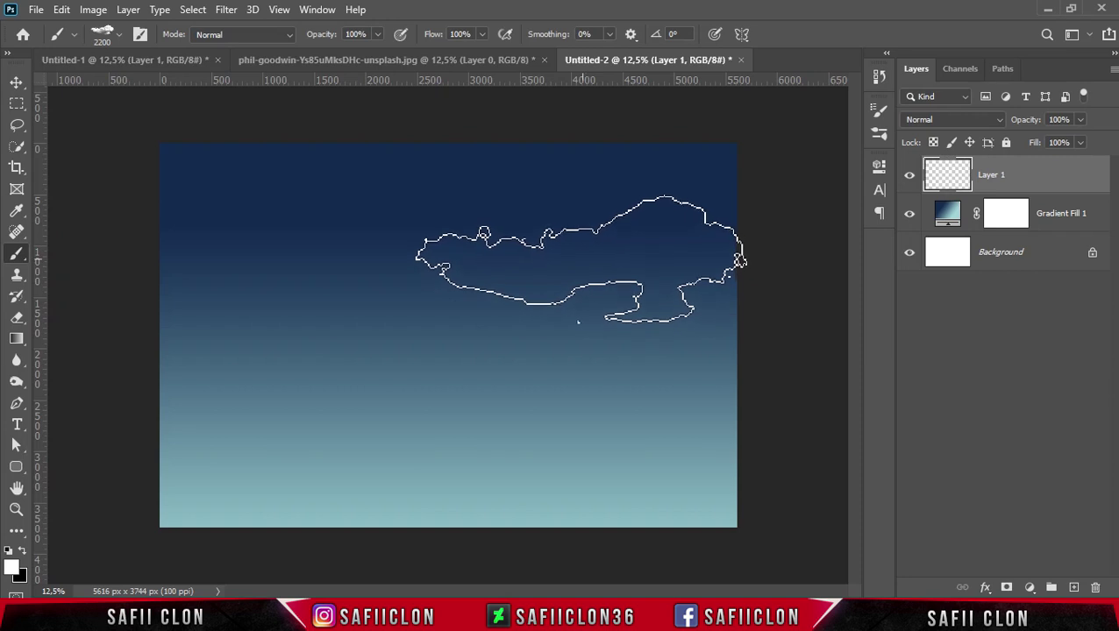
Stamp a white cloud upper right, then try Cloud Brush 12 at 1600 px upper left and undo it.
left_click(582, 260)
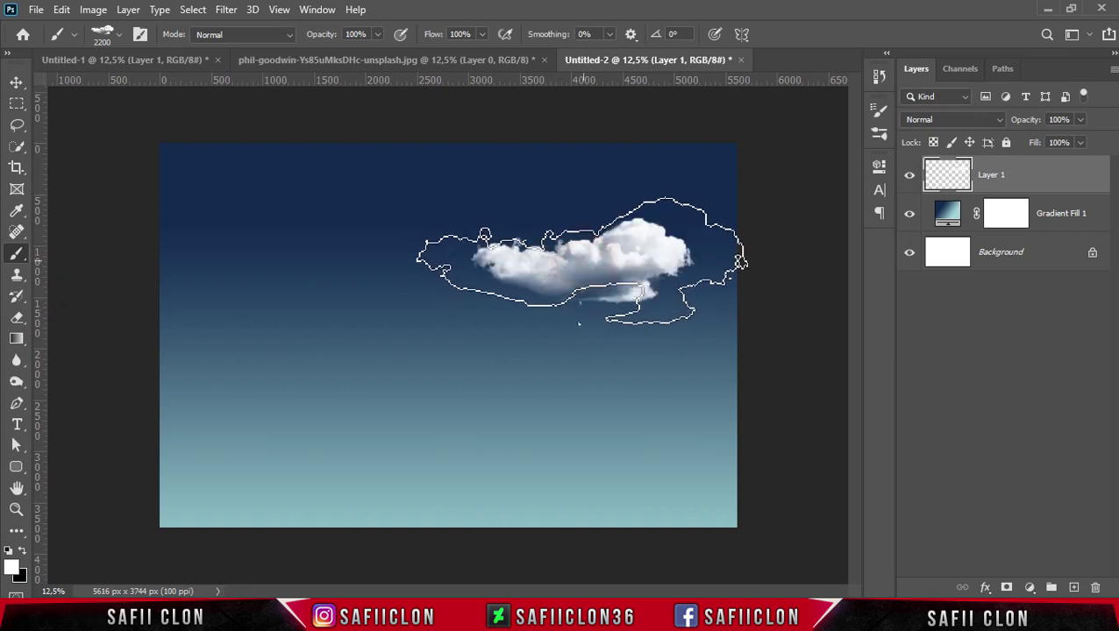
left_click(118, 35)
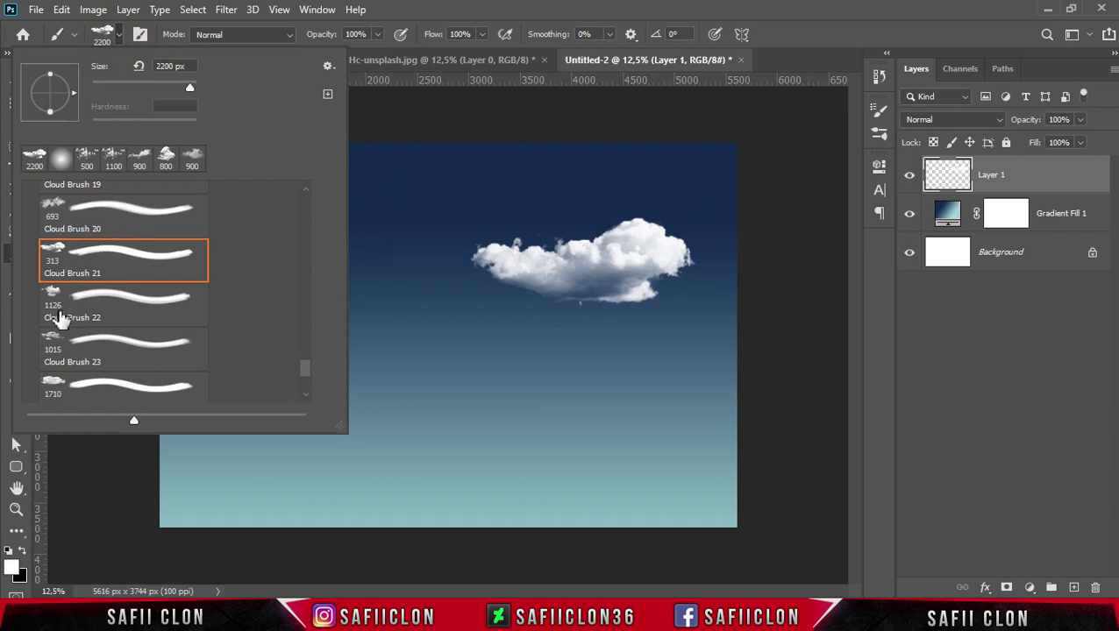
left_click_drag(305, 365, 311, 340)
scroll(74, 287, "up", 1)
left_click(123, 248)
key("Return")
key("bracketright")
key("bracketright")
key("bracketright")
key("bracketright")
key("bracketright")
key("bracketright")
key("bracketright")
key("bracketright")
key("bracketright")
left_click(262, 227)
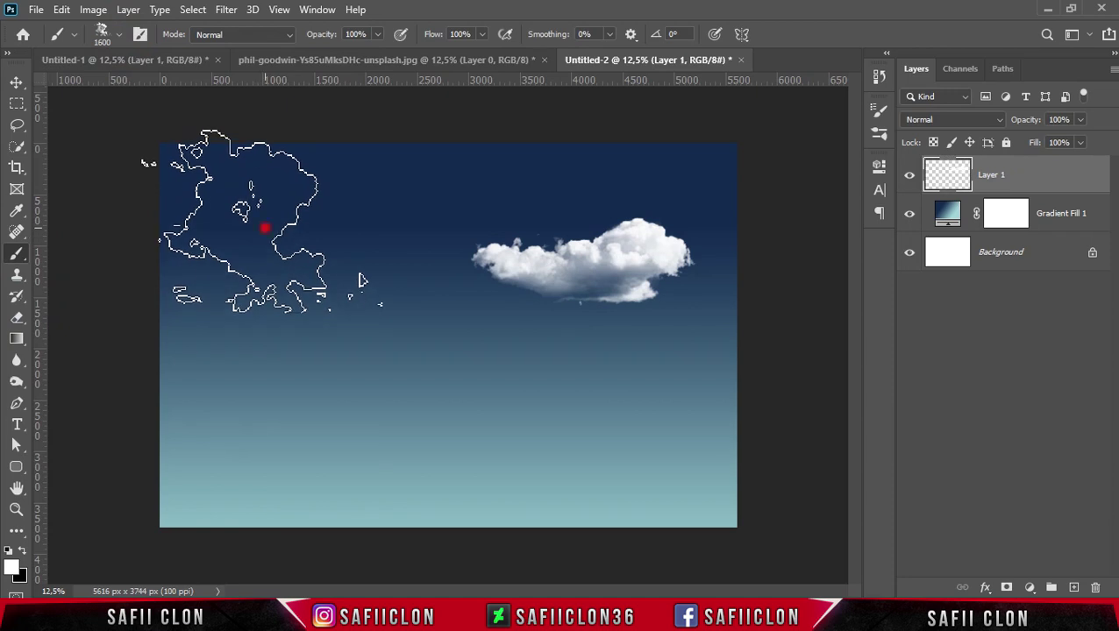
key("ctrl+z")
Paint an upper-left cloud with Cloud Brush 9 at about 2520 px.
left_click(120, 36)
scroll(95, 337, "up", 1)
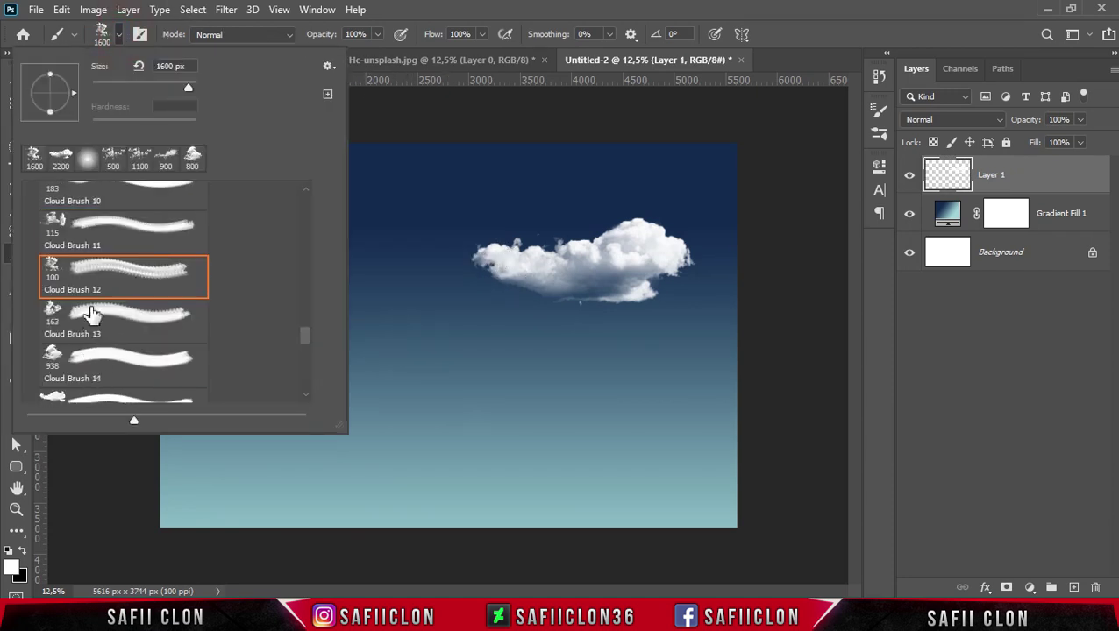
scroll(88, 324, "up", 2)
left_click(66, 254)
left_click_drag(188, 87, 201, 86)
left_click(123, 36)
left_click(303, 223)
Paint a wispy upper-right cloud with Cloud Brush 6 at 1300 px.
left_click(120, 35)
scroll(150, 287, "up", 2)
scroll(150, 287, "up", 2)
left_click(75, 372)
left_click_drag(192, 87, 199, 87)
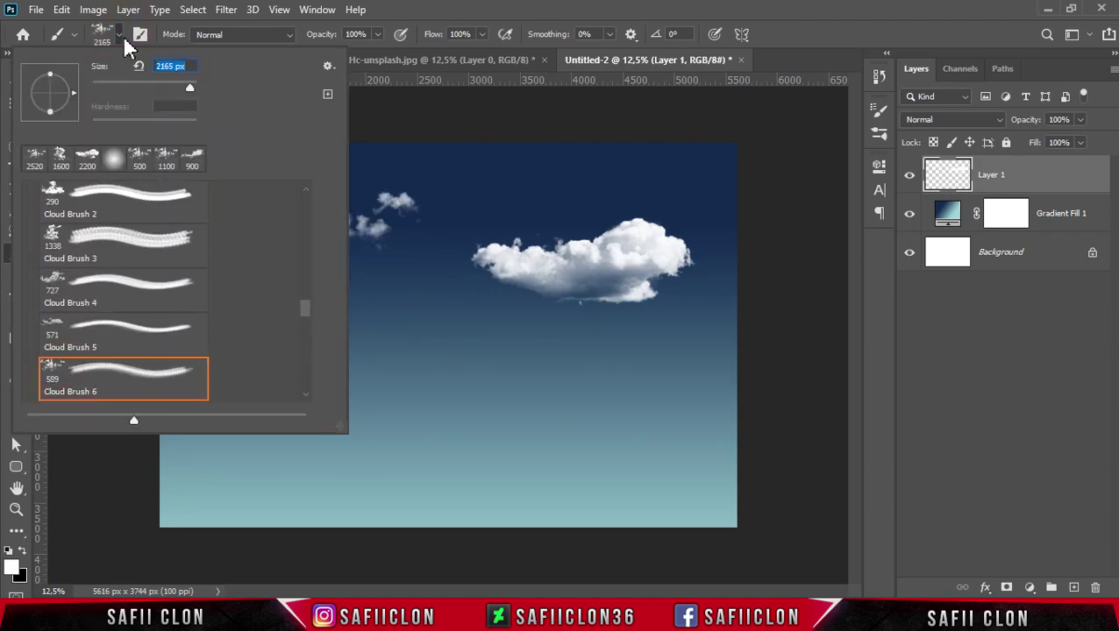
left_click(123, 35)
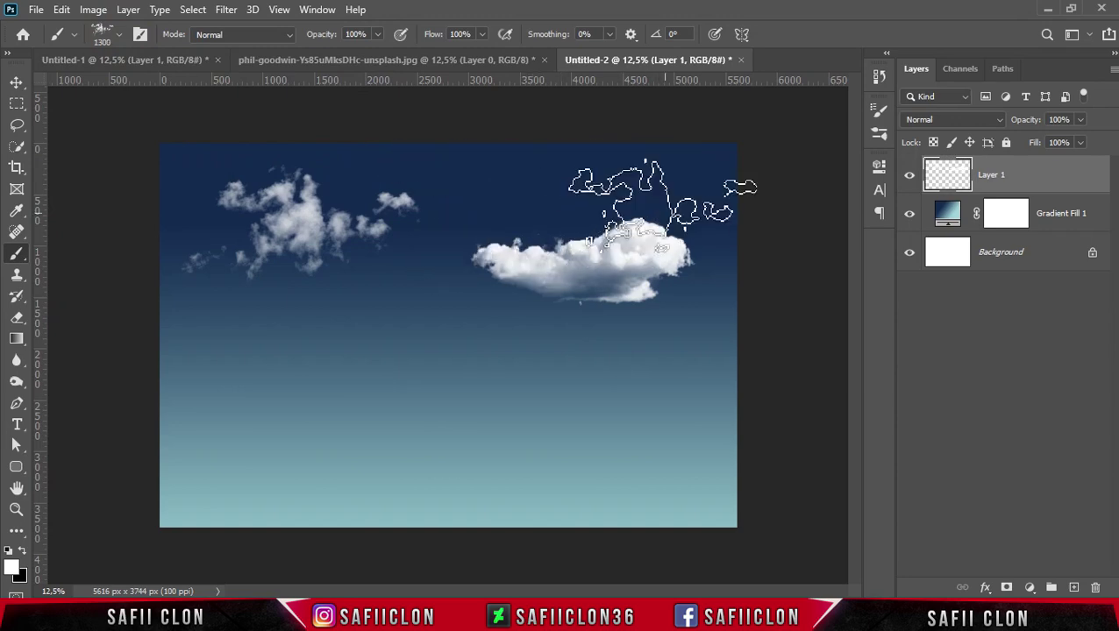
left_click(649, 191)
Stamp a cloud in the middle of the sky with Cloud Brush 2 at about 1100 px.
left_click(120, 36)
scroll(200, 237, "up", 2)
scroll(79, 305, "down", 2)
left_click(54, 258)
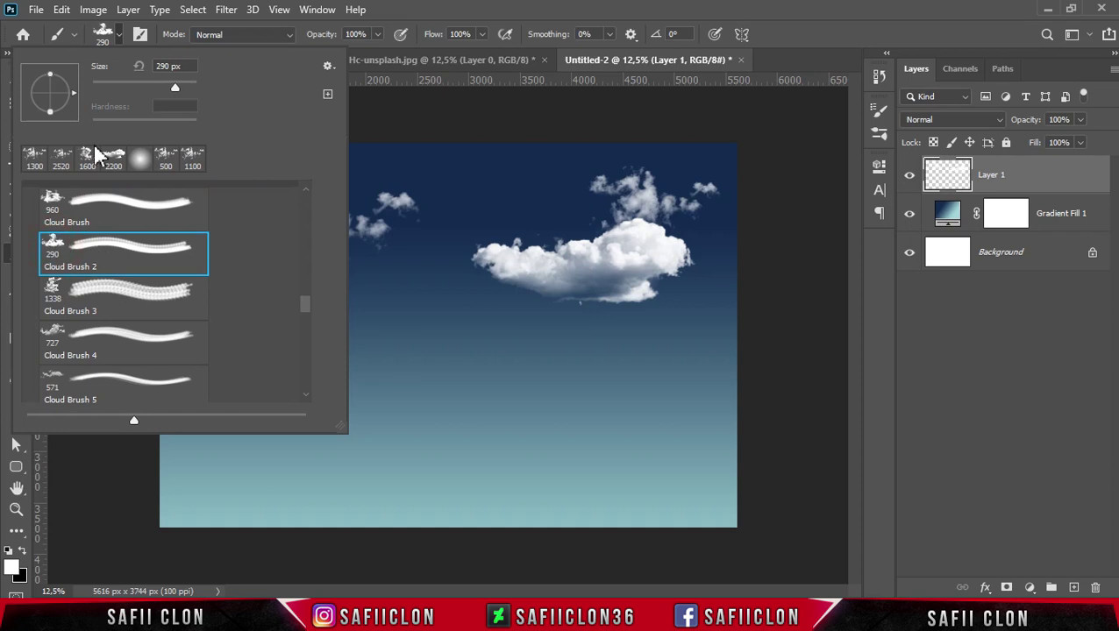
left_click(121, 36)
key("bracketright")
key("bracketright")
key("bracketright")
With a larger cloud brush, add clouds near the top centre and upper left, then hide them to compare.
key("bracketright")
key("bracketright")
key("bracketright")
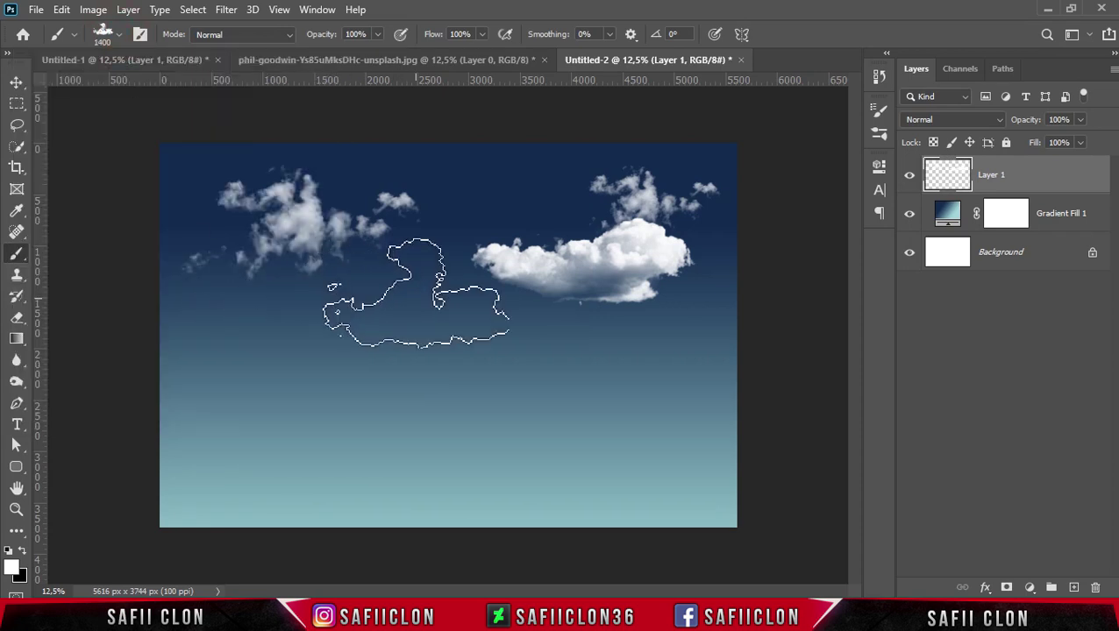
left_click(405, 292)
left_click(116, 34)
scroll(70, 342, "down", 2)
left_click(74, 331)
left_click(117, 34)
key("bracketright")
key("bracketright")
key("bracketright")
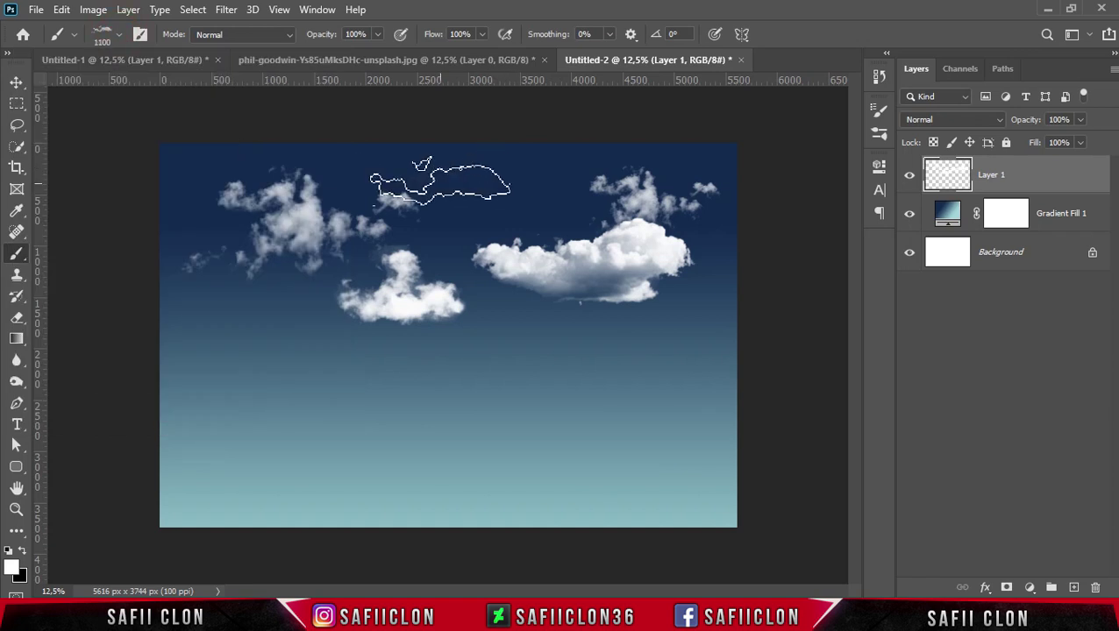
left_click(515, 177)
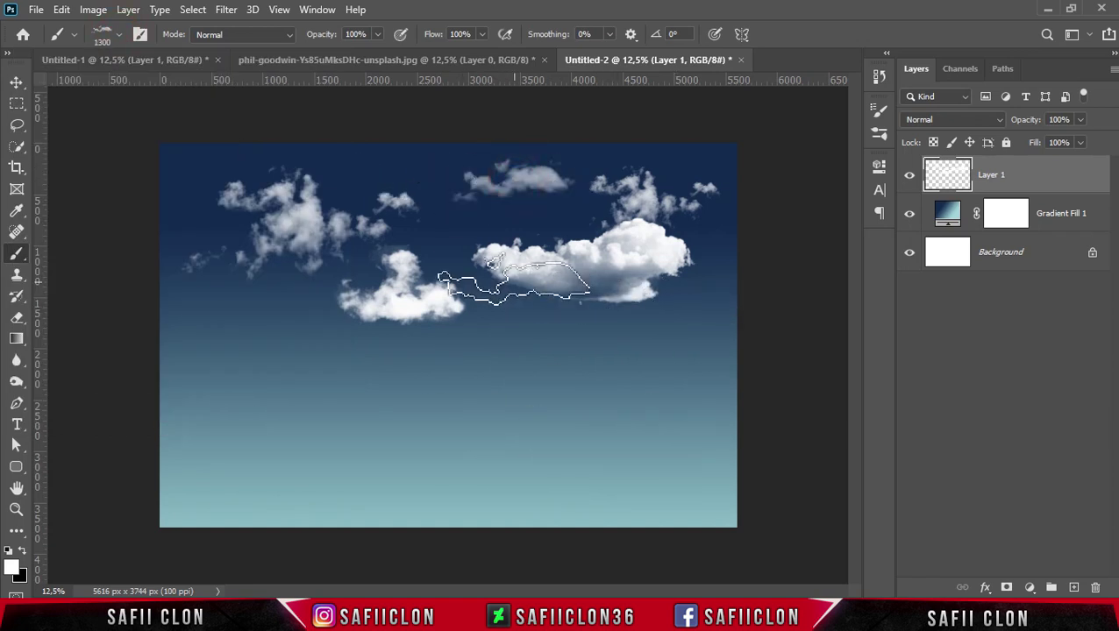
left_click(269, 226)
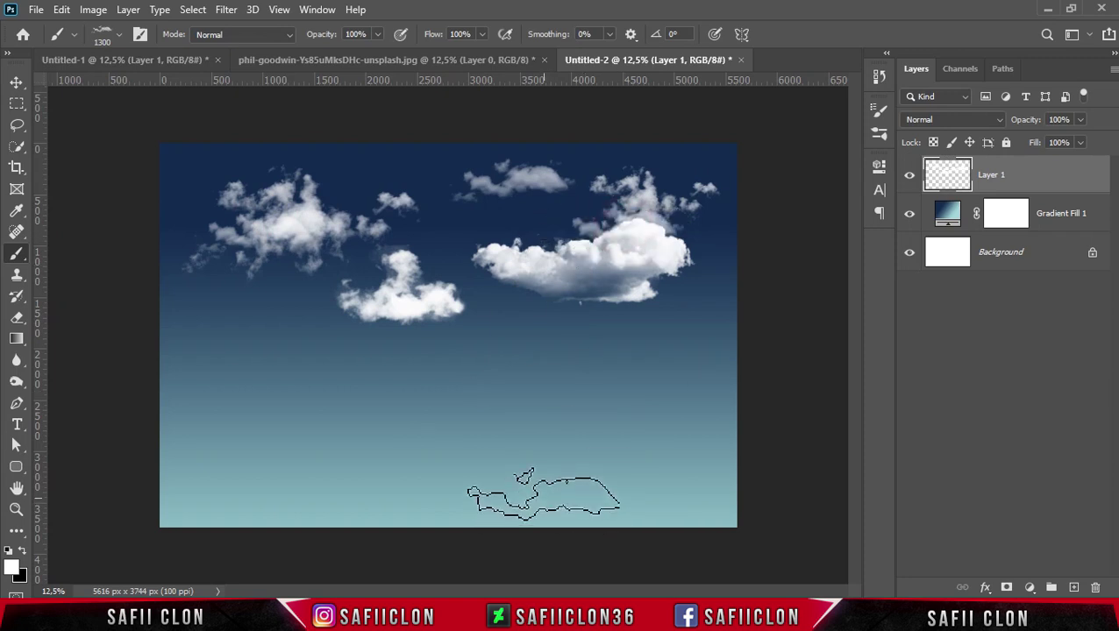
left_click(909, 177)
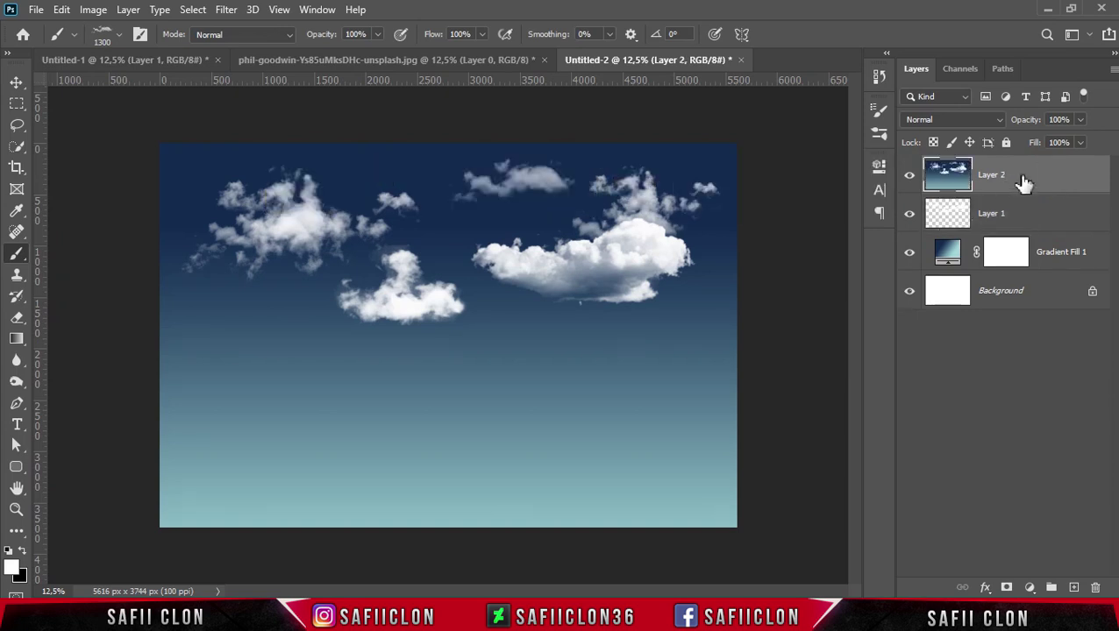
Rotate the merged sky Layer 2 by 180° so the clouds sit at the bottom.
right_click(1024, 182)
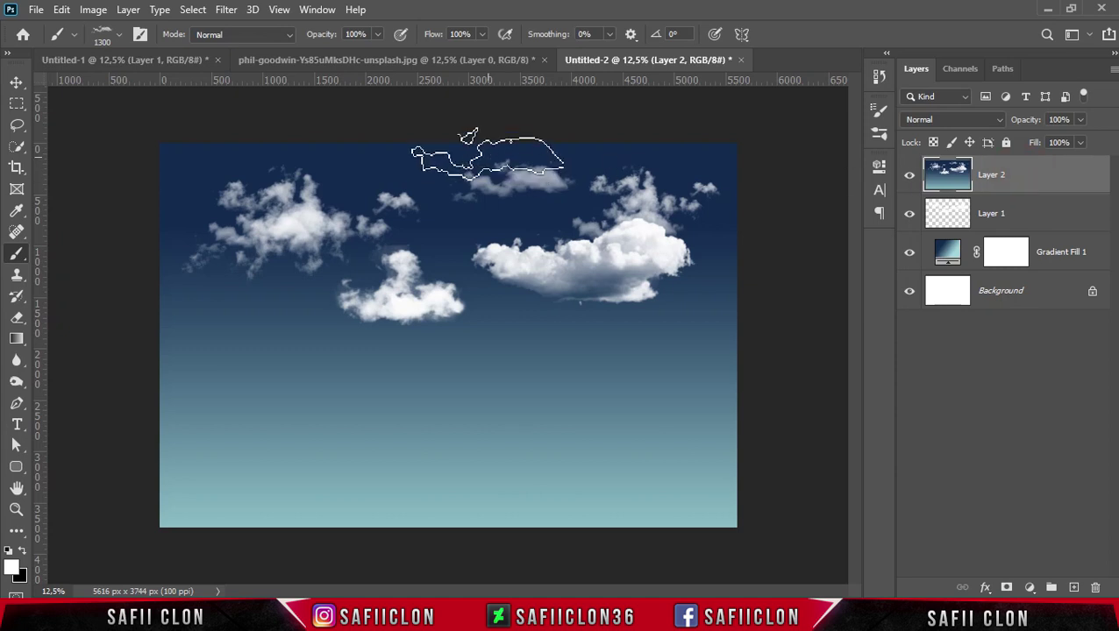
key("ctrl+t")
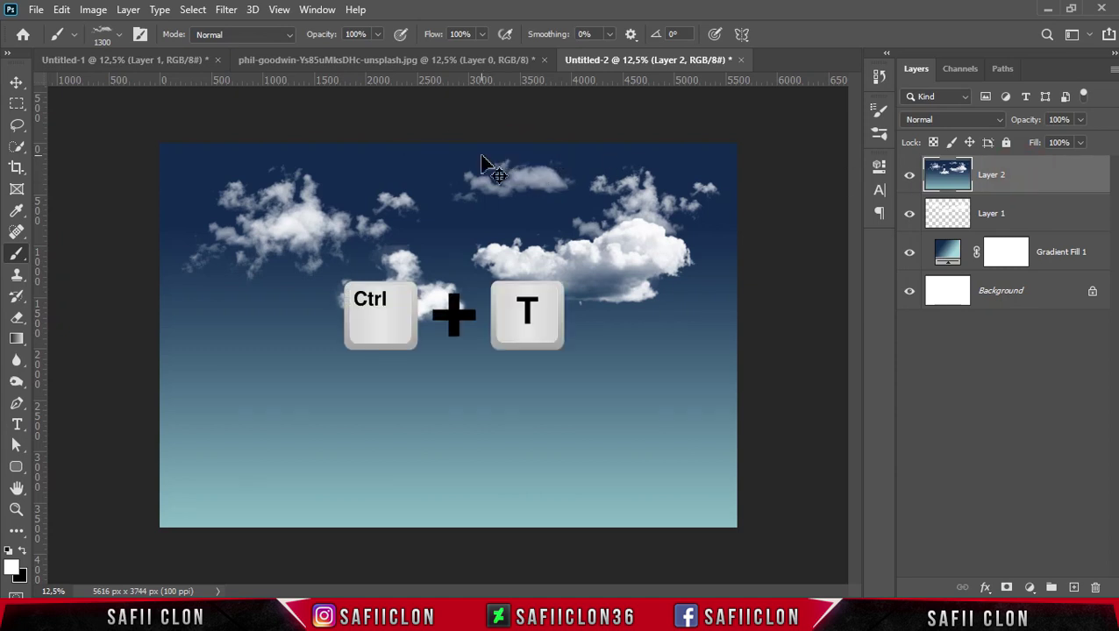
right_click(456, 221)
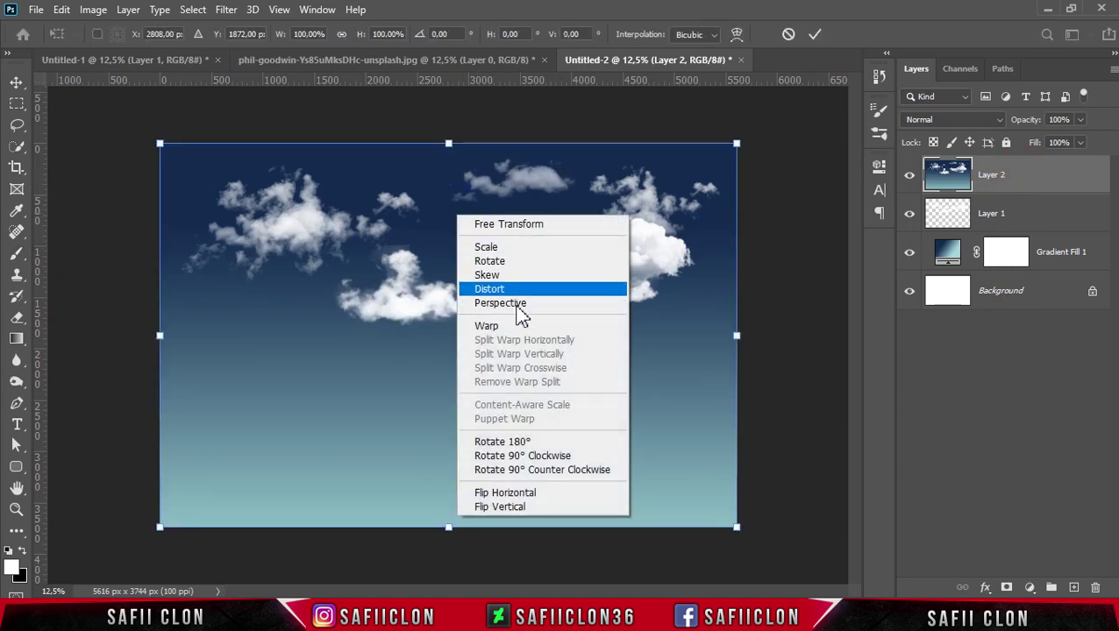
left_click(523, 445)
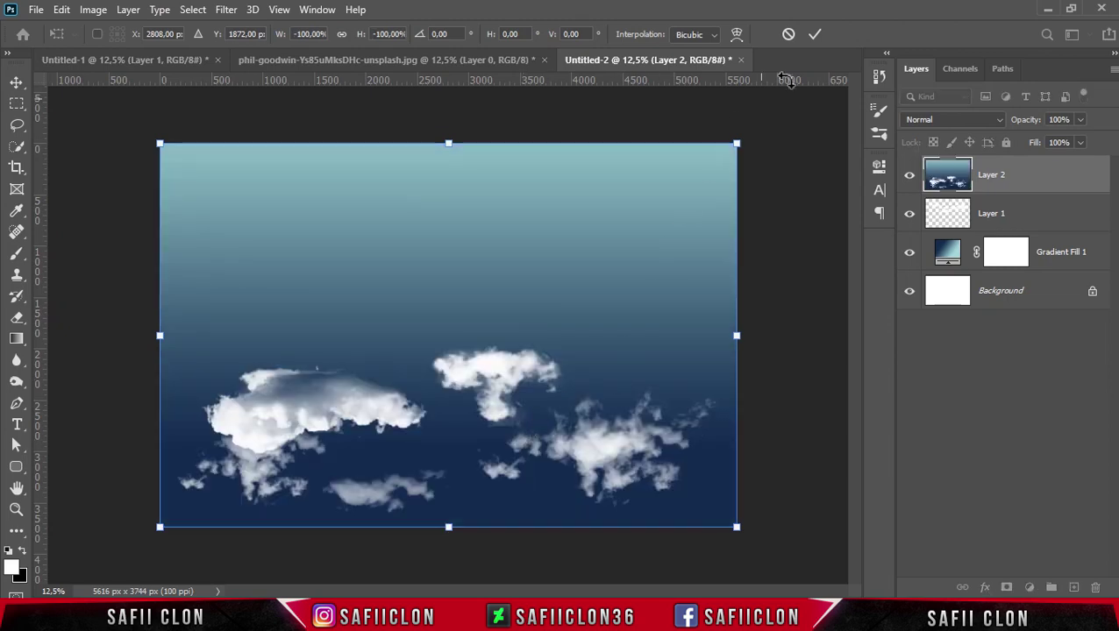
left_click(815, 34)
key("b")
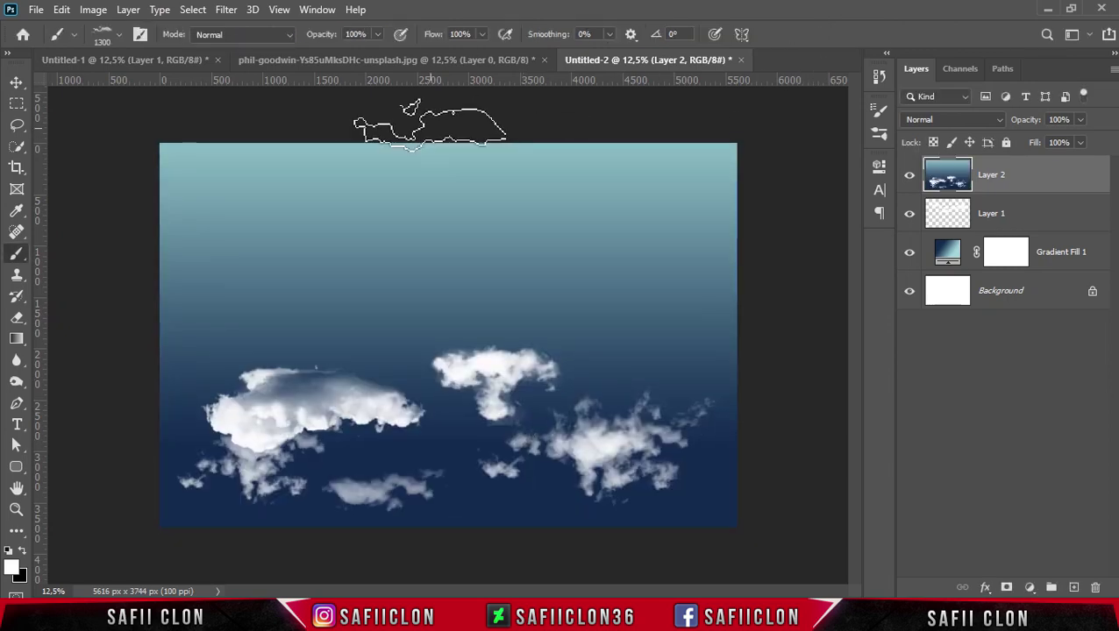
Apply Polar Coordinates (Rectangular to Polar) to Layer 2, wrapping the clouds around a pale centre.
left_click(230, 12)
mouse_move(241, 226)
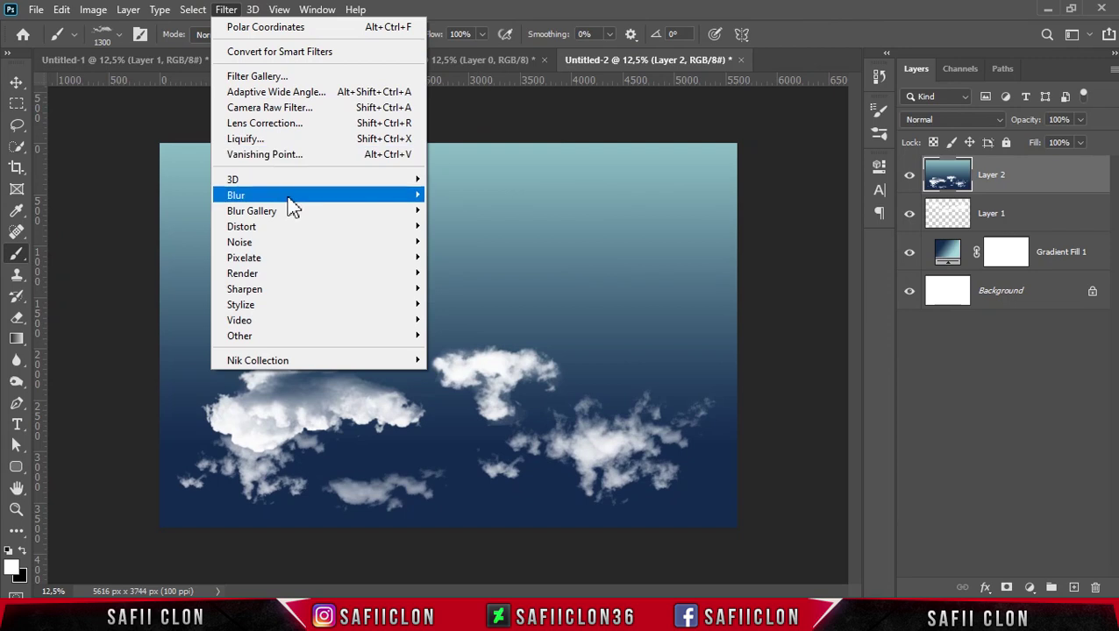
left_click(483, 257)
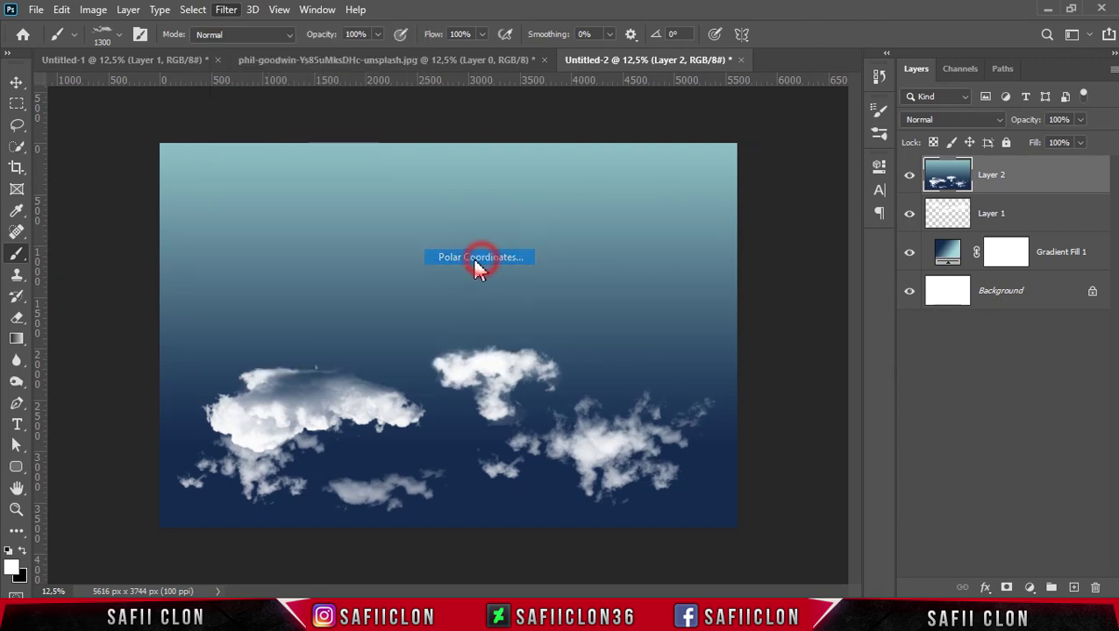
left_click(413, 343)
left_click(413, 343)
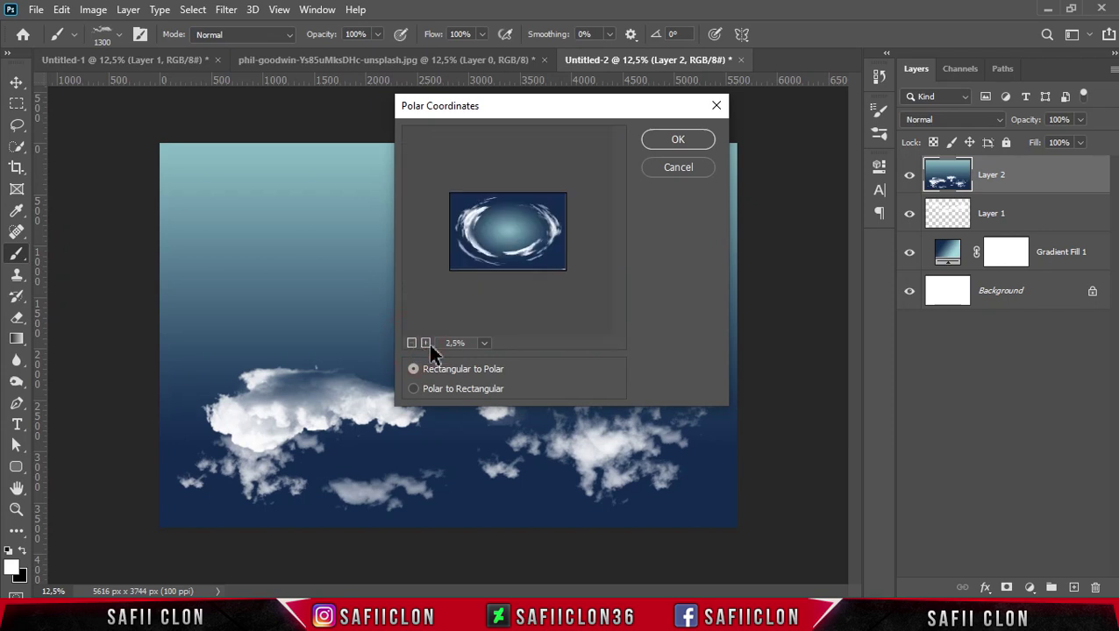
left_click(427, 345)
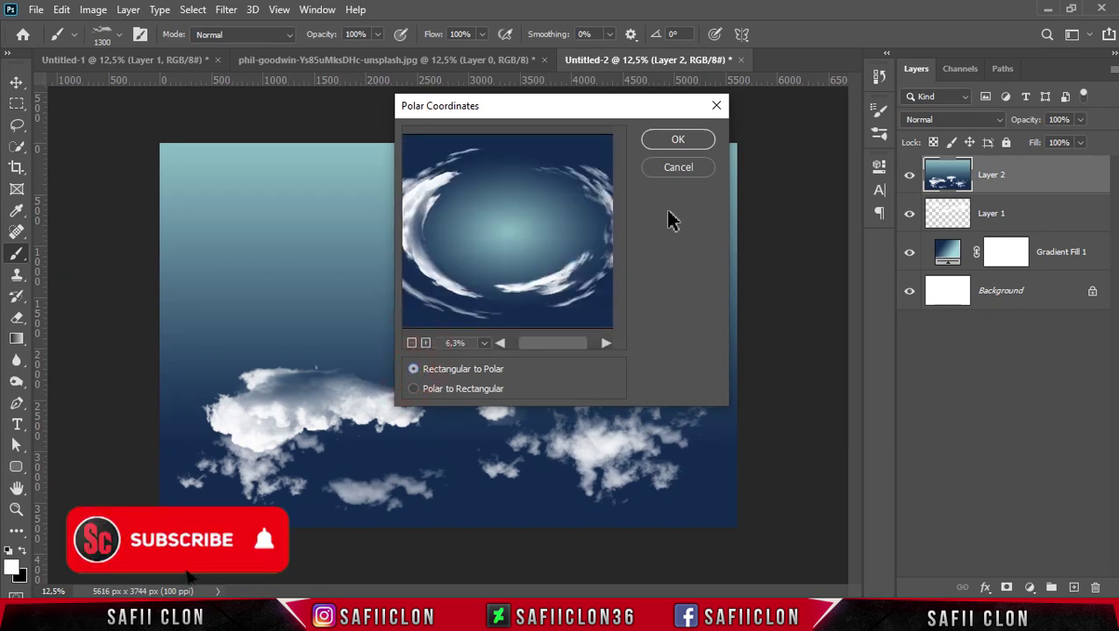
left_click(678, 141)
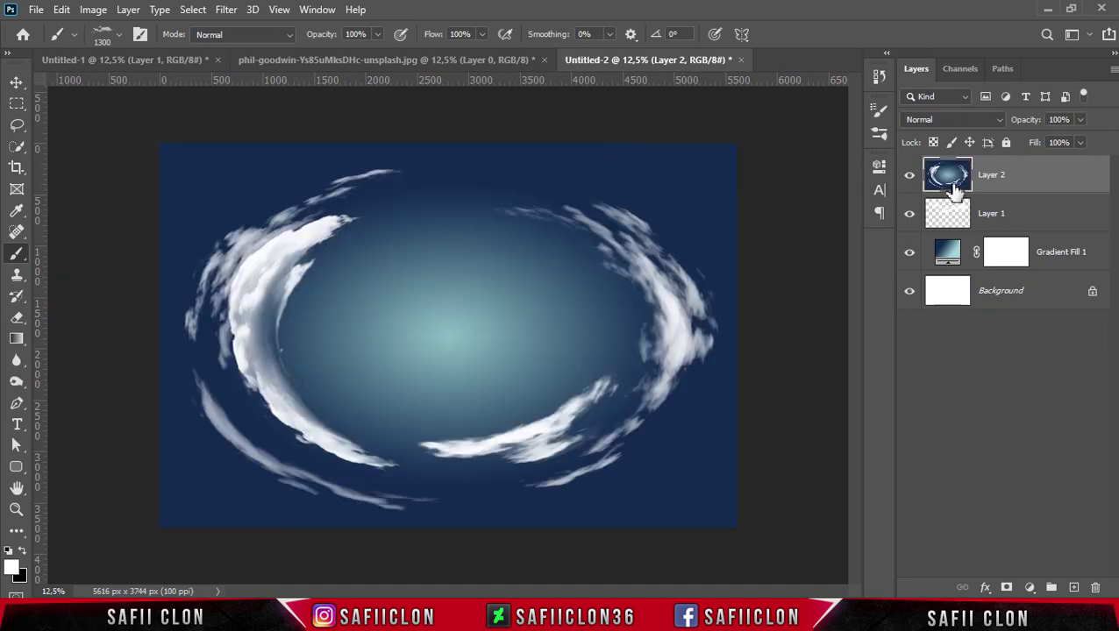
left_click_drag(1050, 184, 143, 63)
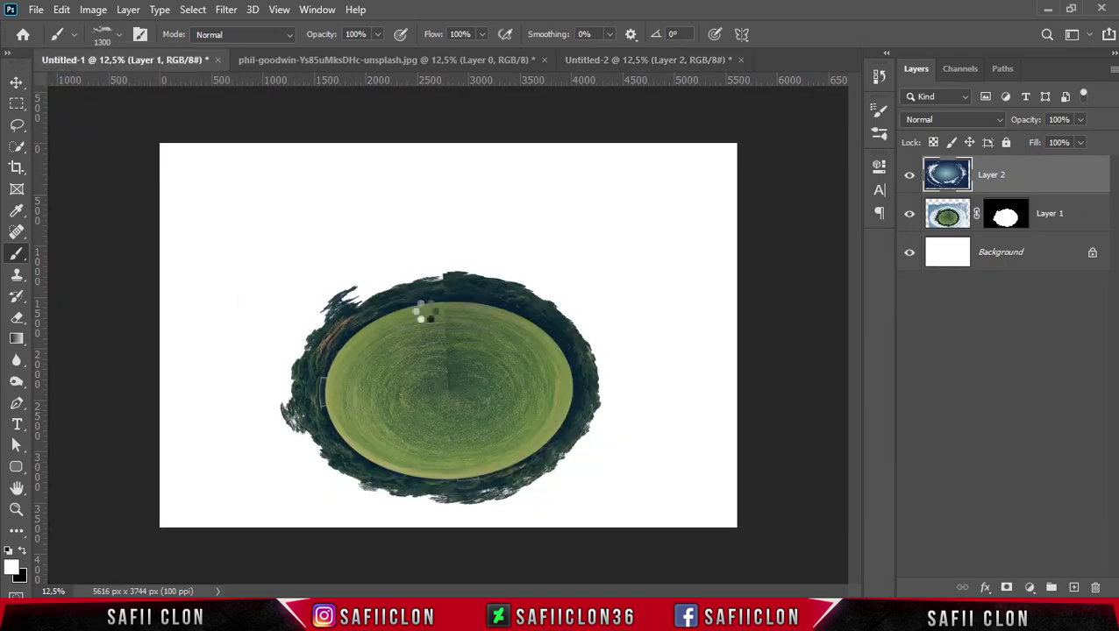
Place the swirled clouds in Untitled-1 below the planet layer and scale them to about 116%.
left_click_drag(143, 64, 427, 308)
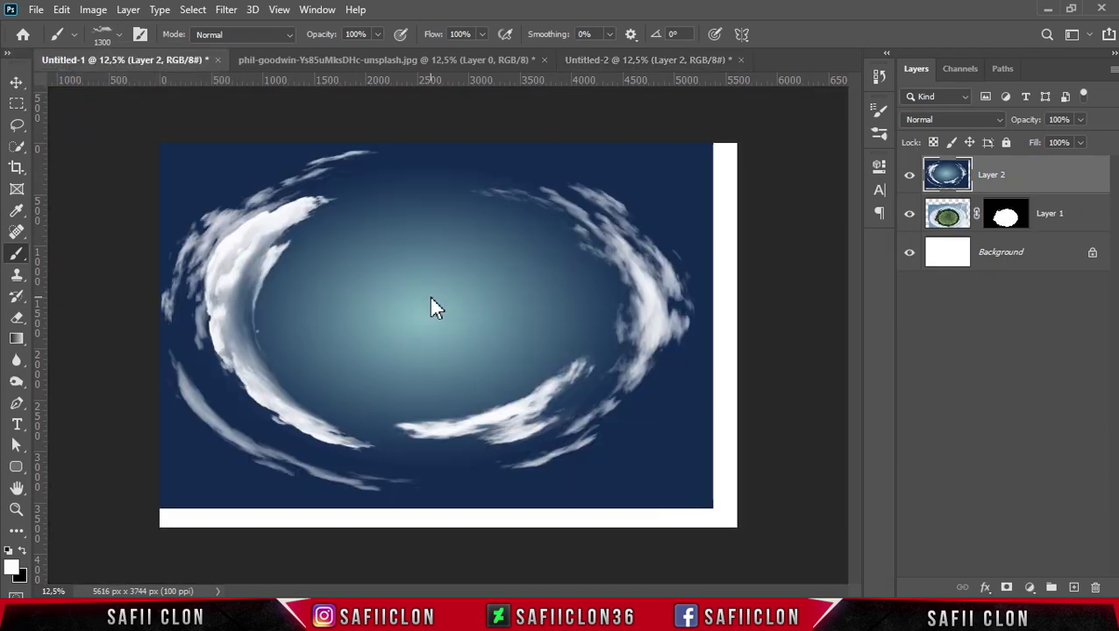
left_click_drag(1024, 190, 1024, 232)
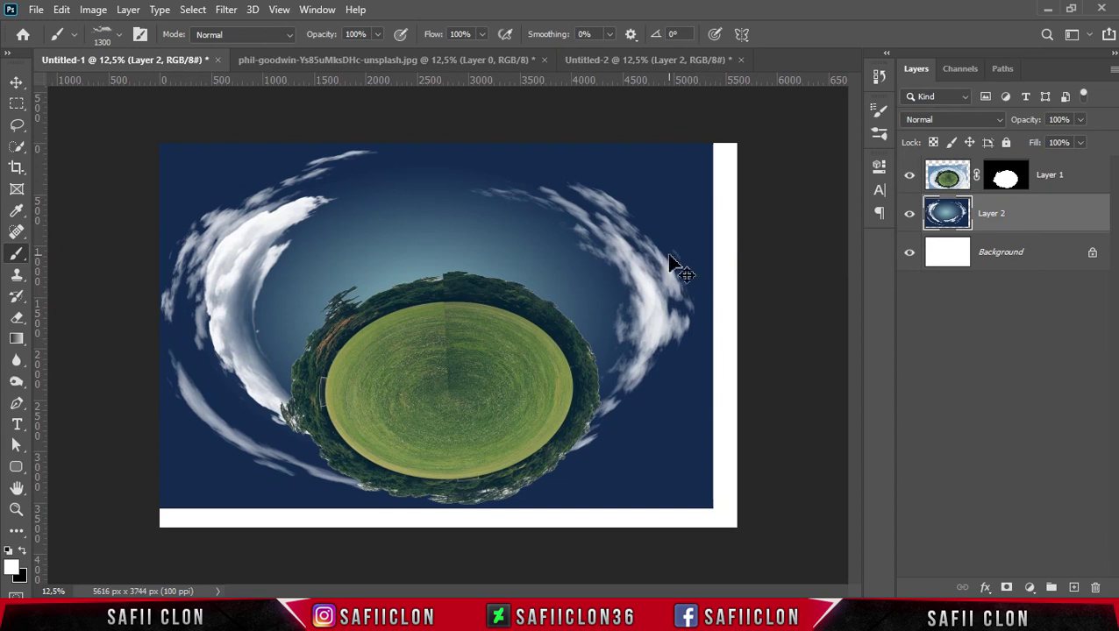
key("ctrl+t")
left_click_drag(656, 269, 619, 299)
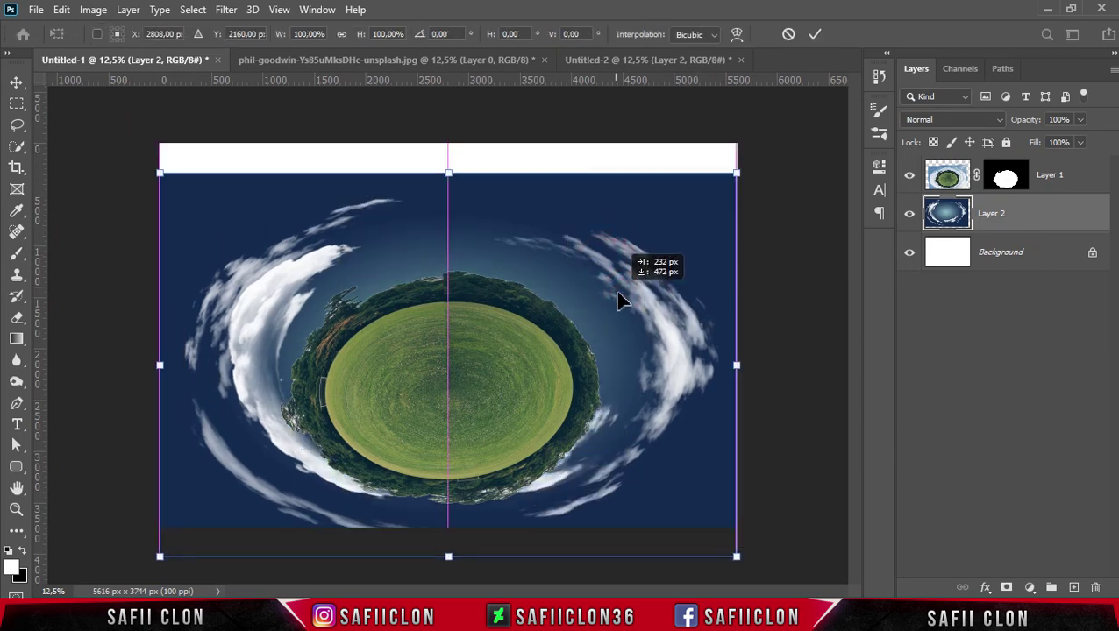
left_click_drag(739, 172, 770, 142)
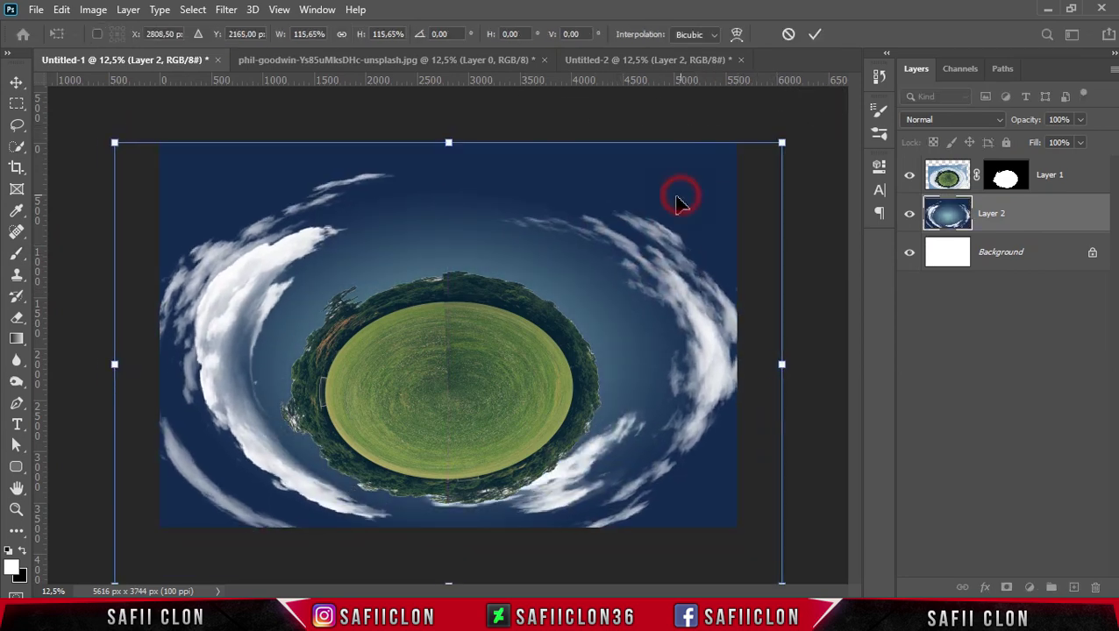
left_click_drag(675, 200, 674, 211)
left_click_drag(450, 153, 450, 142)
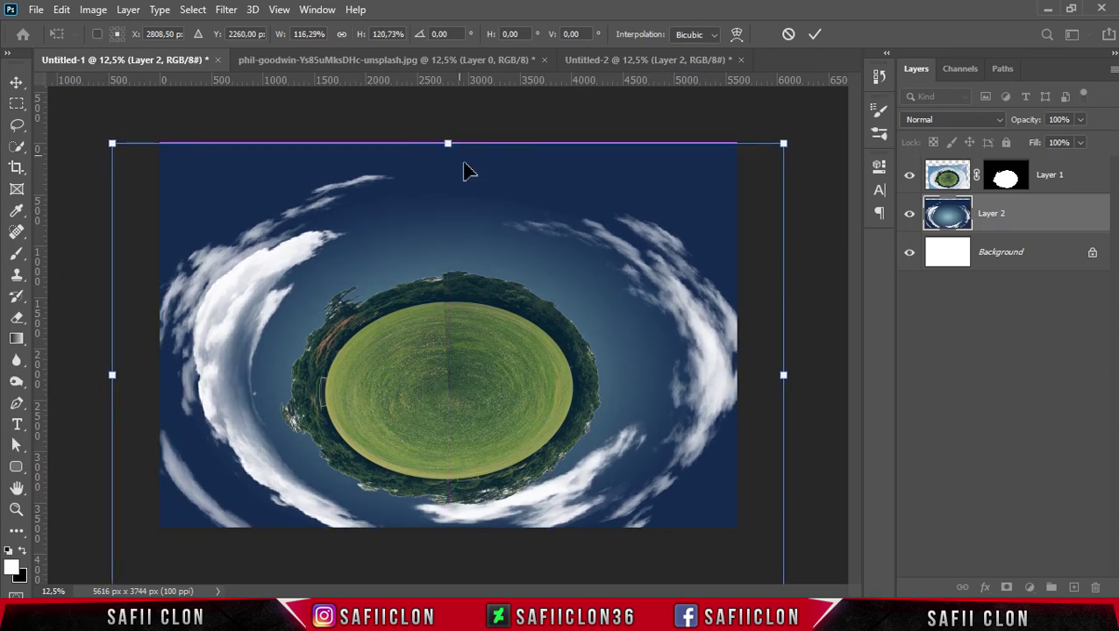
Stretch the cloud layer until it covers the whole canvas and commit the transform.
key("ctrl+minus")
left_click_drag(668, 362, 660, 362)
left_click_drag(444, 215, 447, 207)
left_click(813, 37)
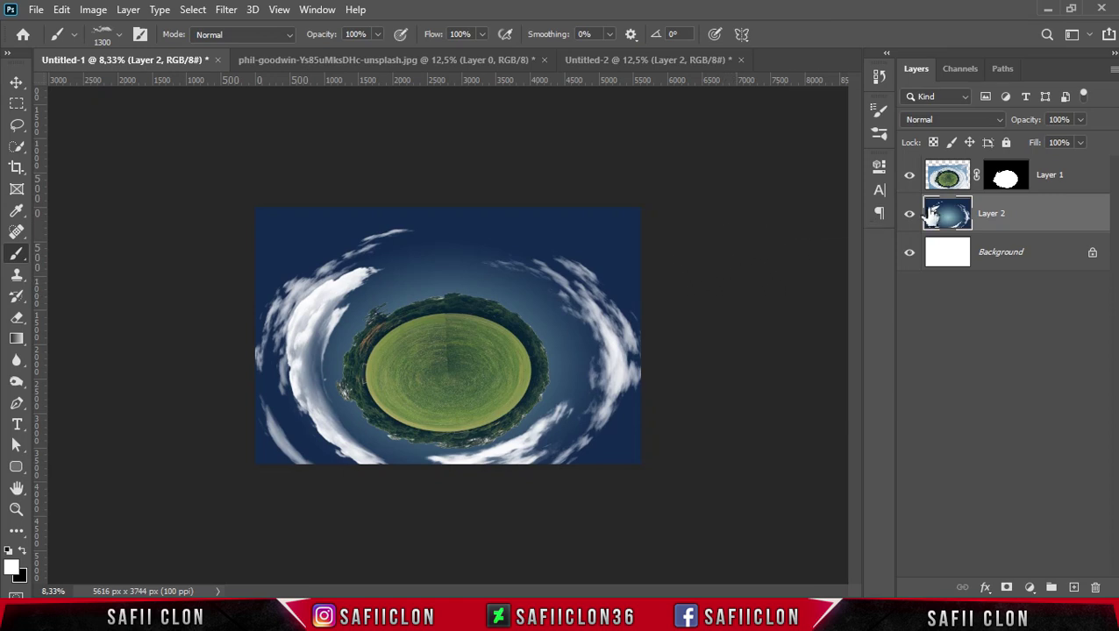
left_click(1007, 178)
right_click(1011, 181)
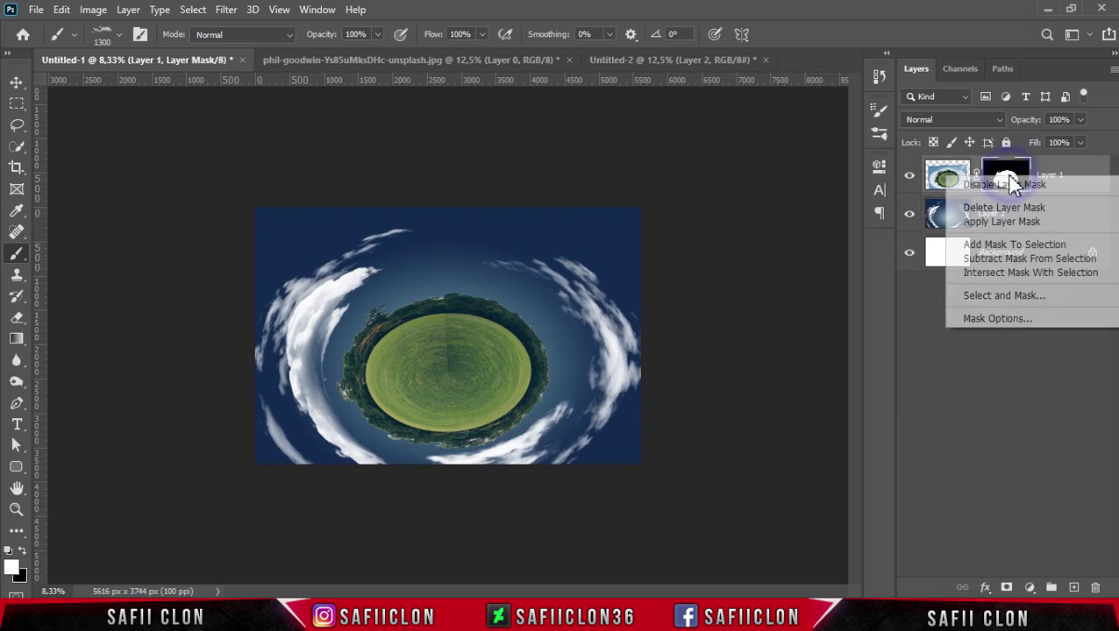
Open Select and Mask on the planet's mask, pick a preview mode and set the refine brush to 87 px.
left_click(991, 296)
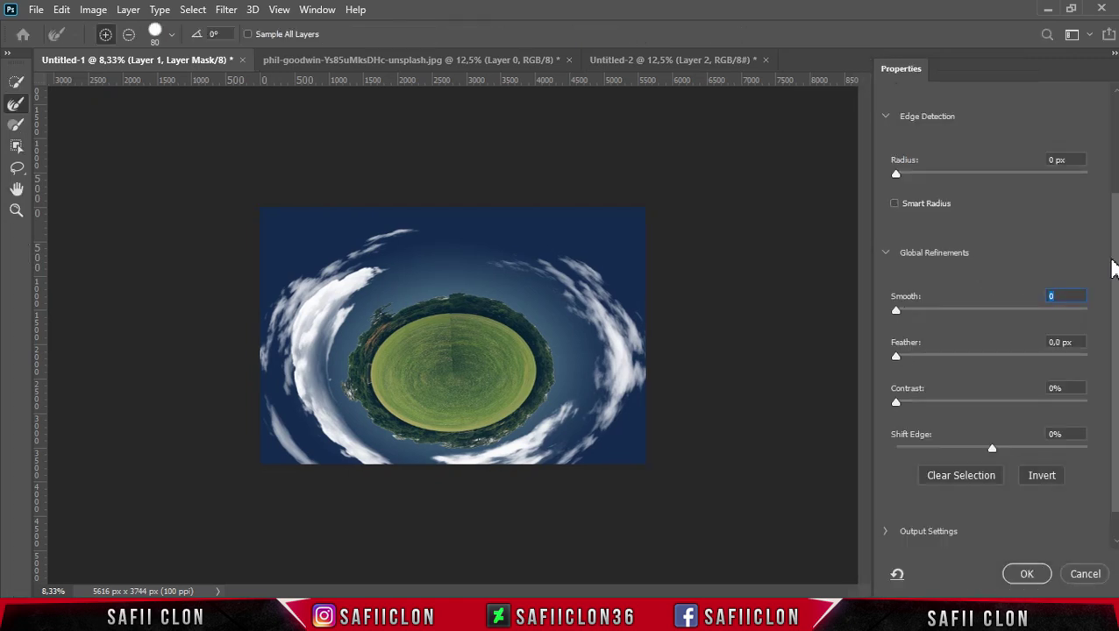
scroll(1115, 260, "up", 5)
left_click(956, 133)
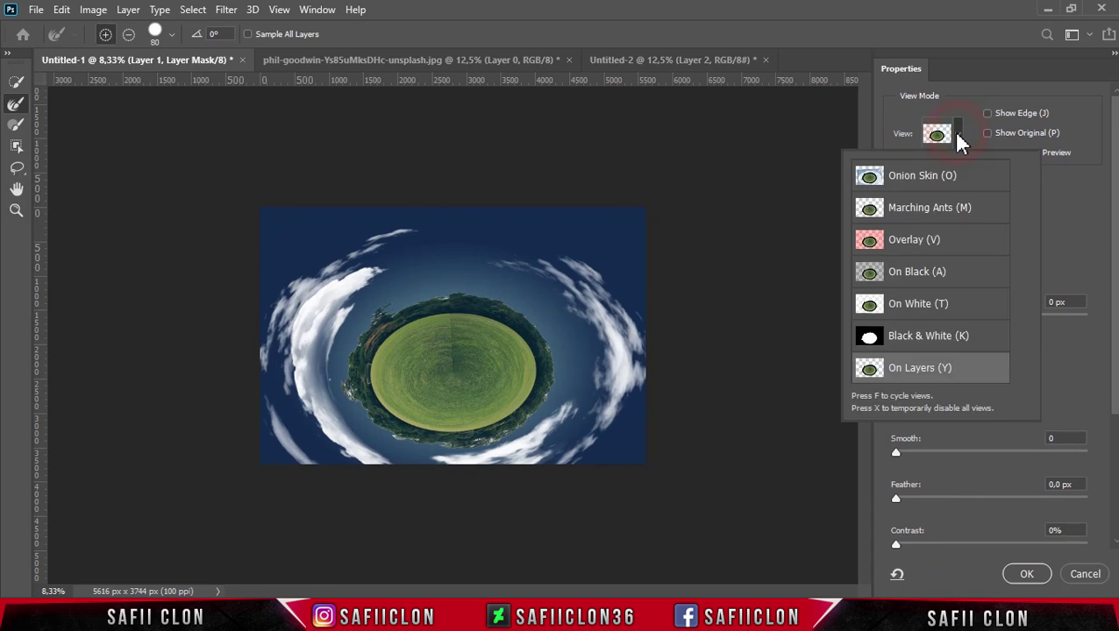
left_click(954, 141)
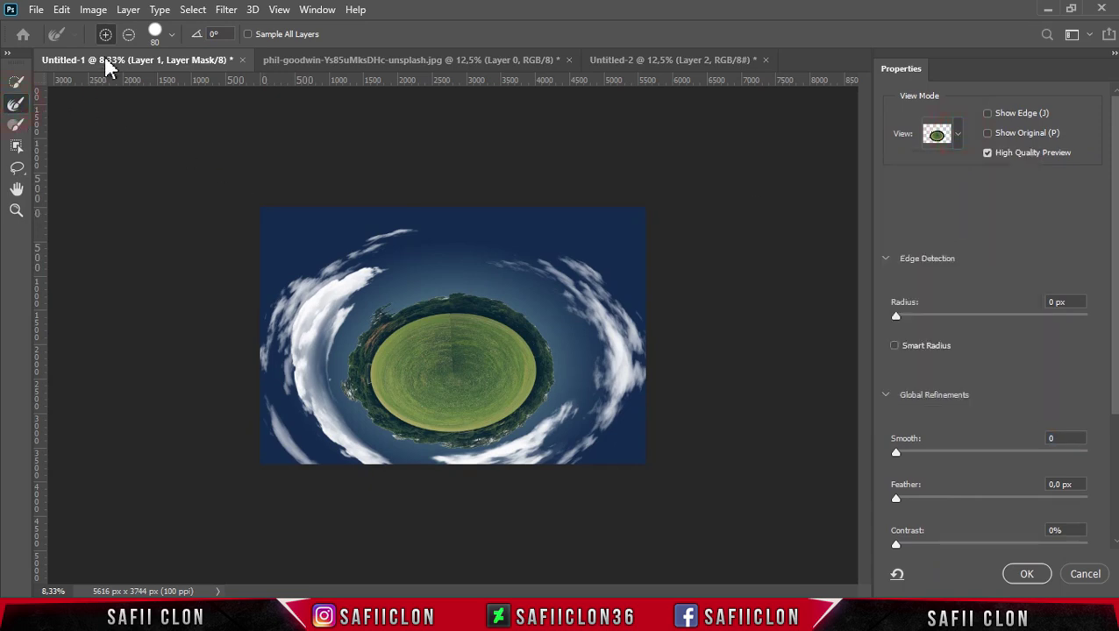
left_click(172, 40)
left_click_drag(143, 88, 150, 88)
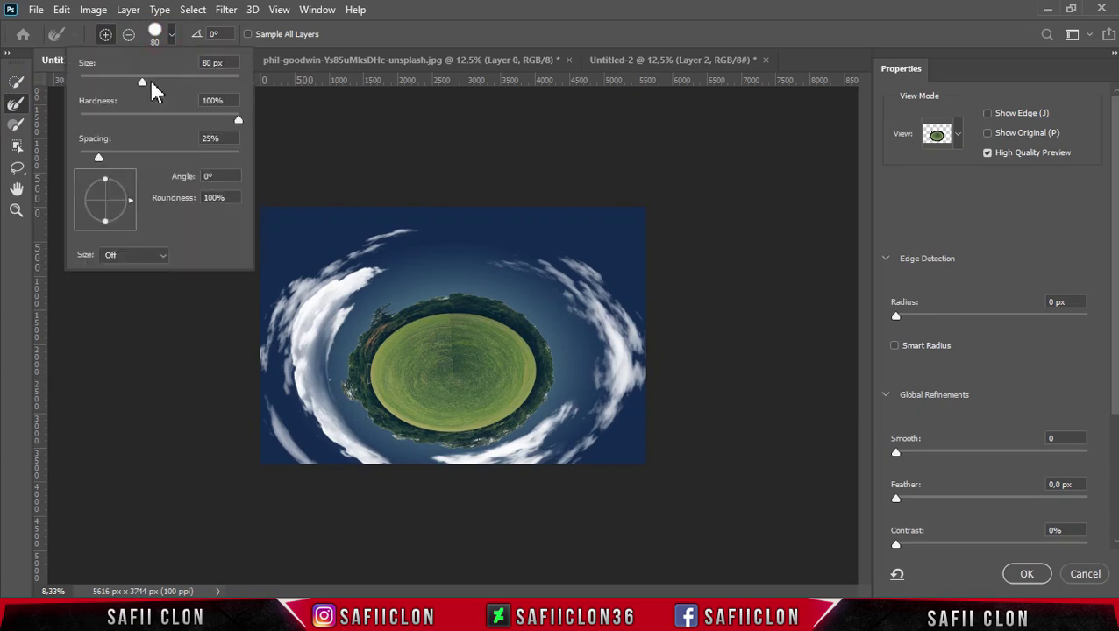
left_click(172, 35)
key("ctrl+plus")
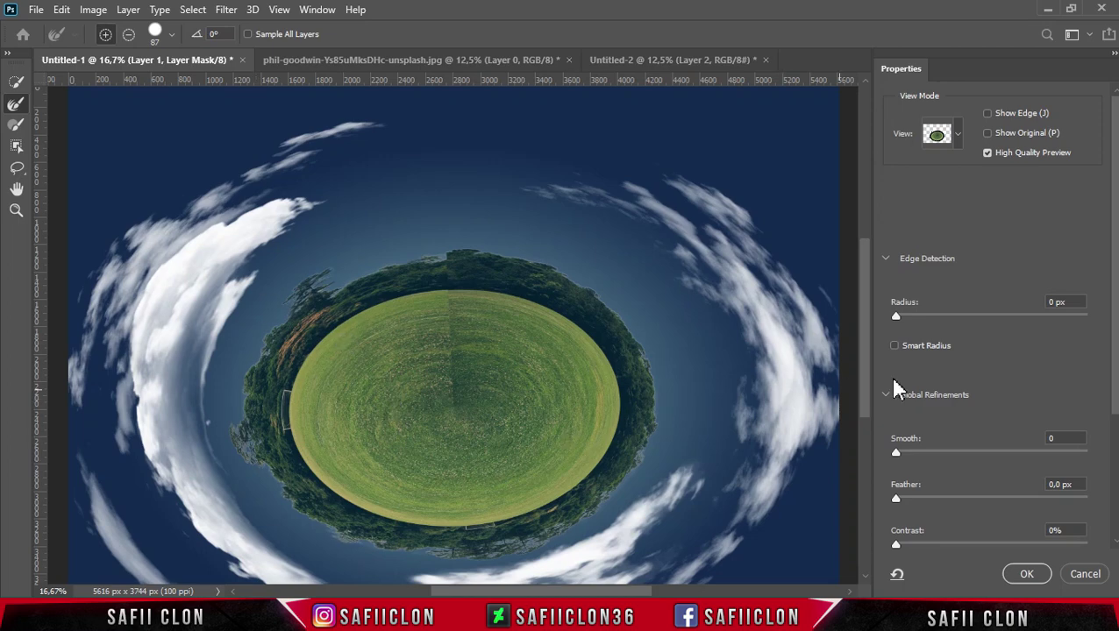
Refine the planet's mask edge with a 0.9 px feather and apply the mask to Layer 1.
scroll(1116, 354, "down", 1)
scroll(1116, 354, "down", 3)
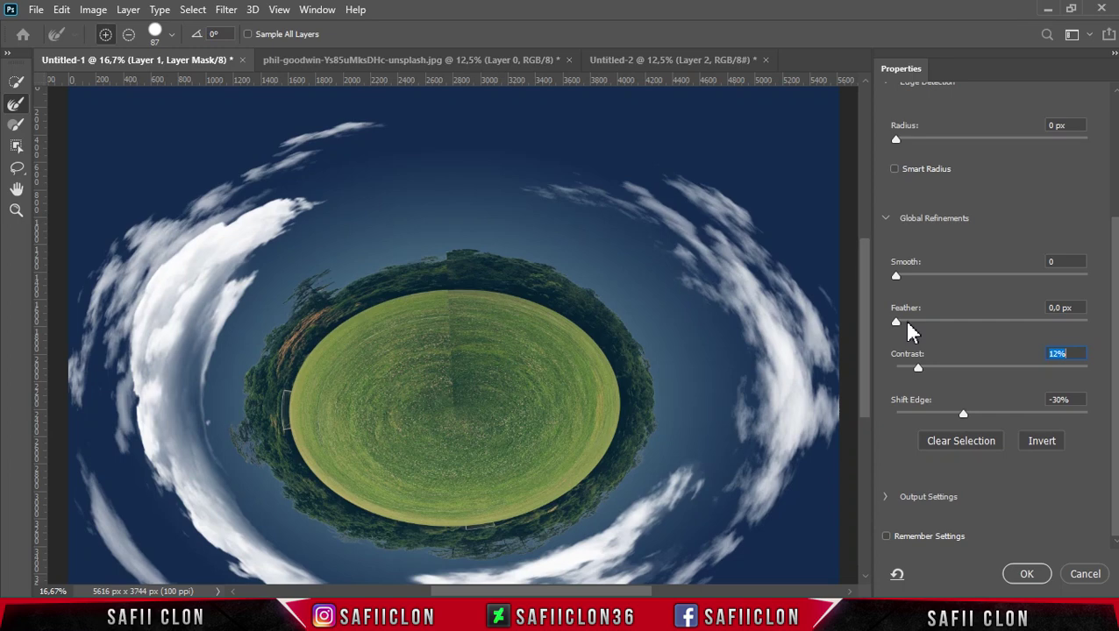
key("shift+Tab")
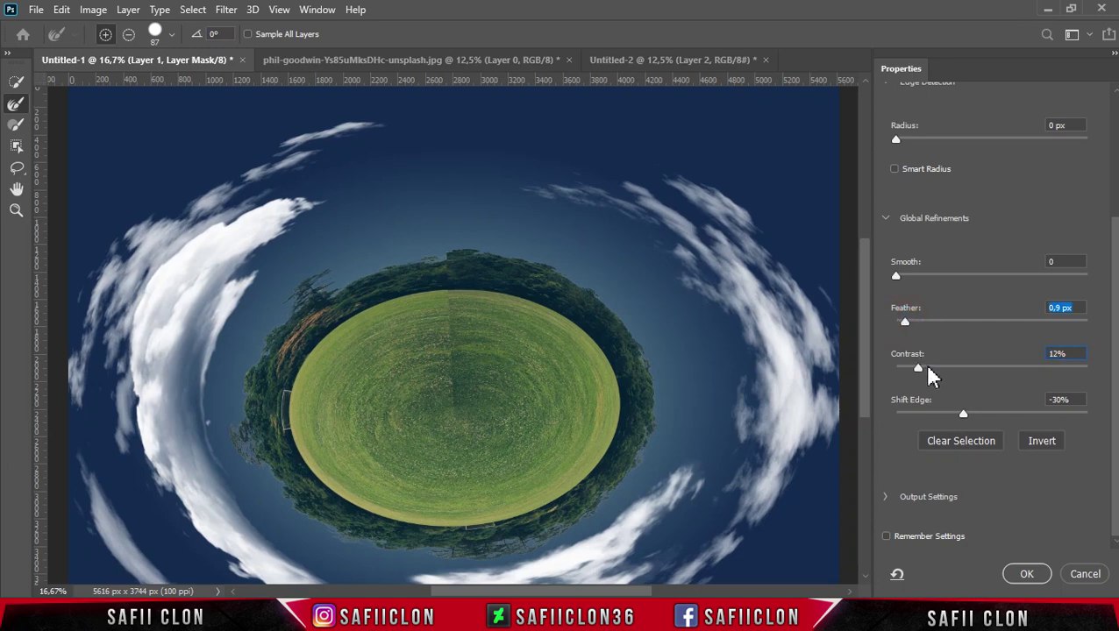
key("Tab")
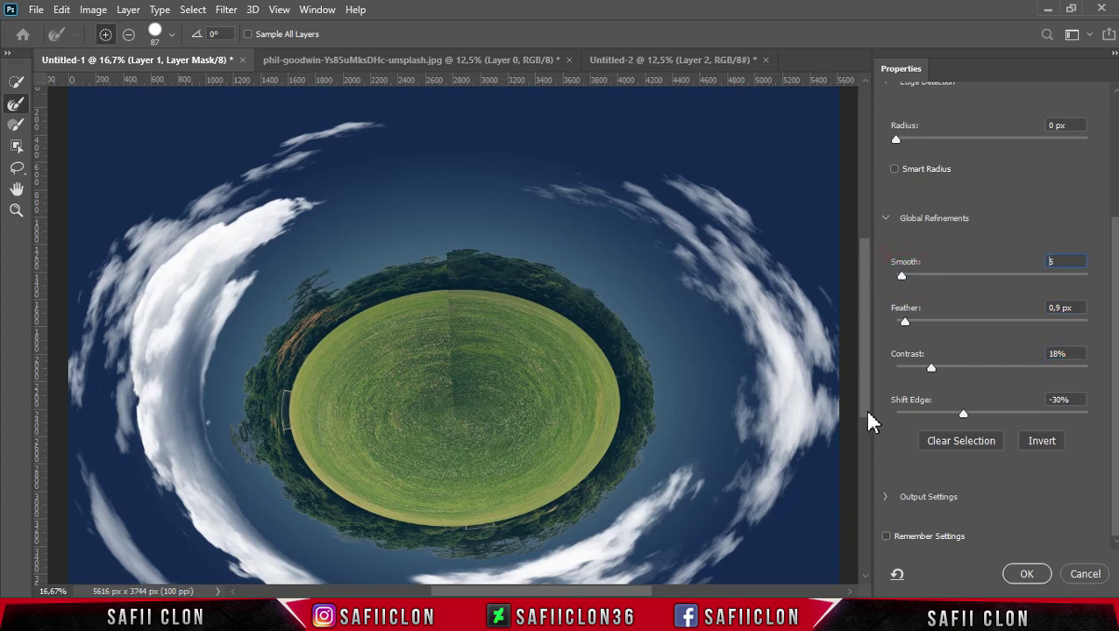
key("Return")
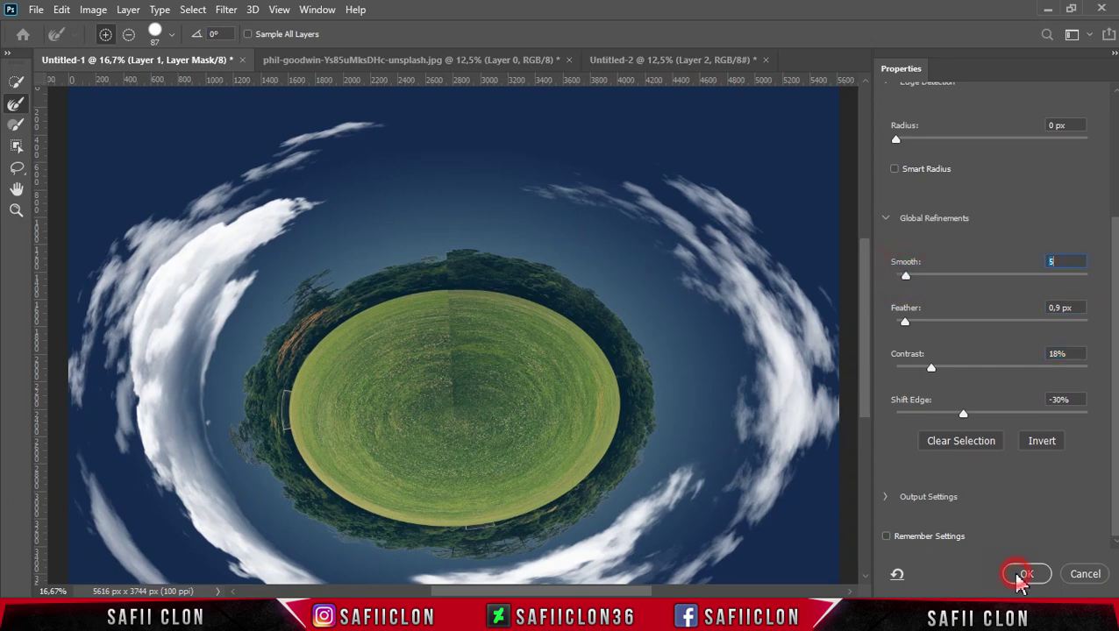
left_click(1018, 577)
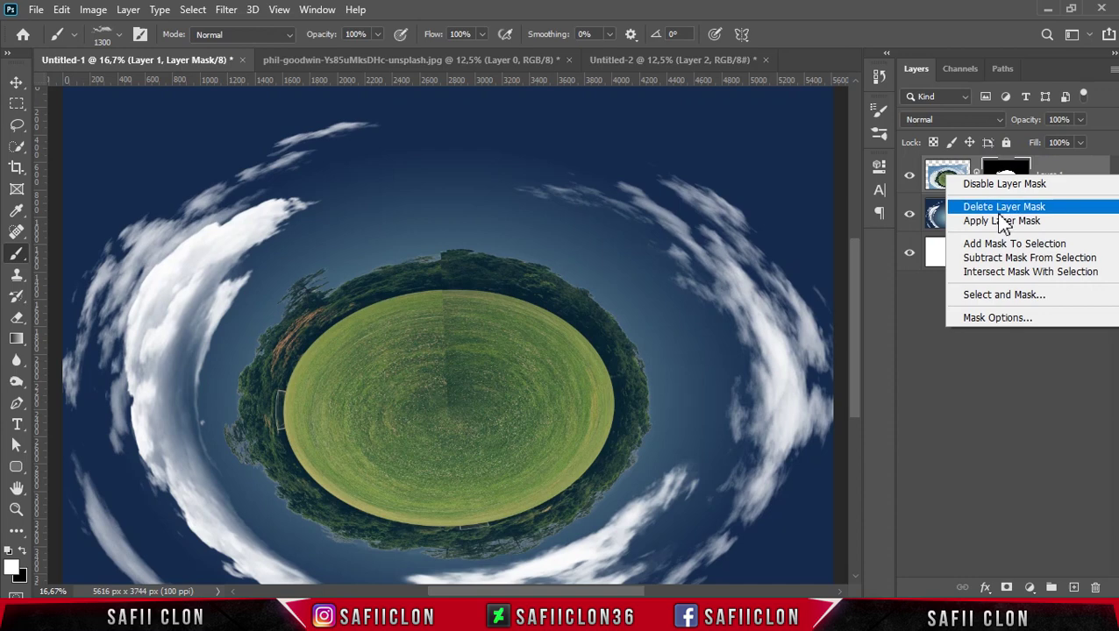
left_click(1013, 221)
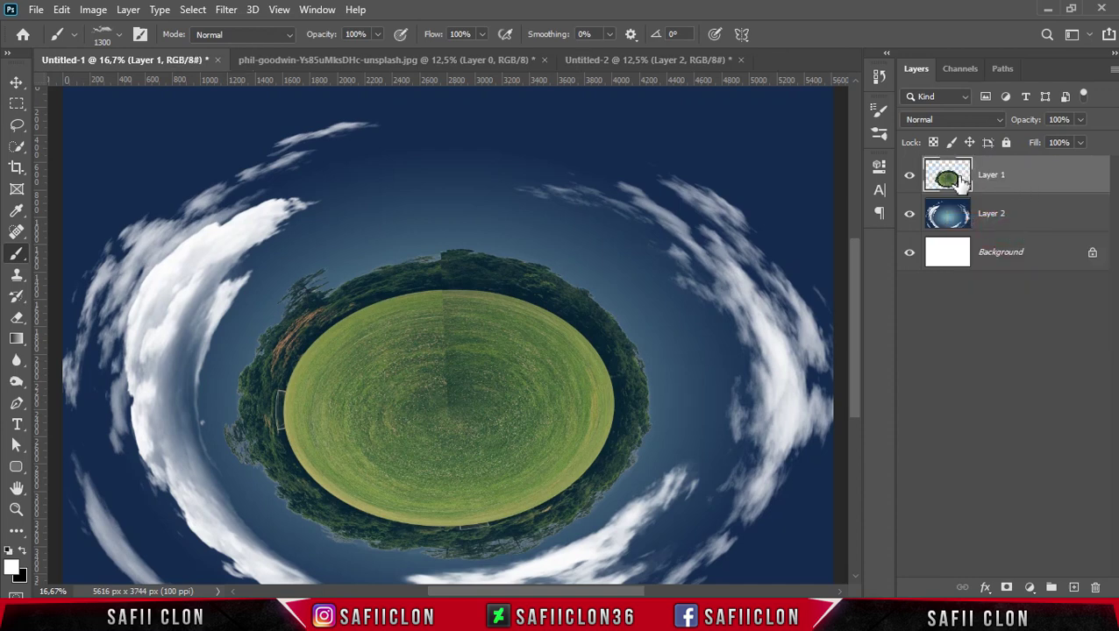
left_click(16, 231)
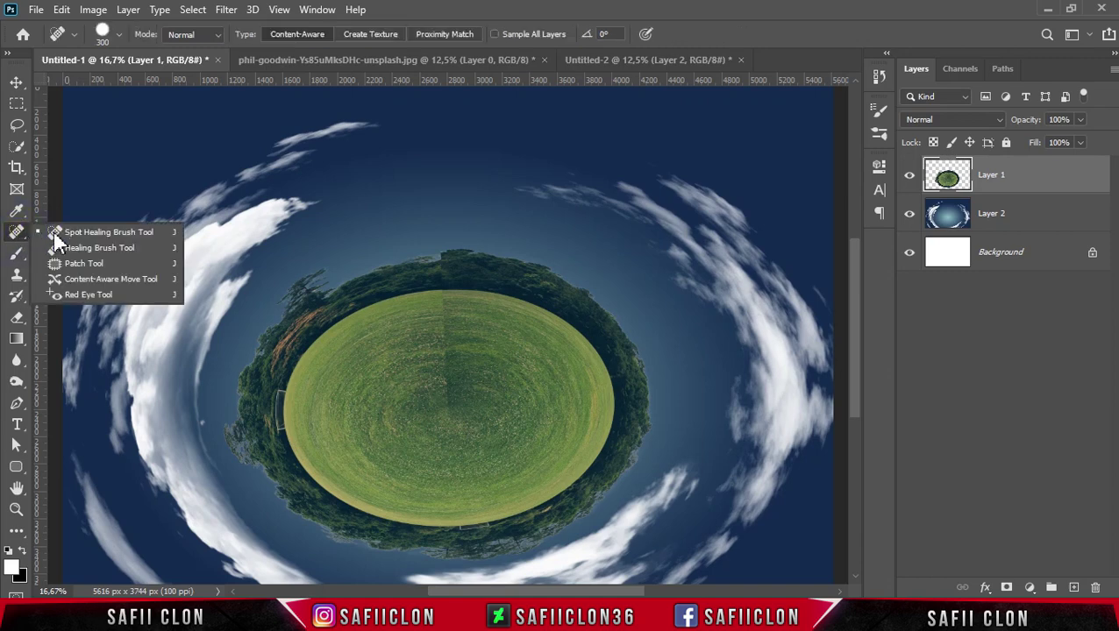
Heal the grass seam and treeline spots with a 120 px Spot Healing Brush.
left_click(87, 227)
left_click(117, 34)
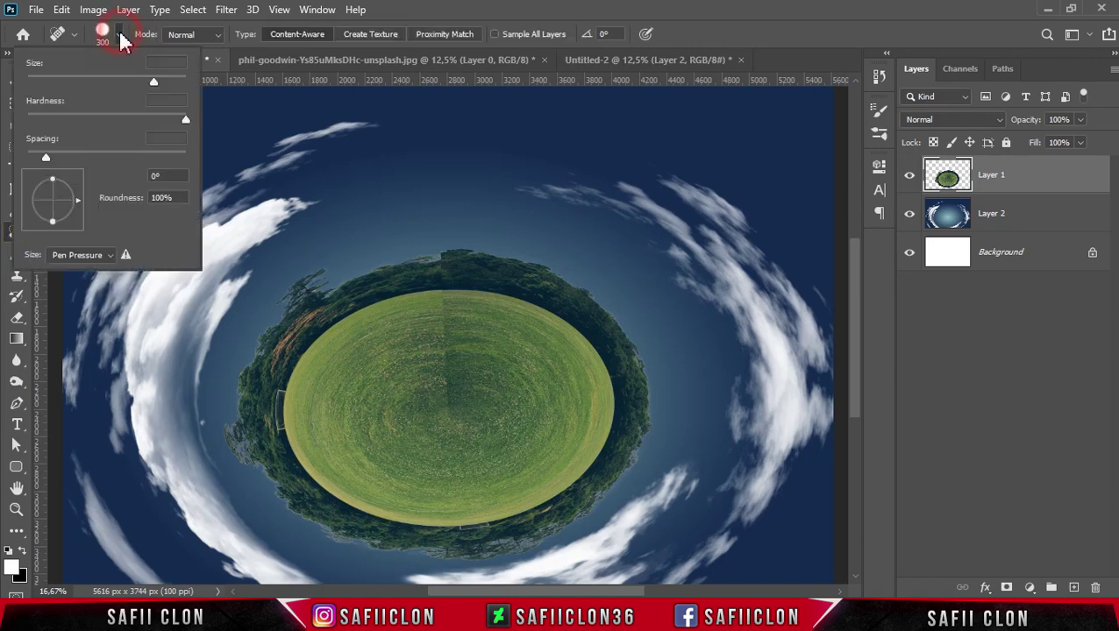
left_click_drag(150, 82, 122, 88)
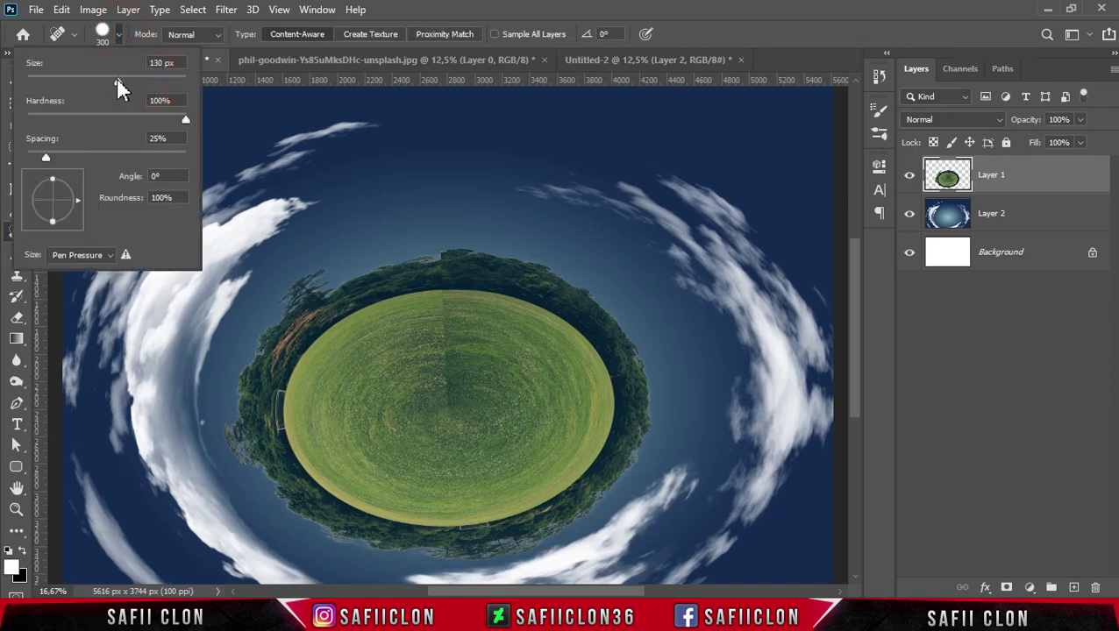
left_click(119, 35)
left_click_drag(449, 406, 443, 294)
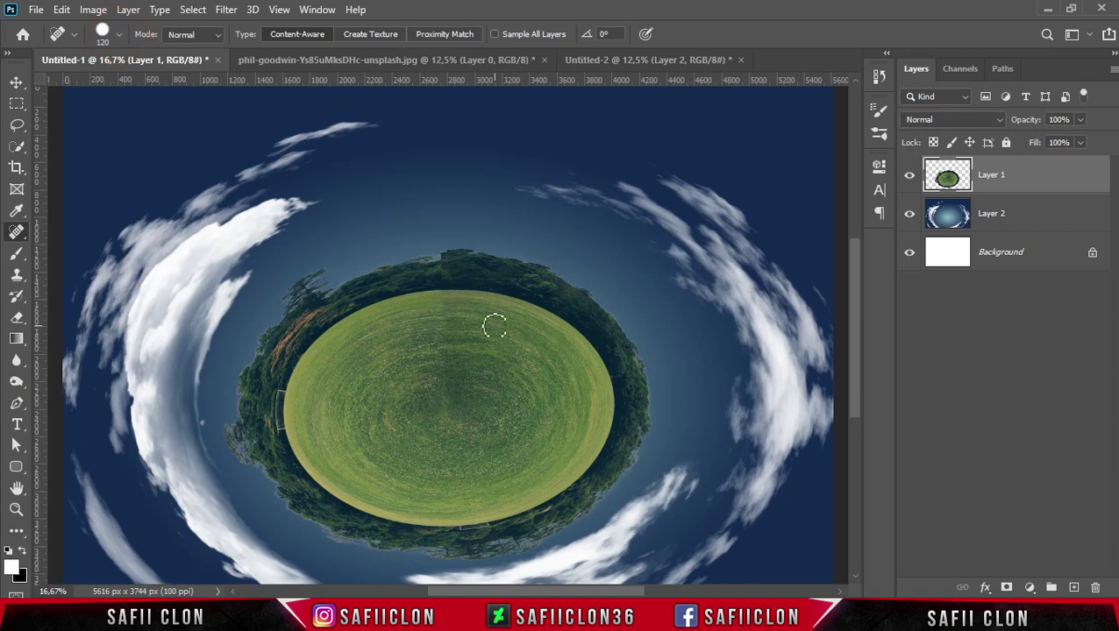
left_click_drag(443, 292, 442, 263)
left_click(440, 261)
left_click(444, 260)
left_click(442, 260)
Heal the middle and lower field seam at 400 px, touch up the treeline, then begin File > Open.
key("bracketright")
key("bracketright")
key("bracketright")
left_click(445, 333)
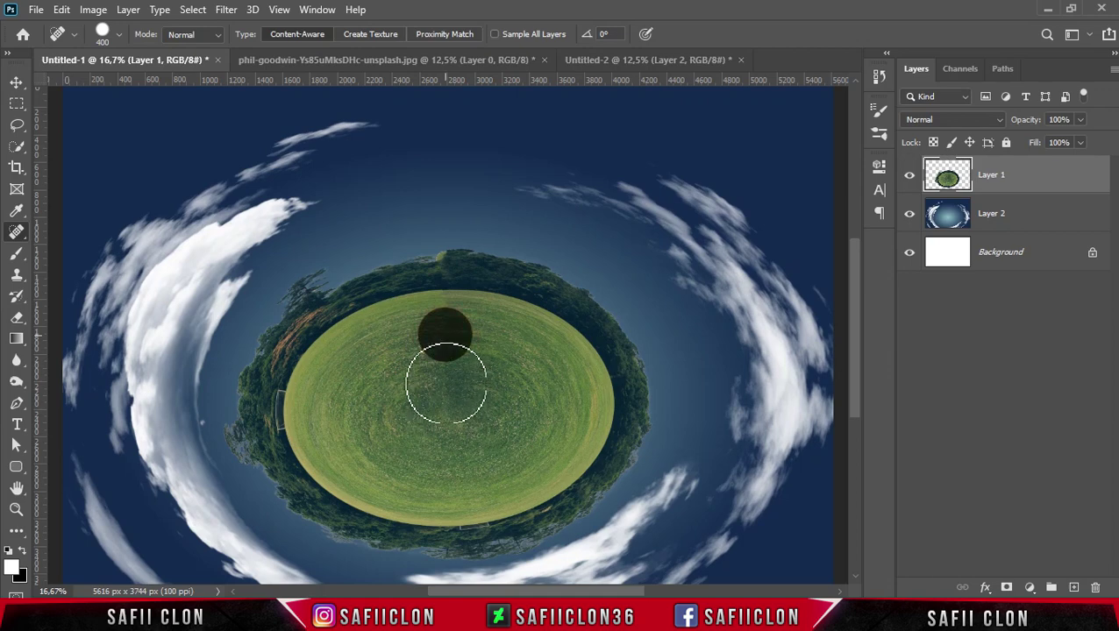
left_click(444, 379)
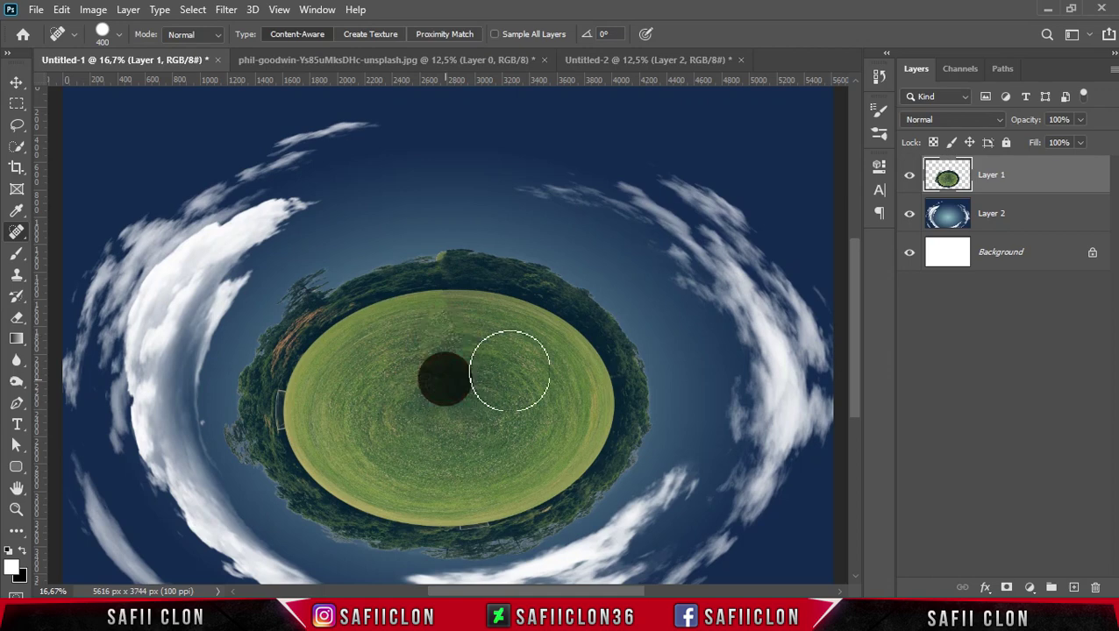
key("bracketleft")
key("bracketleft")
key("bracketleft")
left_click(450, 261)
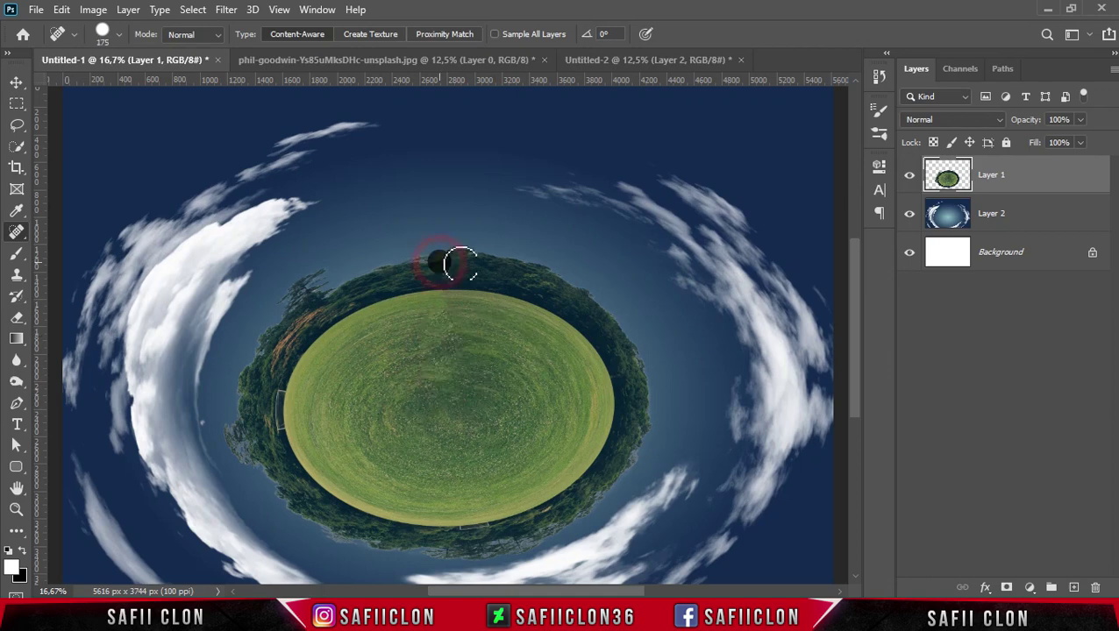
scroll(596, 272, "down", 2)
scroll(539, 337, "down", 1)
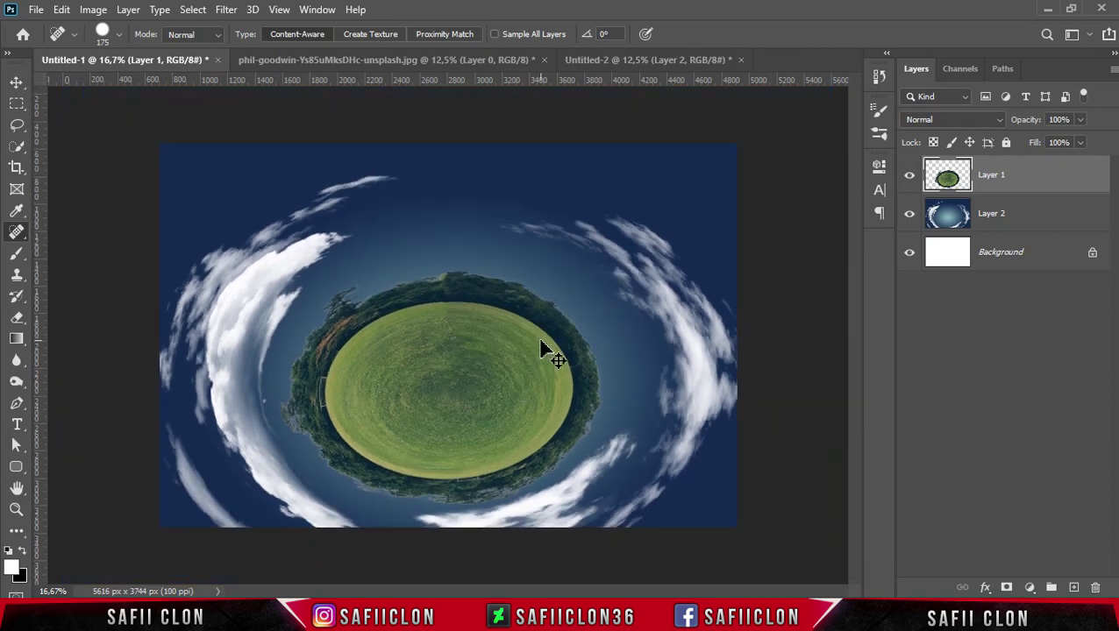
left_click(36, 10)
left_click(56, 39)
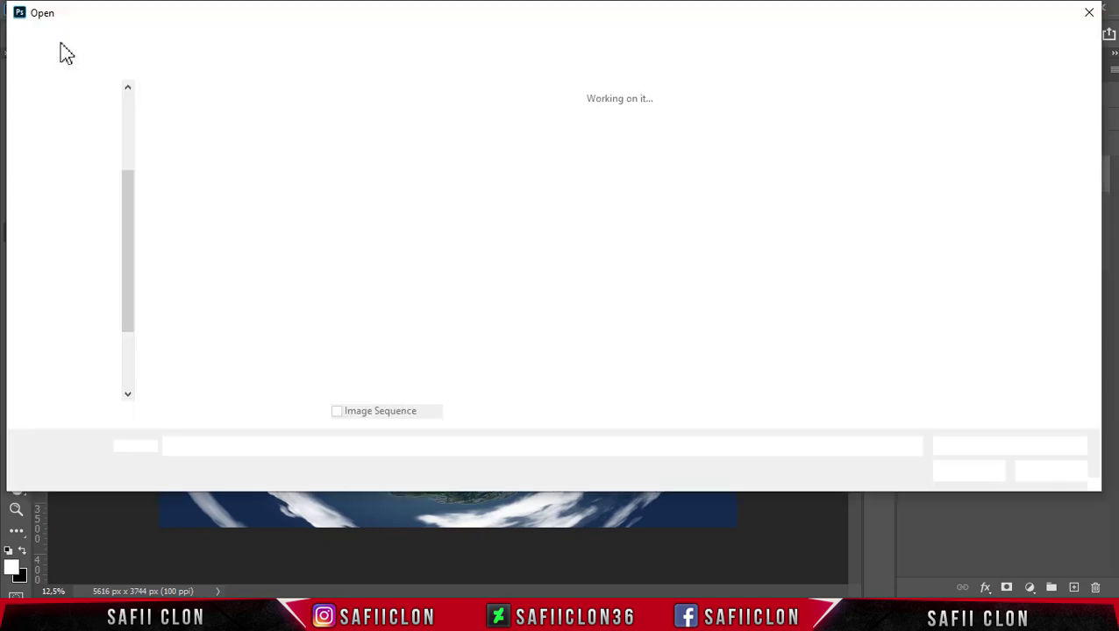
Open the tennis-court photo of the man and unlock its Background into Layer 0.
left_click(210, 138)
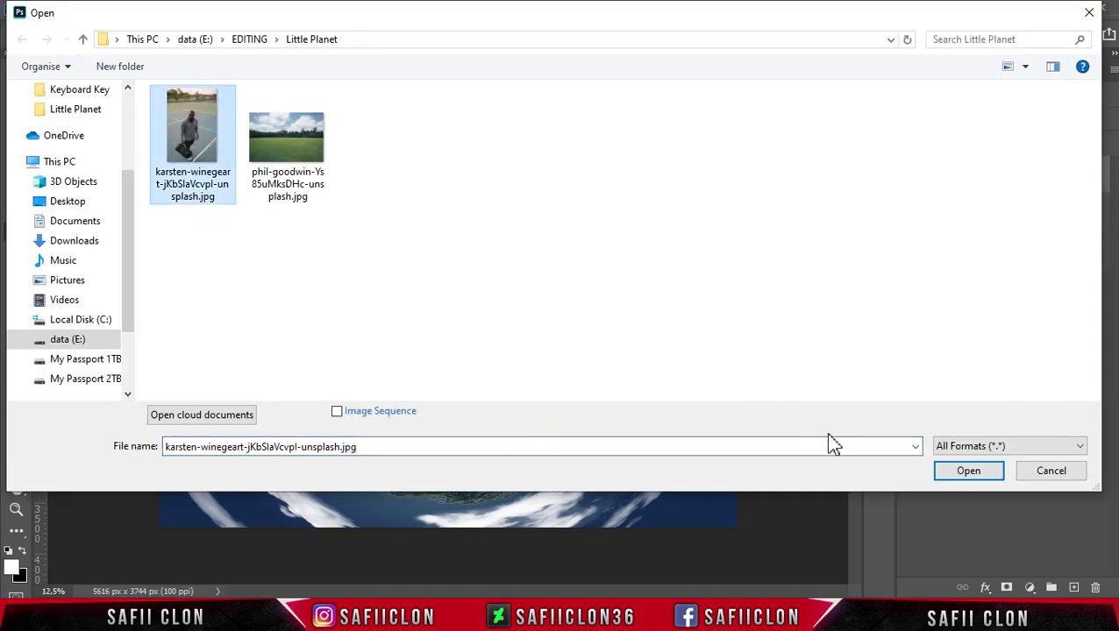
left_click(964, 474)
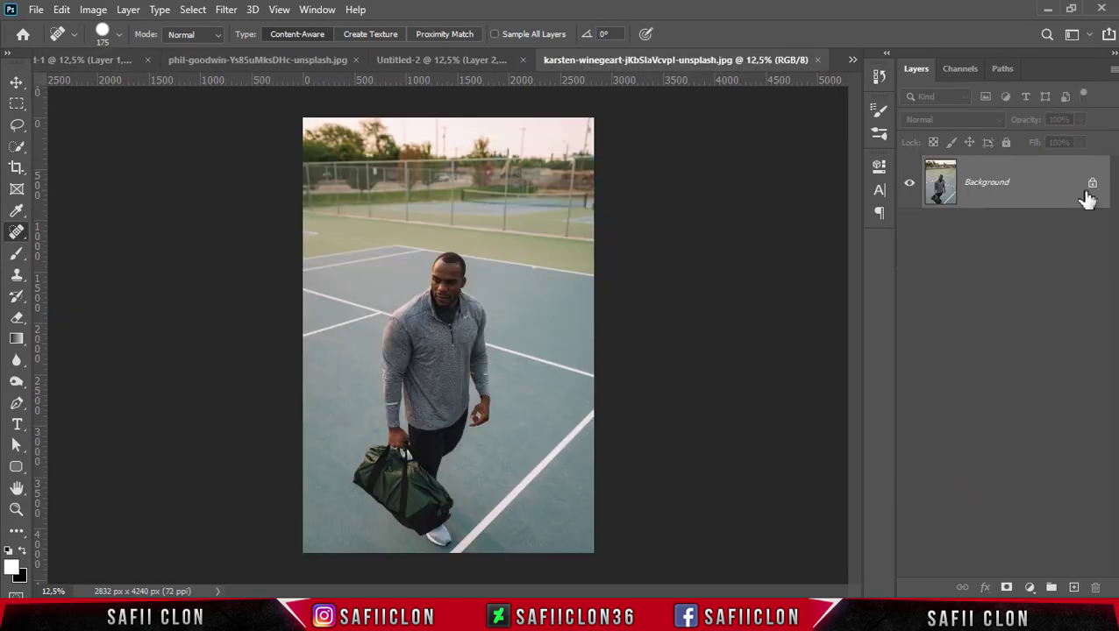
left_click(1092, 183)
left_click(16, 146)
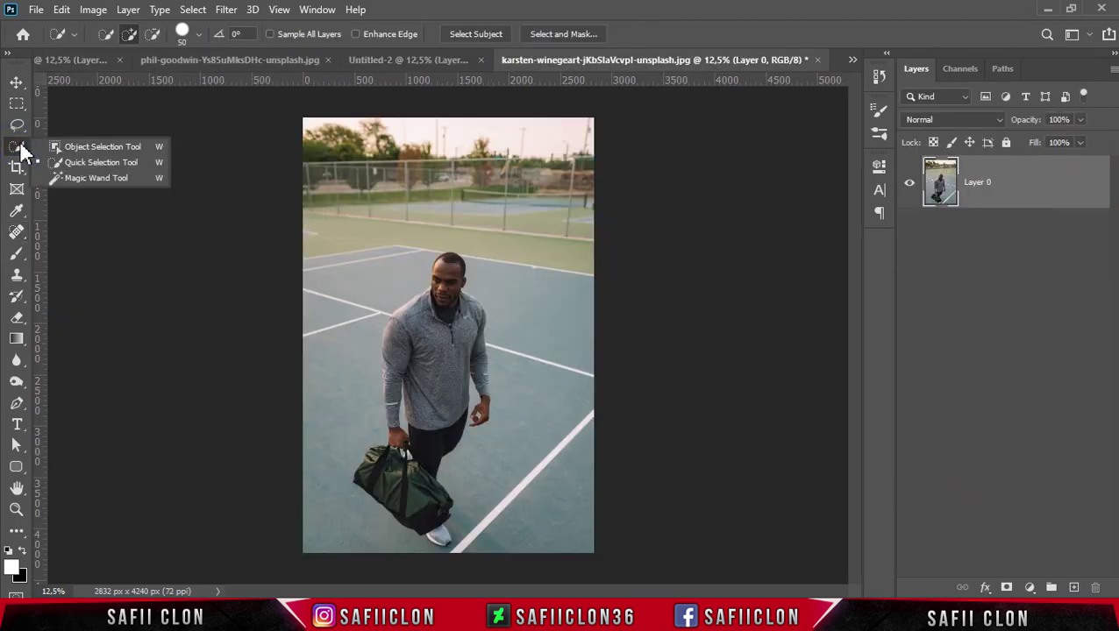
Quick-select the man's bag, legs, torso, arms and head with a 62 px brush.
left_click(72, 162)
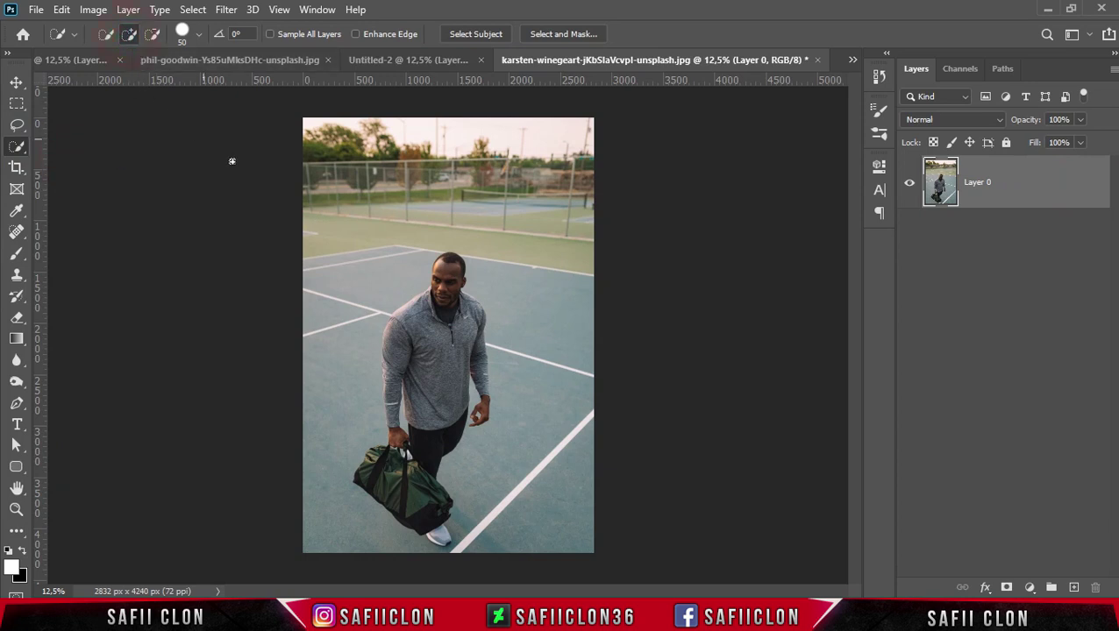
left_click(199, 34)
left_click_drag(157, 85, 160, 85)
left_click(200, 37)
left_click_drag(404, 501, 429, 337)
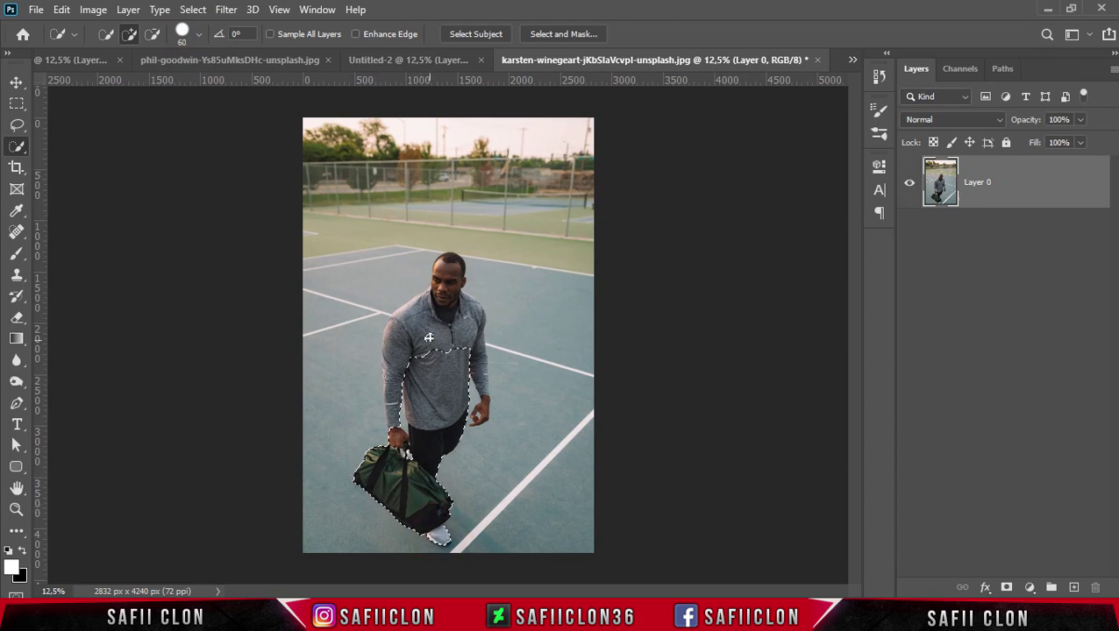
key("ctrl+plus")
left_click_drag(403, 290, 365, 368)
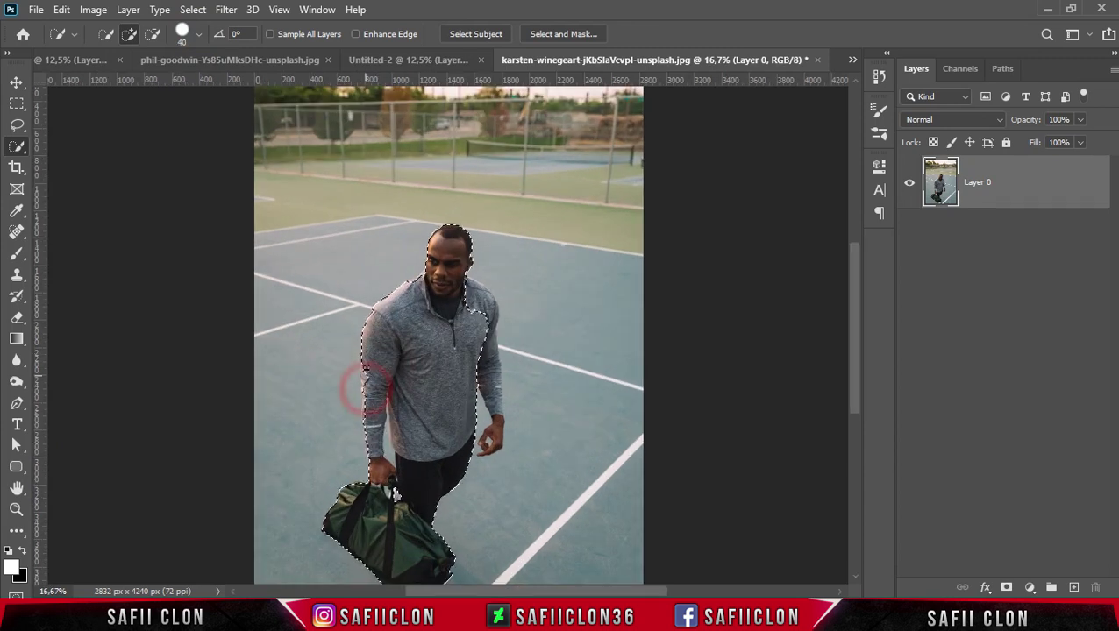
left_click_drag(489, 425, 503, 395)
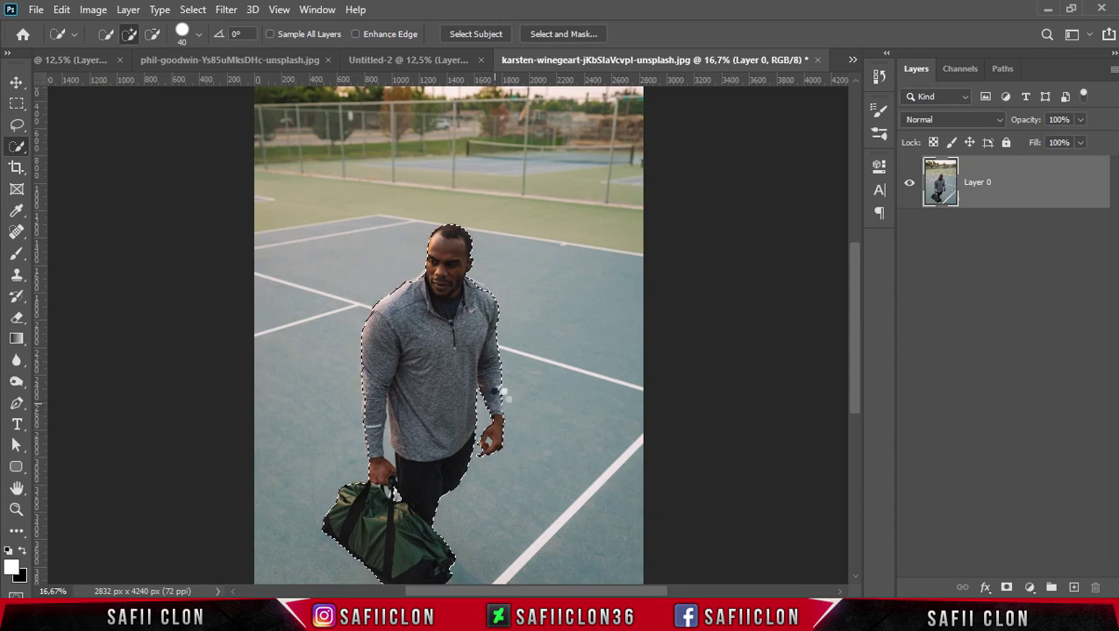
key("ctrl+plus")
left_click(524, 424)
key("bracketleft")
left_click(495, 262)
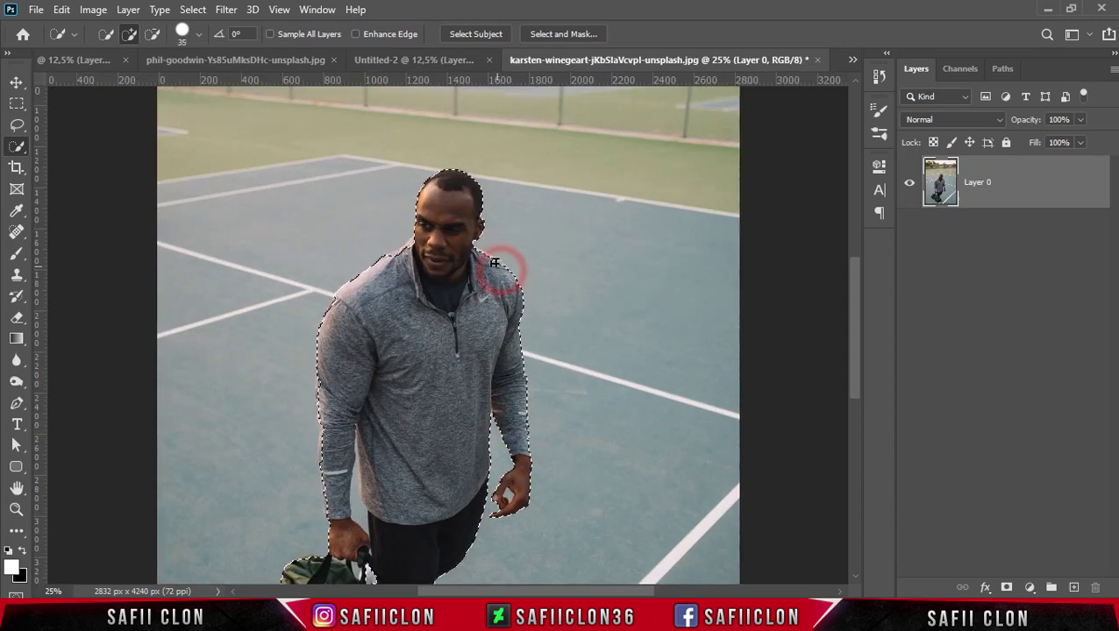
Add the arm edge, subtract the gap by the bag handle, and mask Layer 0 to the selection.
scroll(413, 195, "down", 2)
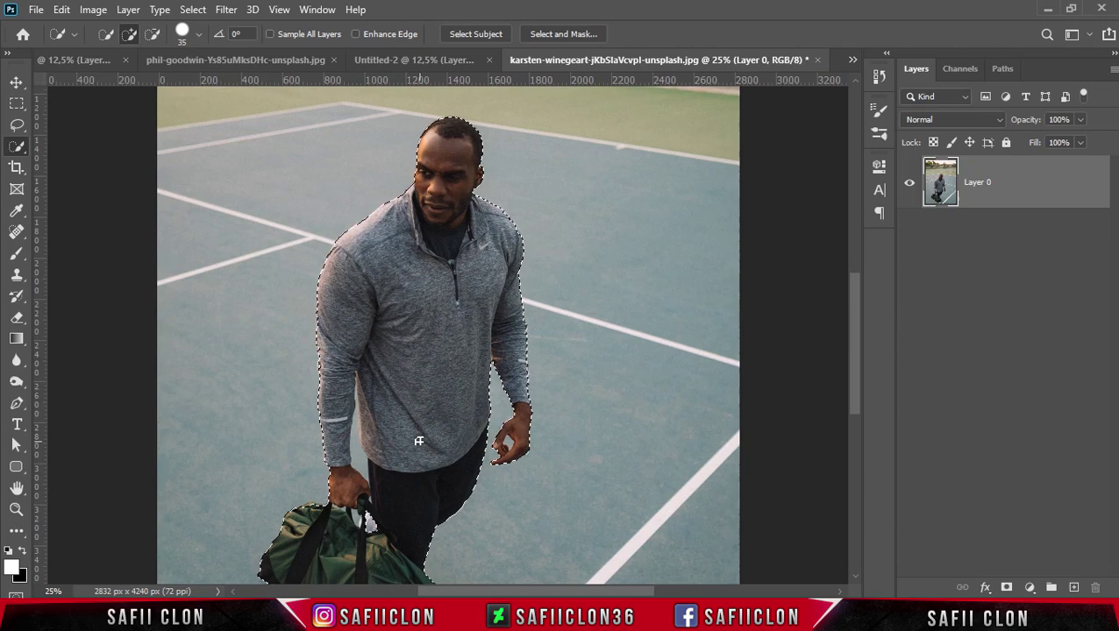
scroll(418, 441, "down", 3)
scroll(377, 340, "up", 1)
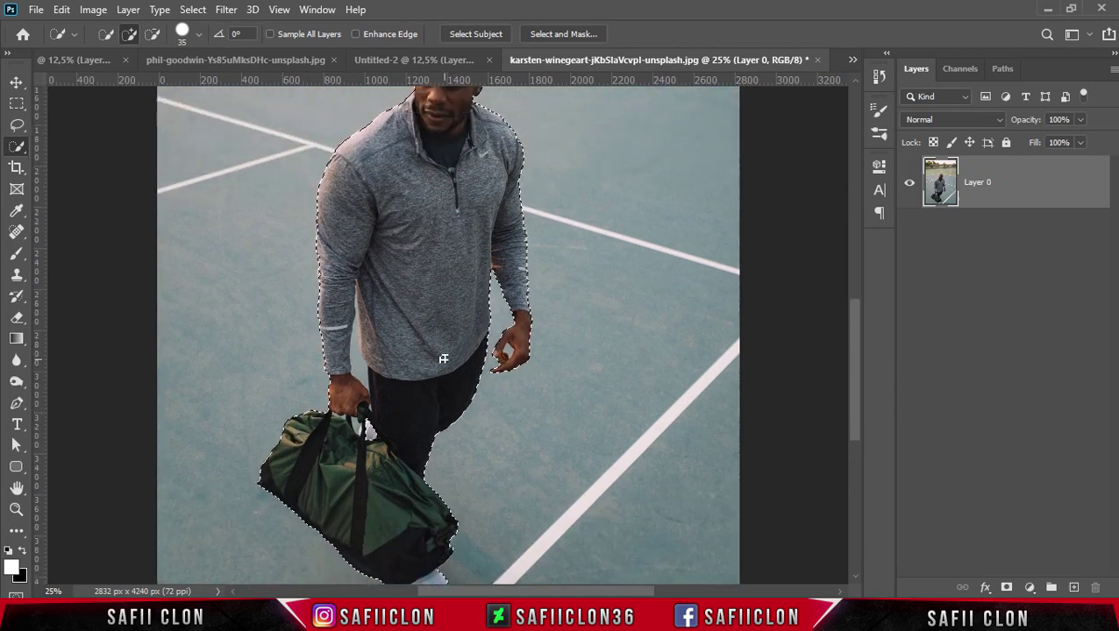
scroll(444, 359, "up", 1)
left_click(321, 270)
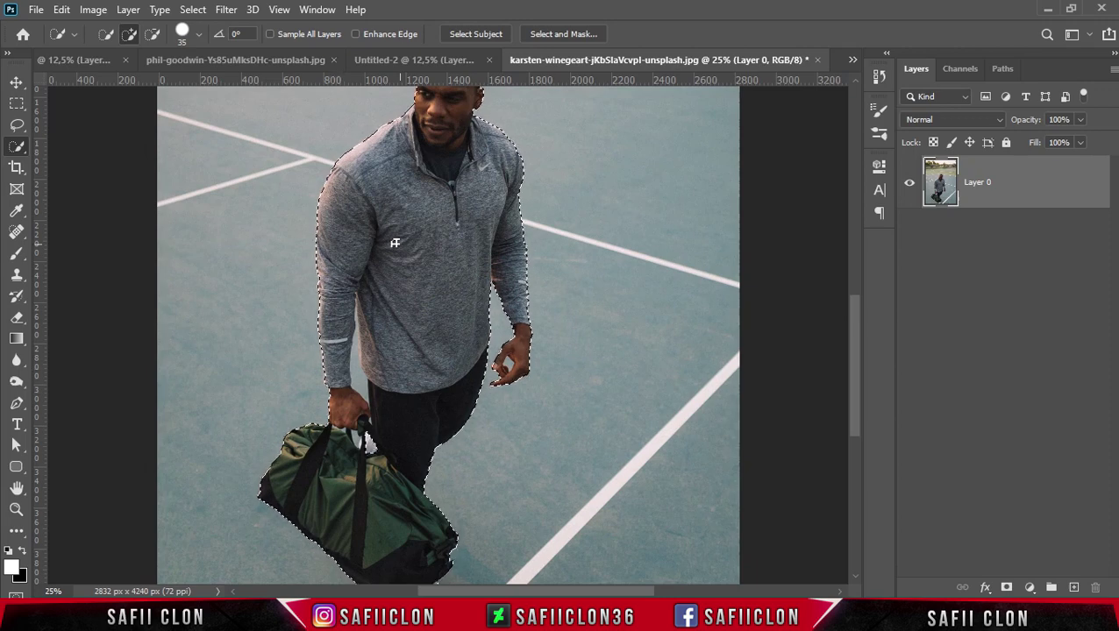
left_click(153, 33)
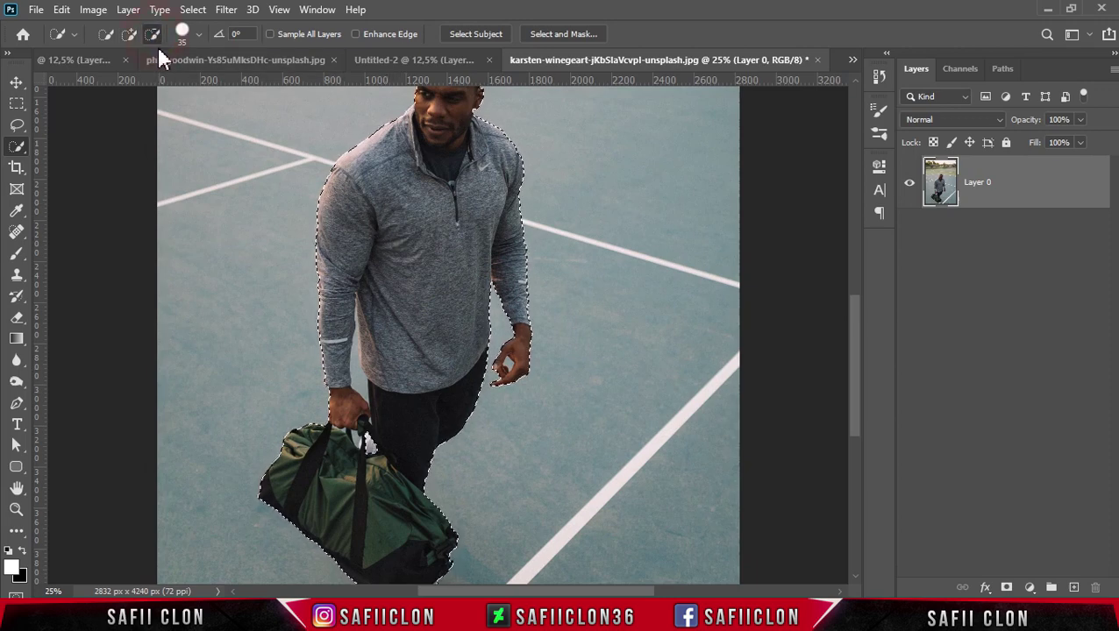
key("bracketleft")
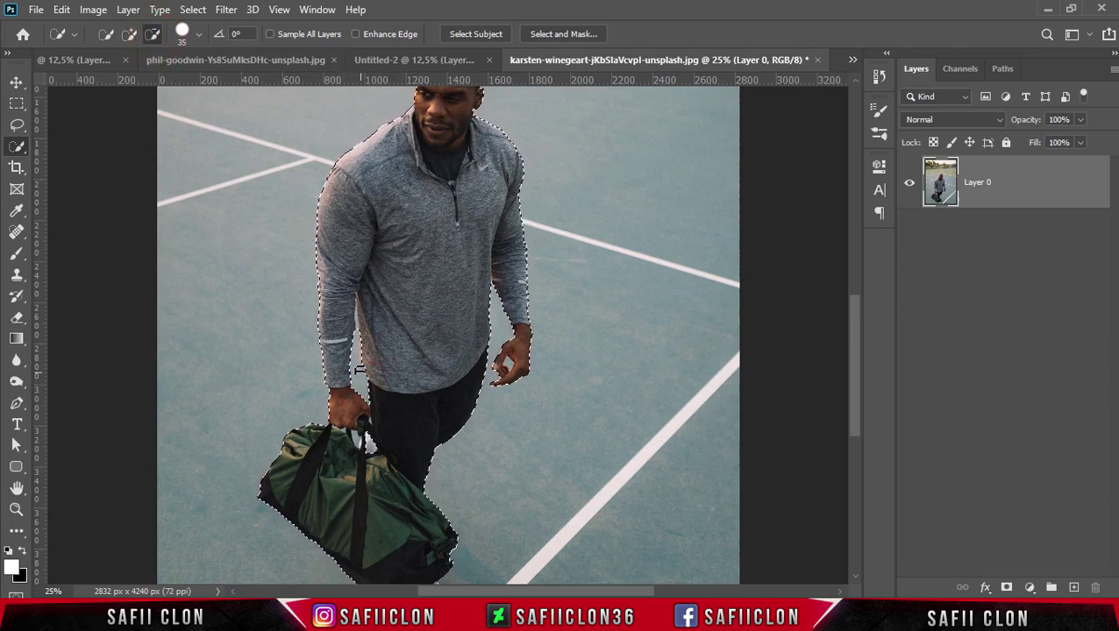
key("bracketleft")
left_click(341, 429)
key("bracketleft")
key("bracketleft")
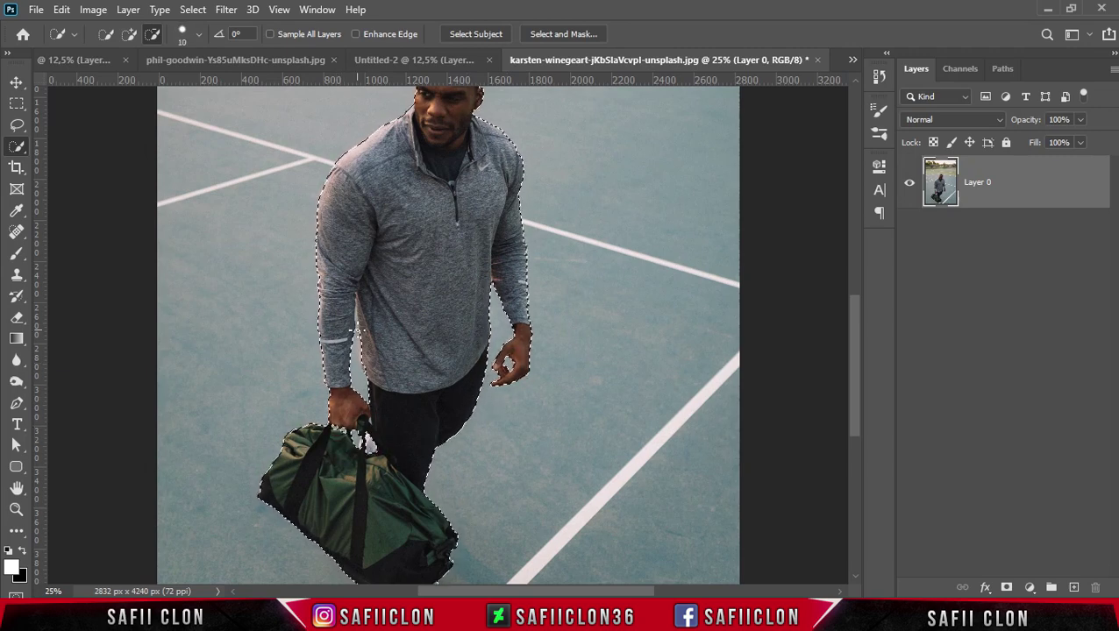
key("bracketleft")
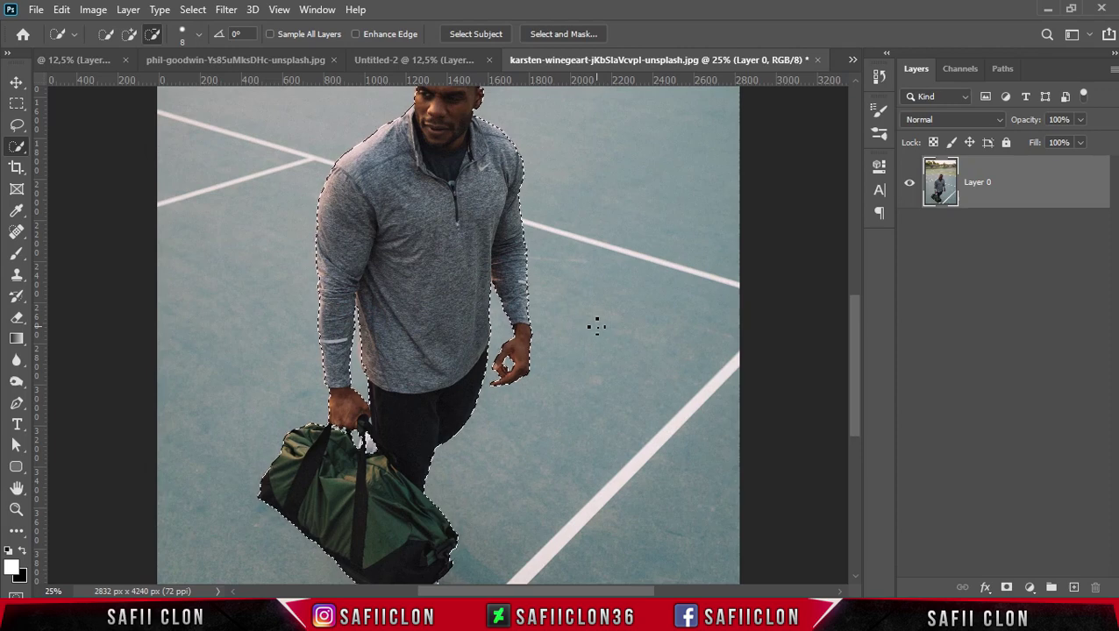
key("ctrl+minus")
key("ctrl+minus")
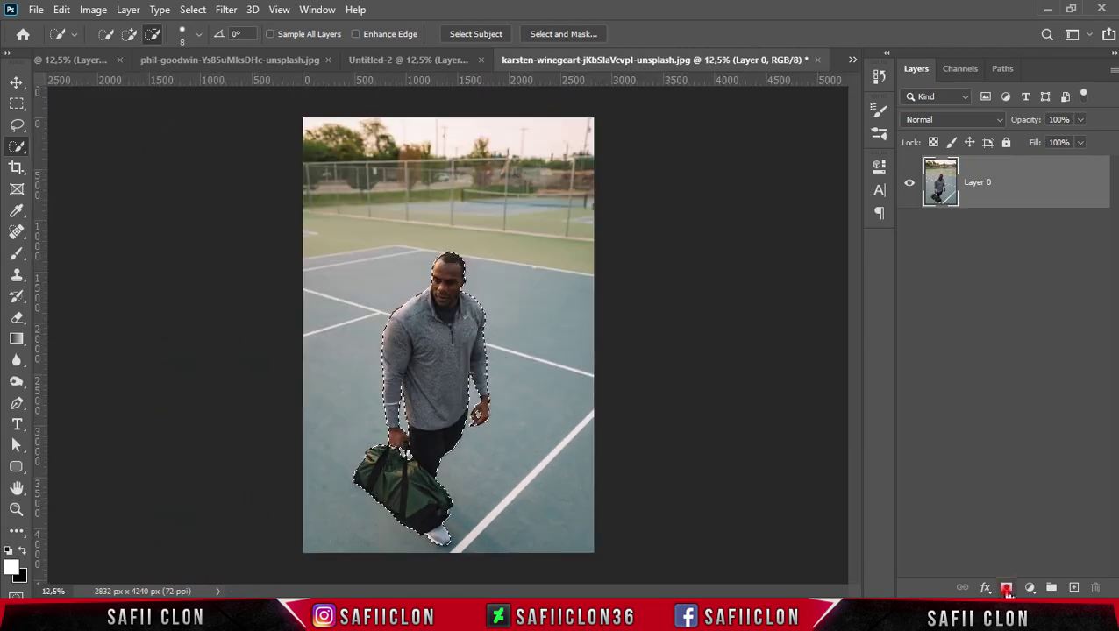
left_click(1005, 587)
Bring the cut-out man into Untitled-1, scale him to about 75% and stand him slightly tilted on the planet.
left_click_drag(1061, 180, 70, 64)
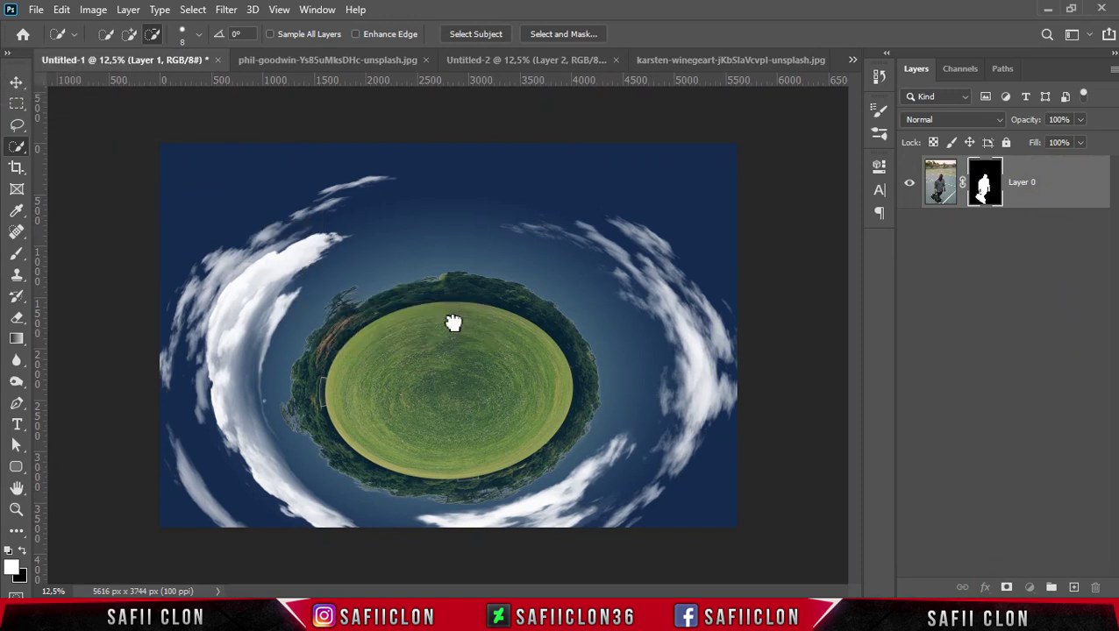
left_click_drag(70, 64, 454, 322)
key("ctrl+t")
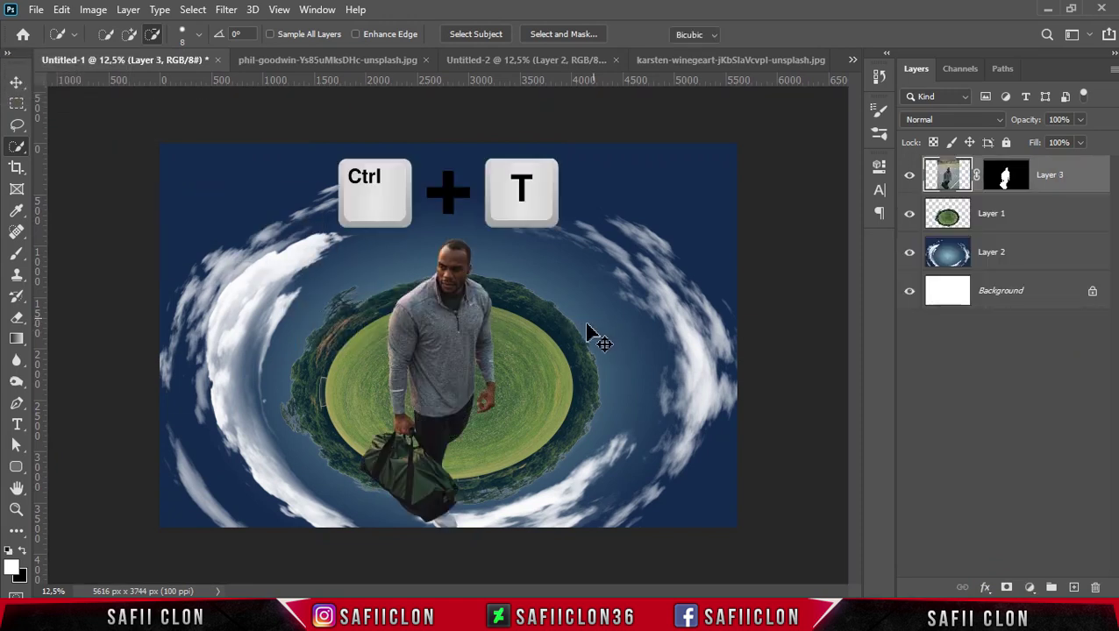
left_click_drag(434, 371, 454, 303)
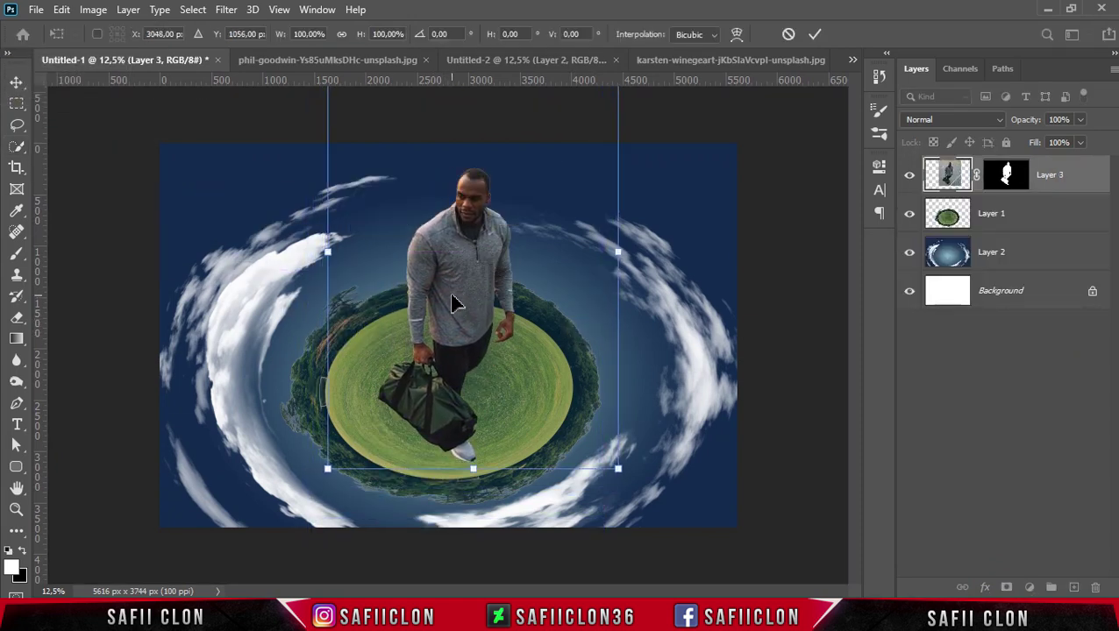
key("ctrl+minus")
left_click_drag(367, 133, 400, 175)
mouse_move(456, 303)
left_mouse_down()
mouse_move(463, 327)
mouse_move(462, 294)
left_mouse_up()
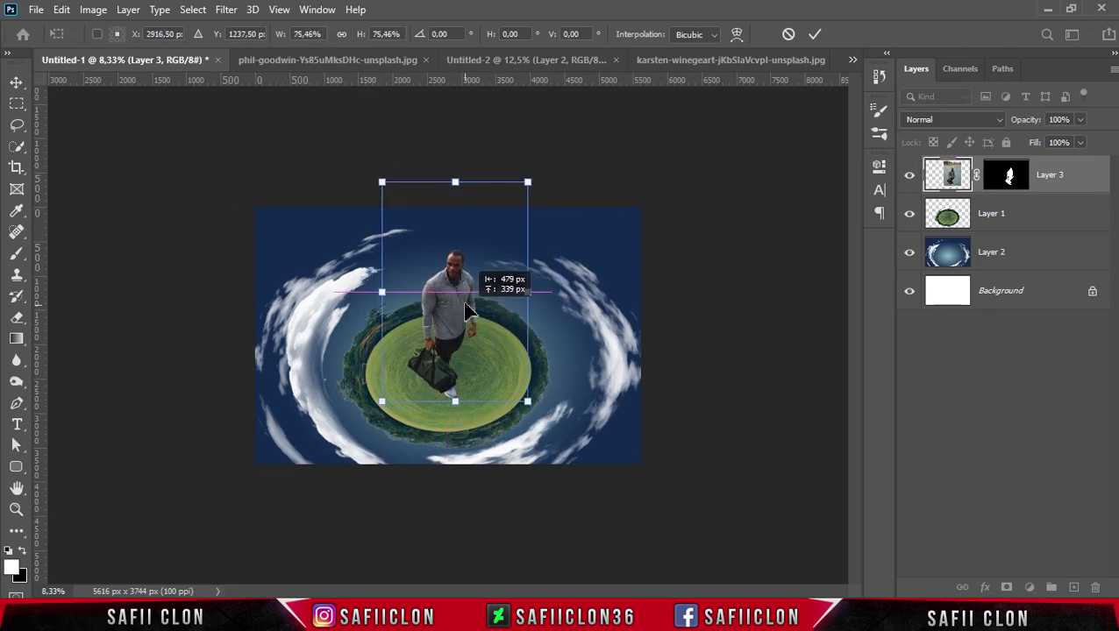
left_click_drag(374, 175, 376, 172)
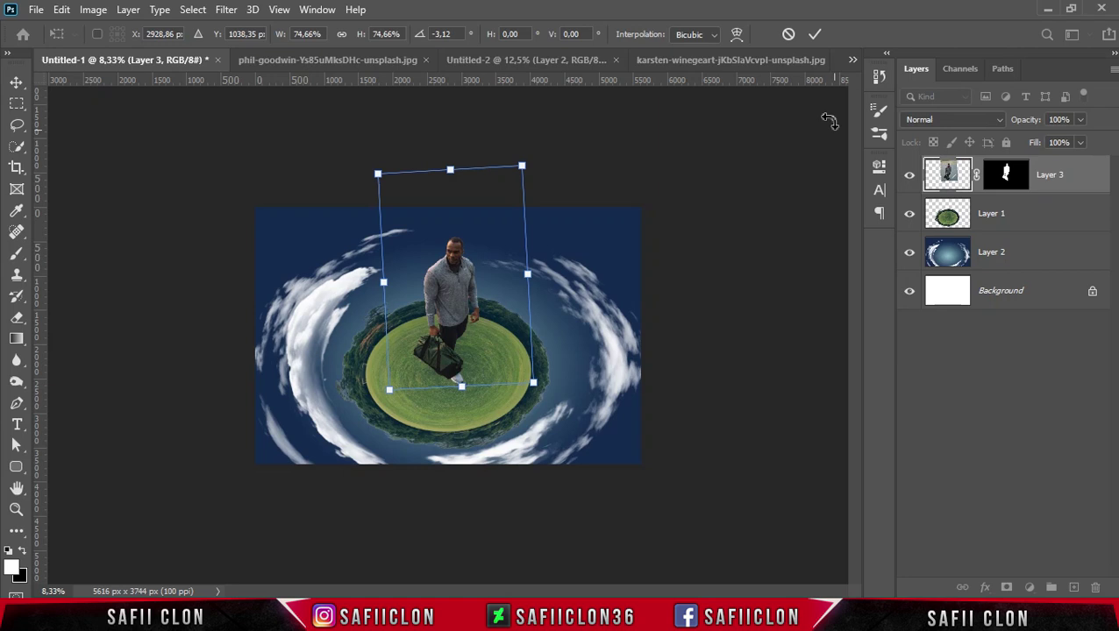
left_click(814, 34)
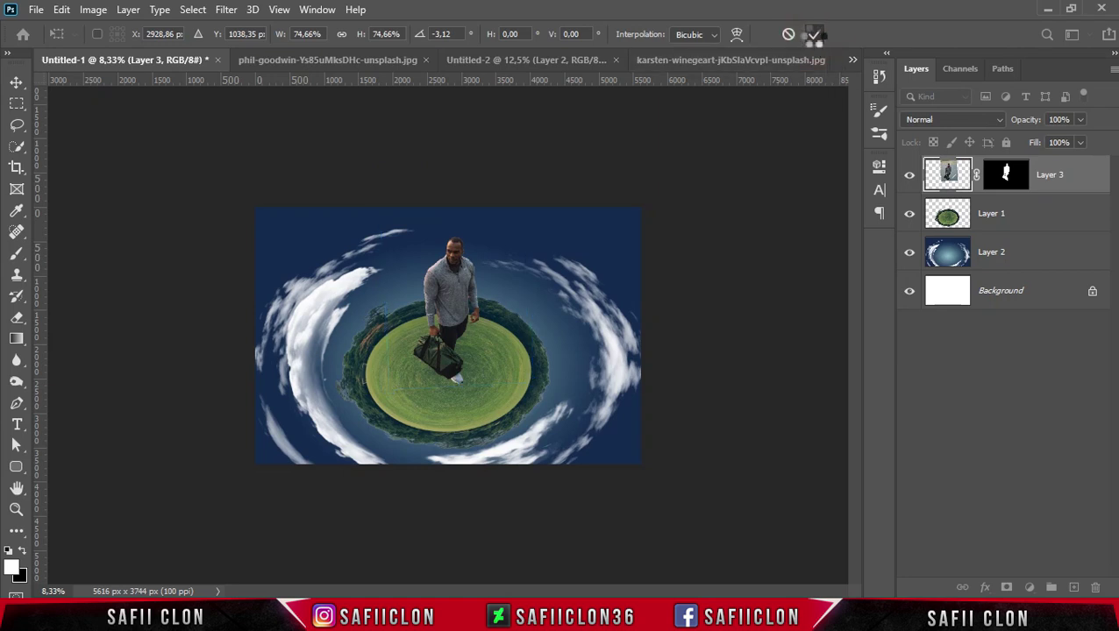
key("ctrl+plus")
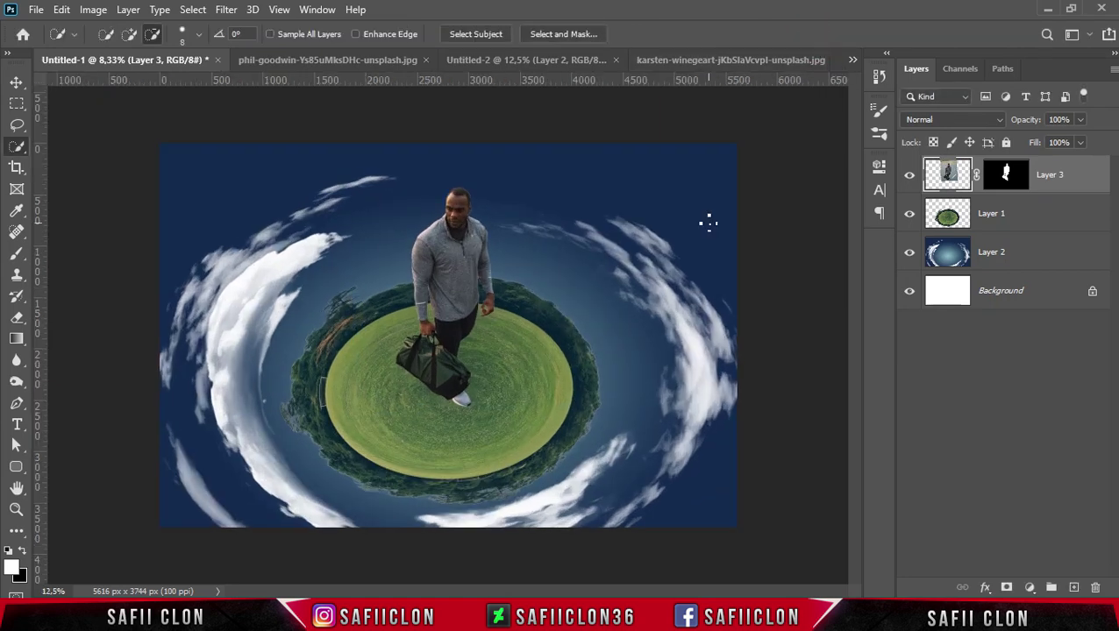
Put the man's Layer 3 into a new group named MODEL.
right_click(1073, 175)
left_click(903, 117)
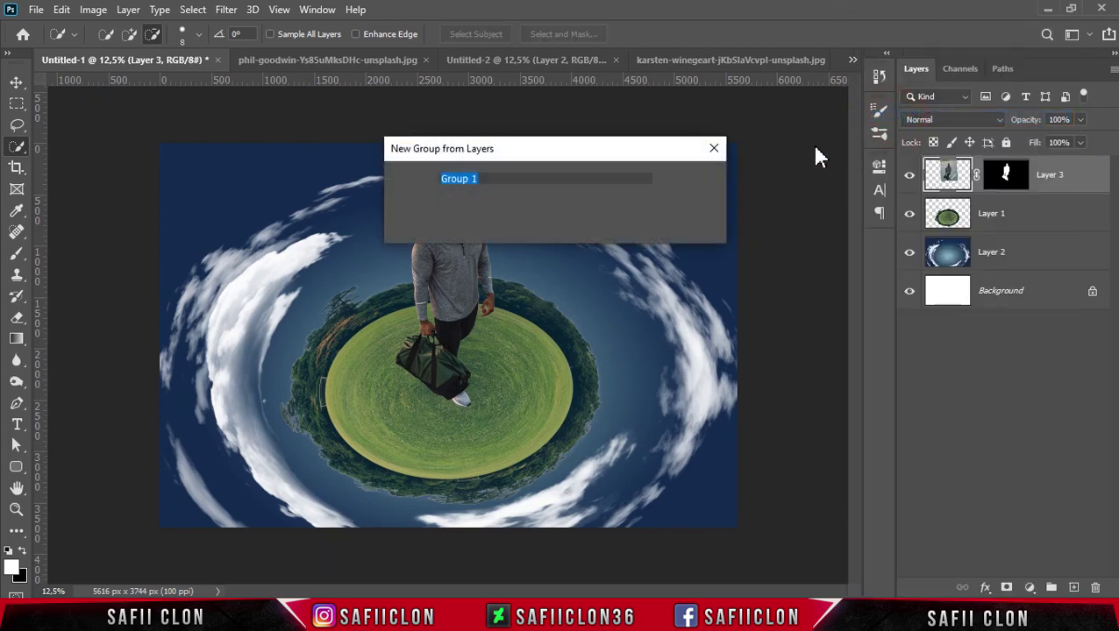
type("MODEL")
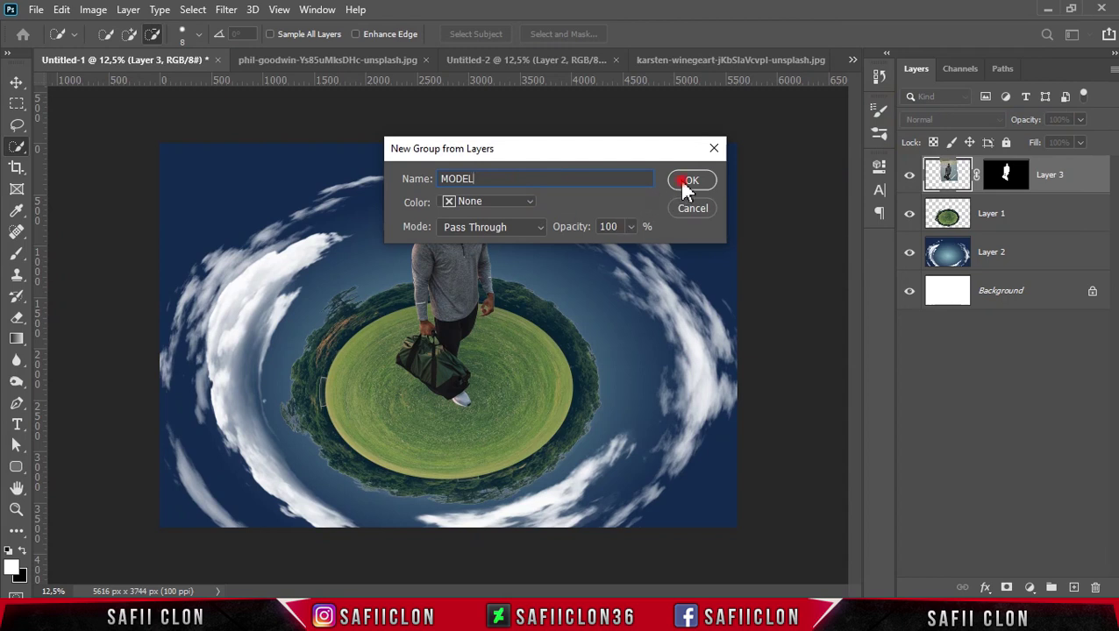
left_click(683, 180)
left_click(927, 167)
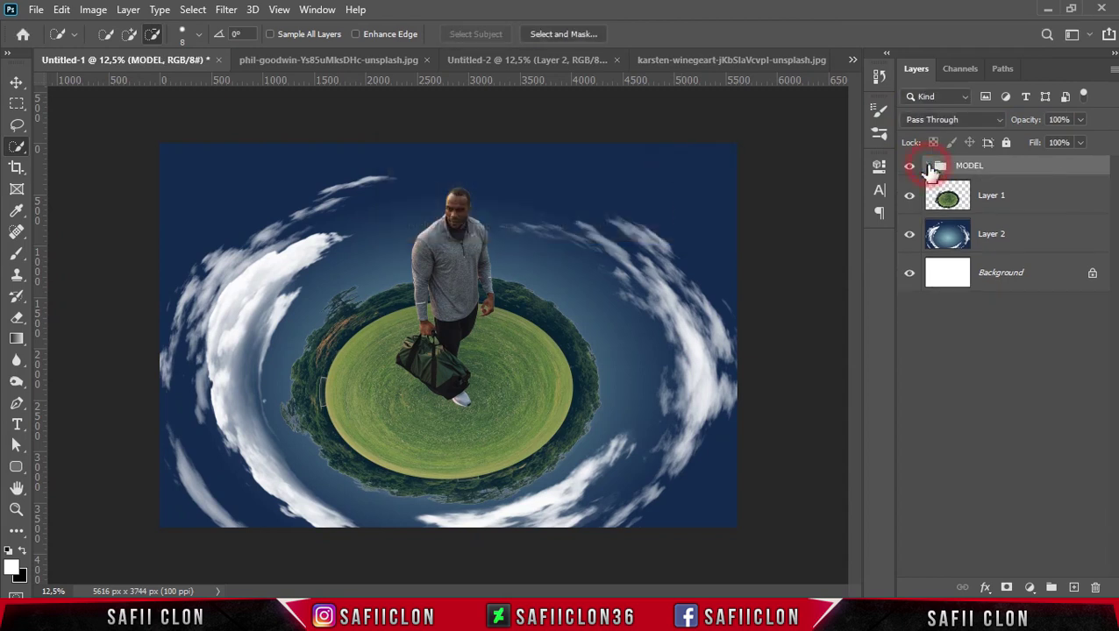
Group Layer 1 and Layer 2 as BACKGROUND, then reselect Layer 3 inside MODEL.
left_click(1025, 208)
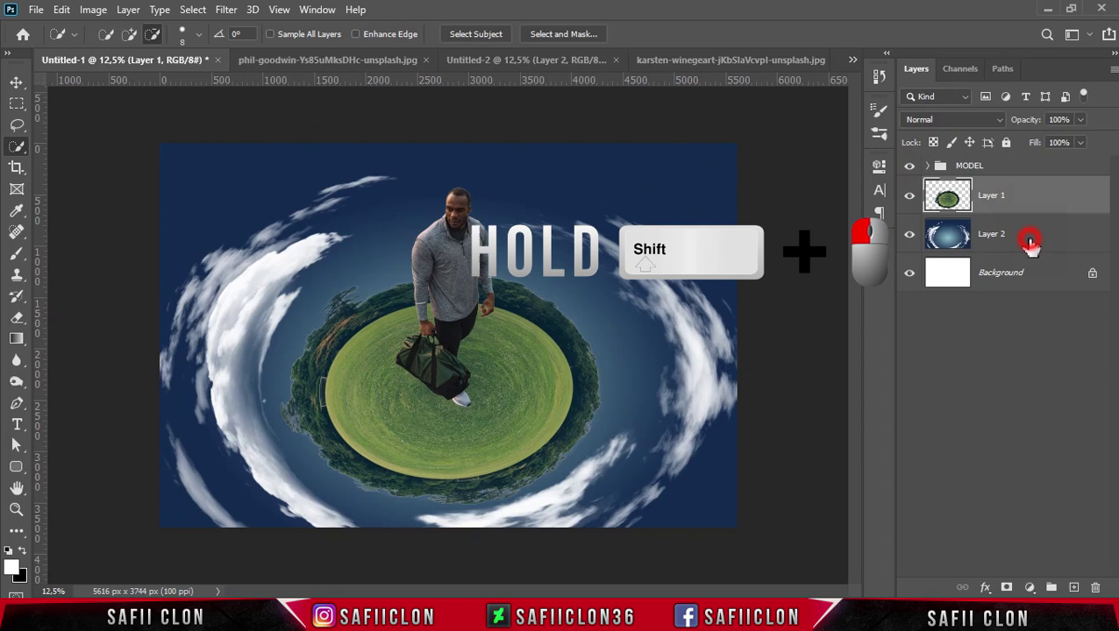
left_click(1030, 246, "shift")
right_click(1025, 230)
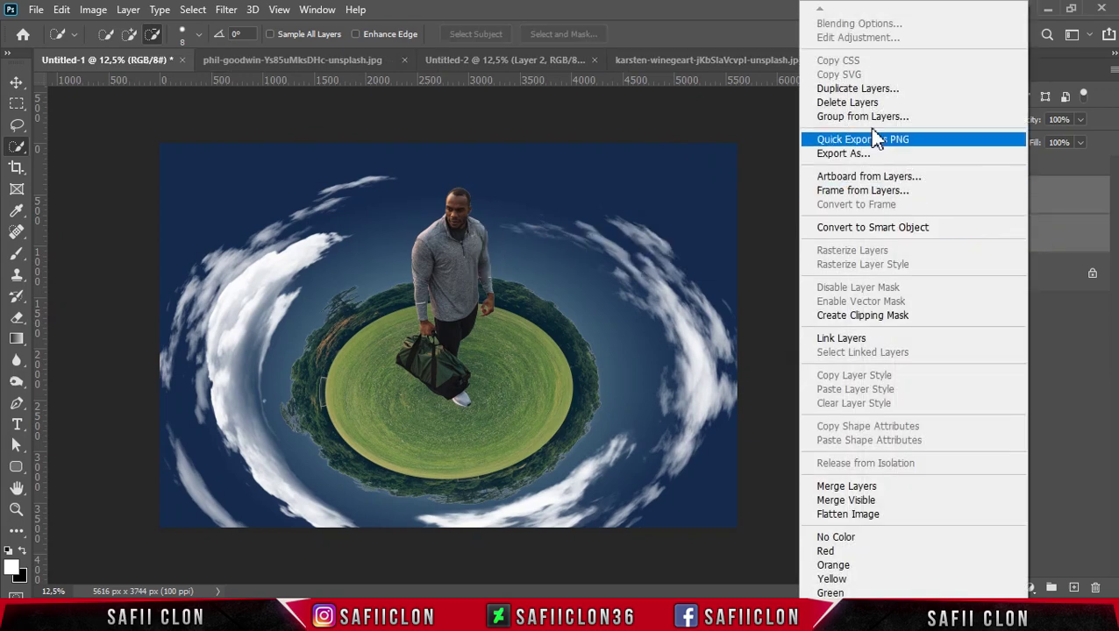
left_click(862, 115)
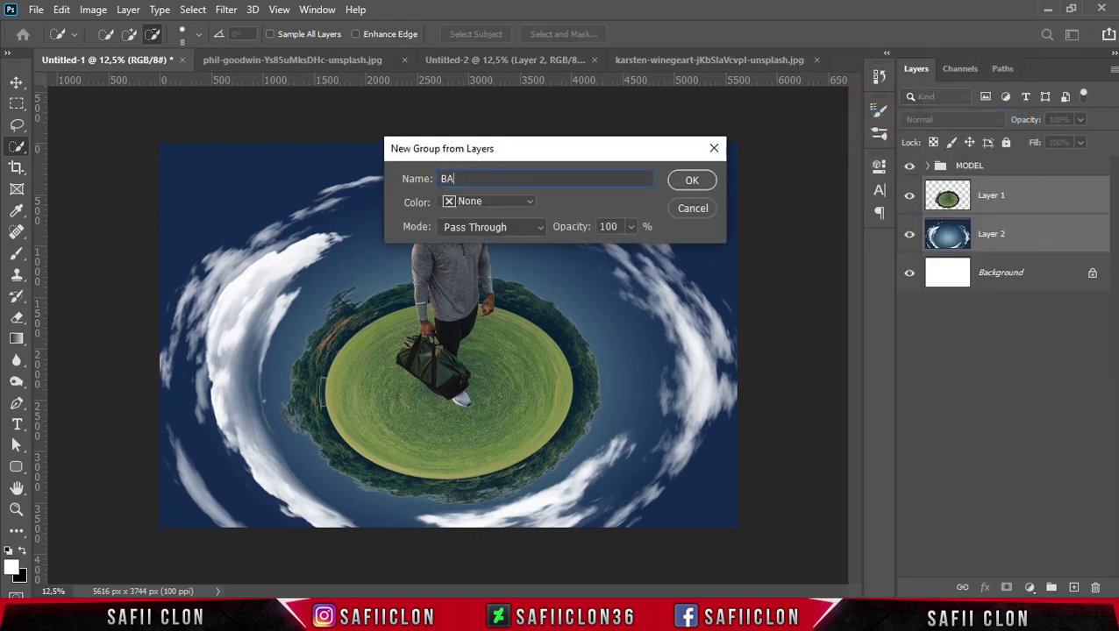
type("BACKGROUND")
left_click(692, 183)
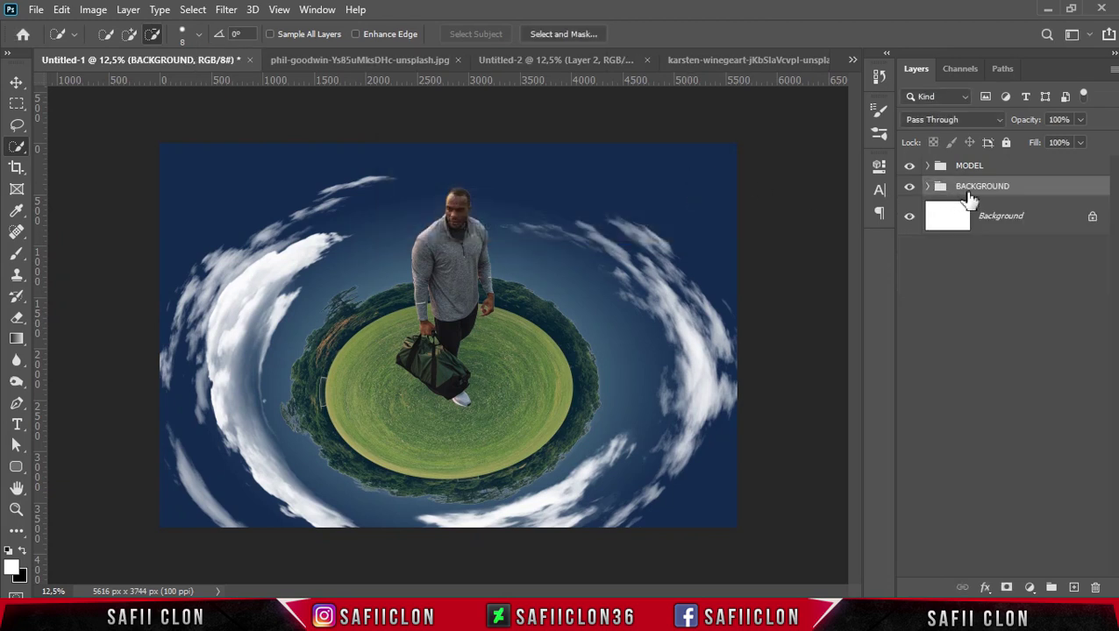
left_click(975, 173)
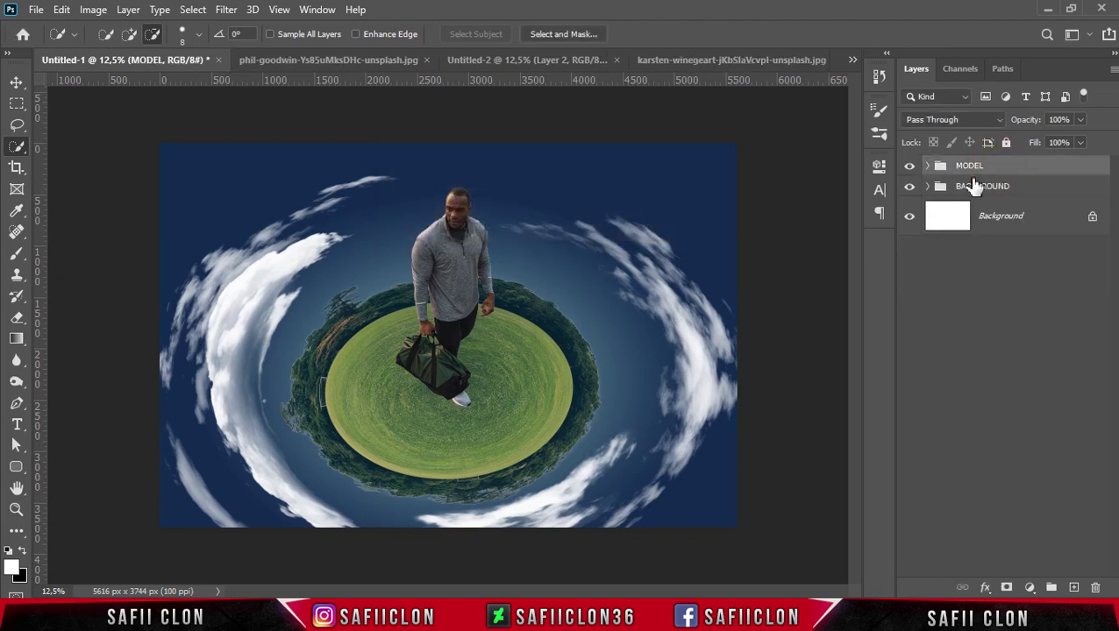
left_click(929, 166)
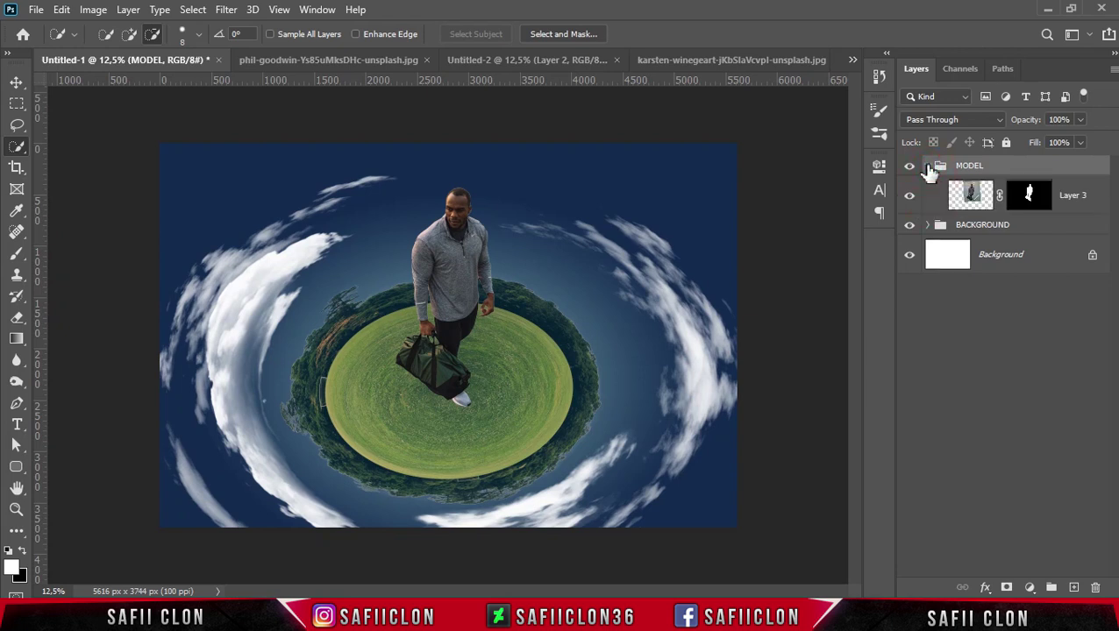
left_click(1078, 207)
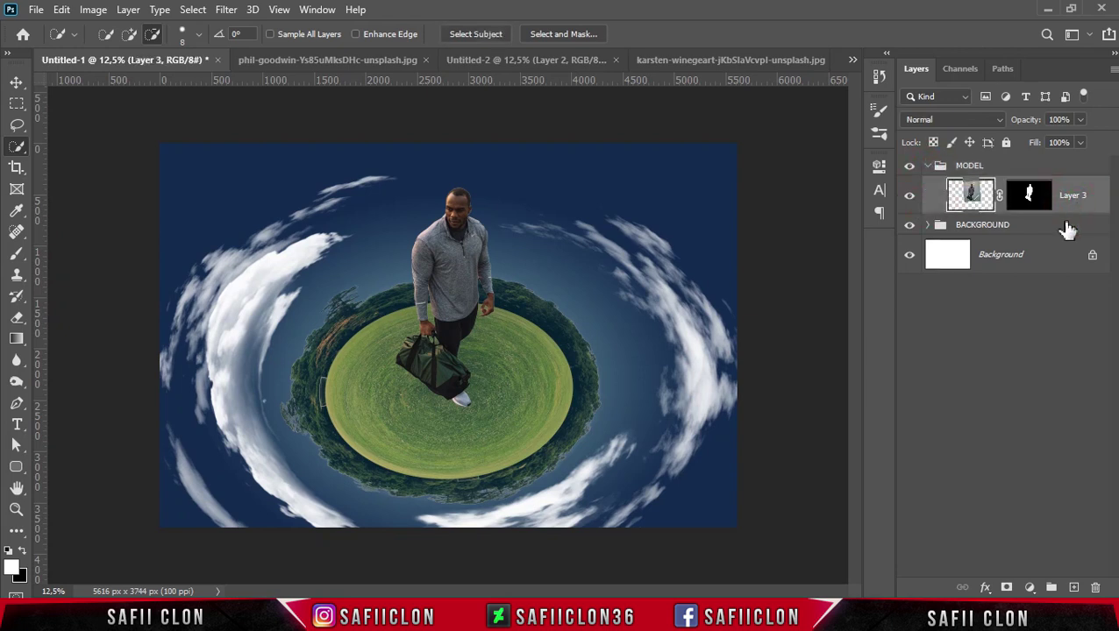
Add a Color Balance adjustment clipped to Layer 3 and nudge its shadows slightly toward green.
left_click(1030, 588)
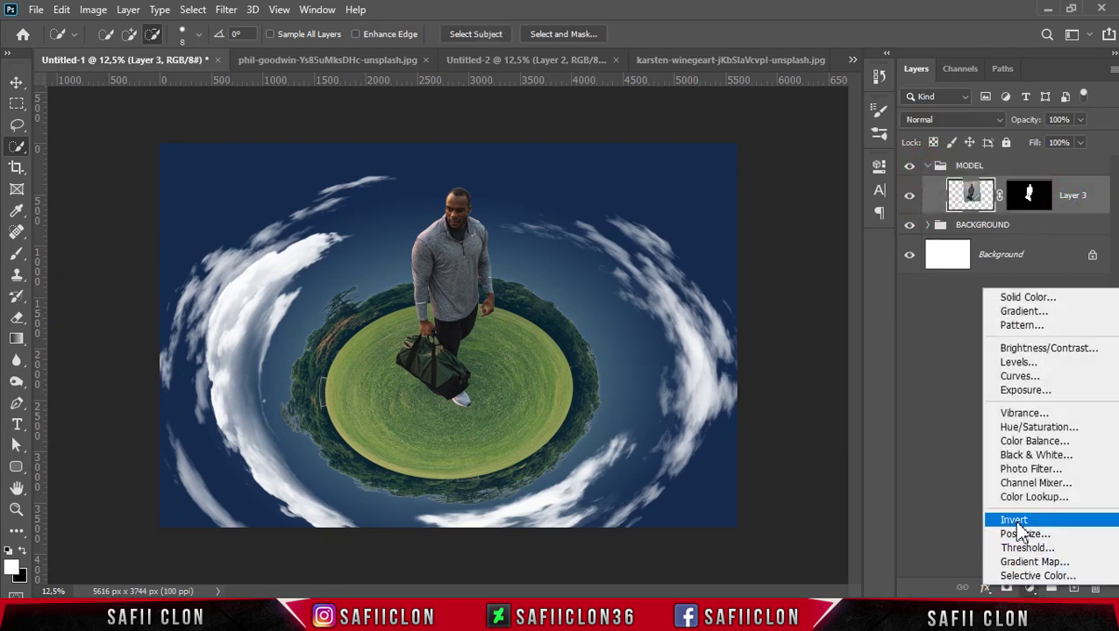
left_click(1024, 445)
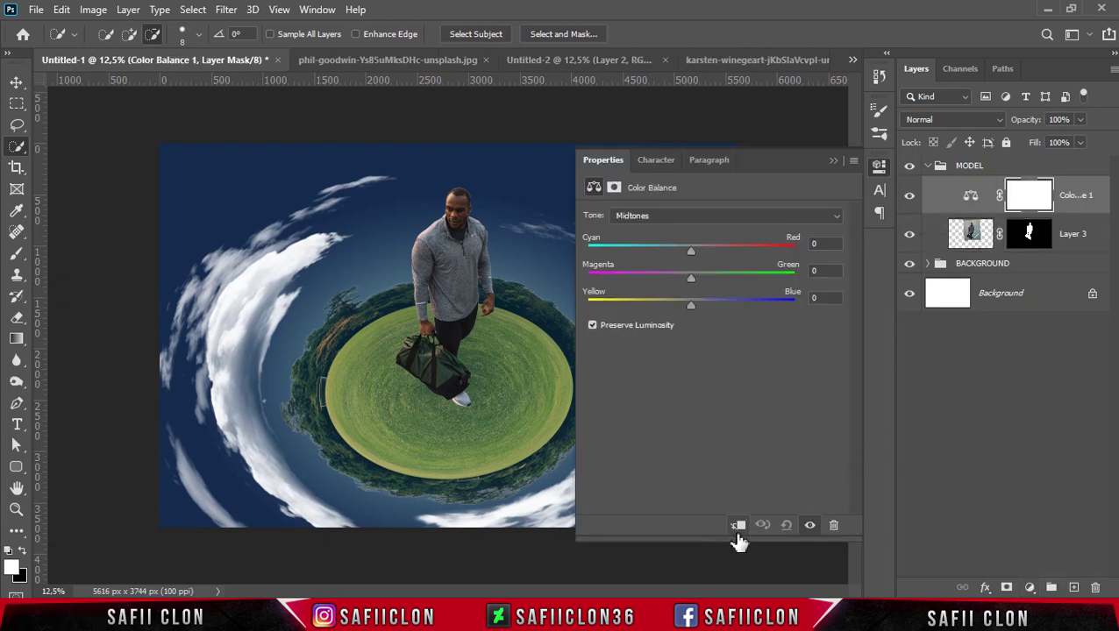
left_click(738, 527)
left_click(693, 223)
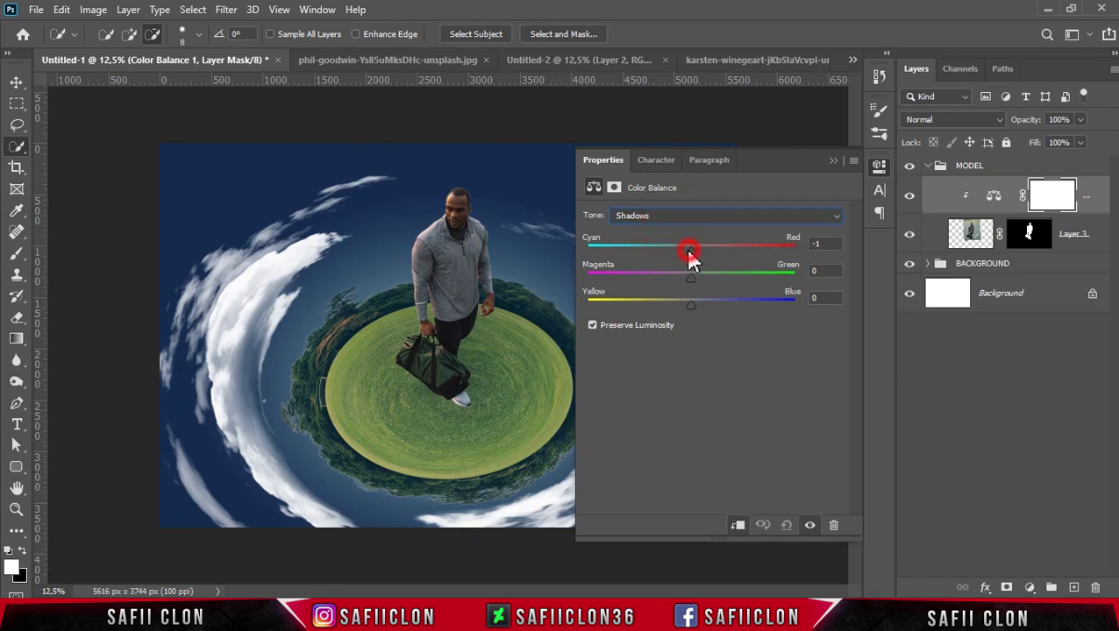
left_click(692, 280)
Shift the Color Balance midtones slightly toward cyan, green and yellow.
left_click(702, 216)
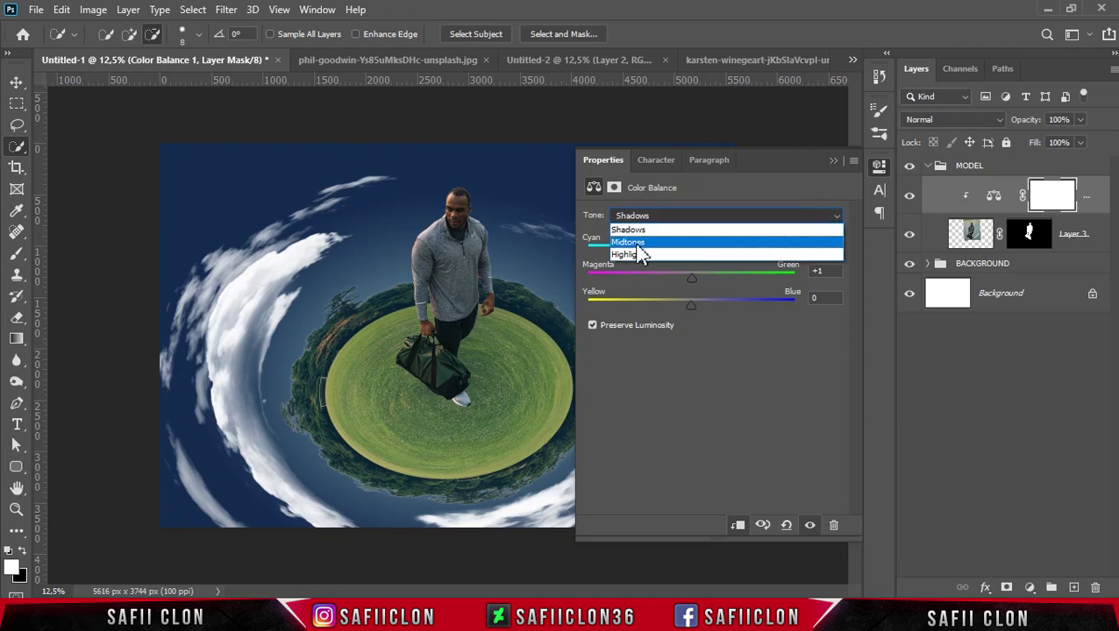
left_click(639, 243)
left_click_drag(692, 249, 687, 248)
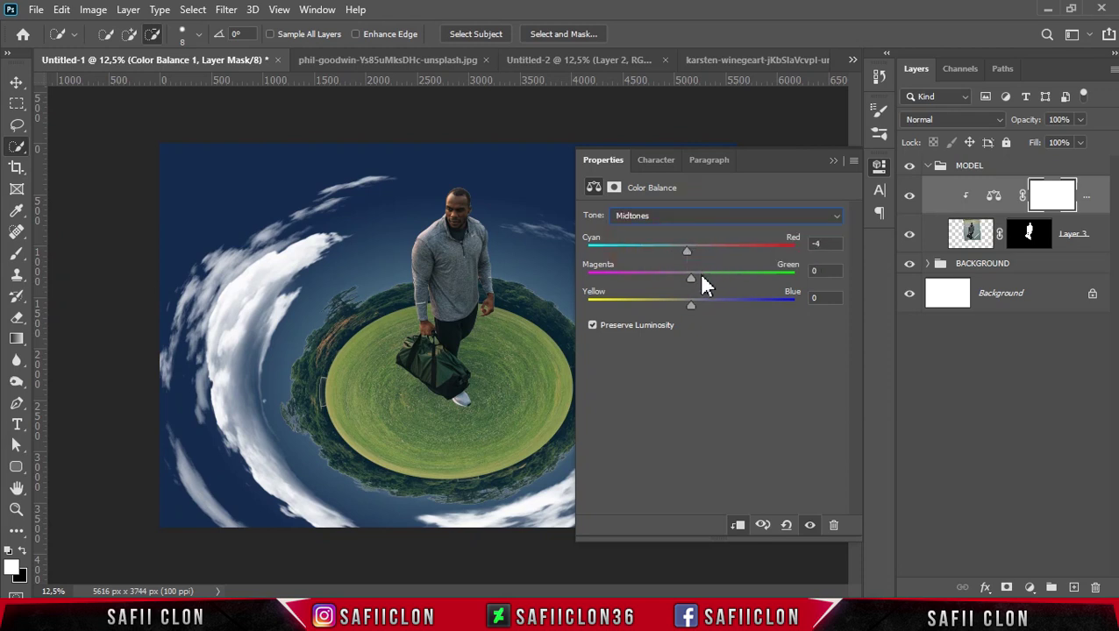
left_click_drag(692, 281, 694, 280)
left_click_drag(688, 303, 691, 306)
Set the Color Balance highlights to +4, +7 and -3.
left_click(699, 218)
left_click(624, 256)
left_click_drag(693, 305, 689, 304)
left_click_drag(687, 305, 688, 305)
left_click(833, 160)
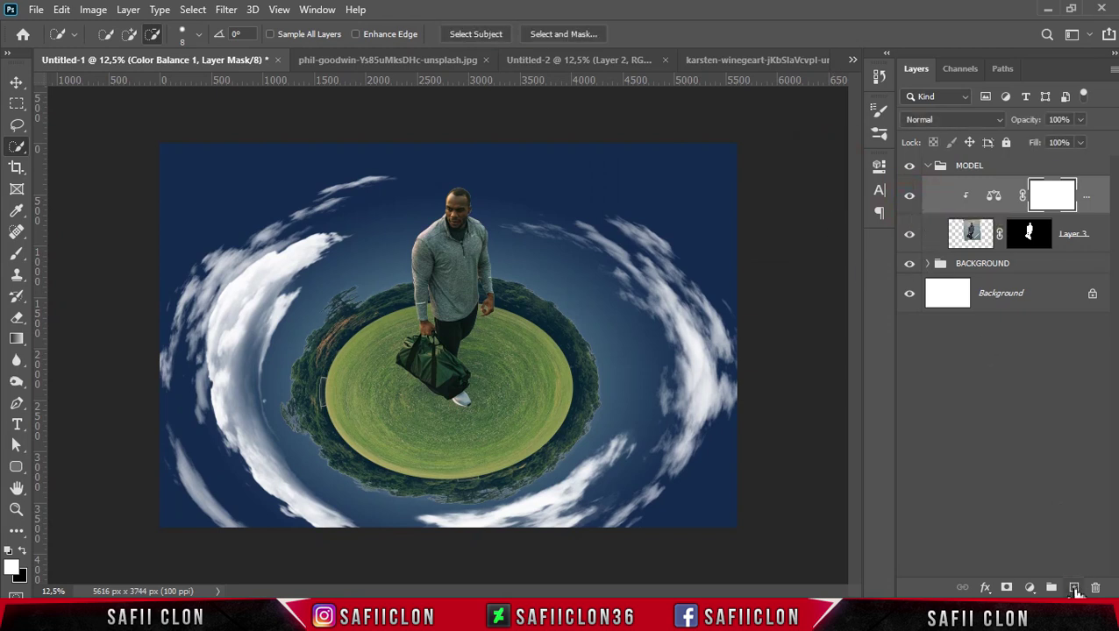
Add a new Layer 4 below the man's layer and pick a soft round brush of about 97 px.
left_click(1074, 589)
left_click_drag(1048, 196, 1040, 288)
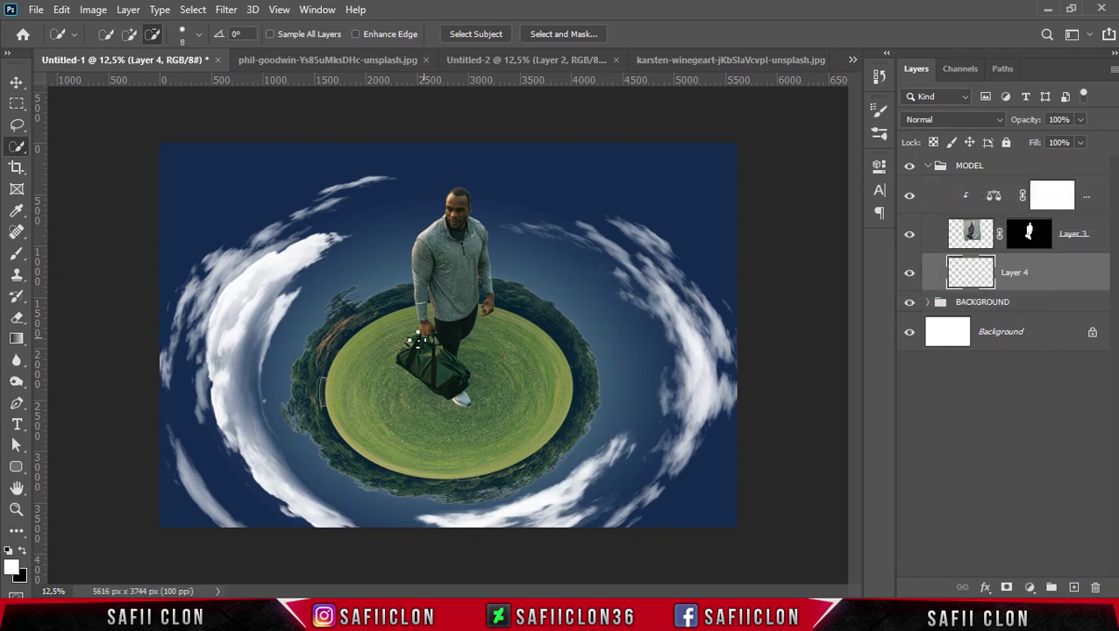
left_click(17, 254)
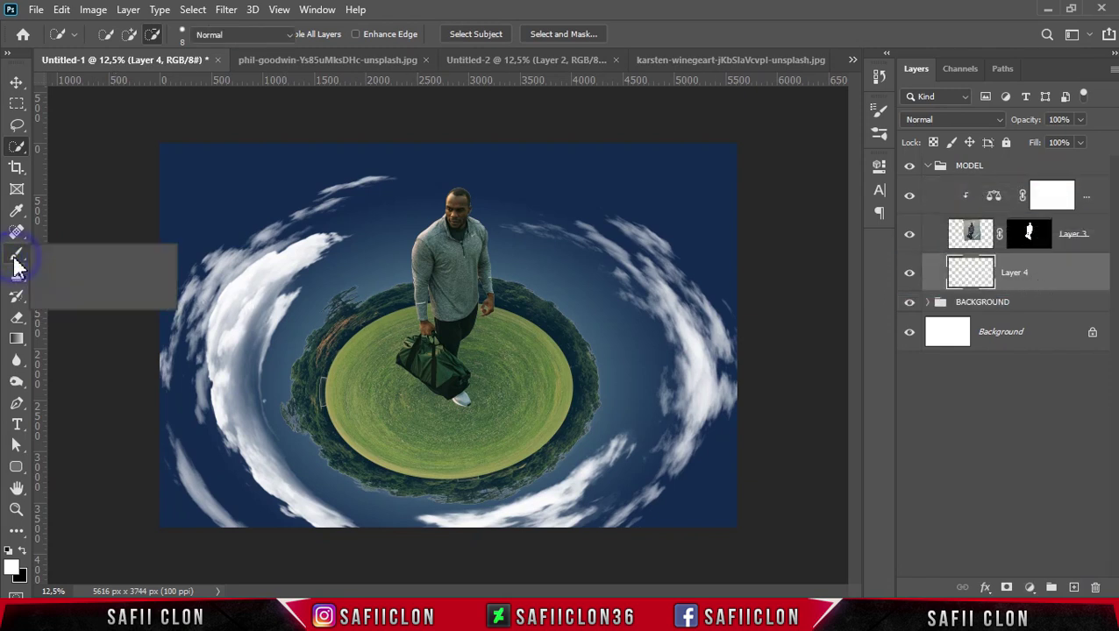
left_click(69, 256)
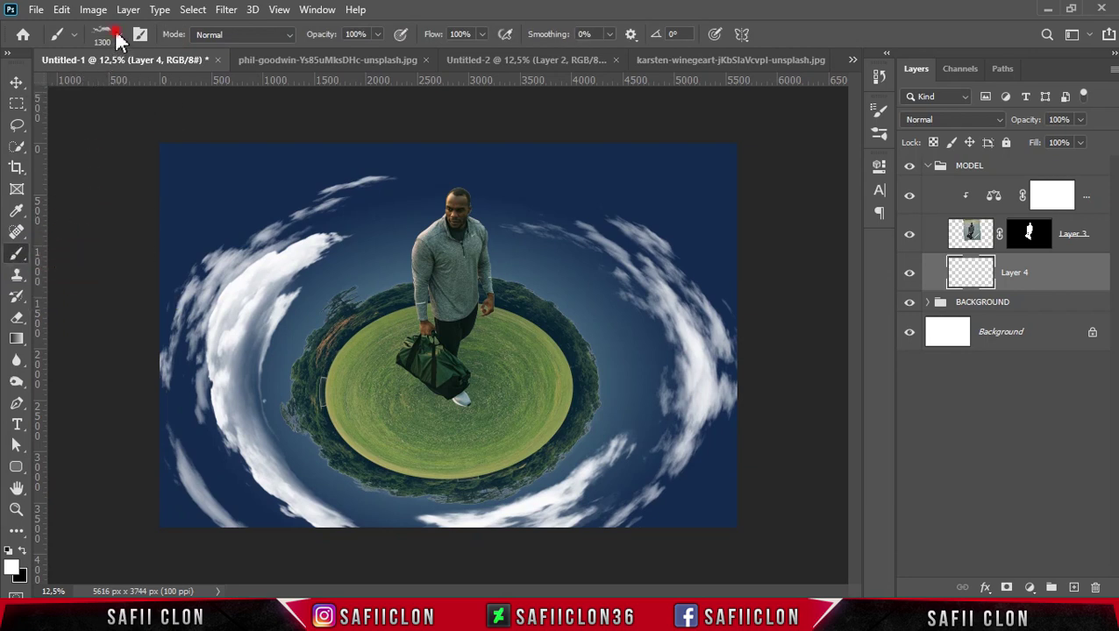
left_click(116, 34)
left_click(193, 157)
left_click(120, 217)
left_click_drag(187, 87, 142, 84)
key("Return")
Set the brush opacity to 9% and the painting colour to black.
left_click(377, 36)
left_click_drag(375, 44, 317, 60)
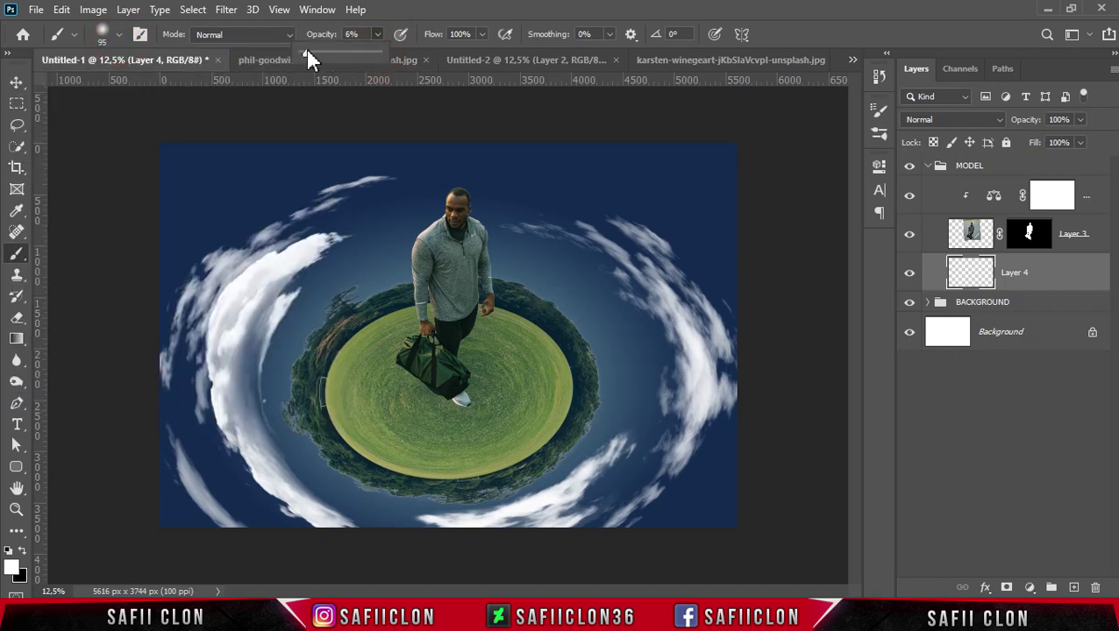
left_click(377, 35)
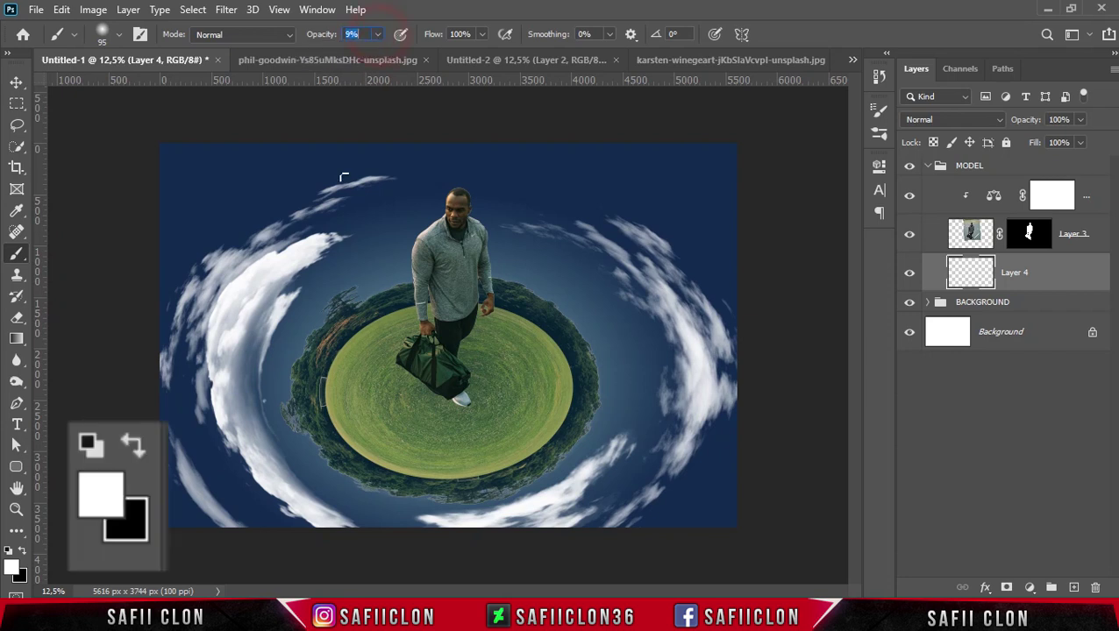
left_click(22, 550)
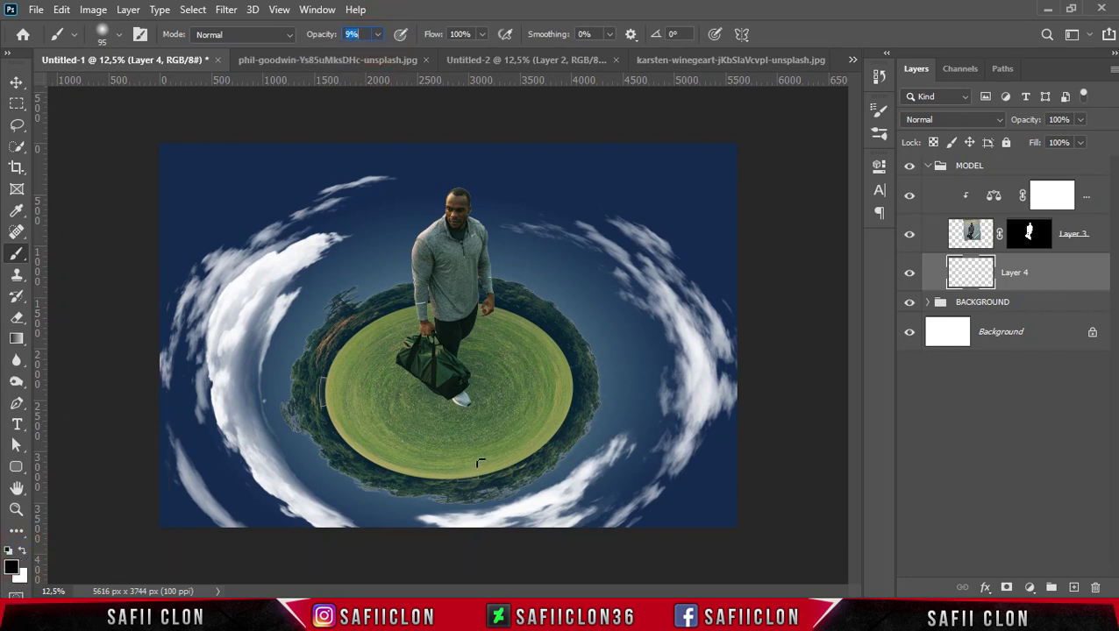
Paint a faint black shadow around the man's feet, then compare with the layer hidden.
left_click_drag(463, 400, 470, 403)
mouse_move(463, 392)
left_mouse_down()
mouse_move(499, 384)
mouse_move(482, 397)
mouse_move(457, 364)
left_mouse_up()
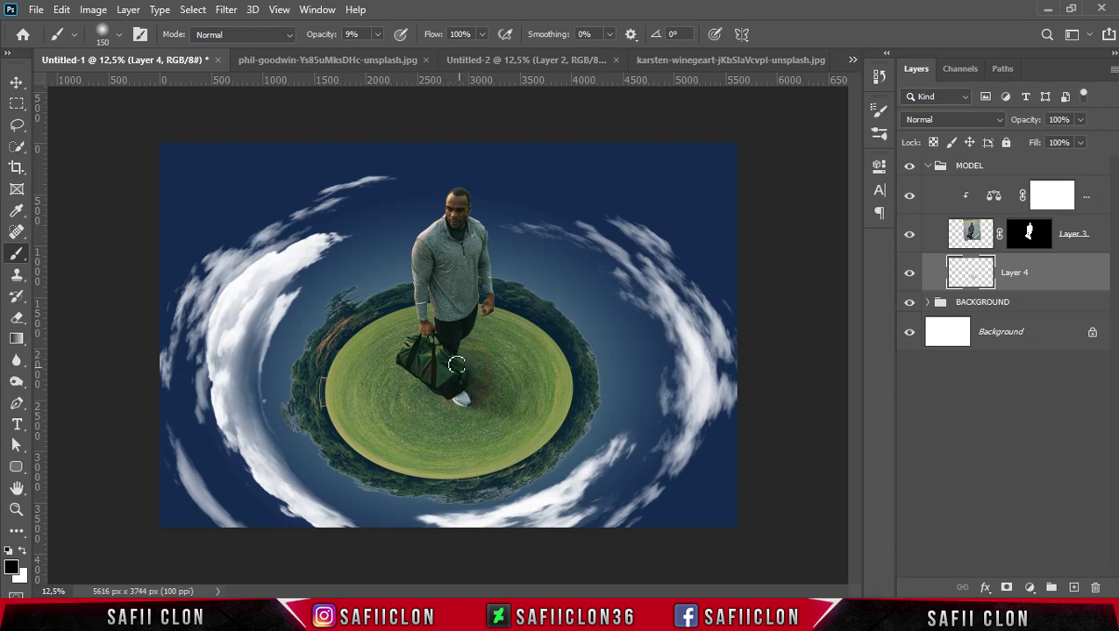
left_click_drag(502, 409, 475, 447)
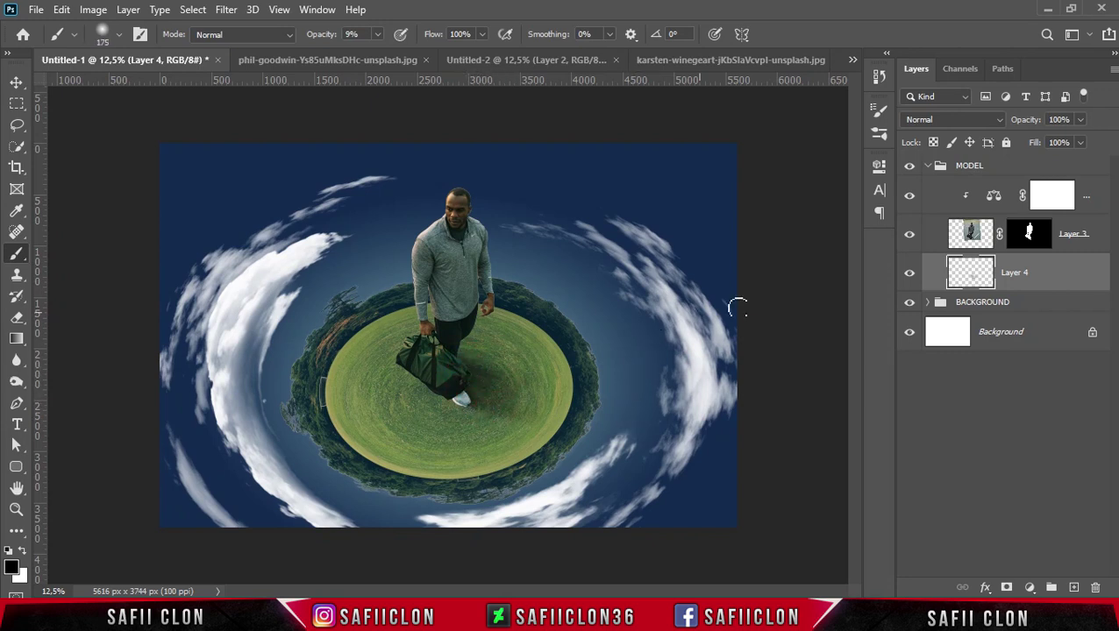
left_click(909, 277)
Add a Levels layer above Color Balance, clipped to the man, with output 13–244 and gamma 0.95.
left_click(944, 202)
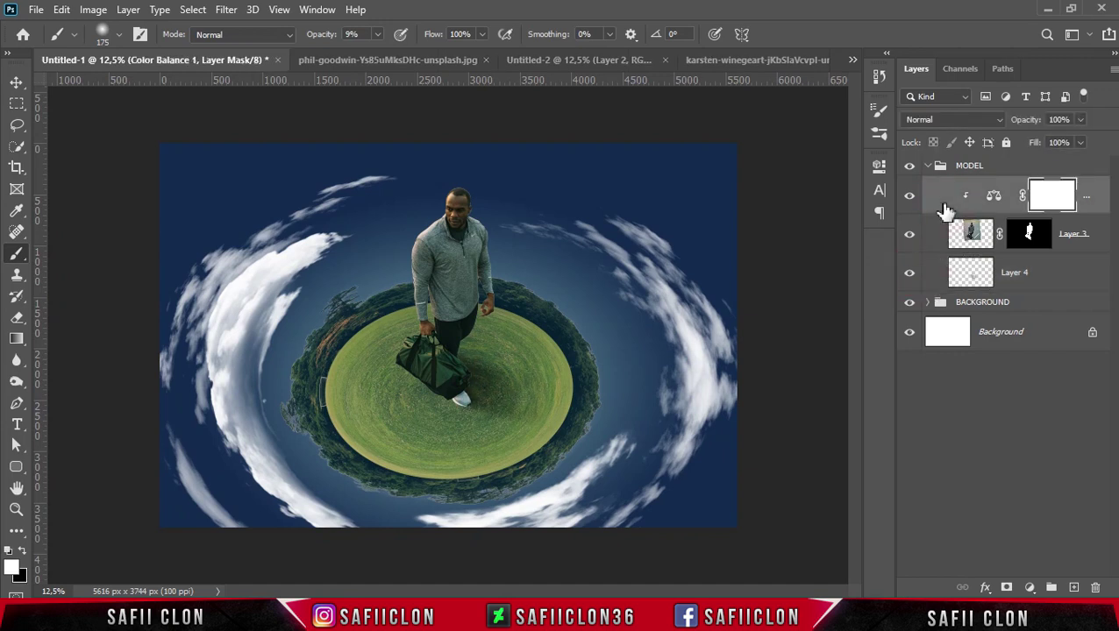
left_click(1030, 586)
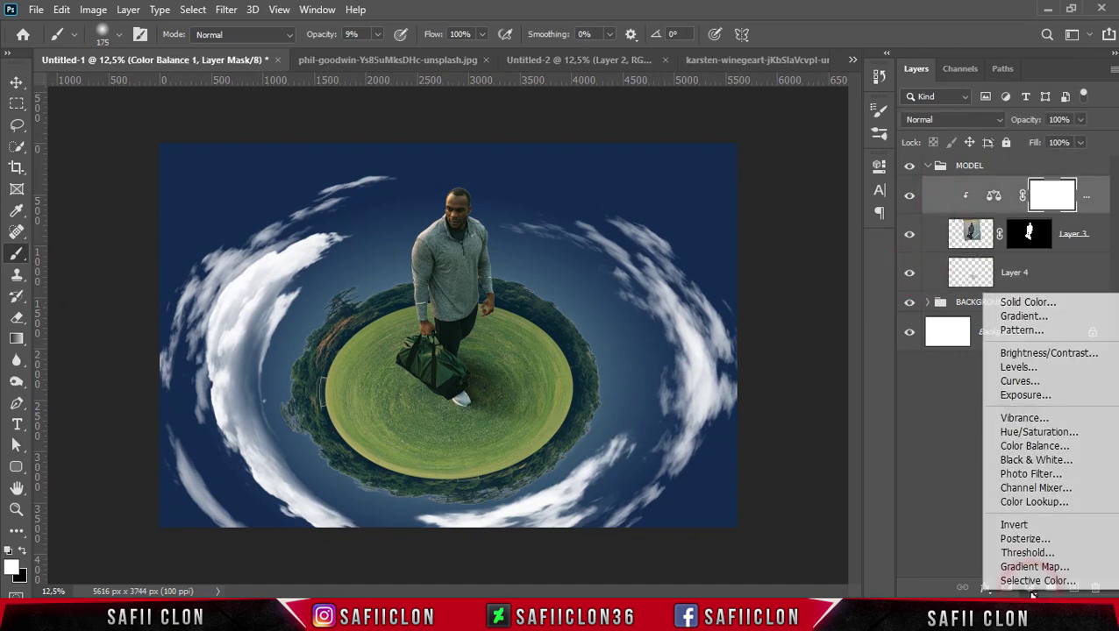
left_click(1030, 376)
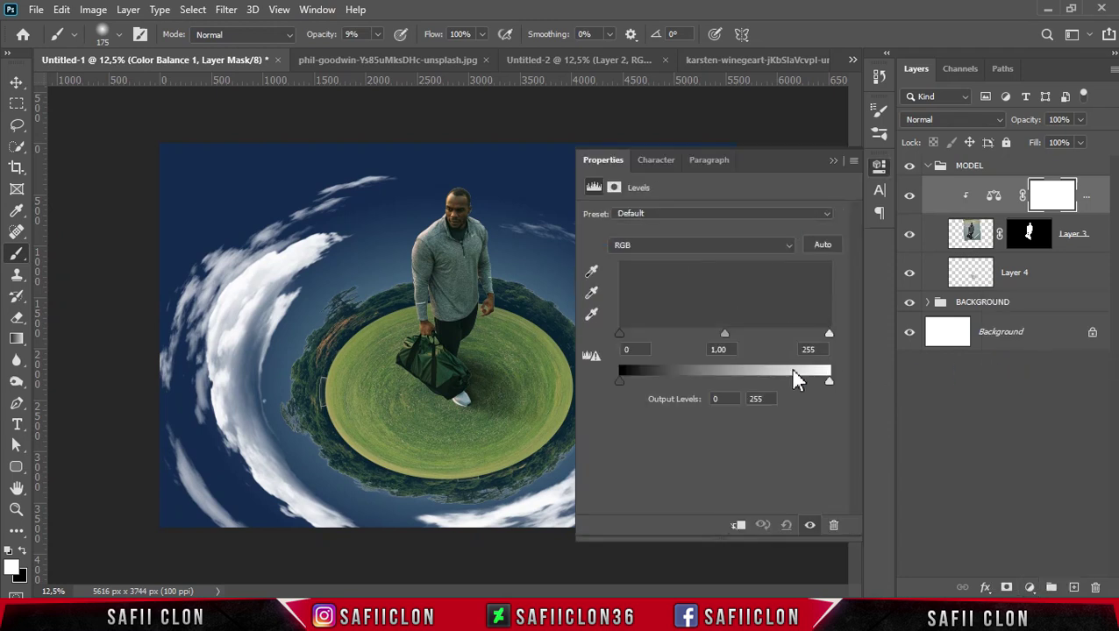
left_click(738, 526)
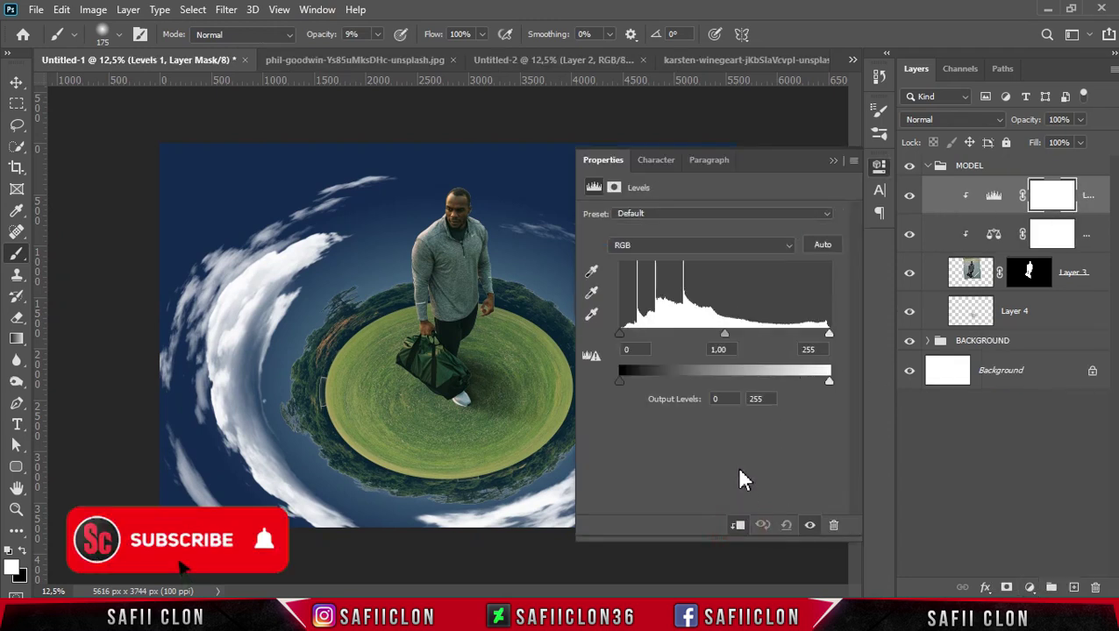
left_click_drag(619, 379, 629, 380)
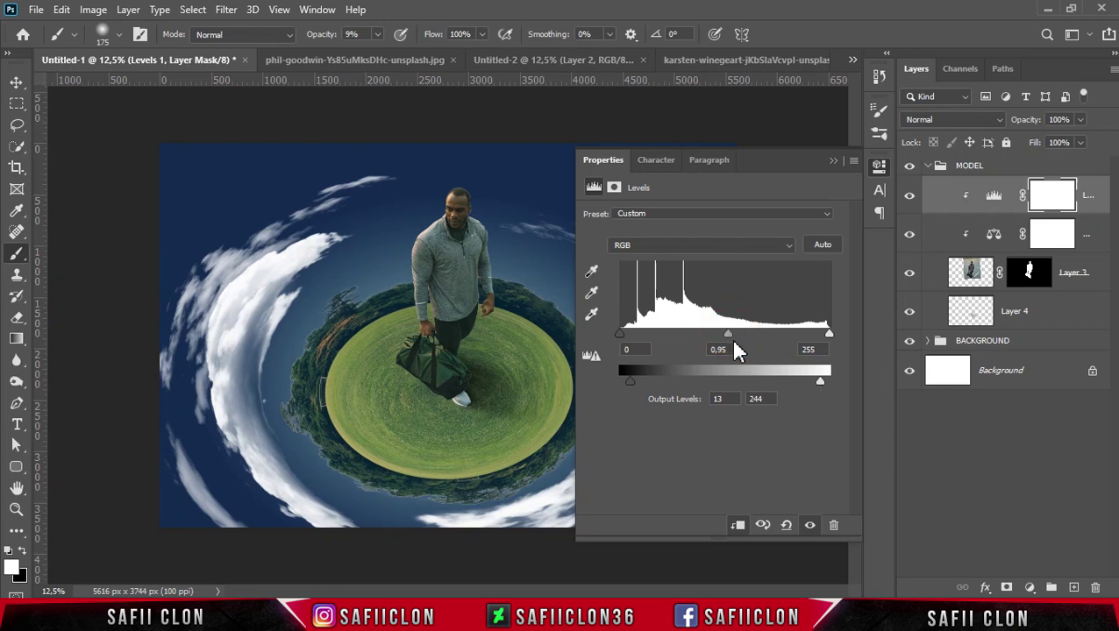
left_click(833, 161)
left_click(909, 202)
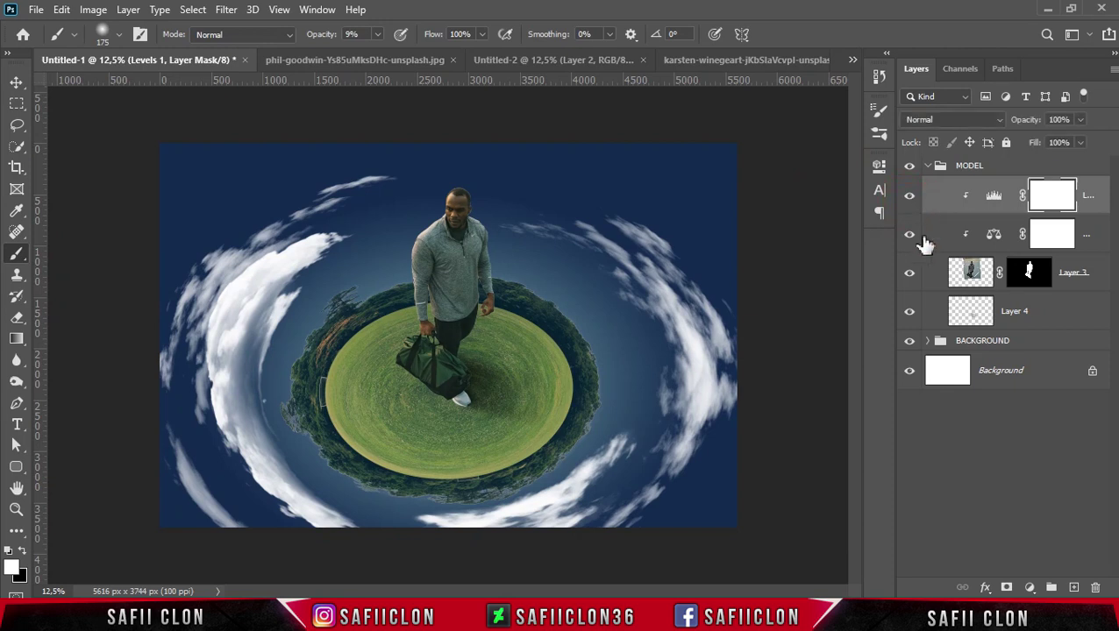
left_click(1030, 273)
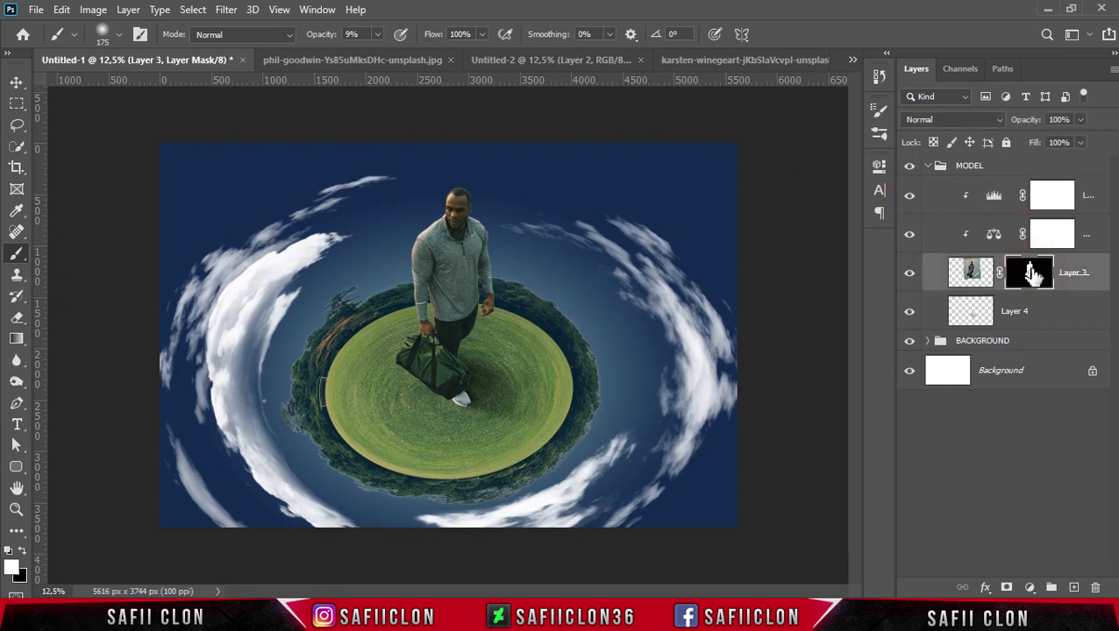
Open Select and Mask on the man's mask and set the refine edge brush to 84 px.
right_click(1032, 274)
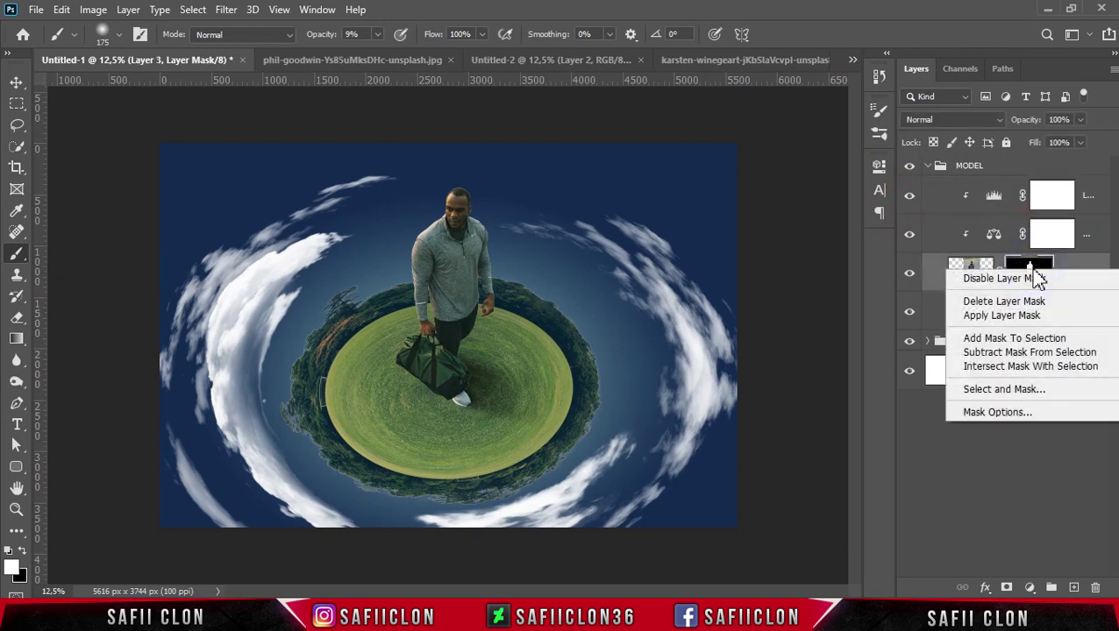
left_click(1000, 390)
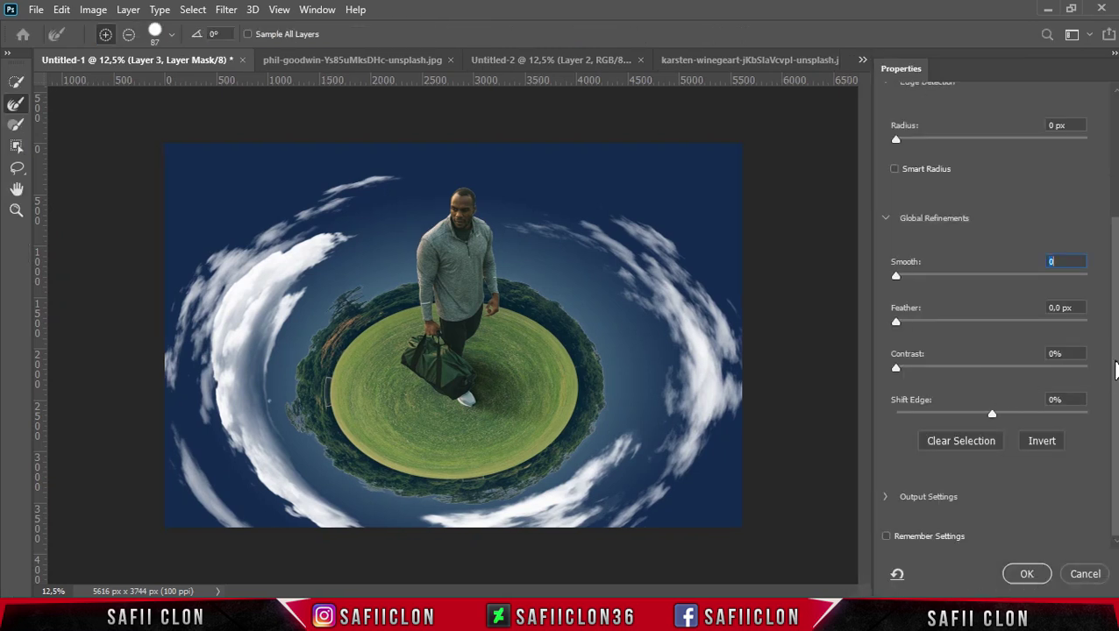
scroll(1112, 370, "up", 4)
left_click(962, 143)
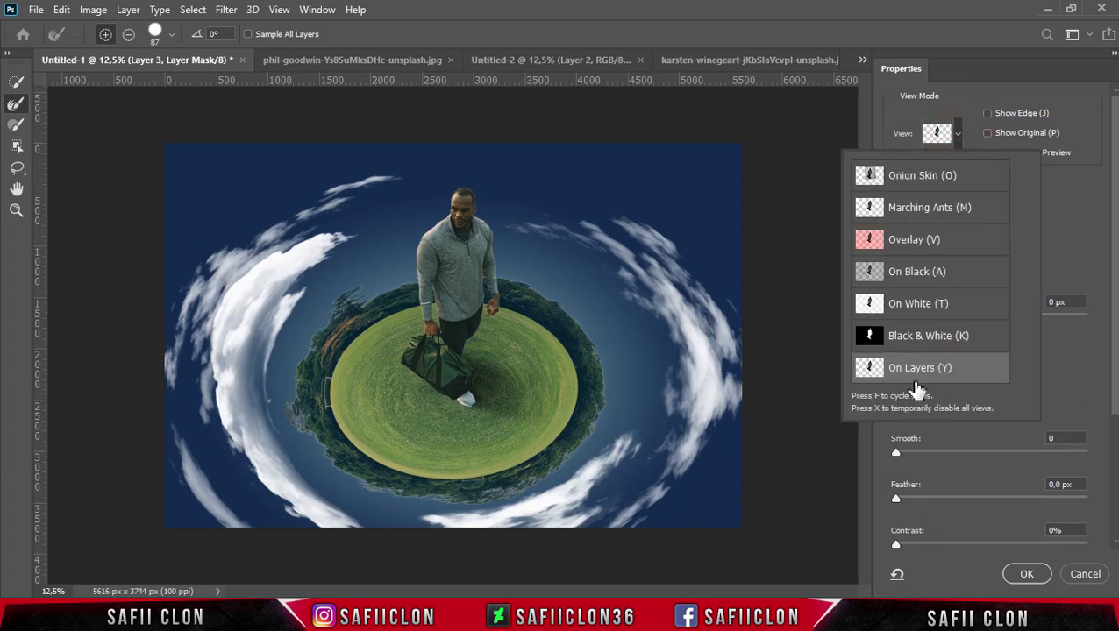
left_click(957, 142)
left_click(9, 105)
left_click(171, 37)
left_click_drag(147, 83, 145, 83)
left_click(156, 36)
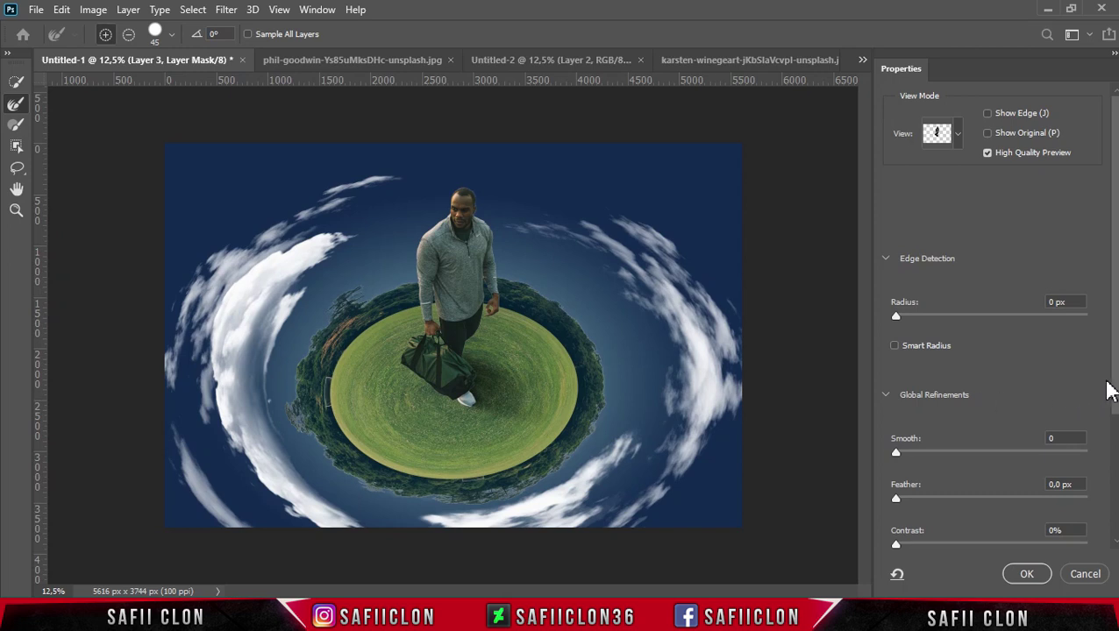
left_click_drag(1108, 392, 1082, 509)
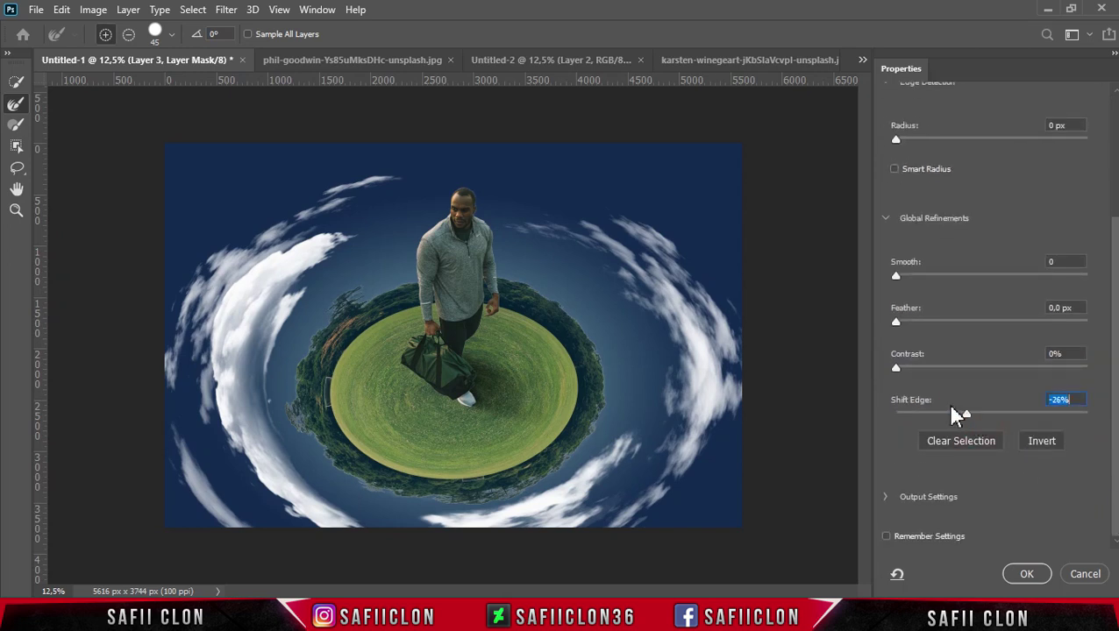
Apply edge contrast 24%, shift edge -48%, feather 1.7 px and smooth 5, then collapse MODEL.
left_click(909, 367)
left_click(930, 368)
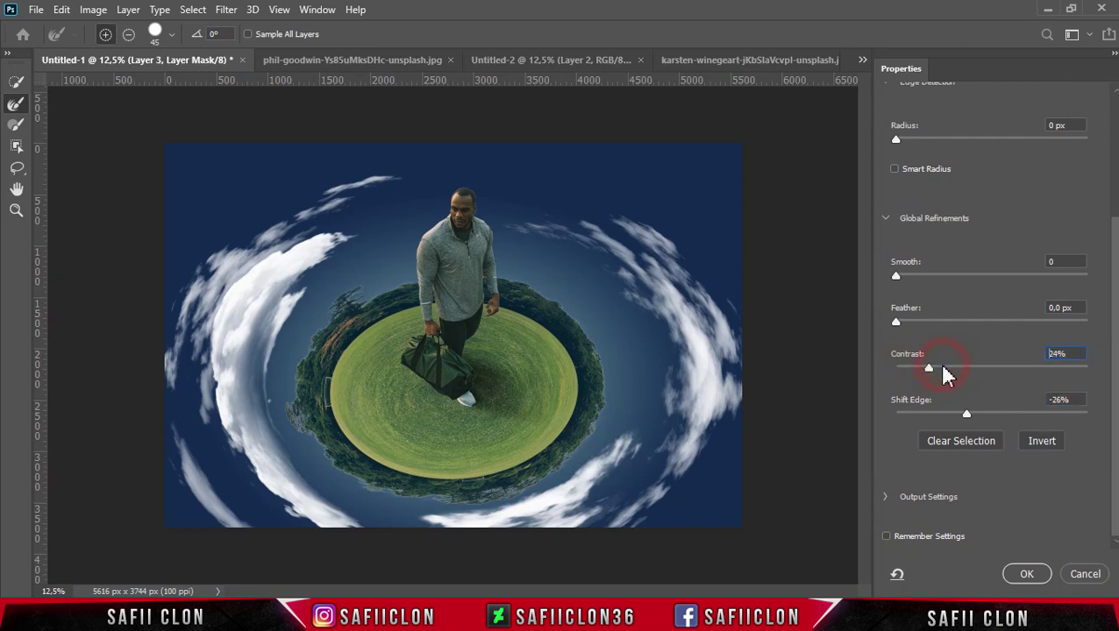
left_click(947, 414)
left_click_drag(896, 323, 906, 323)
left_click(906, 276)
left_click(1024, 575)
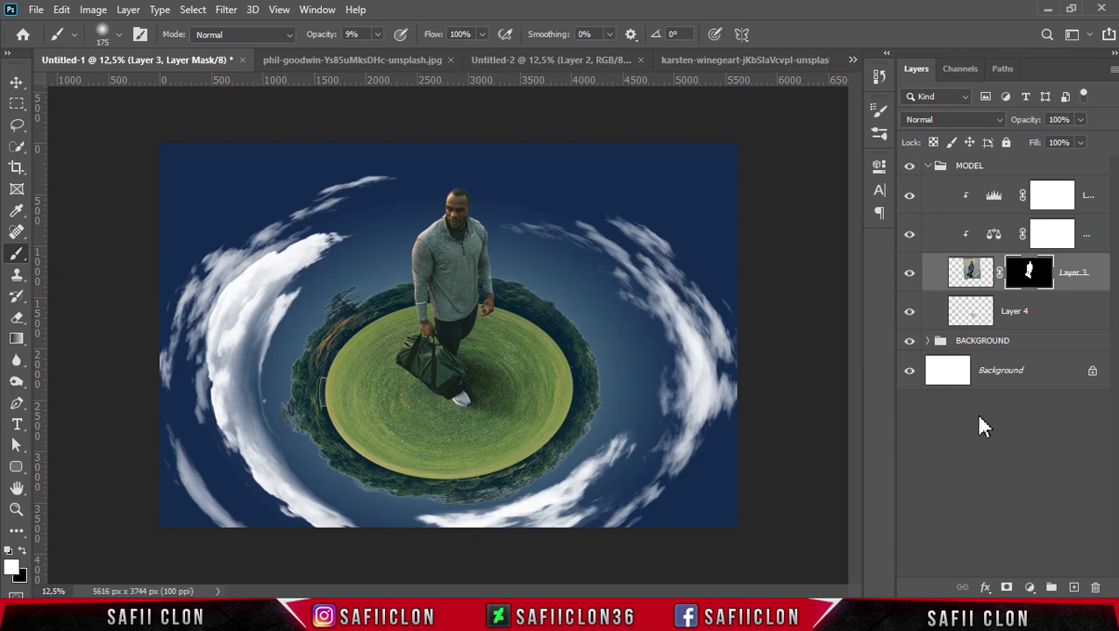
left_click(930, 166)
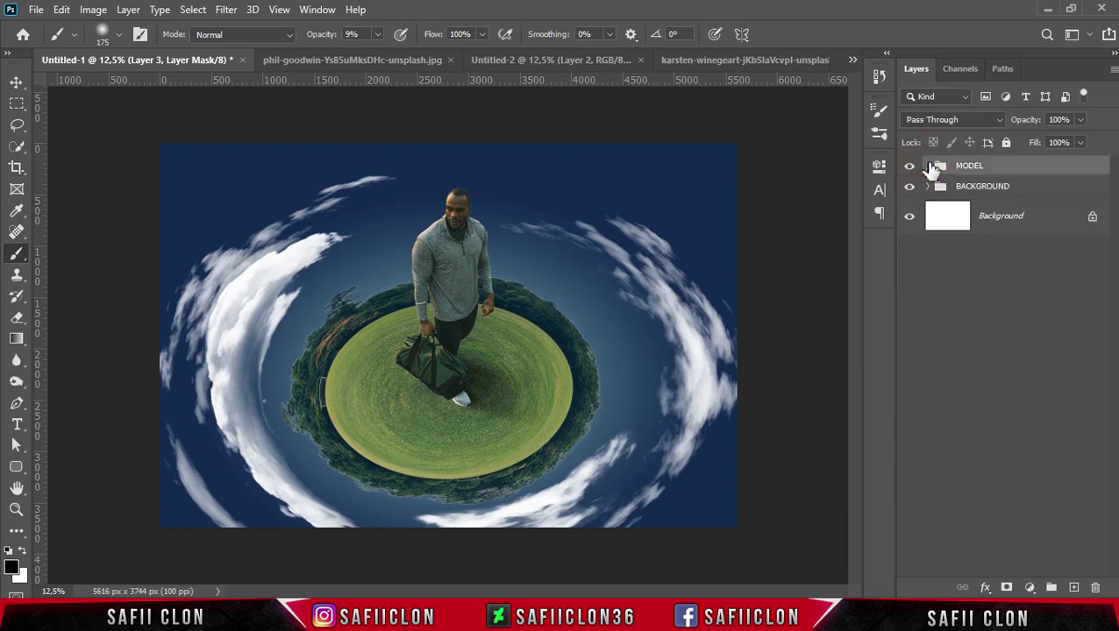
Expand the BACKGROUND group and add an empty Layer 5 above sky Layer 2.
left_click(1020, 186)
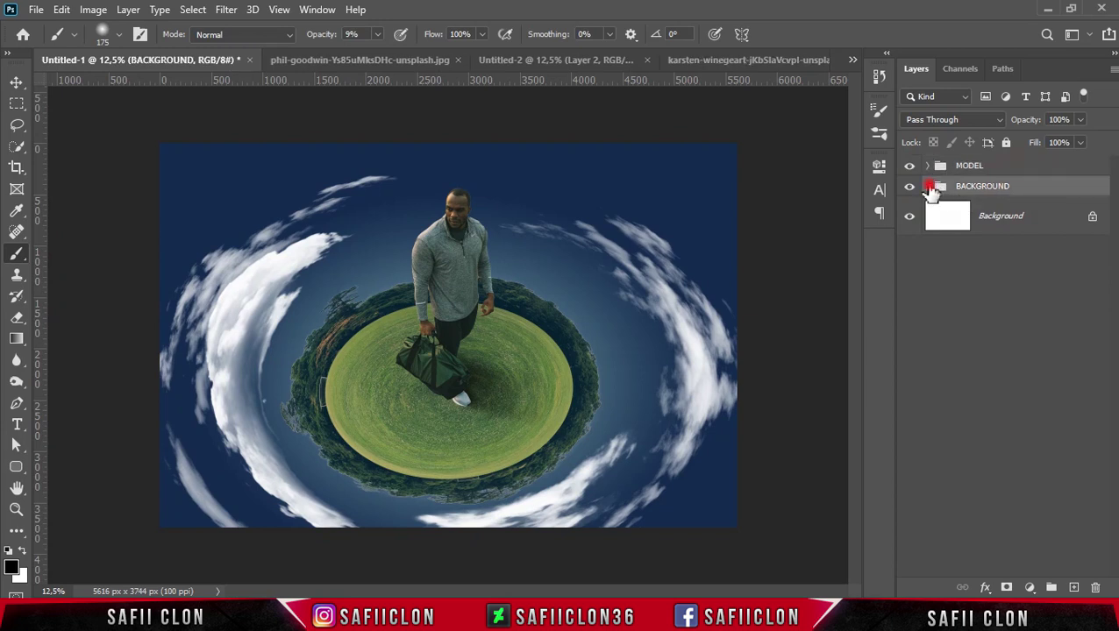
left_click(930, 188)
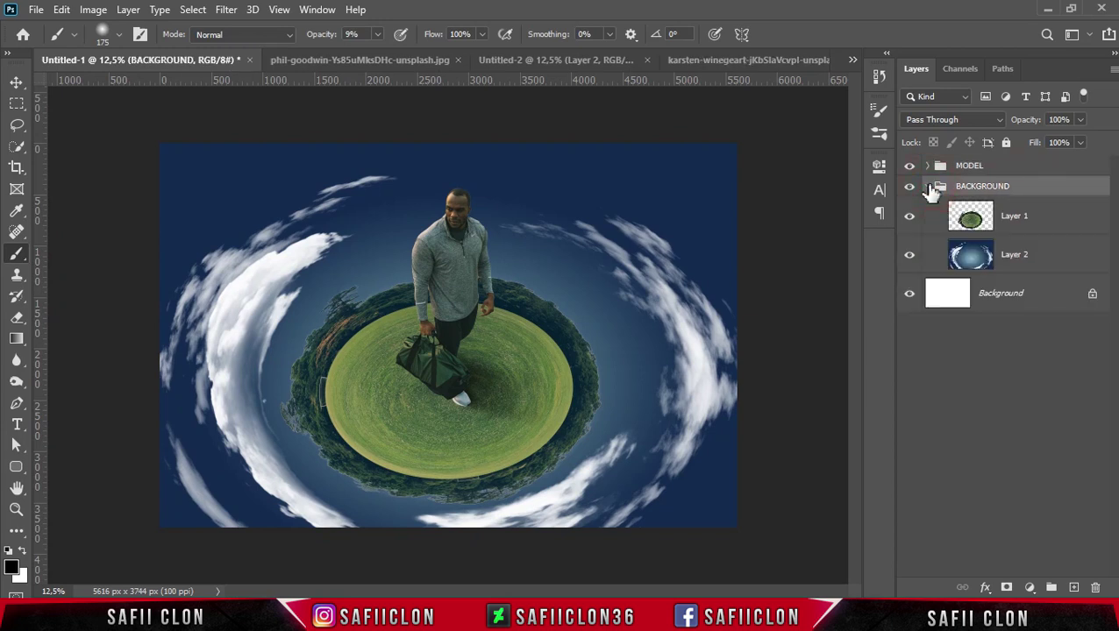
left_click(1058, 254)
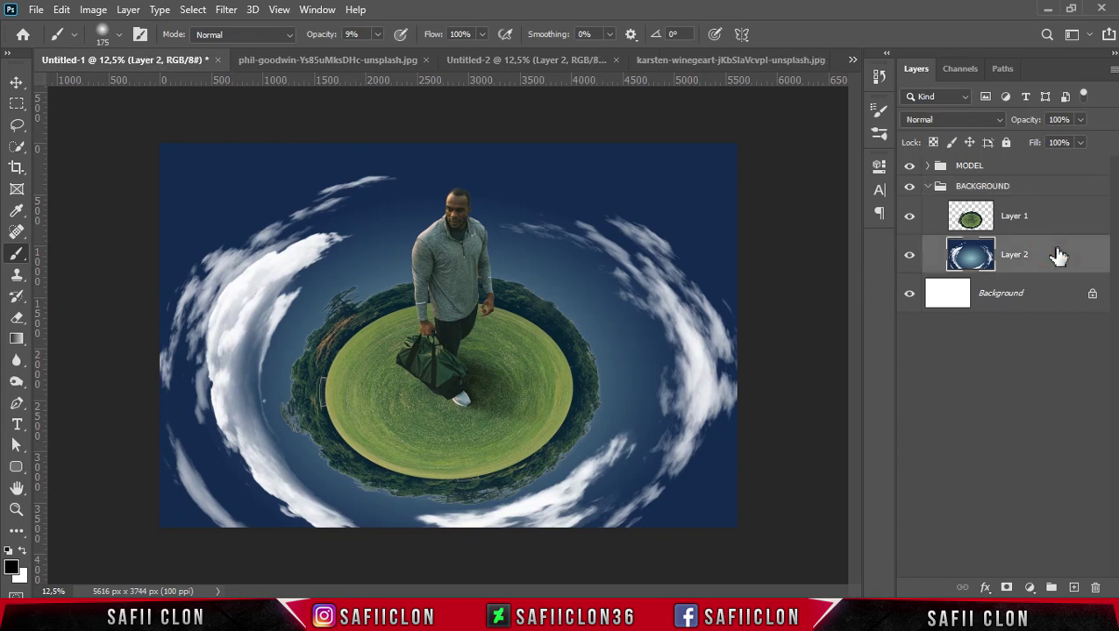
left_click(1074, 589)
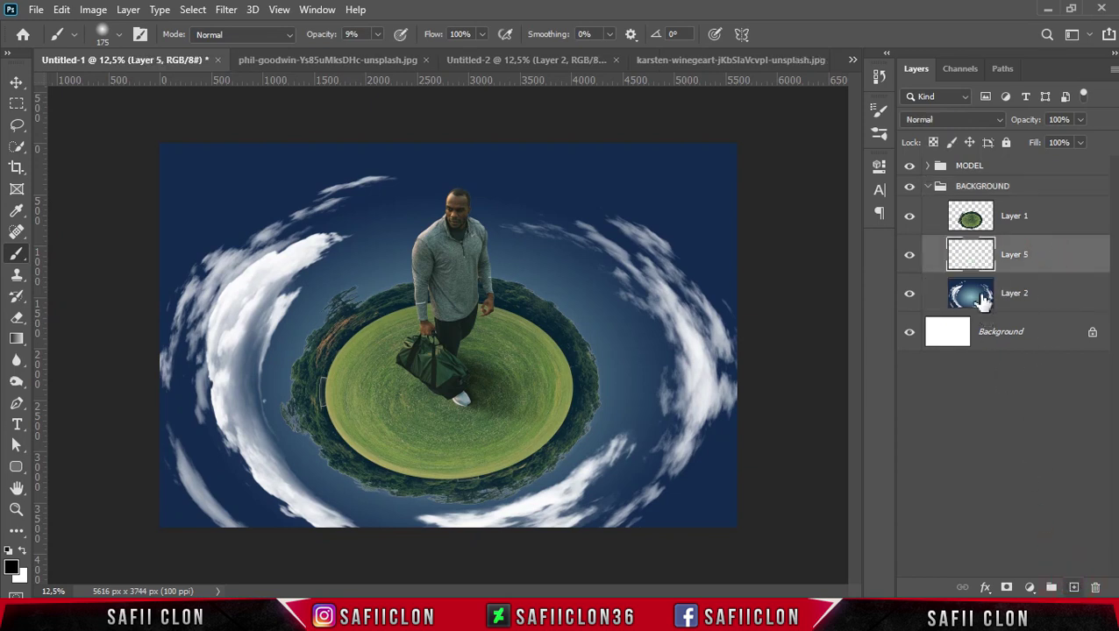
Set a soft brush at 11% opacity with a light blue sampled from the sky.
right_click(17, 254)
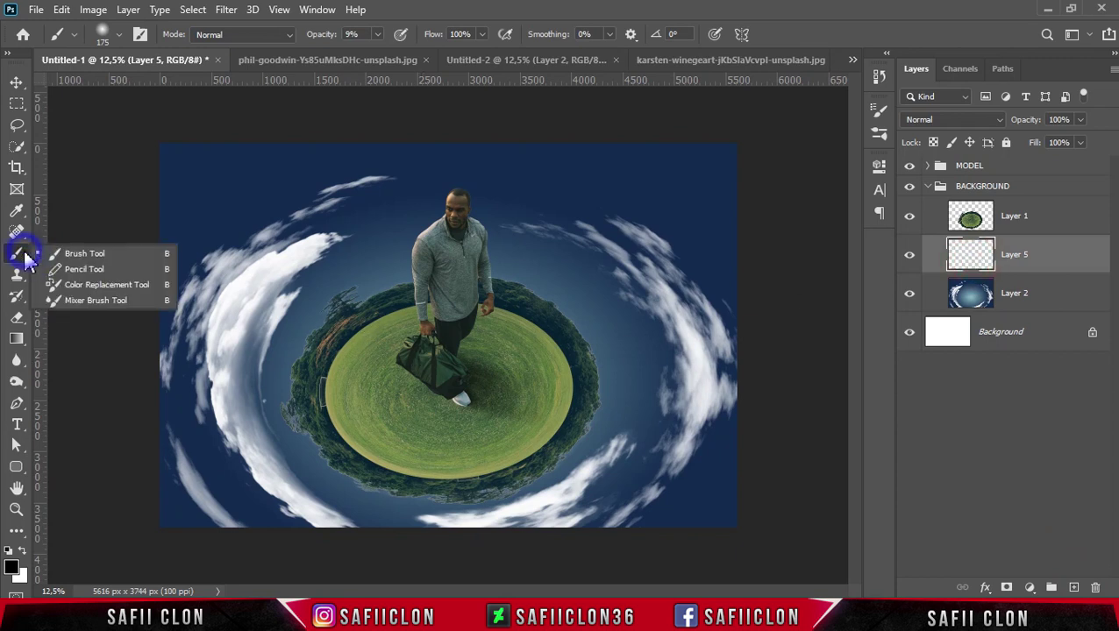
left_click(65, 255)
left_click(115, 40)
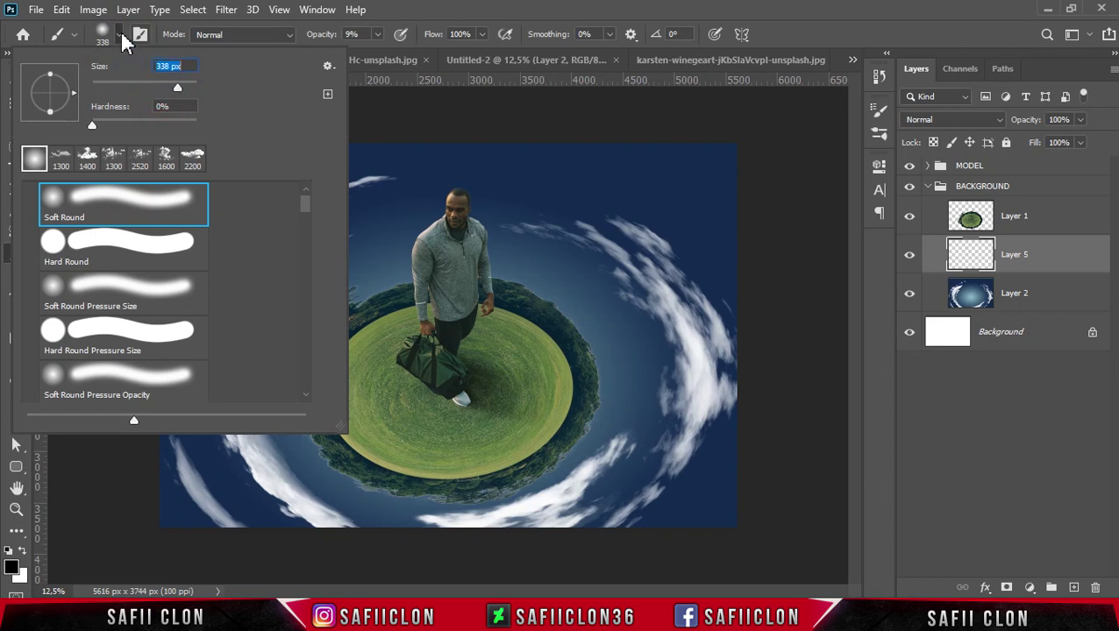
left_click(121, 37)
left_click(377, 34)
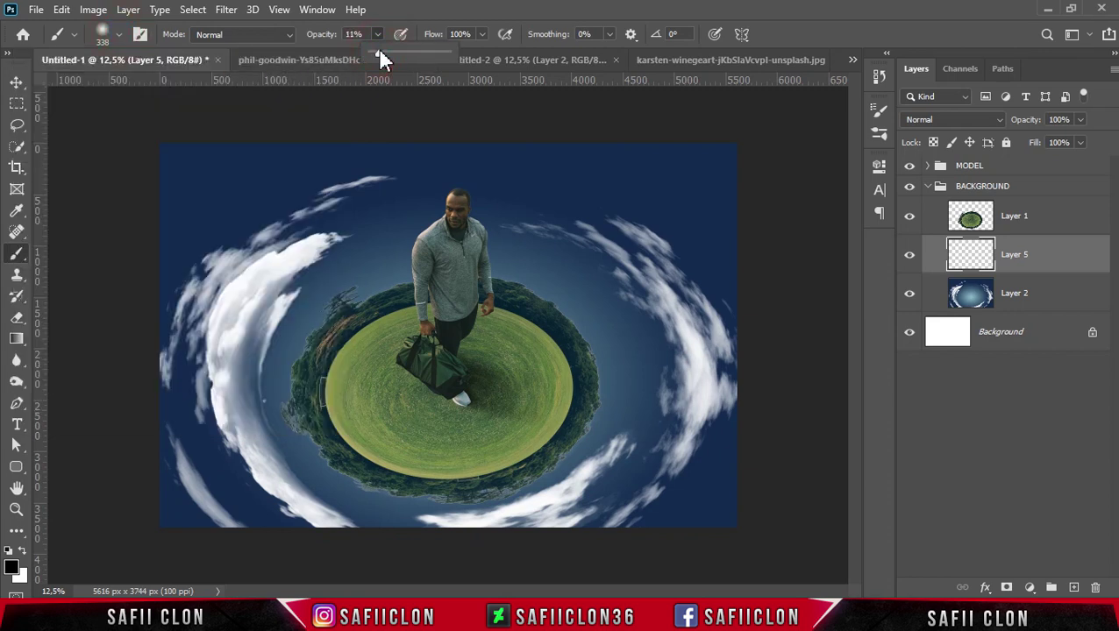
left_click(10, 570)
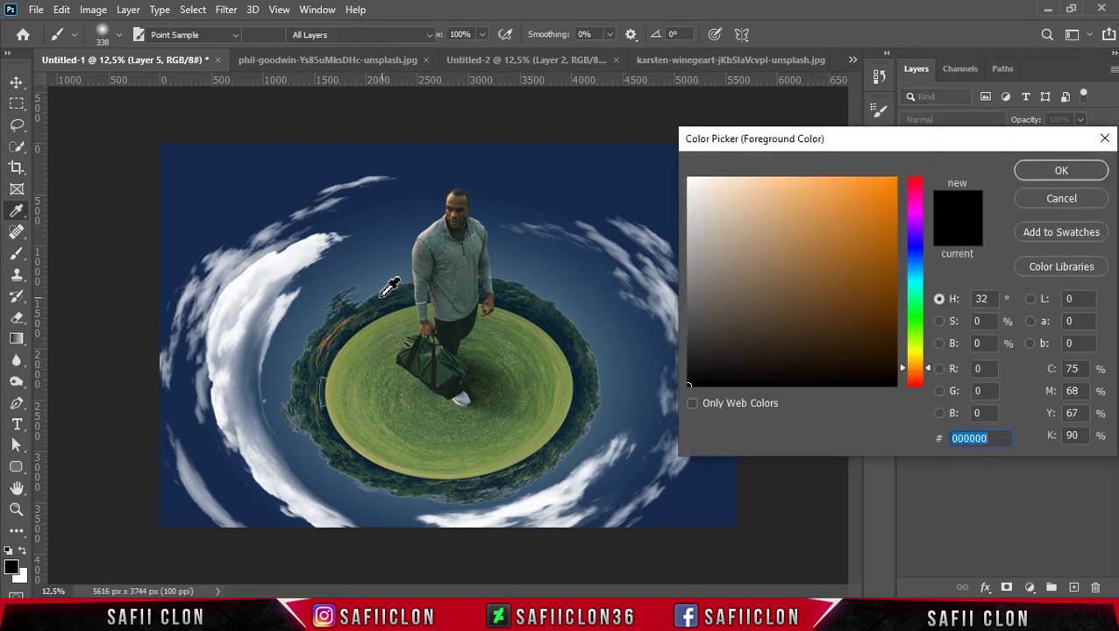
left_click(394, 279)
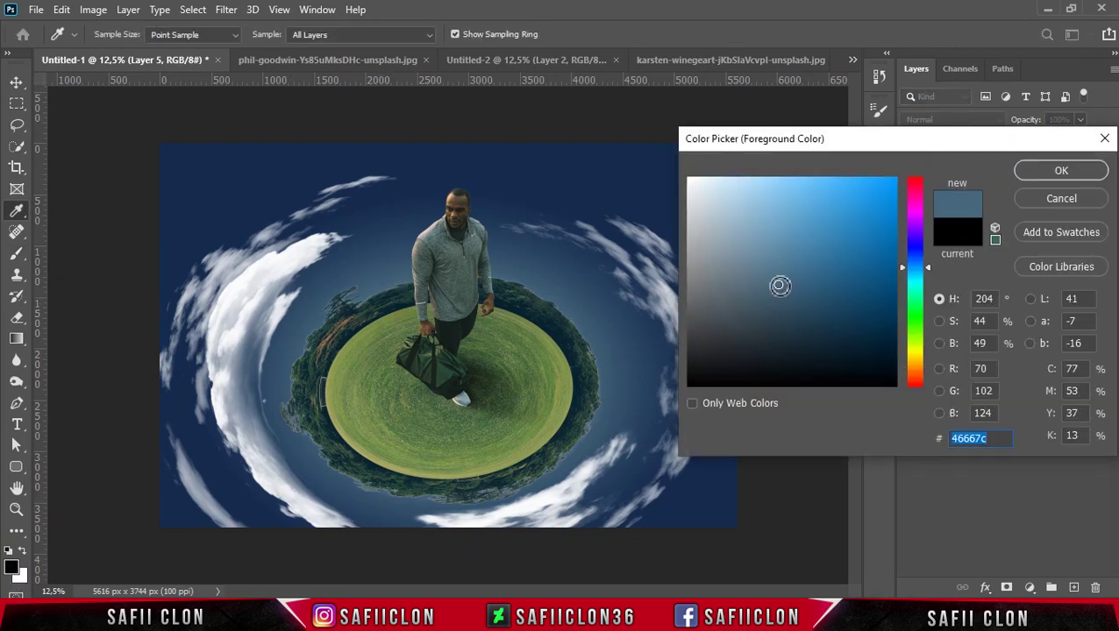
left_click_drag(767, 263, 761, 232)
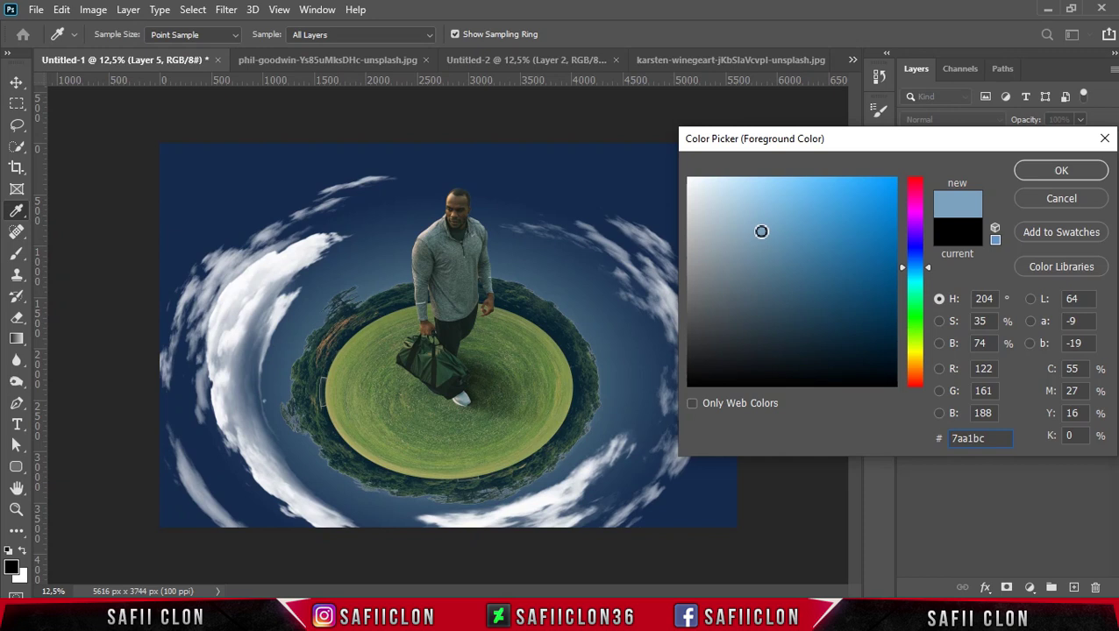
left_click(1061, 170)
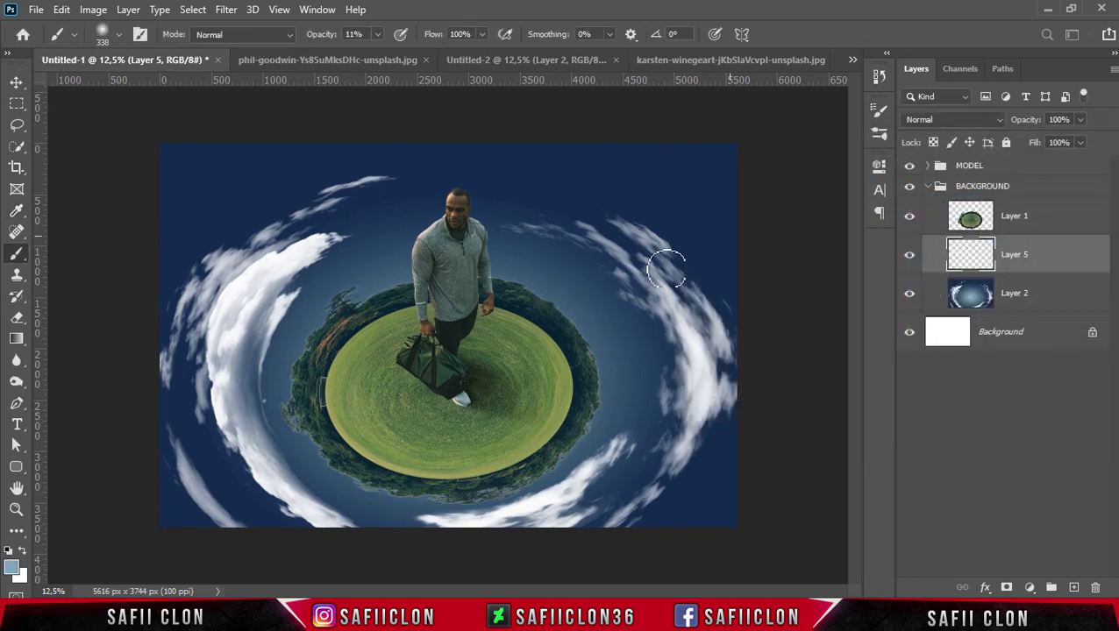
Paint large 700–900 px blue haze strokes over the planet's rim and around the man.
key("bracketright")
key("bracketright")
key("bracketright")
key("bracketright")
mouse_move(399, 313)
left_mouse_down()
mouse_move(487, 305)
mouse_move(359, 465)
left_mouse_up()
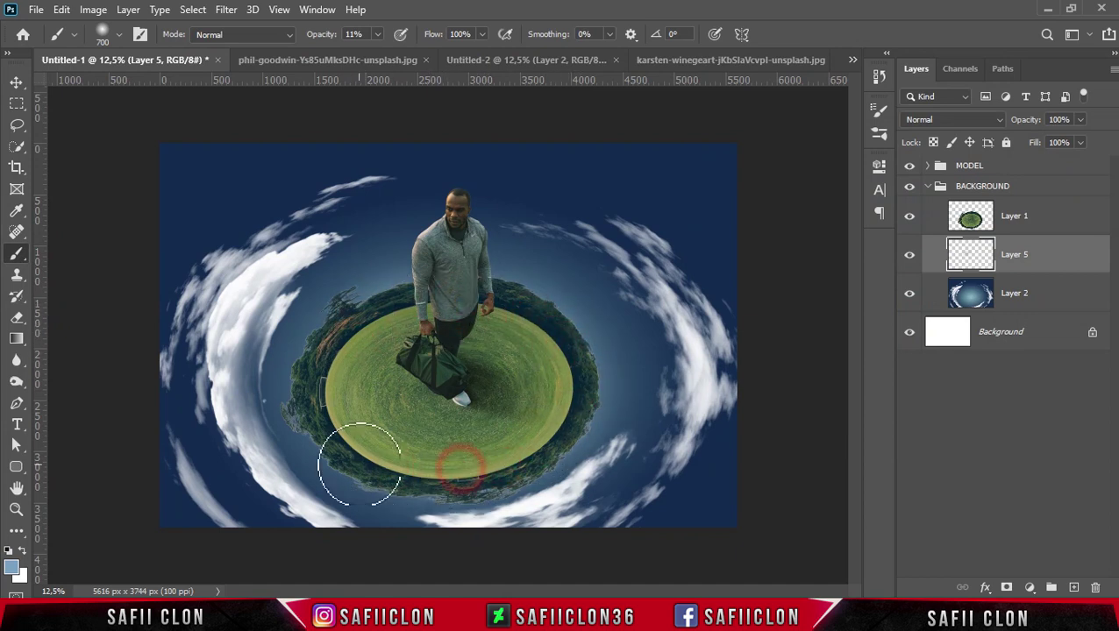
left_click_drag(313, 430, 320, 412)
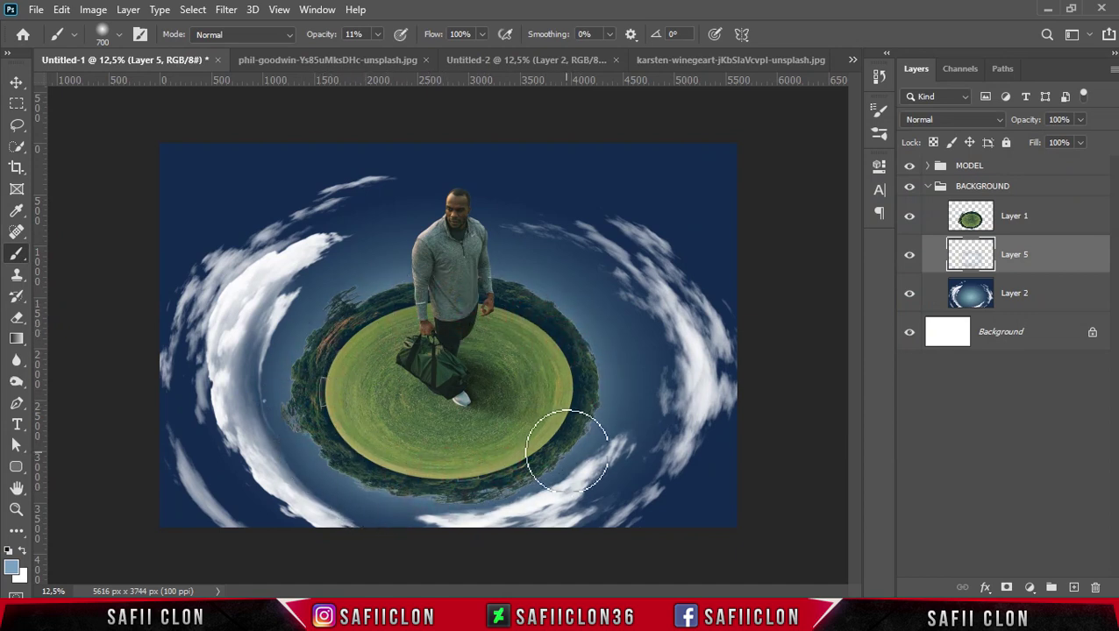
key("bracketright")
key("bracketright")
mouse_move(337, 447)
left_mouse_down()
mouse_move(502, 462)
mouse_move(474, 412)
mouse_move(485, 350)
mouse_move(467, 290)
mouse_move(562, 429)
mouse_move(425, 318)
mouse_move(512, 362)
left_mouse_up()
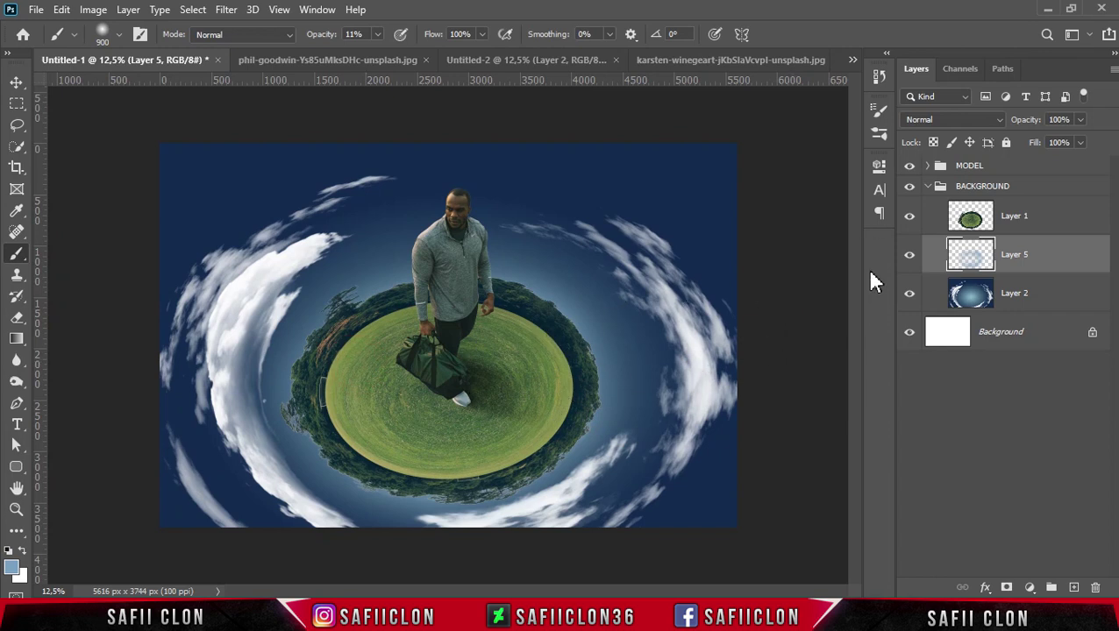
left_click(909, 256)
Clip a Levels 2 adjustment to planet Layer 1 with output white 236, then collapse BACKGROUND.
left_click(1049, 224)
left_click(1031, 588)
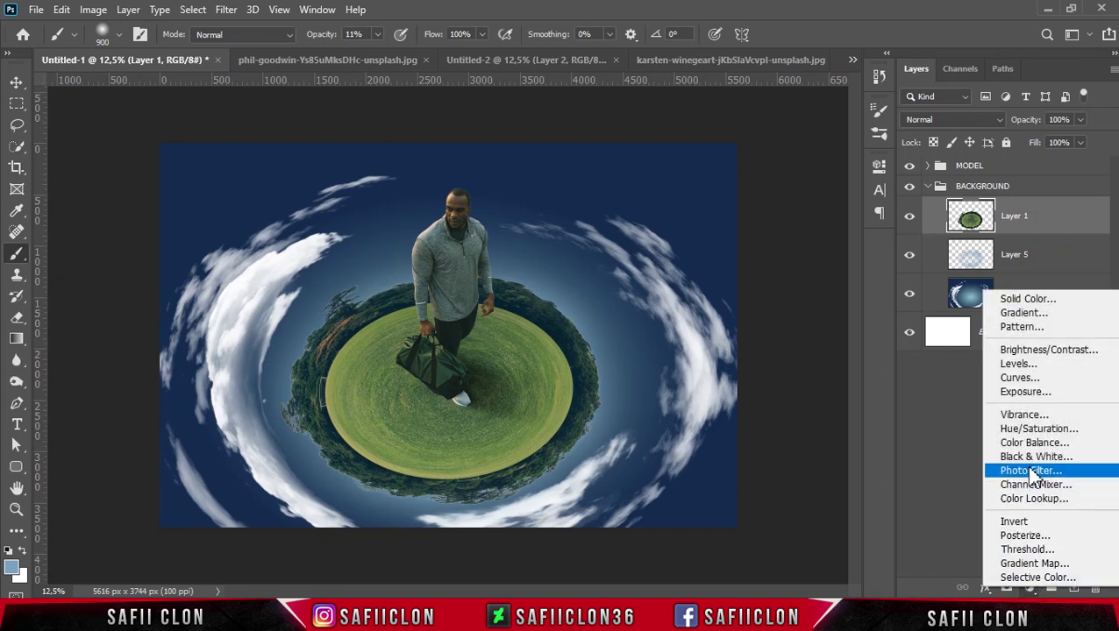
left_click(1017, 364)
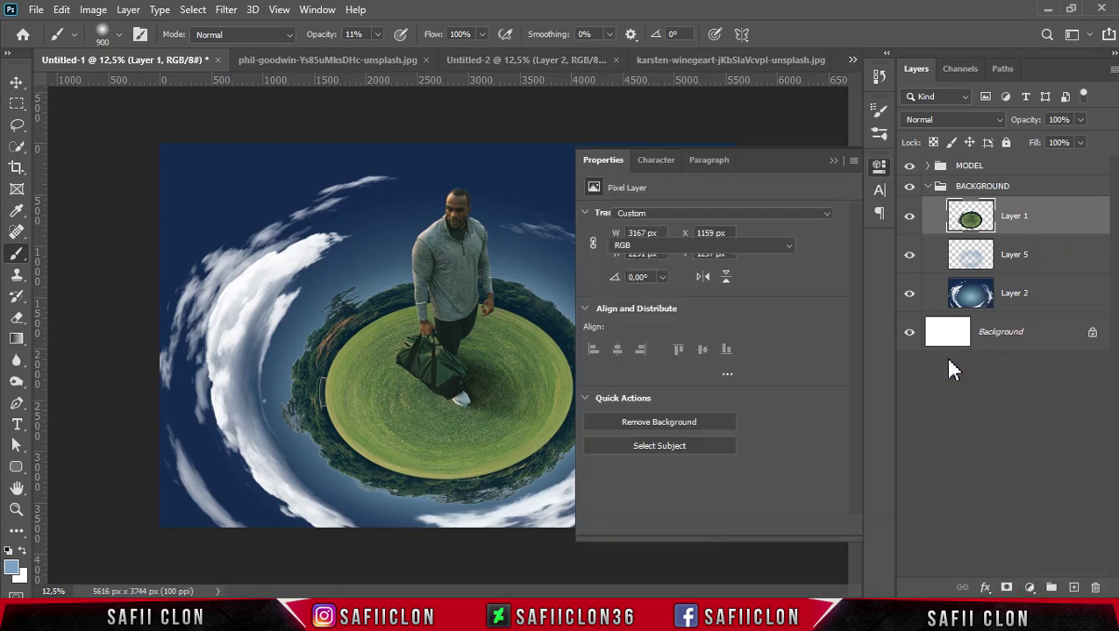
left_click(738, 526)
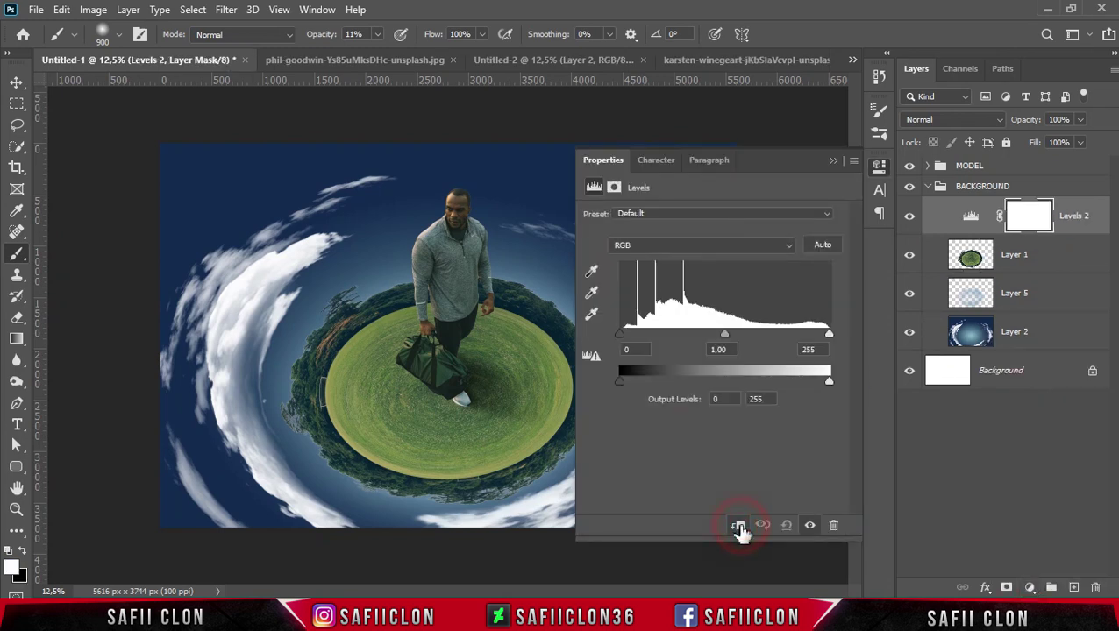
left_click_drag(828, 381, 814, 381)
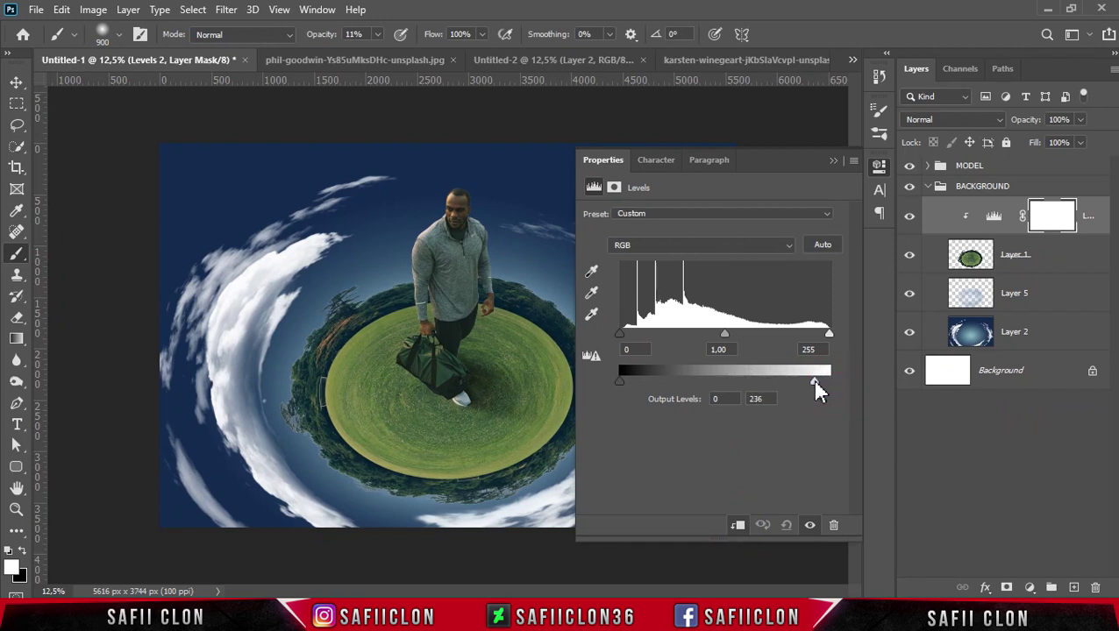
left_click(835, 161)
left_click(980, 189)
left_click(1036, 168)
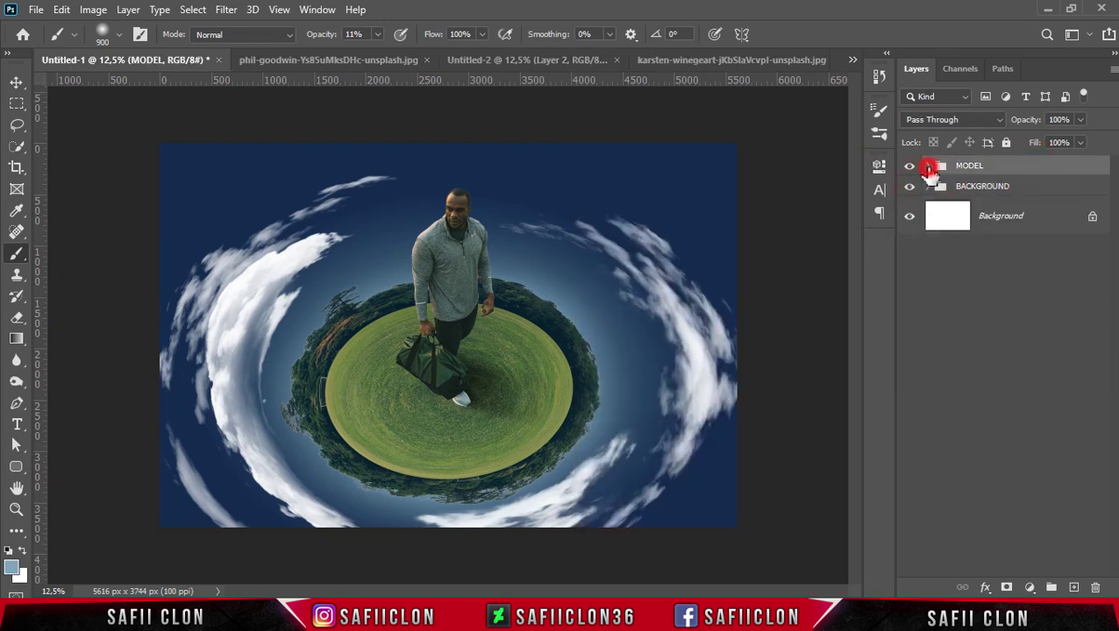
Add Layer 6 above Levels 1 in MODEL and fill it with 50% Gray.
left_click(929, 166)
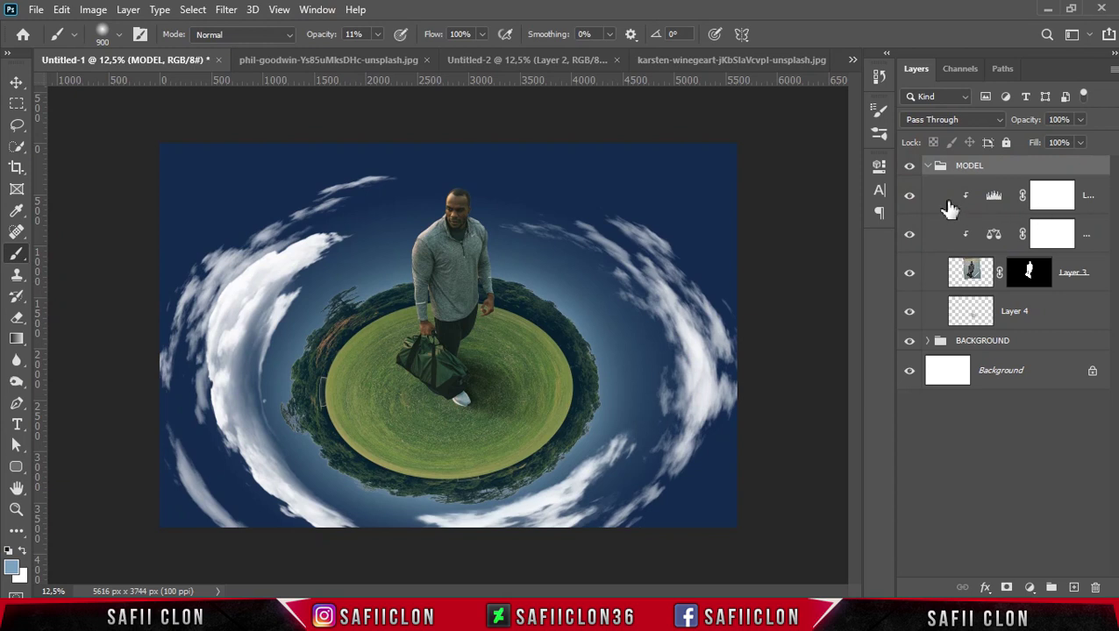
left_click(949, 208)
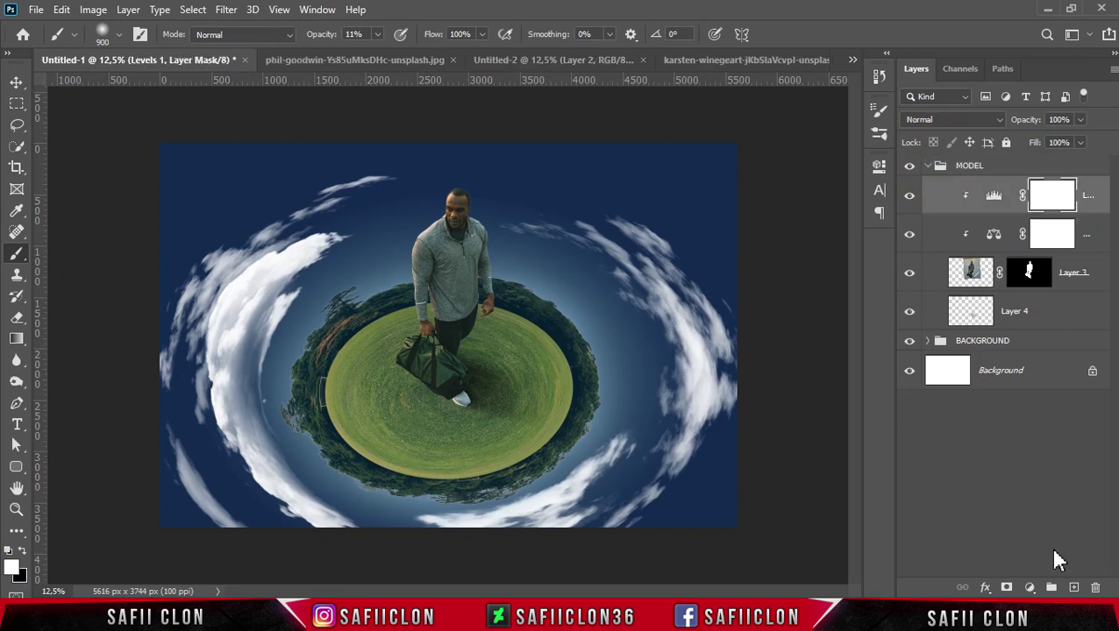
left_click(1075, 589)
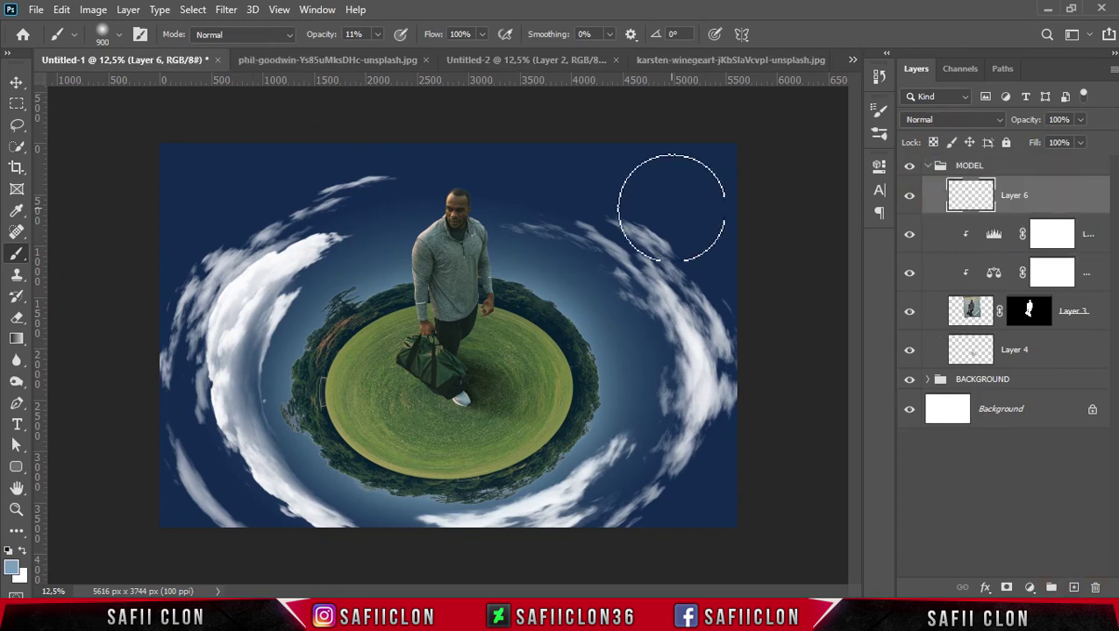
left_click(61, 10)
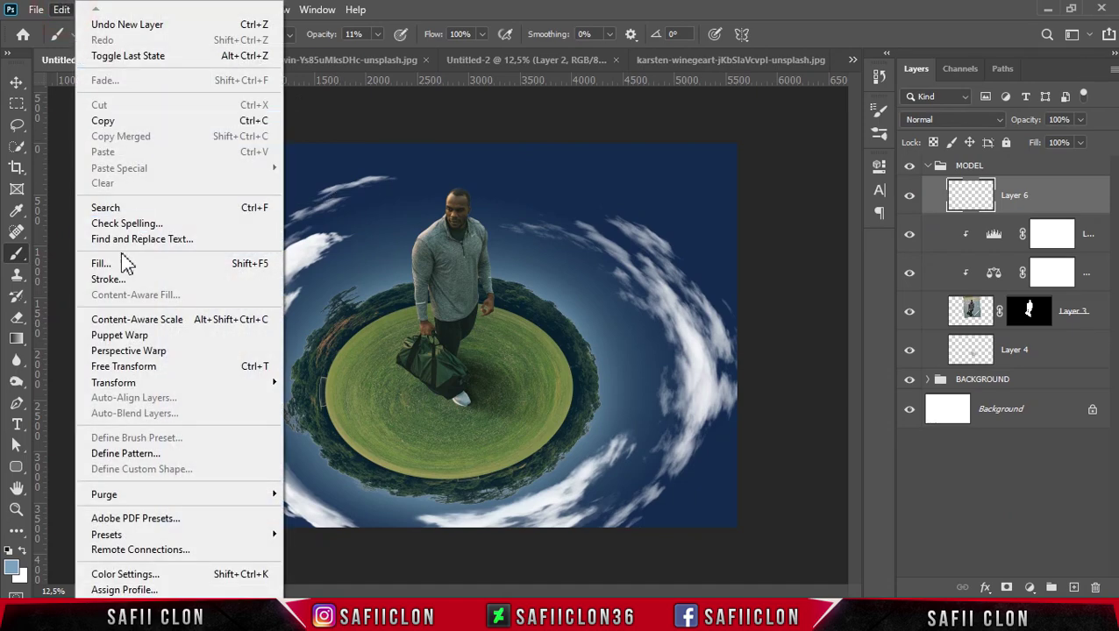
left_click(113, 260)
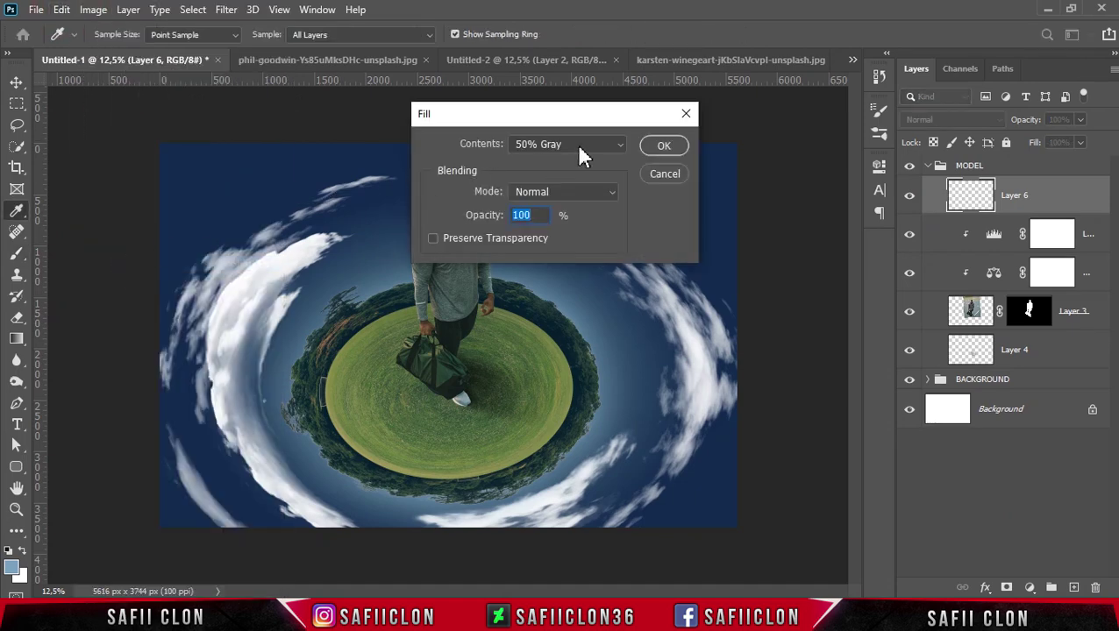
left_click(576, 144)
left_click(532, 287)
left_click(659, 146)
Clip Layer 6 to the man and set its blend mode to Soft Light.
key("b")
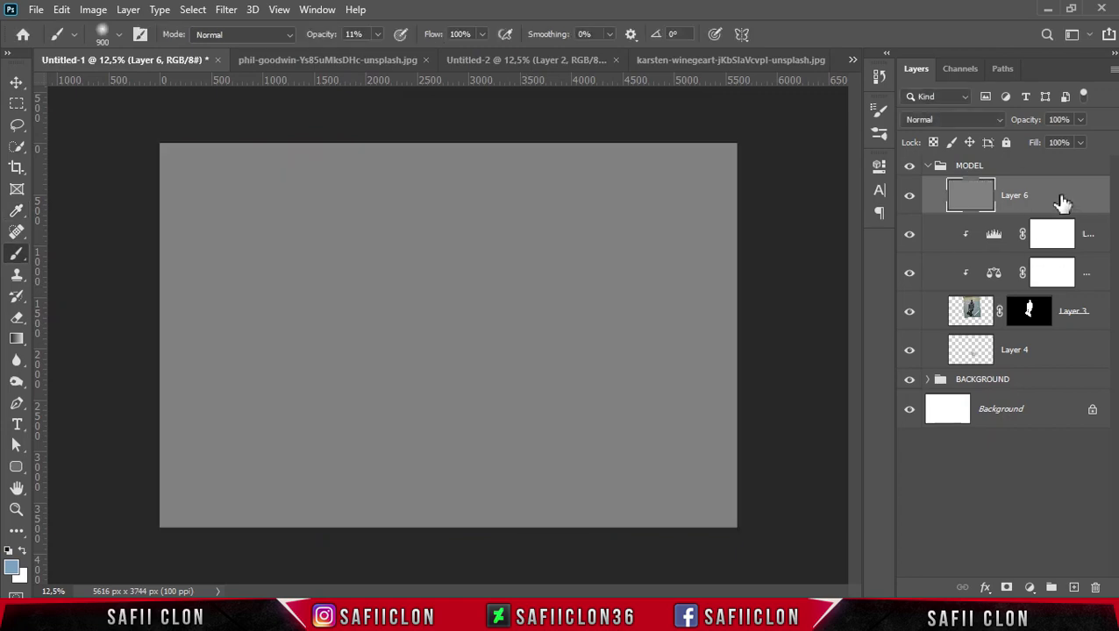
right_click(1062, 202)
left_click(917, 313)
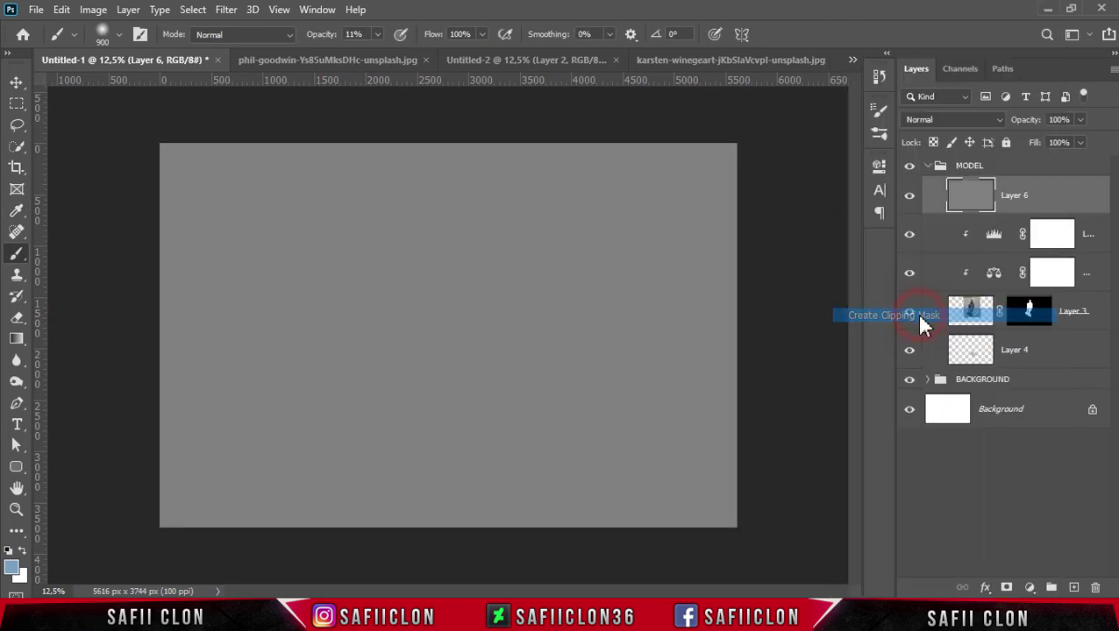
left_click(975, 120)
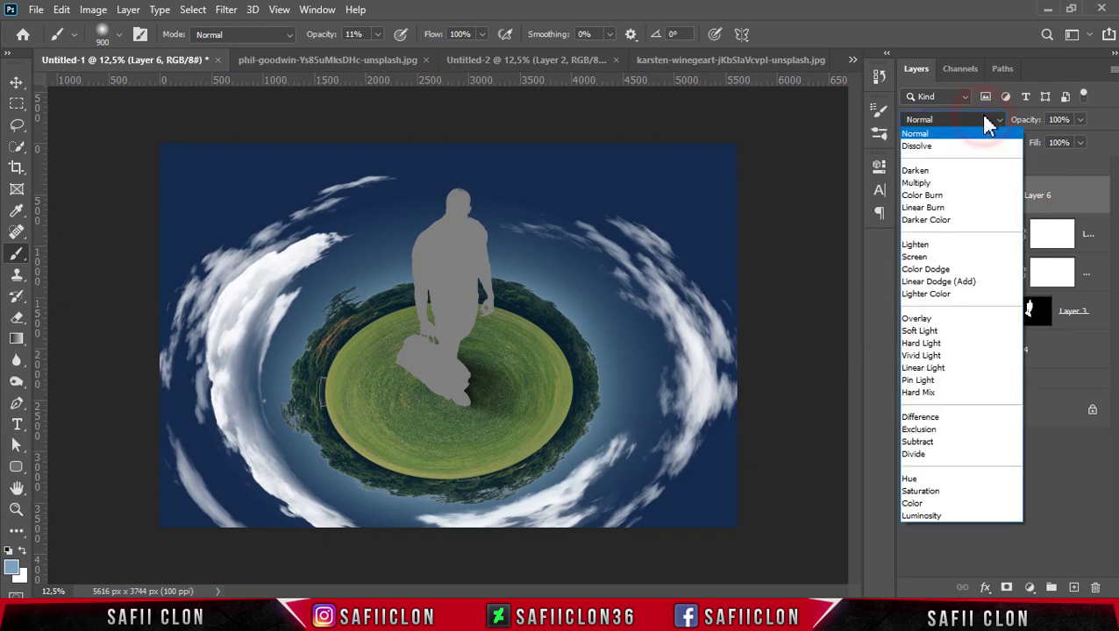
left_click(919, 331)
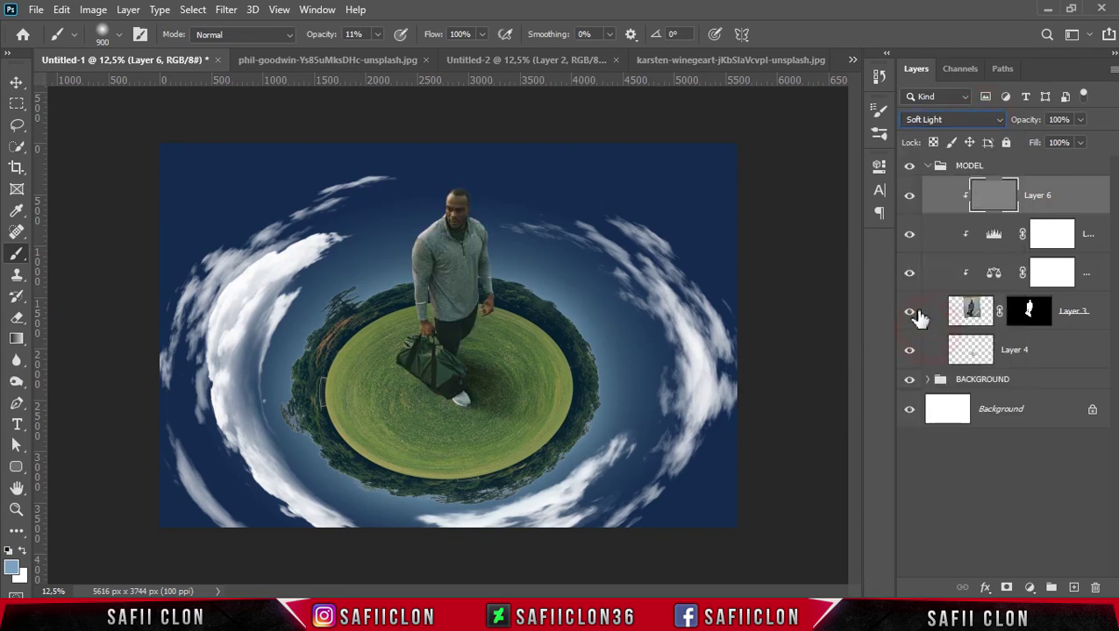
left_click(994, 200)
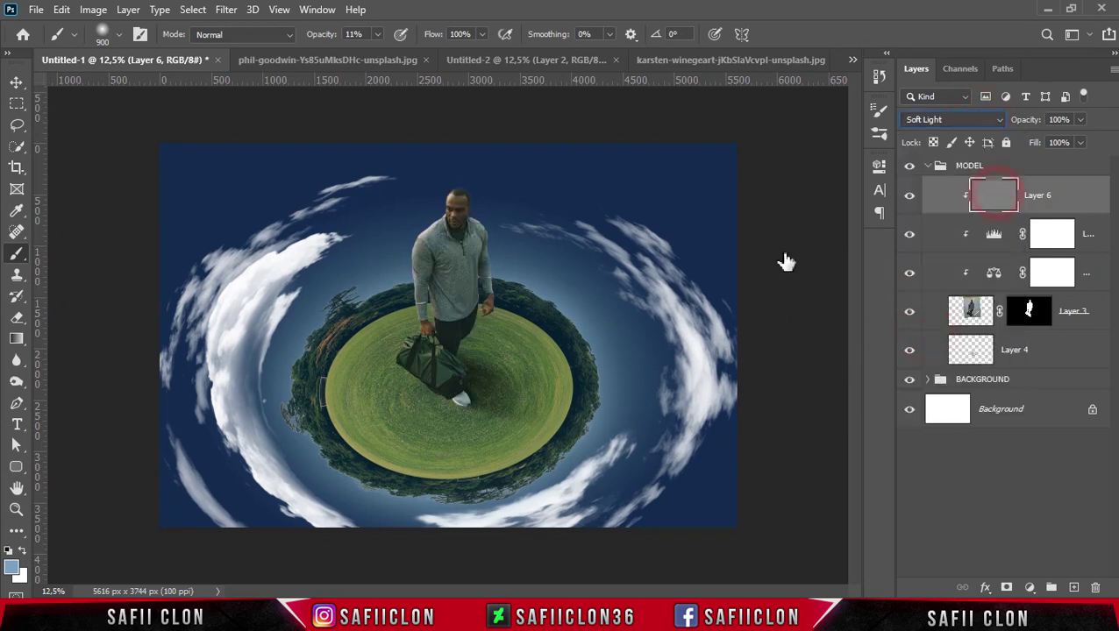
Set the Dodge tool to midtones at 21% exposure with a 495 px brush.
left_click(17, 382)
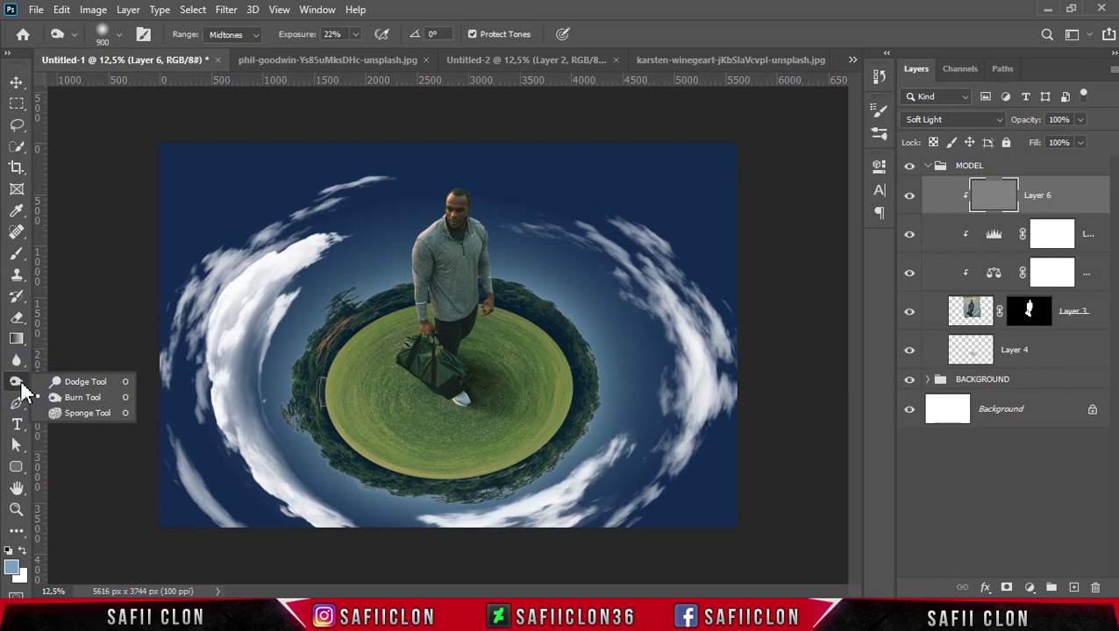
left_click(77, 396)
left_click(116, 35)
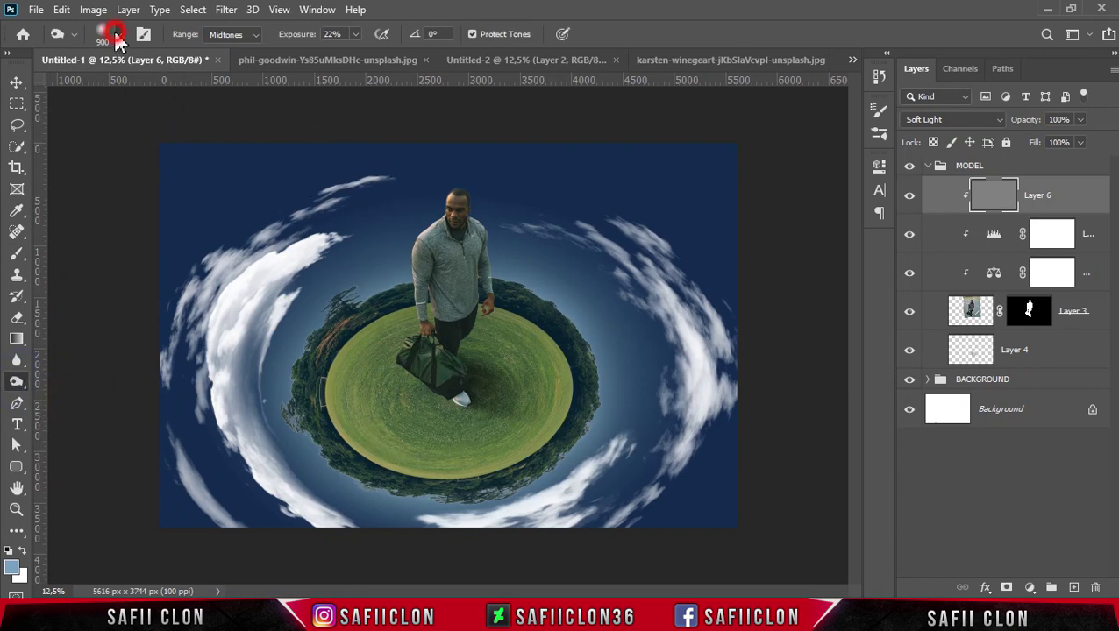
left_click_drag(188, 93, 185, 88)
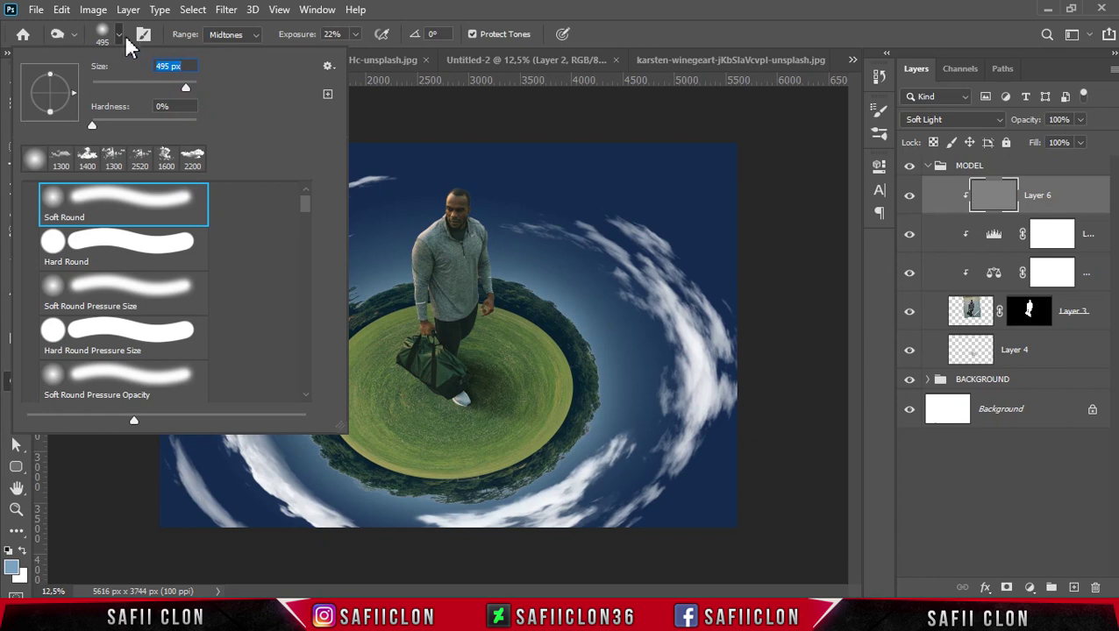
key("Return")
left_click(355, 33)
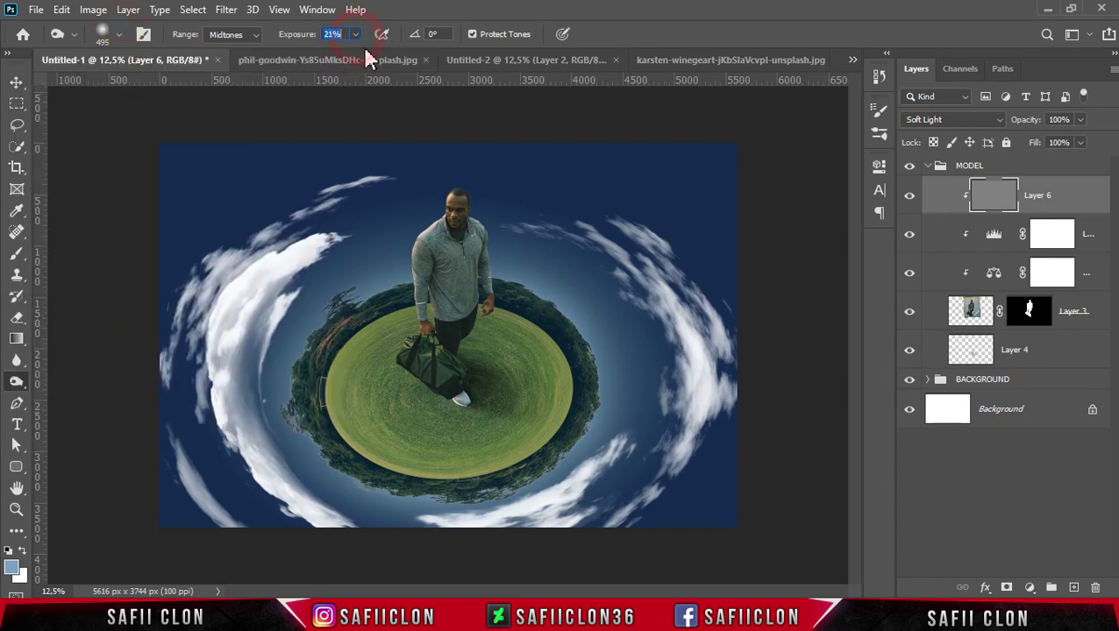
left_click(492, 221)
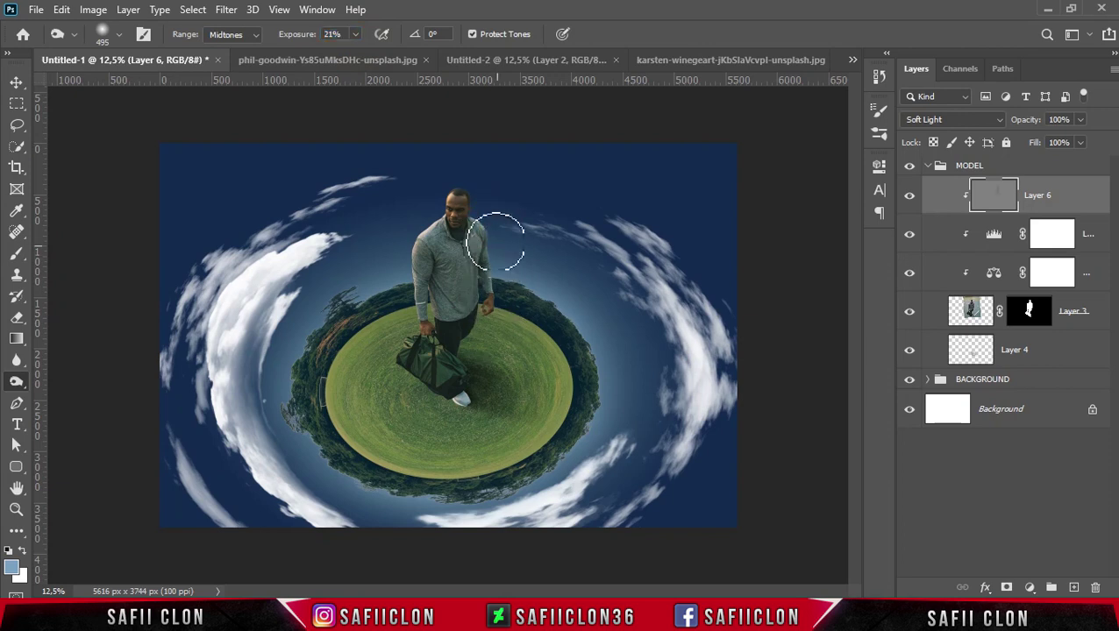
key("bracketleft")
key("bracketleft")
key("bracketleft")
Dodge the man's head, shoulders, chest, body and legs with 200–400 px brushes.
left_click(469, 396)
key("bracketright")
left_click_drag(465, 217, 502, 241)
key("bracketleft")
left_click(468, 255)
left_click(476, 191)
left_click(494, 221)
left_click(499, 280)
left_click(483, 307)
key("bracketright")
left_click(478, 395)
key("bracketleft")
key("bracketleft")
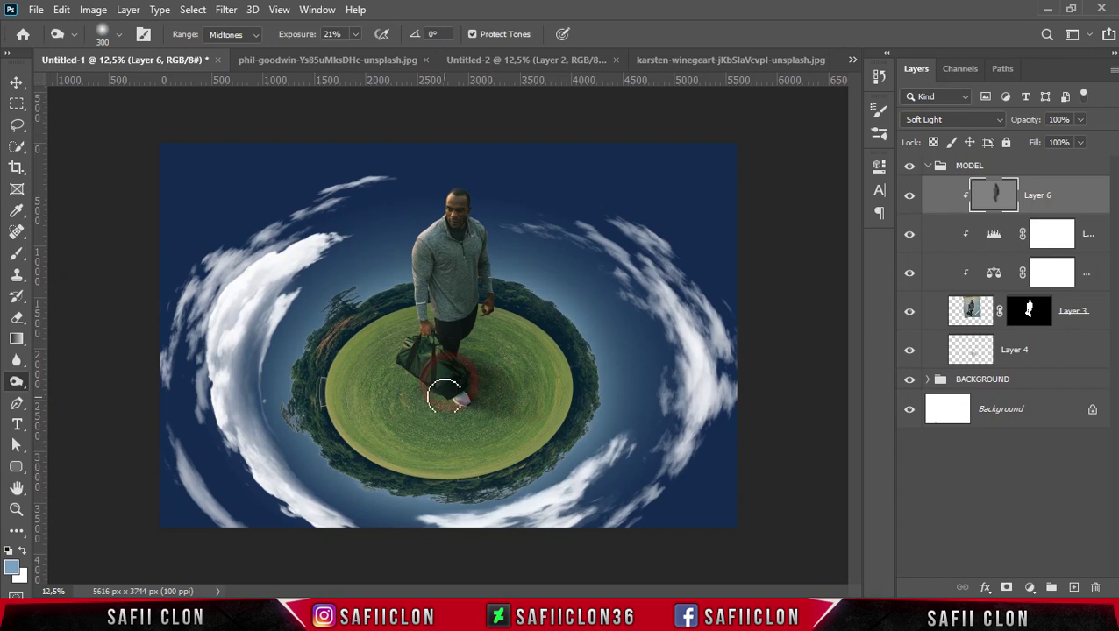
left_click(424, 269)
left_click(462, 238)
key("bracketright")
key("bracketright")
key("bracketright")
left_click(476, 269)
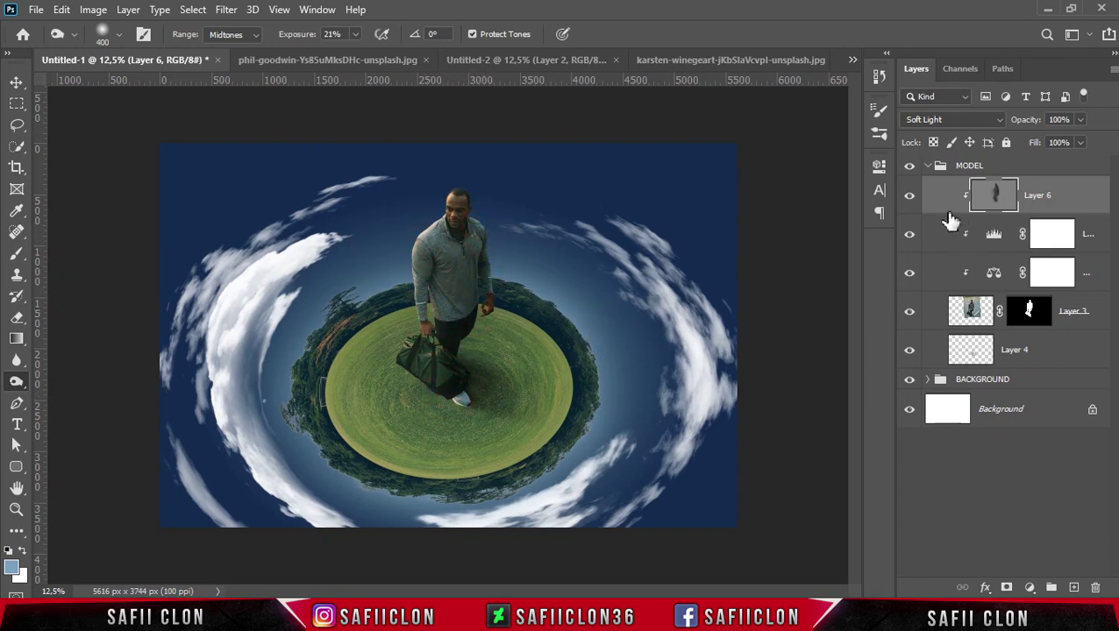
Burn the area beside the man's head, compare the shading, and collapse MODEL.
right_click(16, 381)
left_click(70, 393)
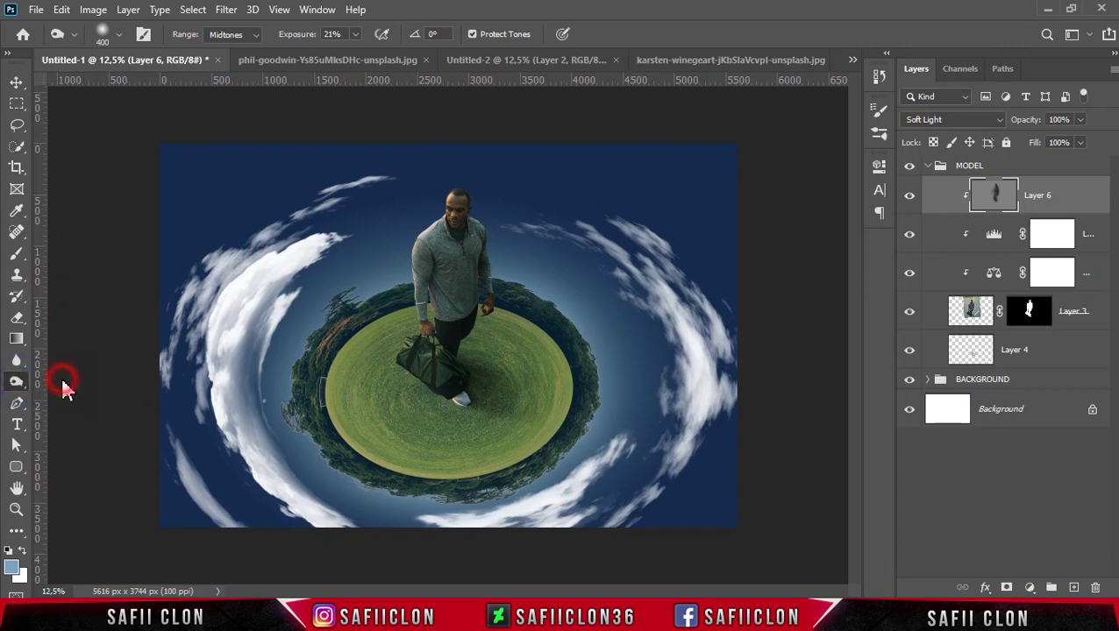
key("bracketleft")
key("bracketleft")
key("bracketleft")
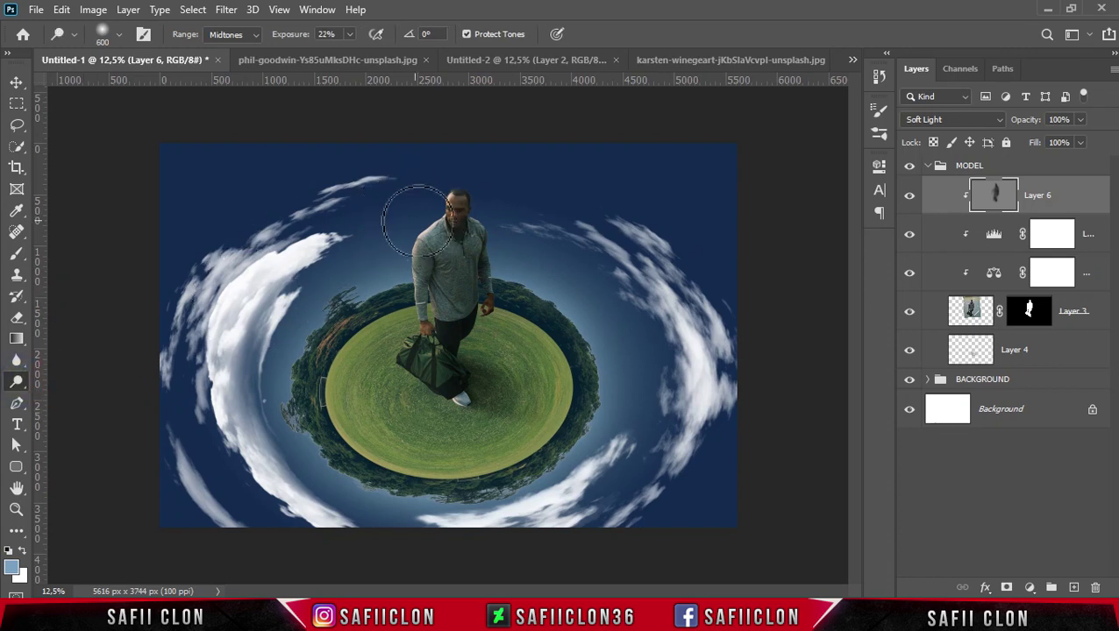
left_click(429, 211)
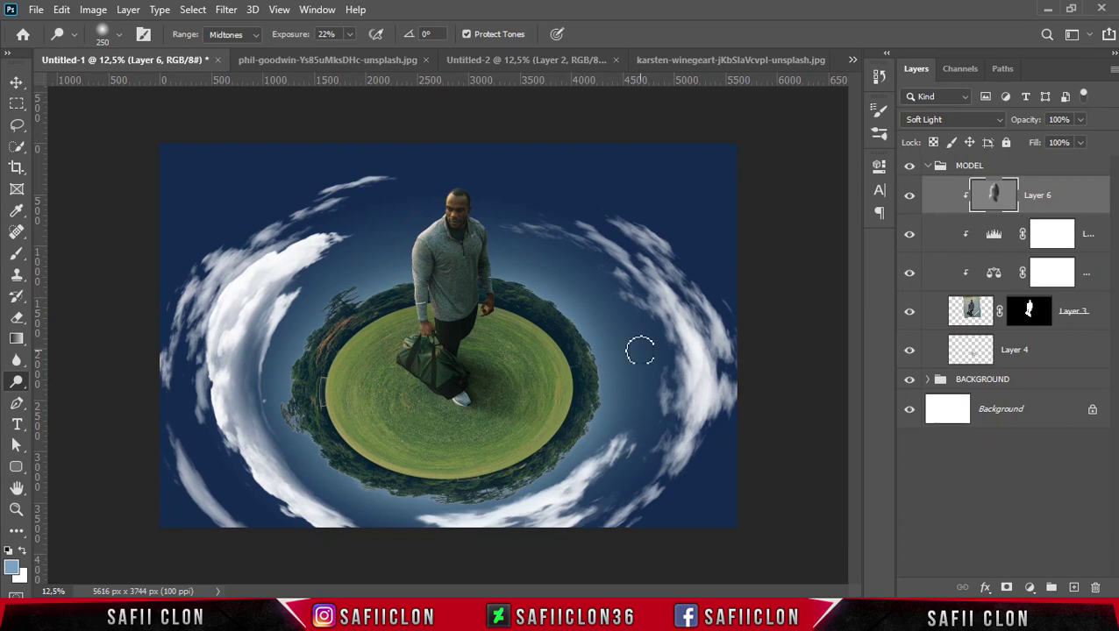
left_click(911, 198)
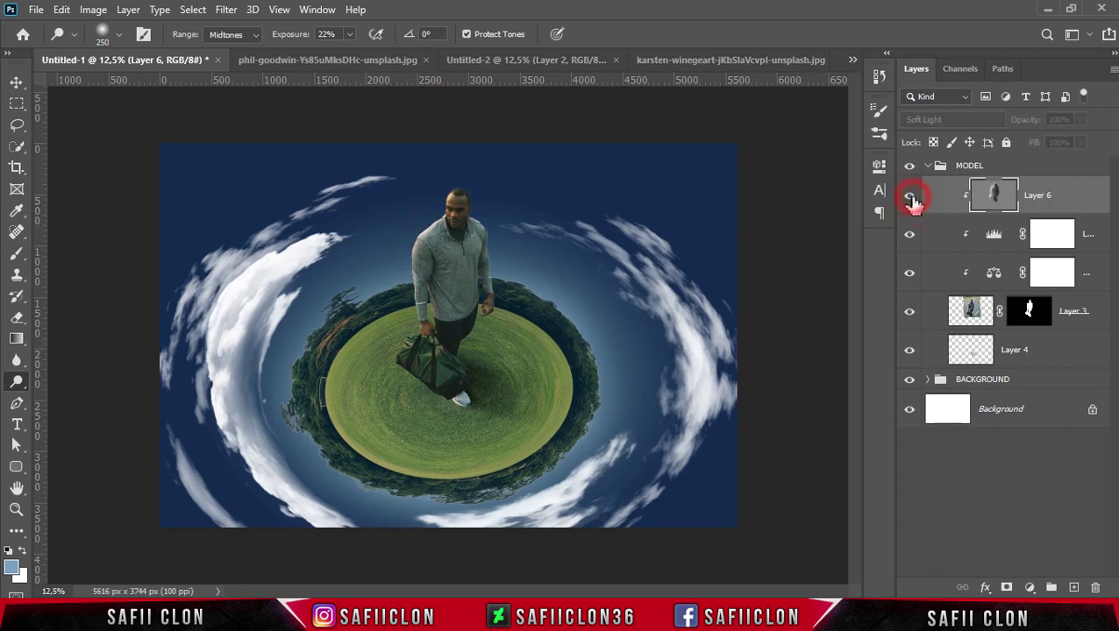
left_click(911, 199)
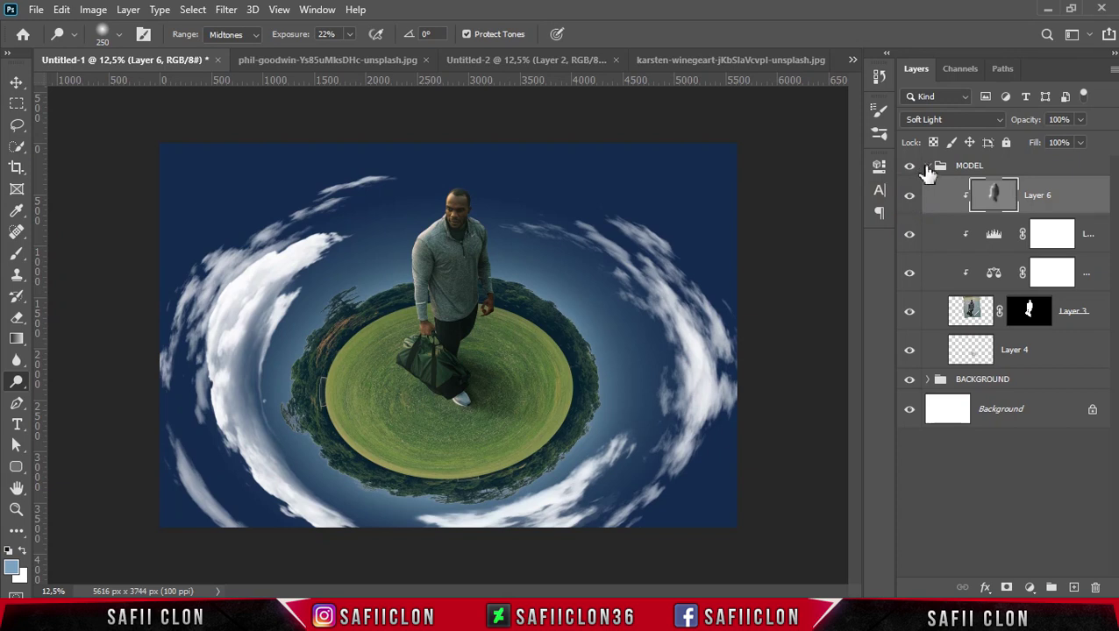
left_click(929, 167)
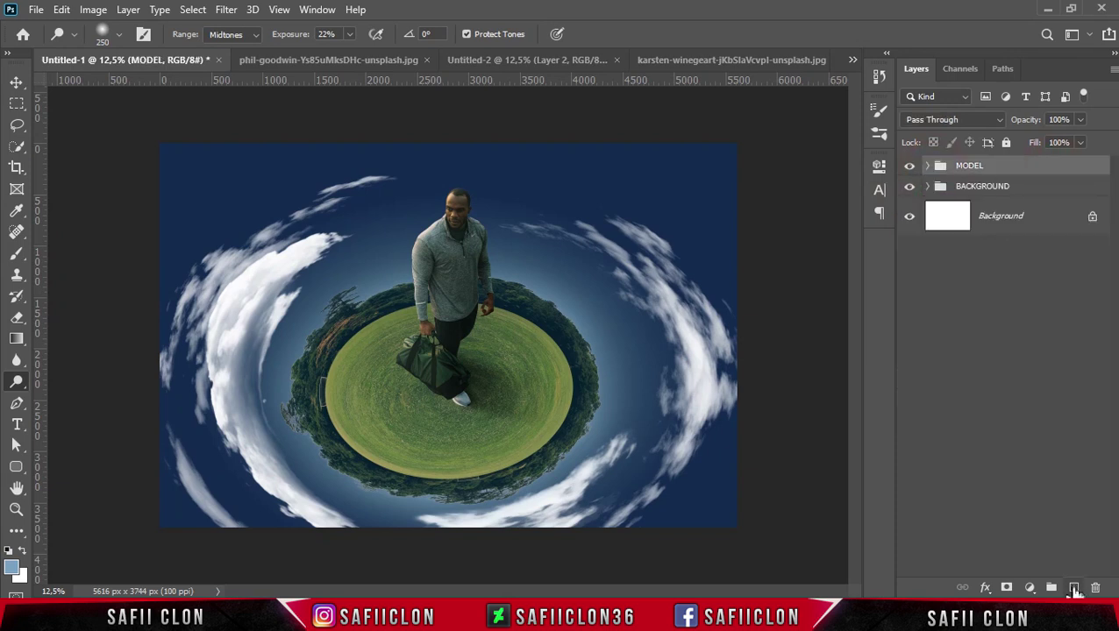
Add Layer 7 on top with a Soft Round brush at 11% opacity in black (000000).
left_click(1074, 589)
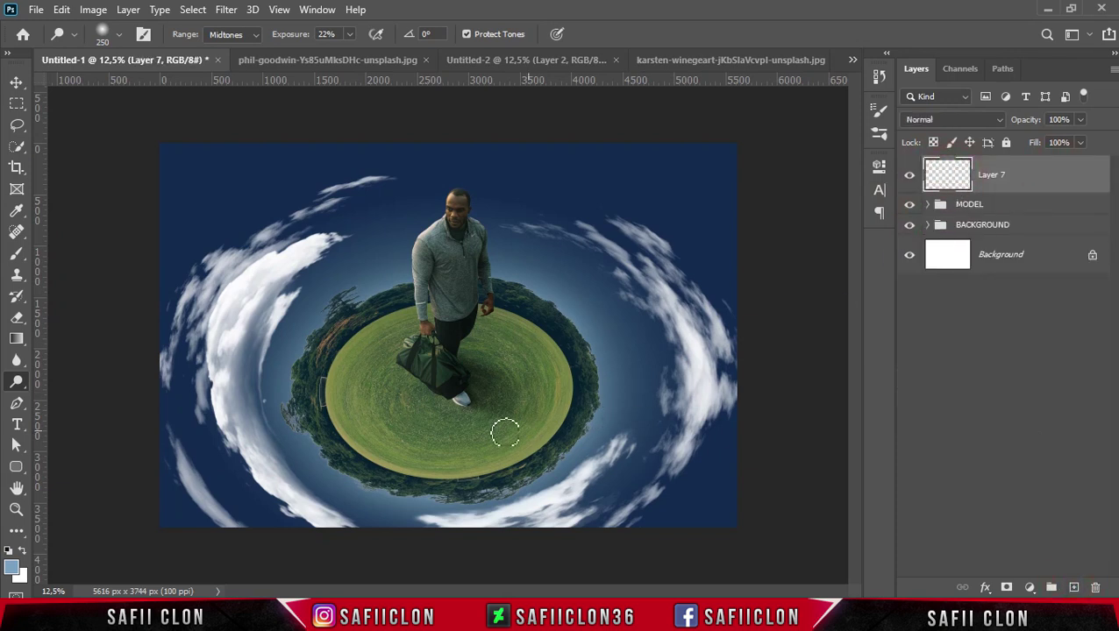
right_click(17, 254)
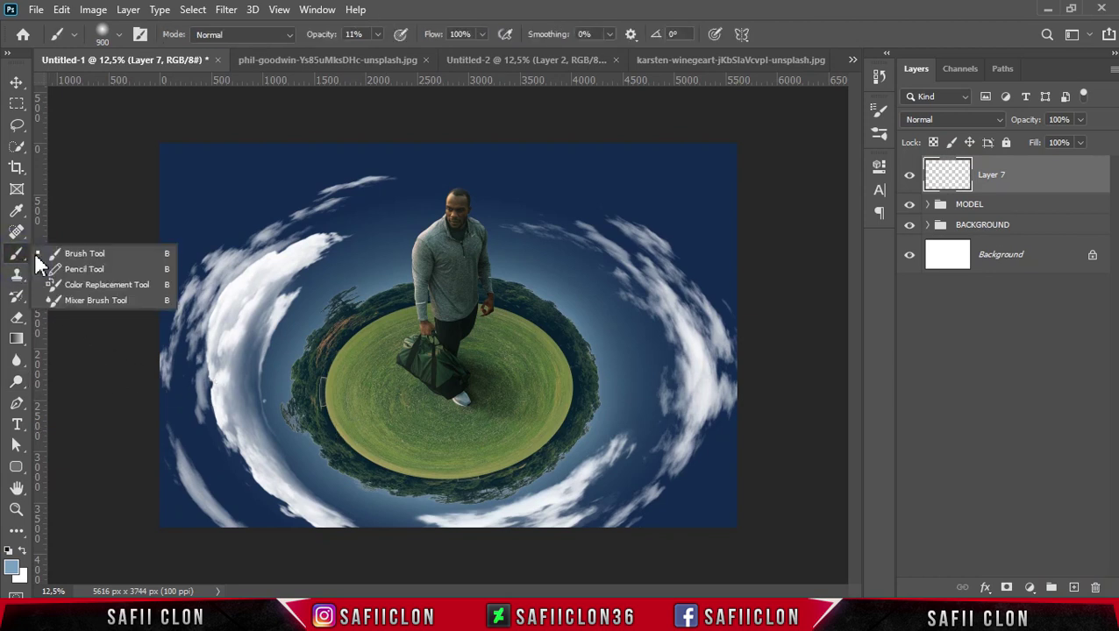
left_click(73, 251)
left_click(118, 35)
left_click(132, 202)
left_click(120, 39)
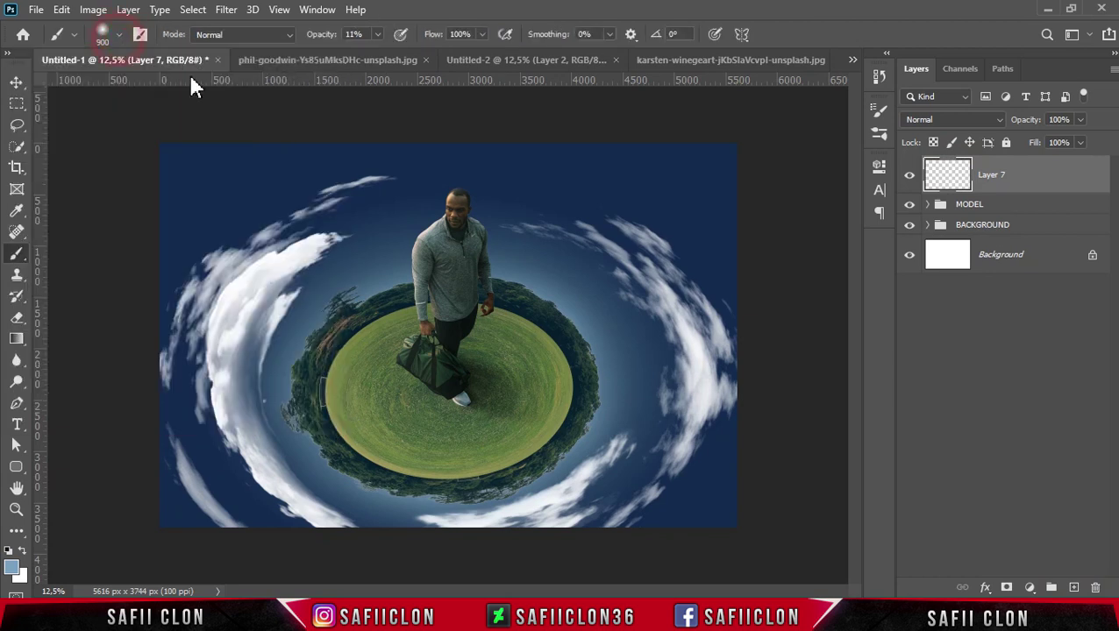
left_click(377, 34)
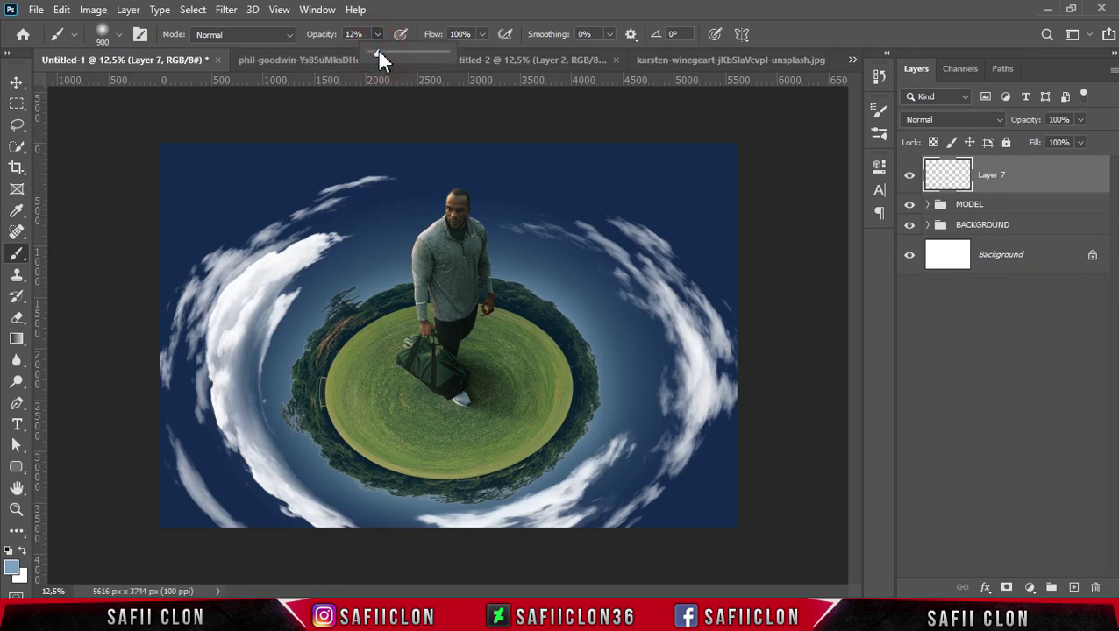
left_click(12, 568)
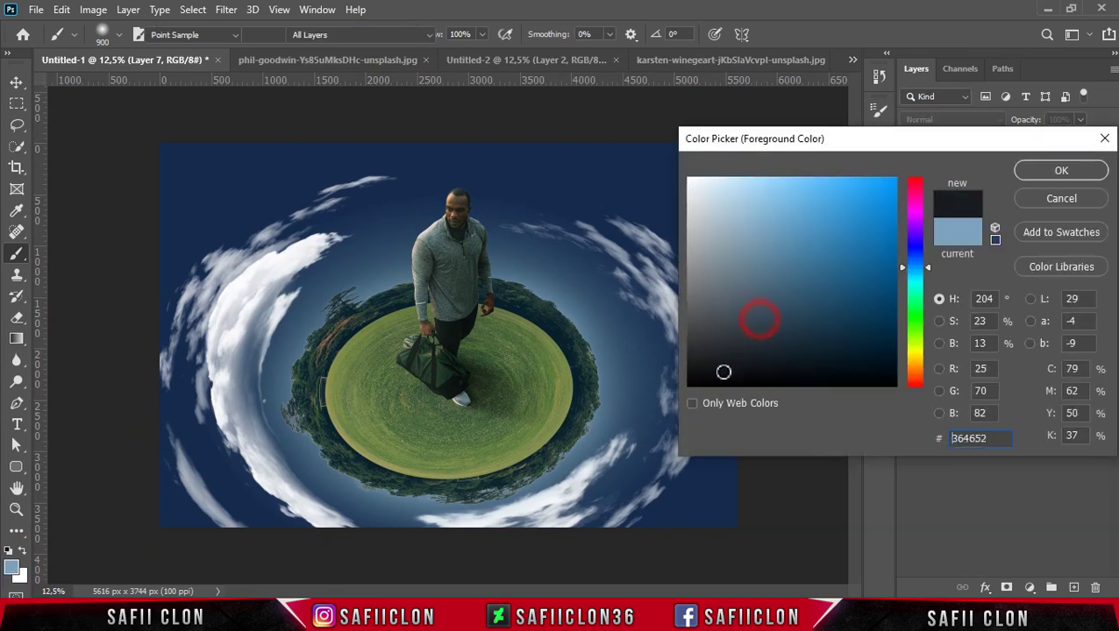
type("000000")
left_click(1056, 170)
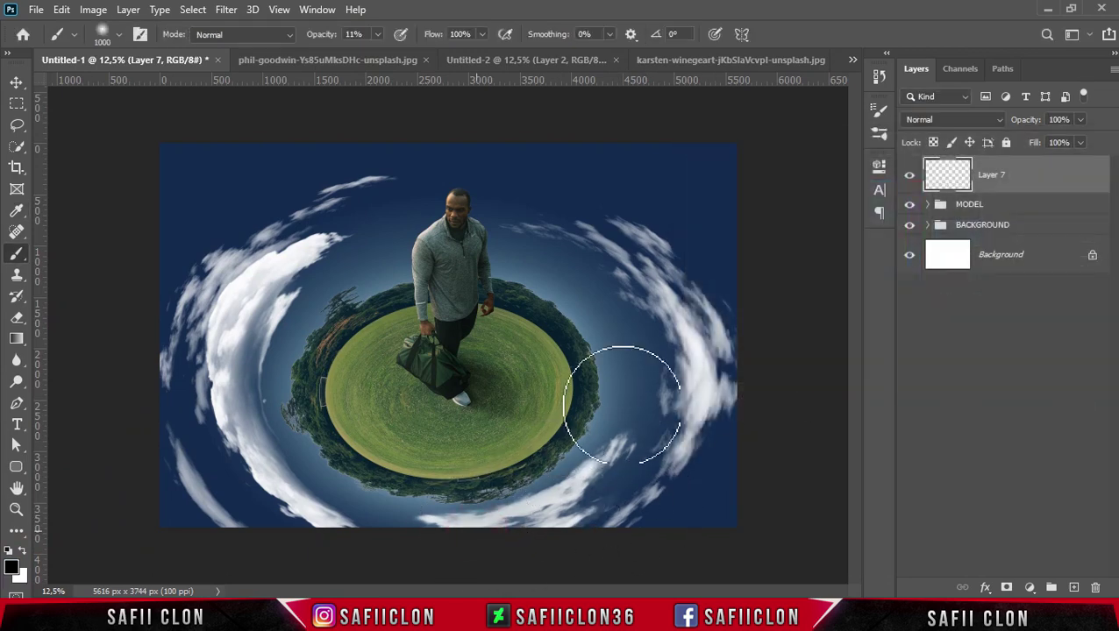
Paint a large soft dark vignette along the right edge, then add an empty Layer 8.
key("bracketright")
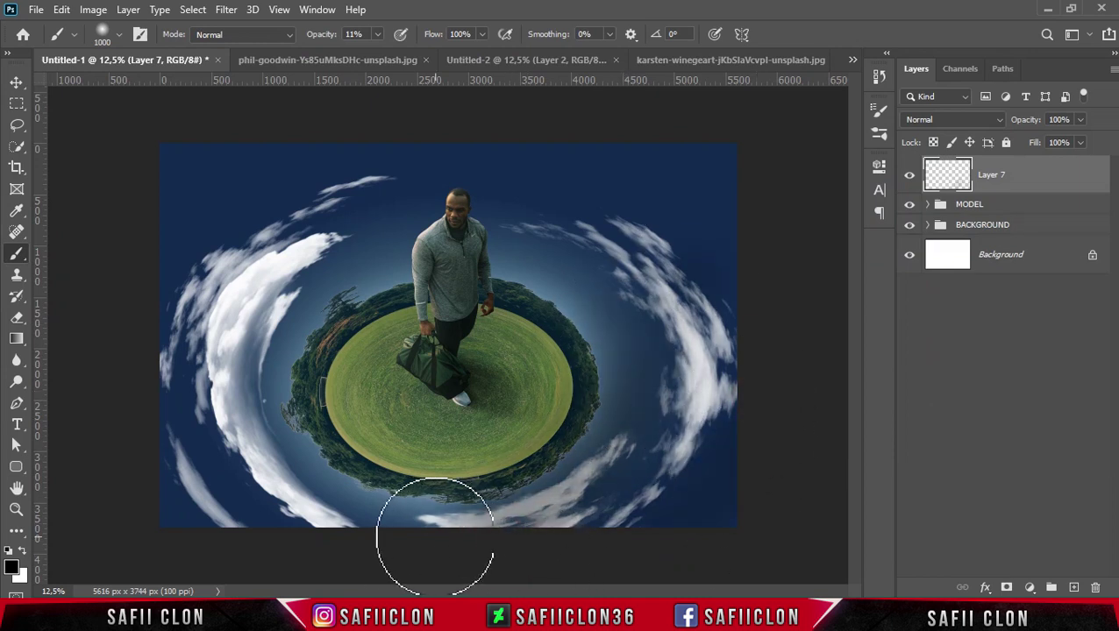
key("bracketright")
key("bracketright")
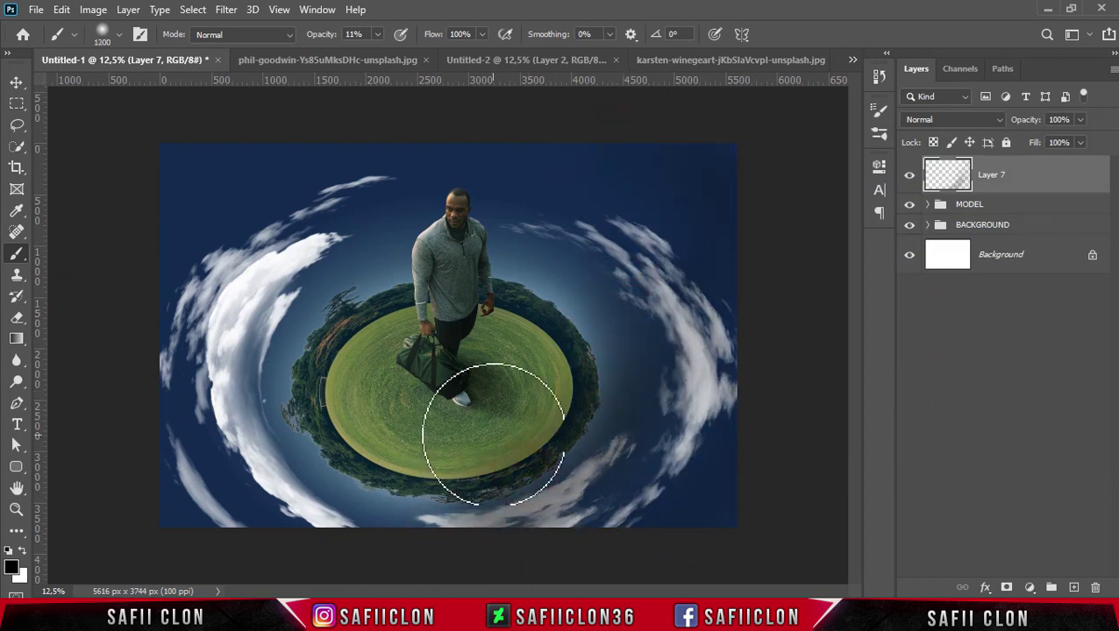
key("bracketright")
key("bracketright")
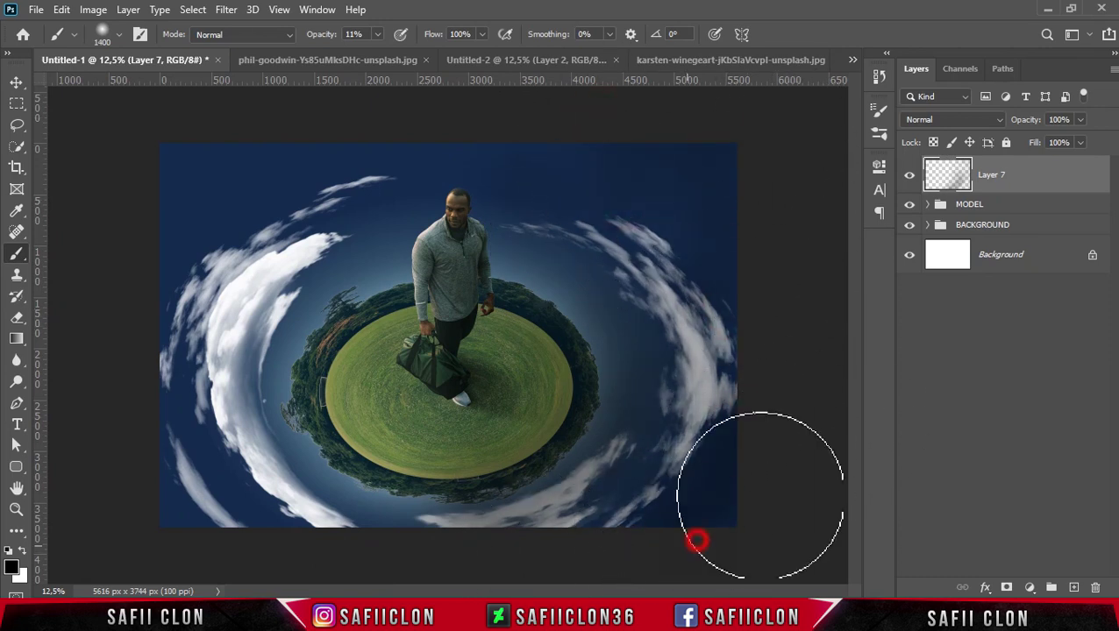
key("bracketleft")
key("bracketleft")
key("bracketleft")
key("bracketleft")
key("bracketleft")
key("bracketleft")
key("bracketleft")
key("bracketright")
key("bracketright")
key("bracketright")
key("bracketright")
mouse_move(736, 186)
left_mouse_down()
mouse_move(585, 429)
mouse_move(519, 419)
mouse_move(451, 536)
mouse_move(545, 489)
left_mouse_up()
key("bracketleft")
key("bracketleft")
key("bracketleft")
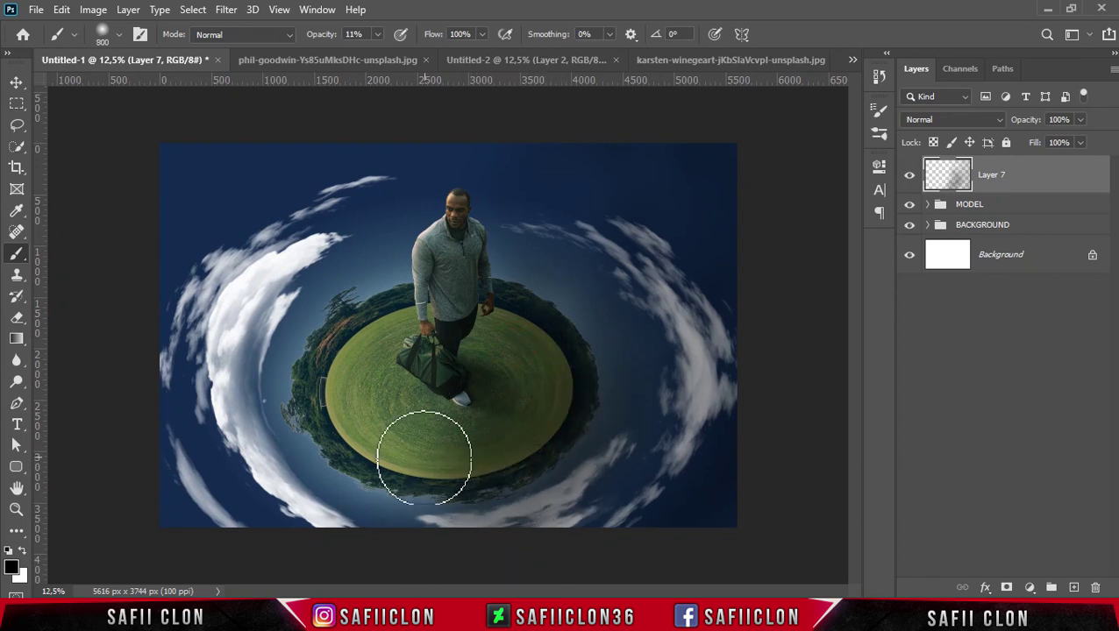
left_click(910, 180)
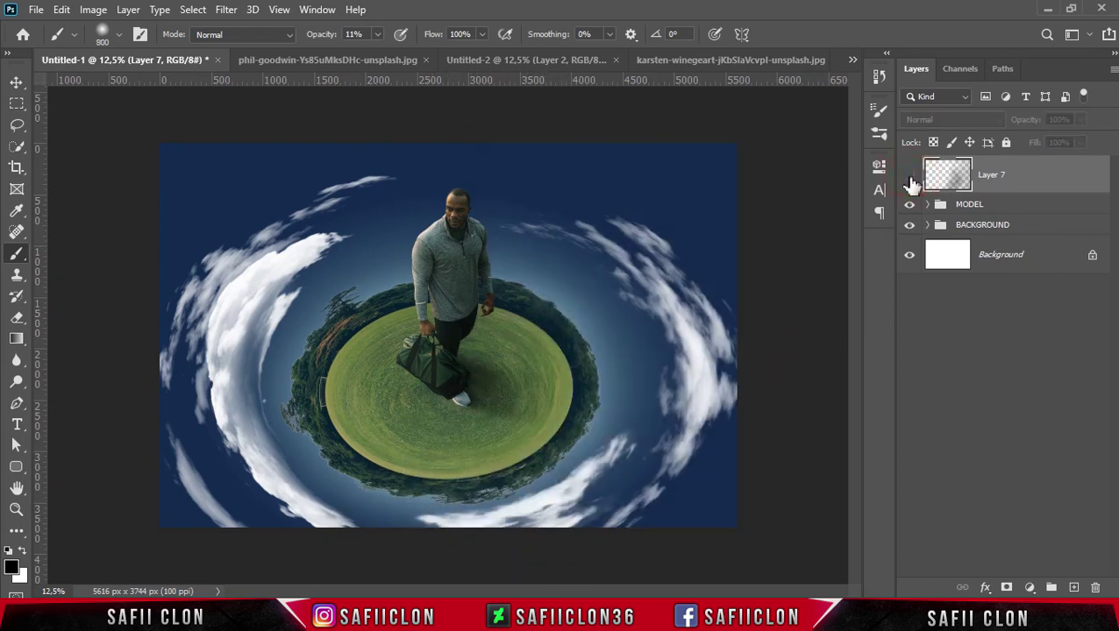
left_click(910, 182)
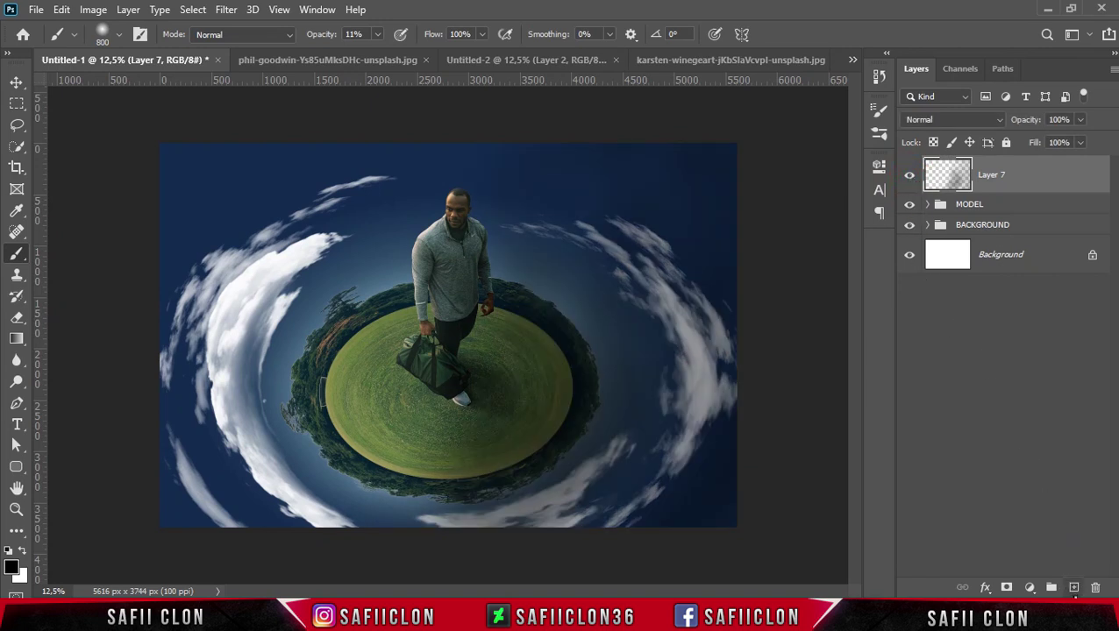
left_click(1075, 588)
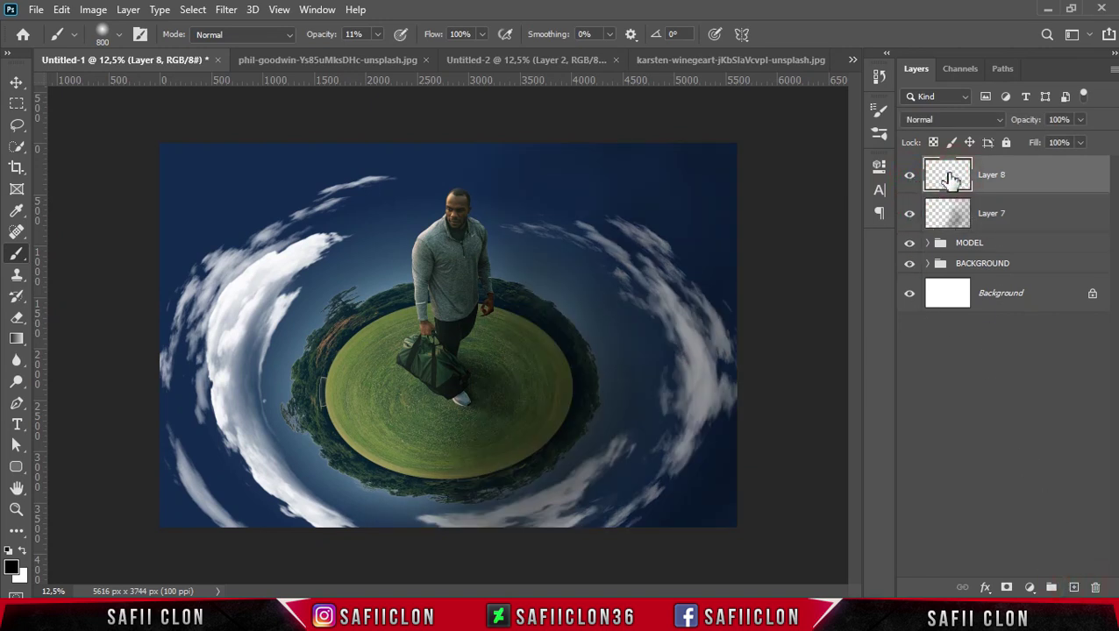
Keep the regular brush and set the foreground colour to light orange fec584.
right_click(16, 253)
left_click(50, 252)
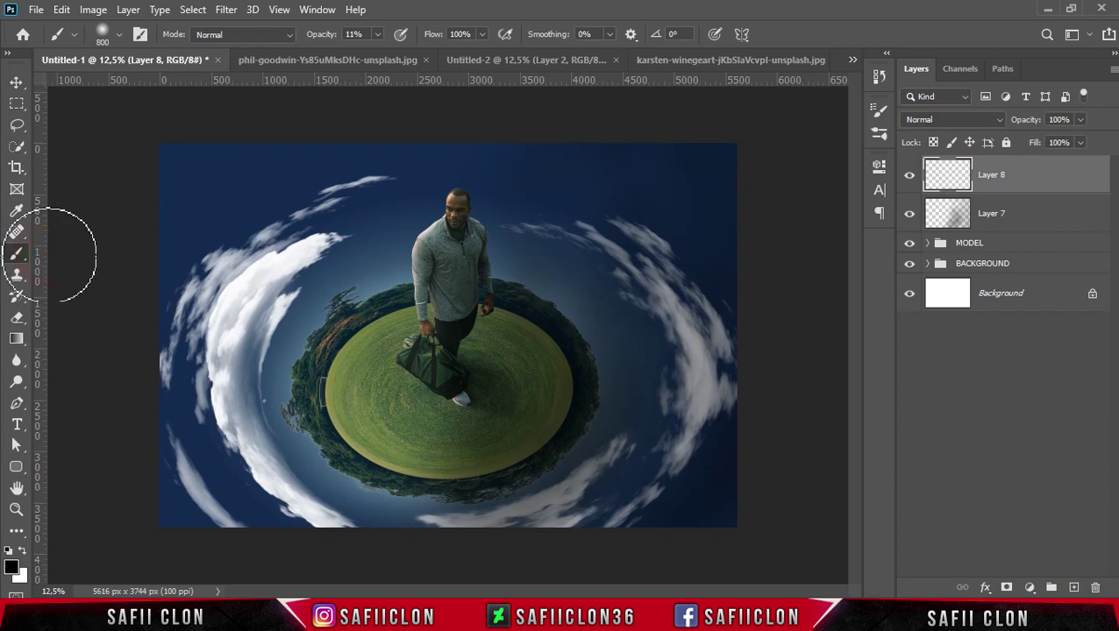
left_click(12, 568)
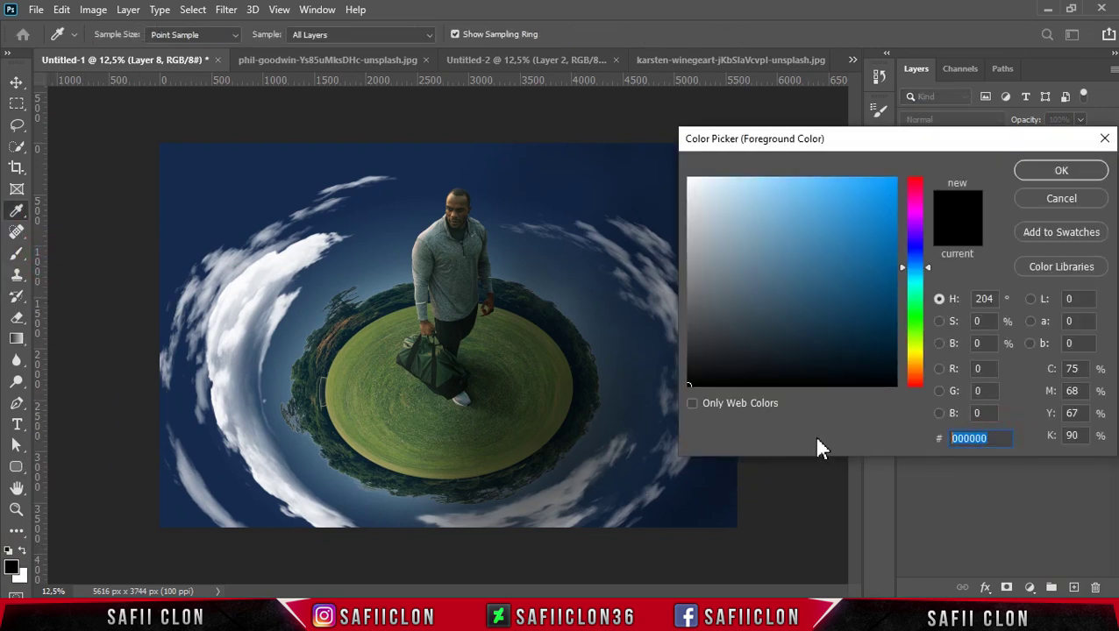
type("fe")
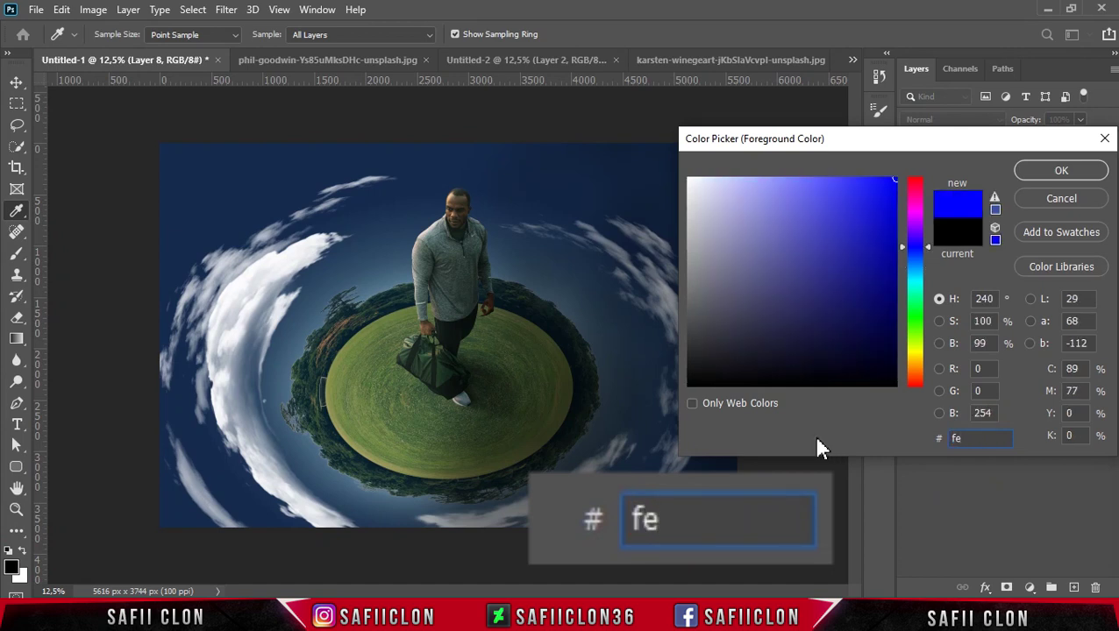
type("c58")
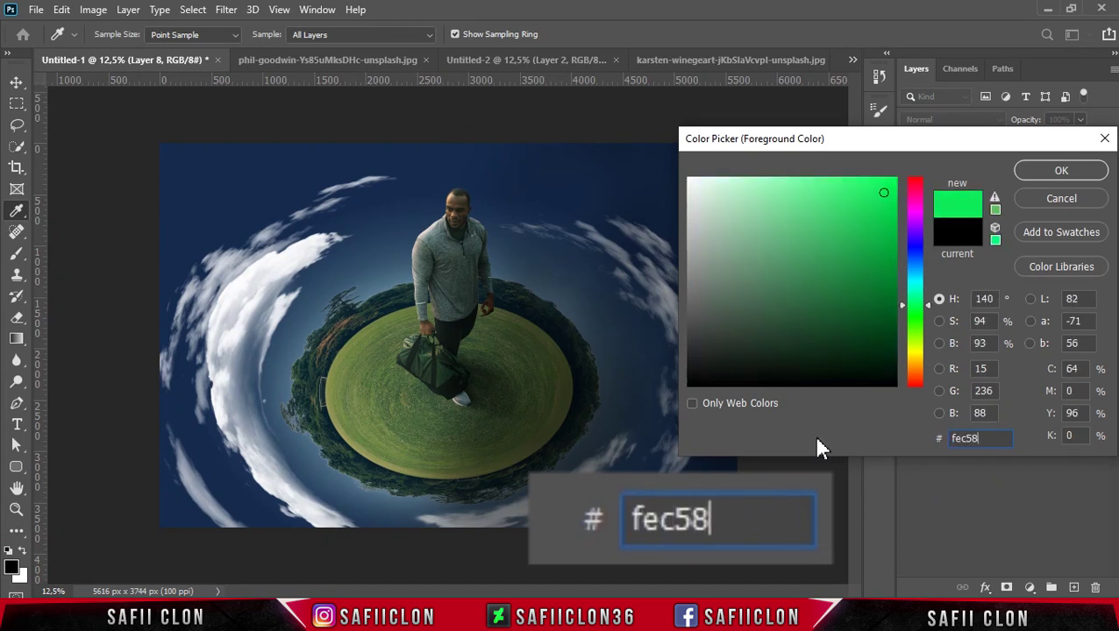
type("4")
double_click(1007, 438)
left_click(1028, 170)
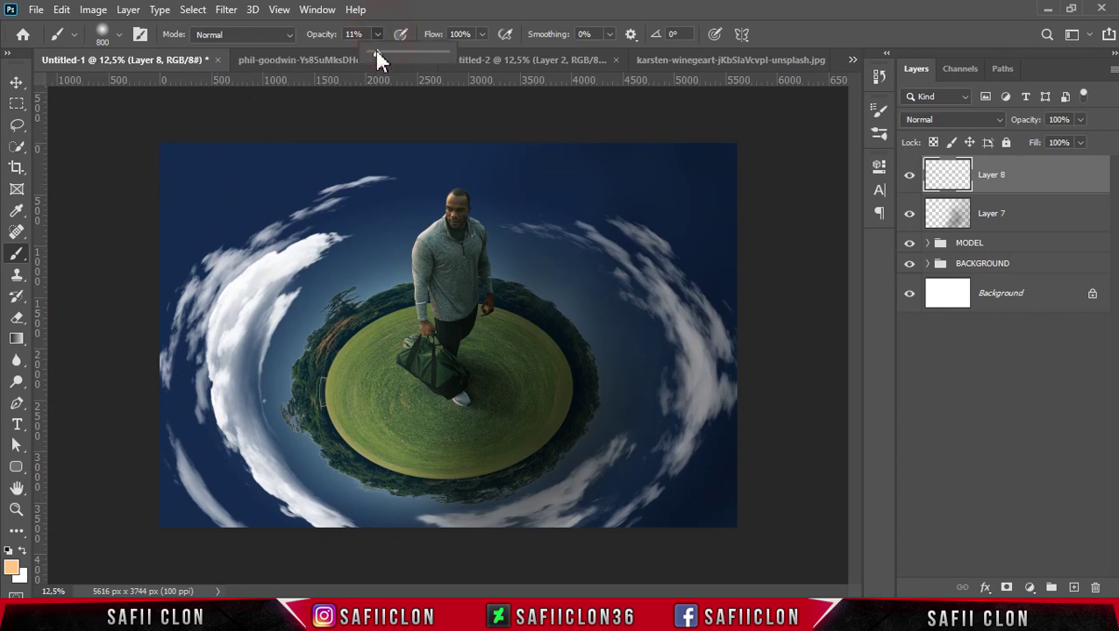
Paint faint peach dabs in Layer 8's upper-left sky and set it to Color Burn.
left_click(211, 150)
left_click(147, 223)
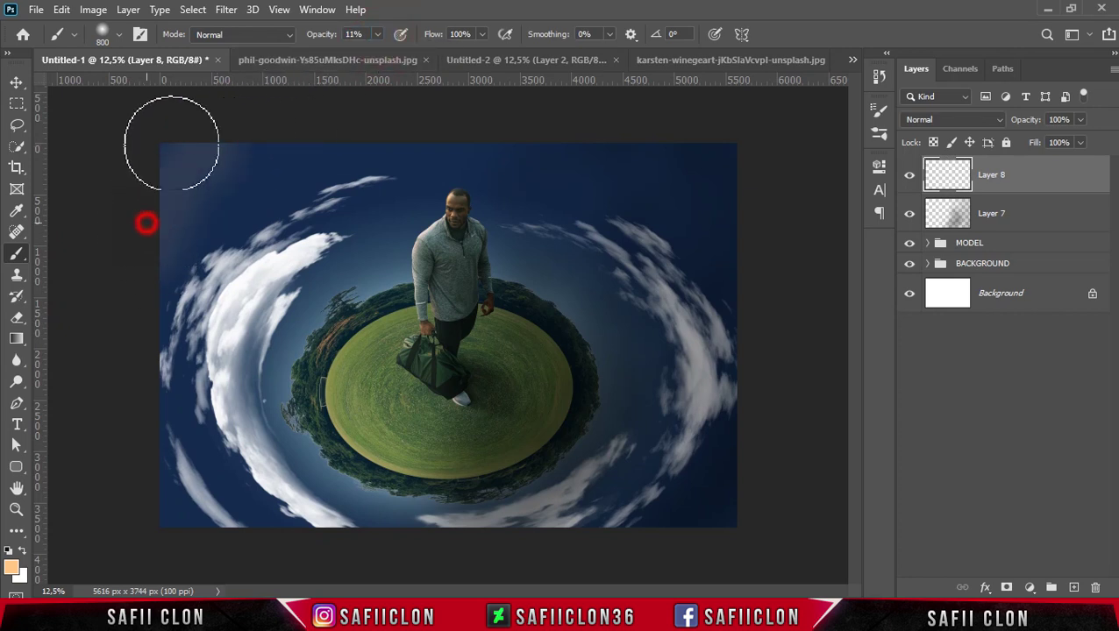
left_click(950, 123)
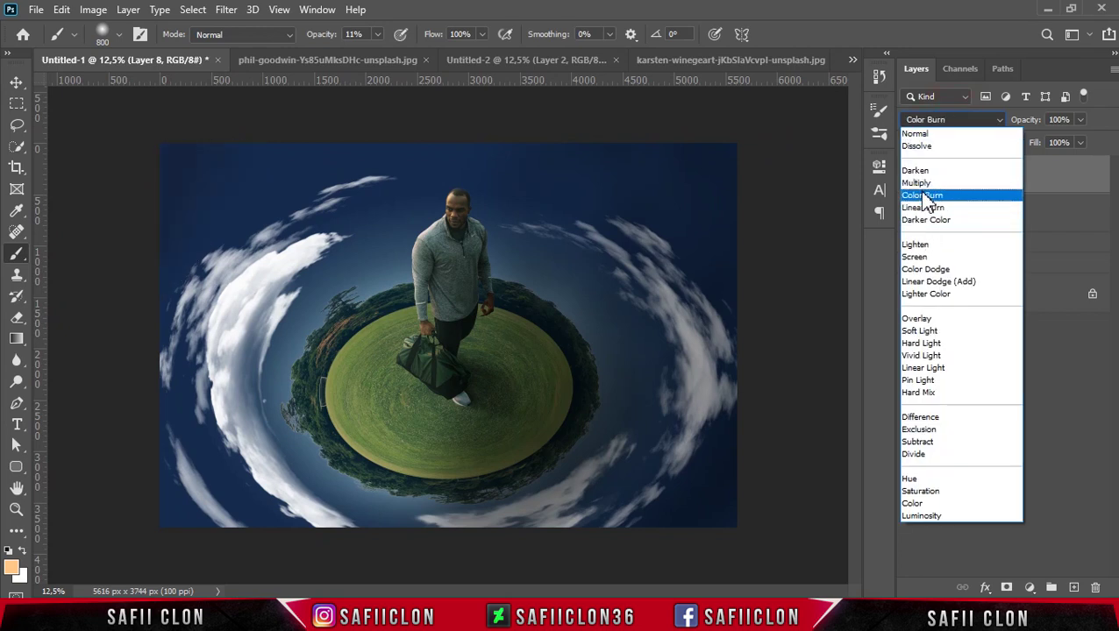
left_click(923, 196)
Darken the top-left corner, left edge and upper-left clouds, then add empty Layer 9.
left_click(158, 128)
left_click(360, 134)
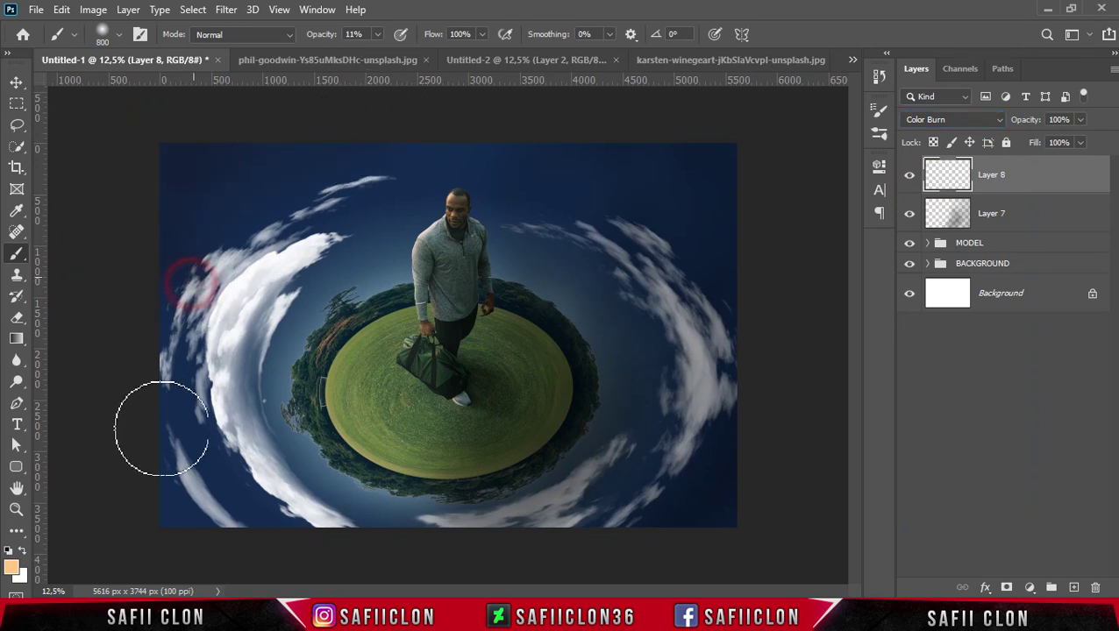
left_click(263, 171)
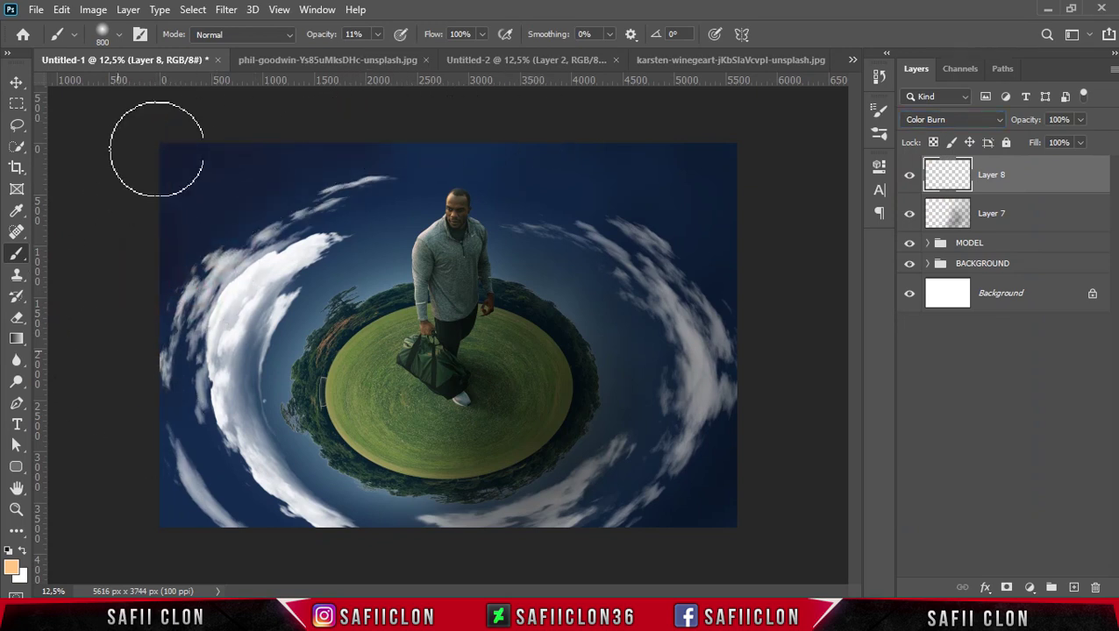
left_click(142, 197)
left_click(224, 166)
left_click(297, 166)
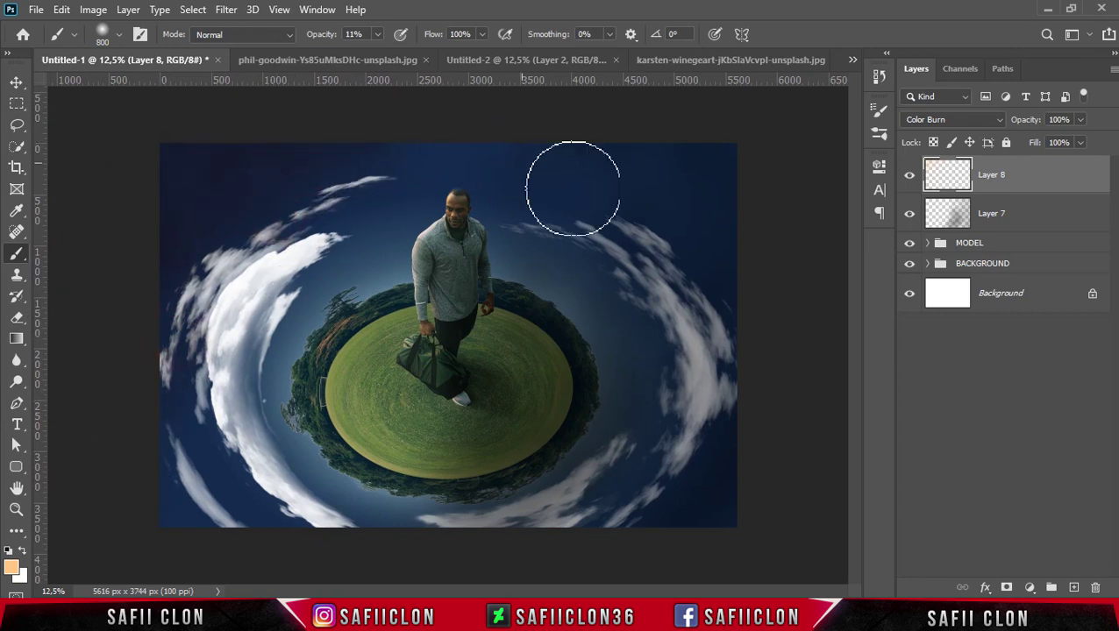
left_click(1074, 587)
left_click(947, 175)
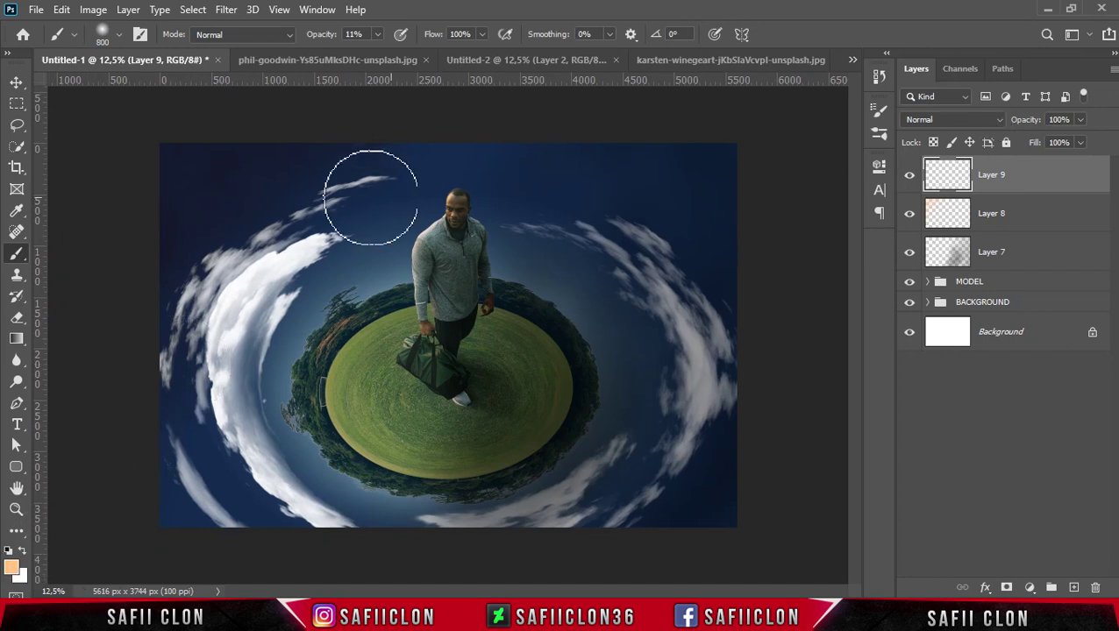
Set Layer 9 to Hard Light and paint orange glow along the upper-left edges.
left_click(231, 193)
left_click(998, 121)
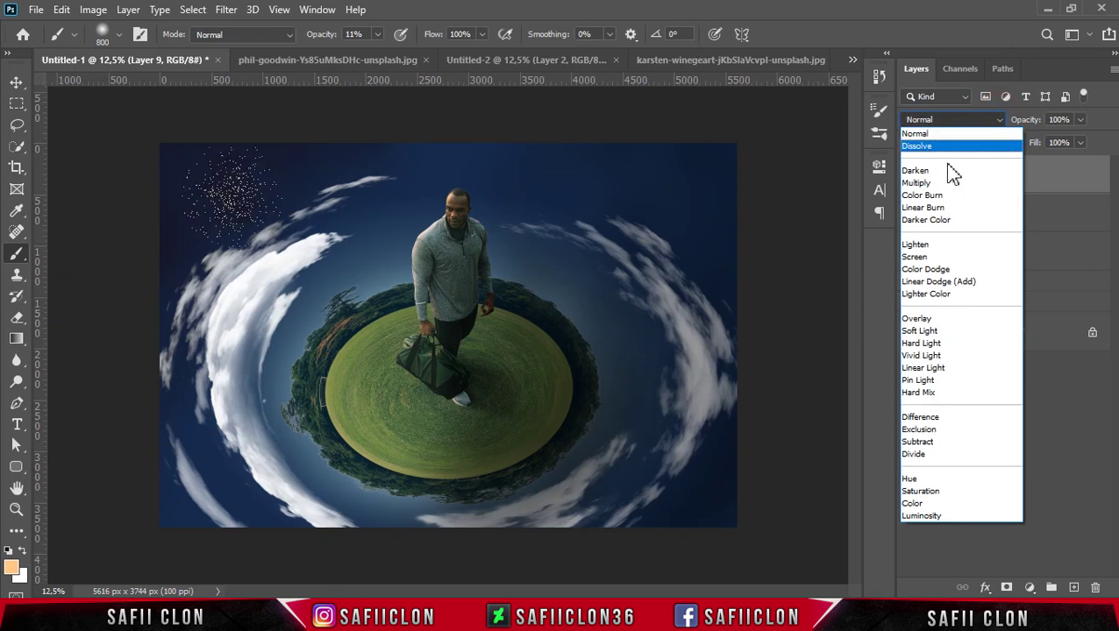
left_click(926, 344)
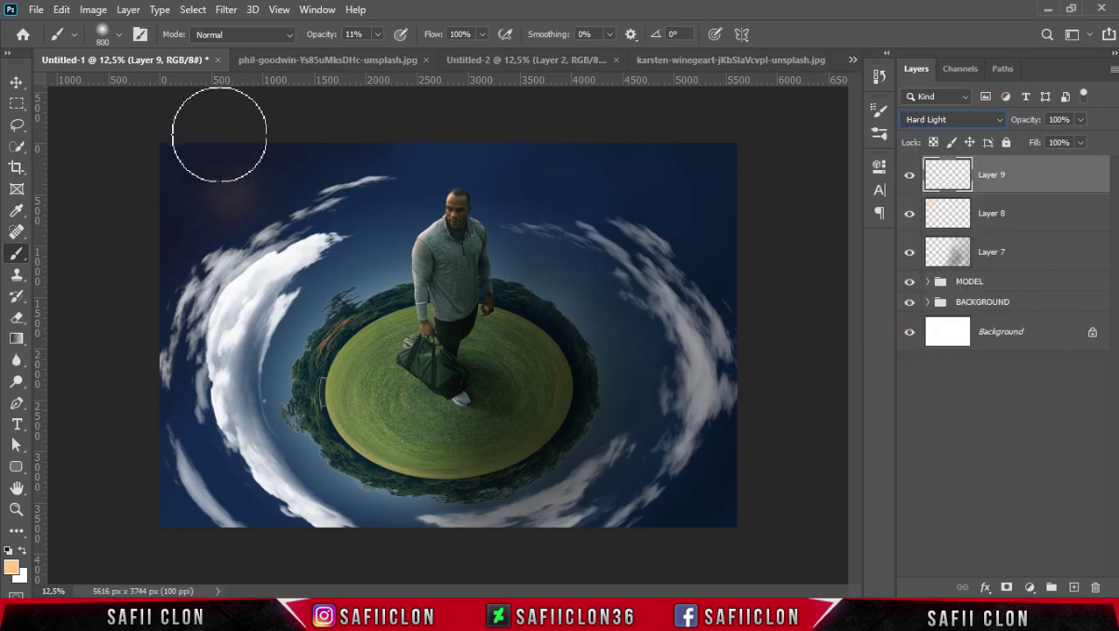
left_click(188, 182)
left_click_drag(119, 332, 213, 109)
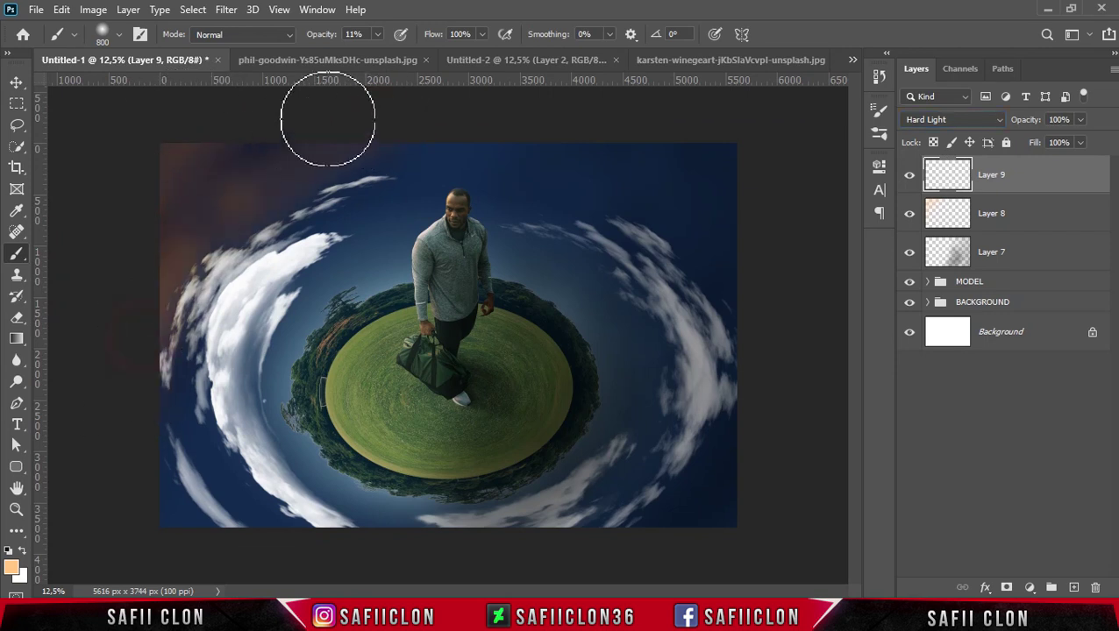
Enlarge the brush to 1200 and tint the left edge, top edge and clouds orange.
key("bracketright")
key("bracketright")
left_click_drag(148, 480, 183, 367)
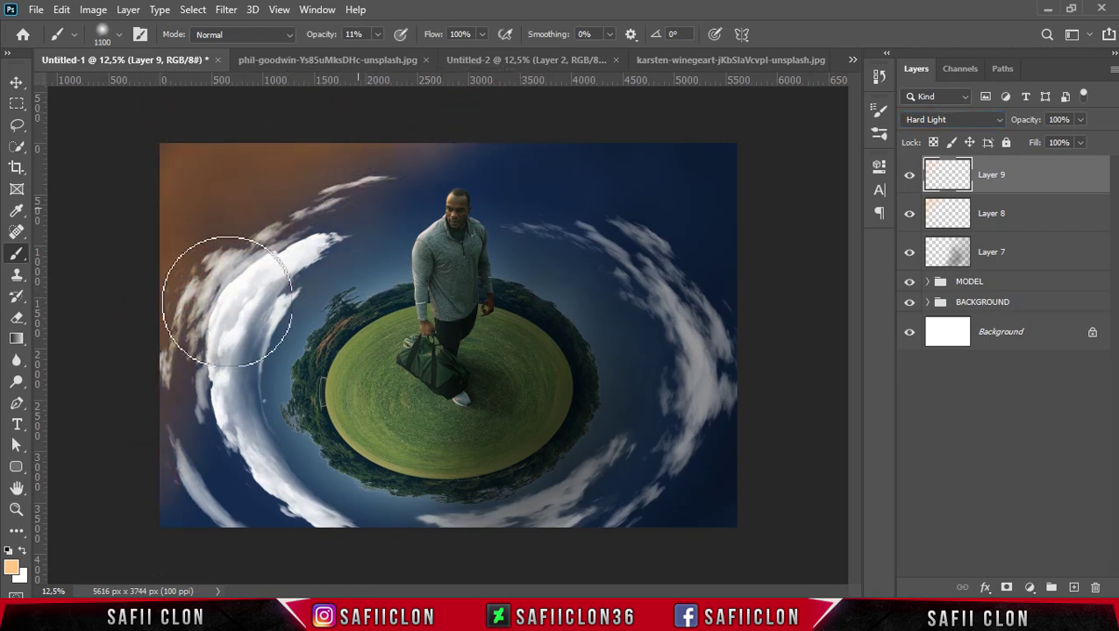
key("bracketright")
left_click(199, 199)
key("bracketright")
left_click_drag(155, 120, 242, 120)
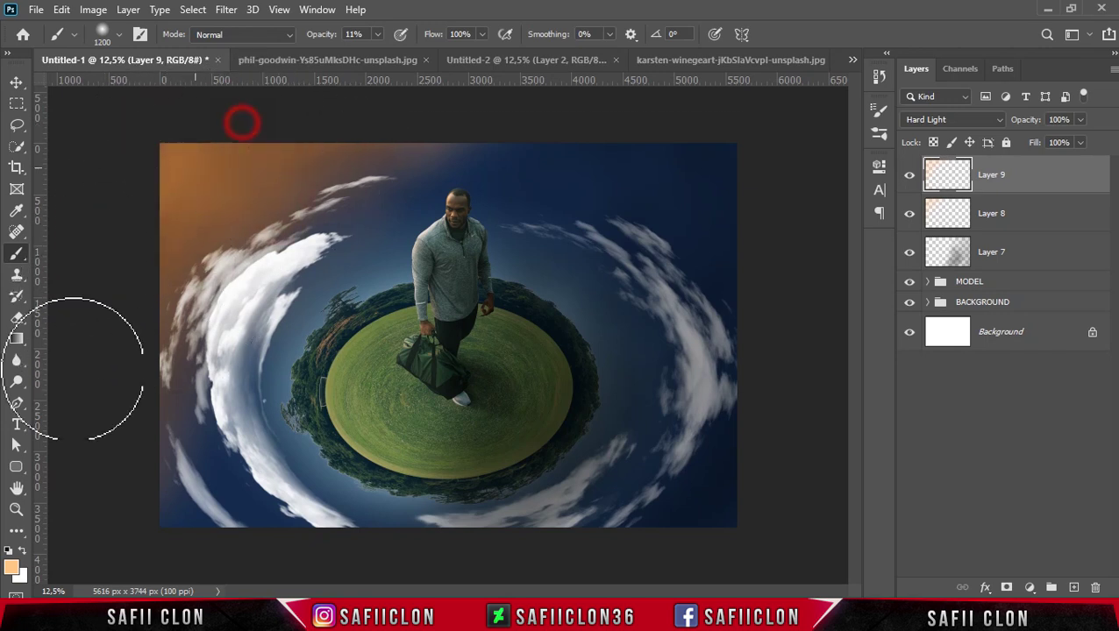
left_click(332, 280)
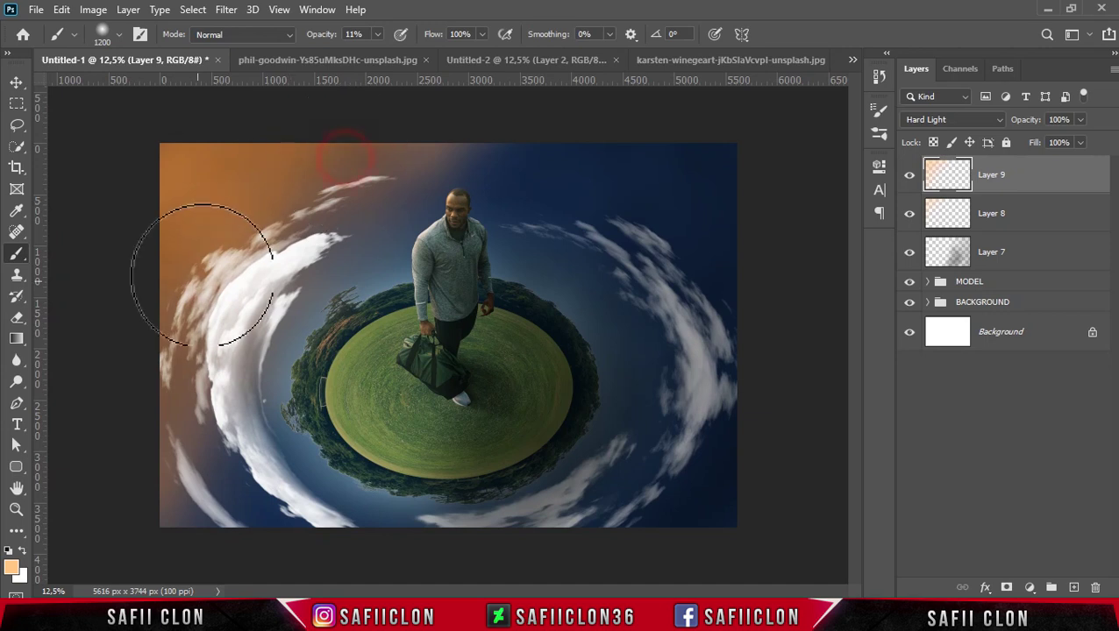
Toggle Layer 9's visibility off and on to compare the orange glow.
left_click(909, 177)
left_click(910, 178)
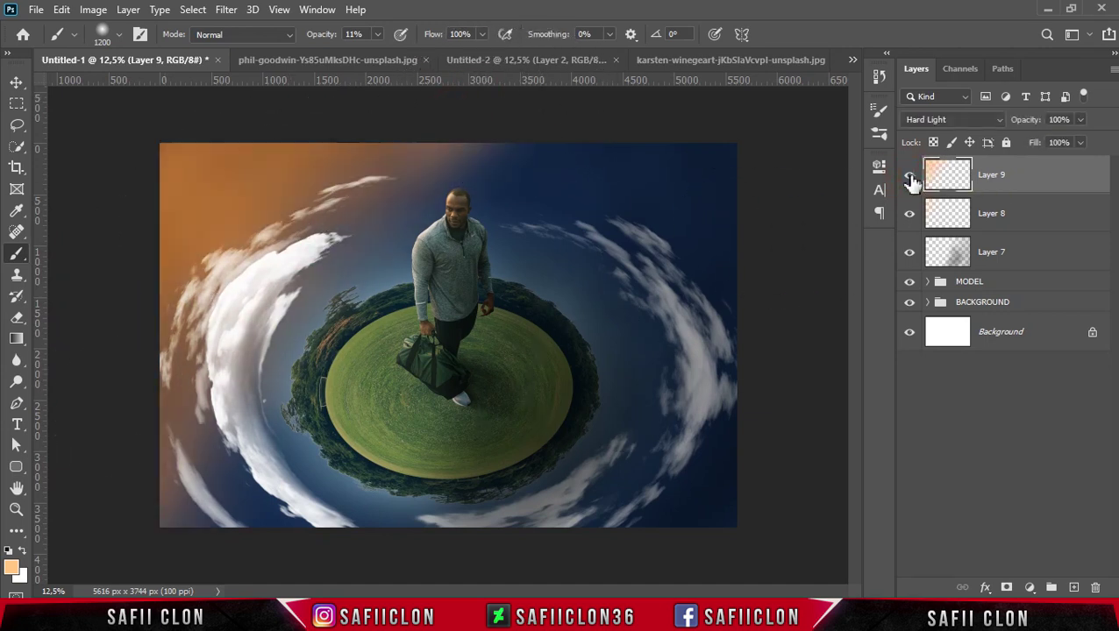
left_click(1004, 286)
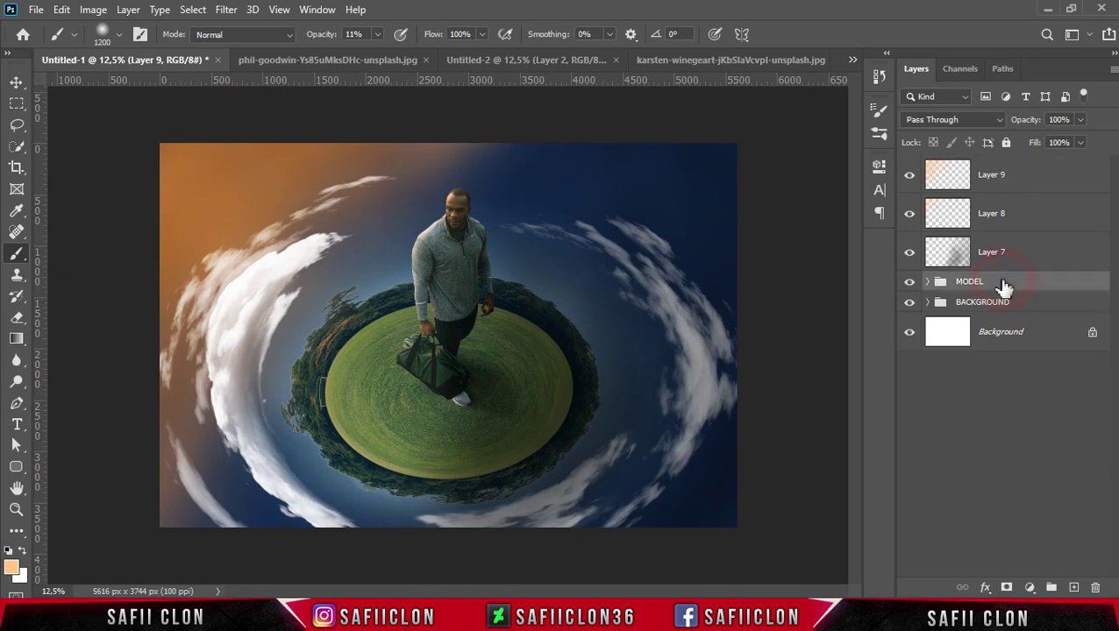
Add Layer 10 inside the MODEL group, clipped to the man's Layer 6.
left_click(927, 282)
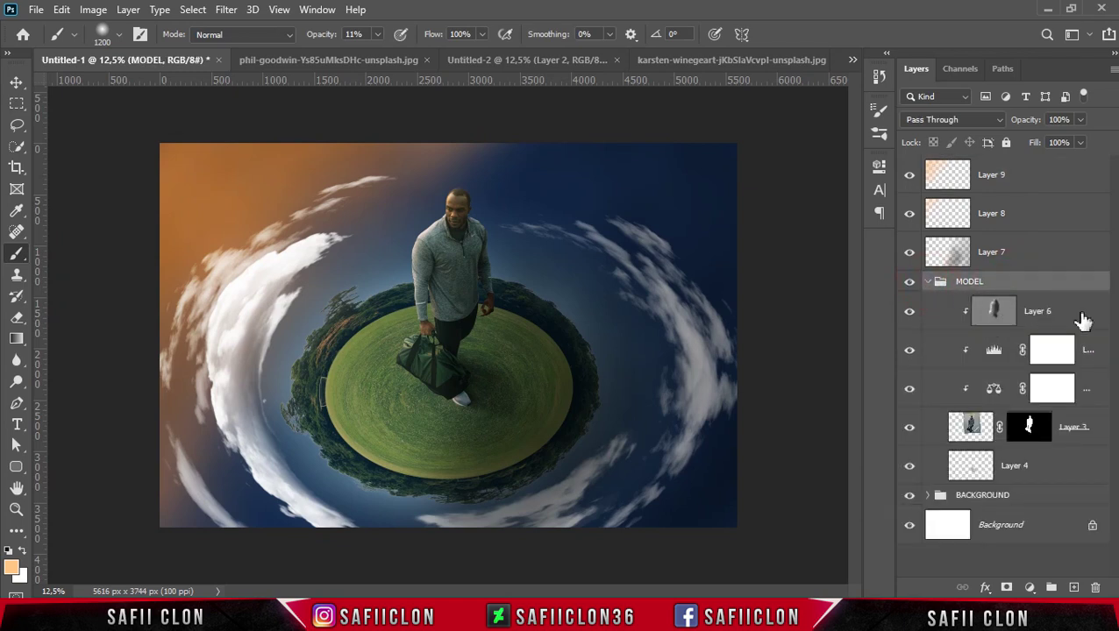
left_click(1084, 321)
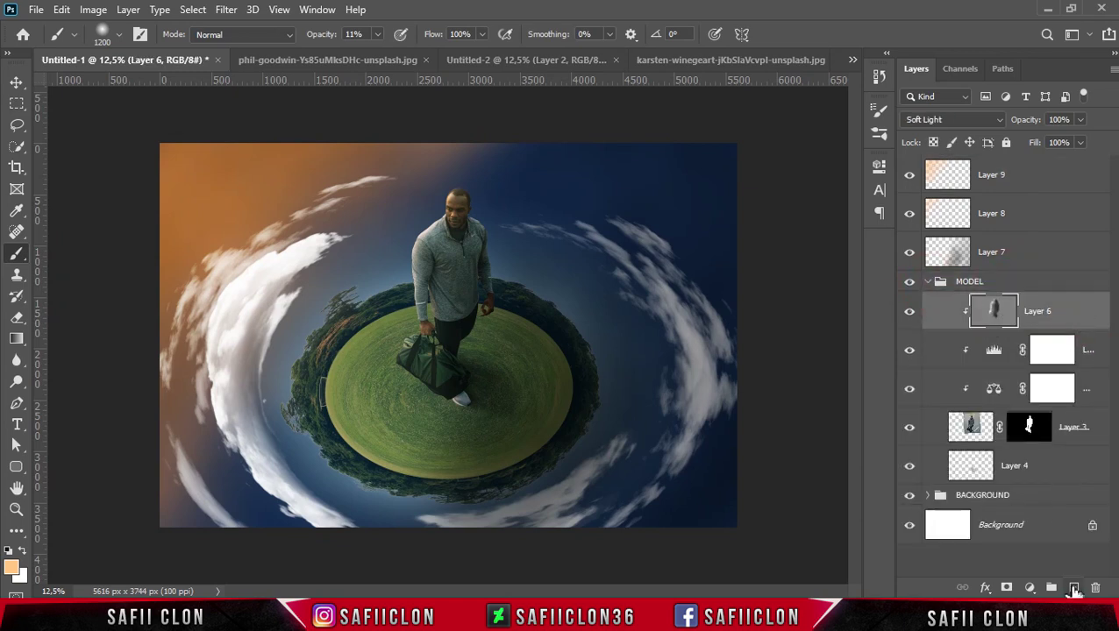
left_click(1074, 588)
right_click(1046, 309)
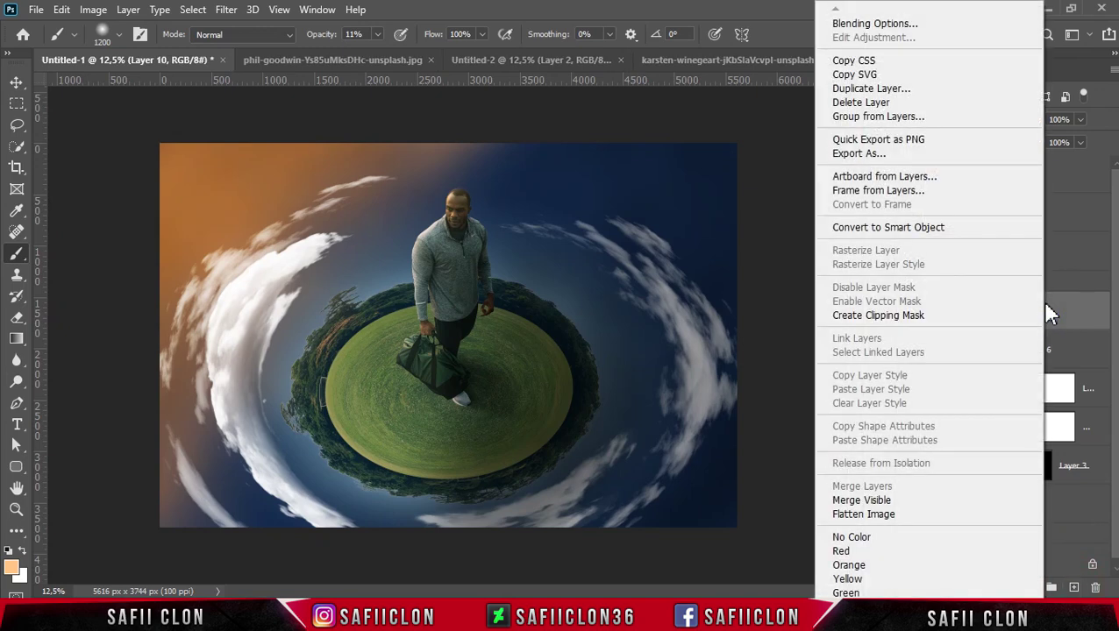
left_click(921, 316)
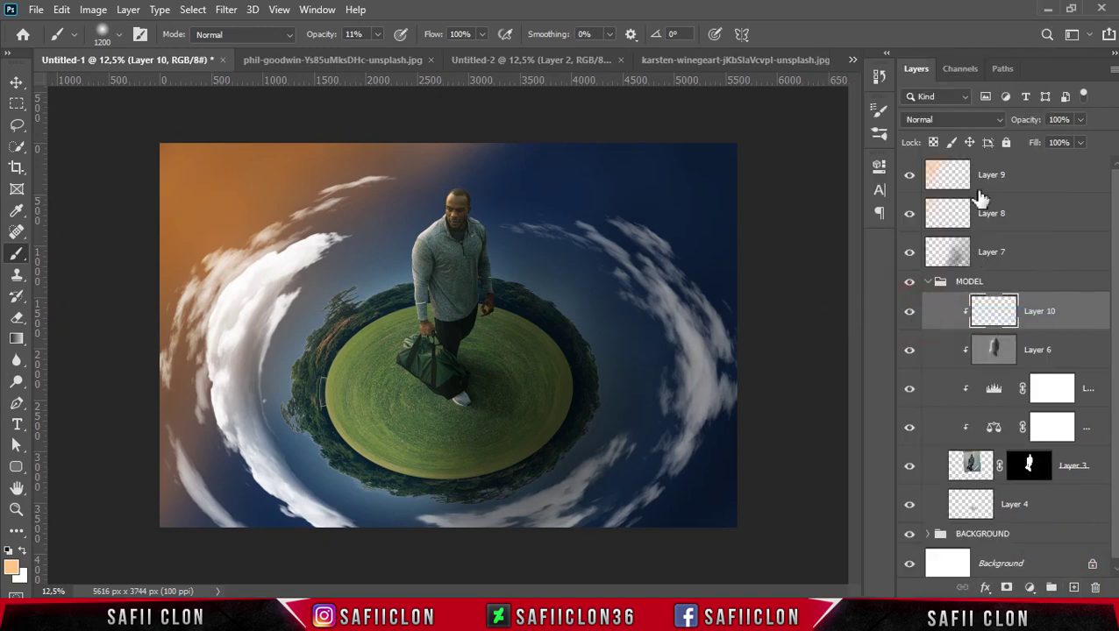
Set Layer 10 to Overlay blending with the regular brush active.
left_click(993, 123)
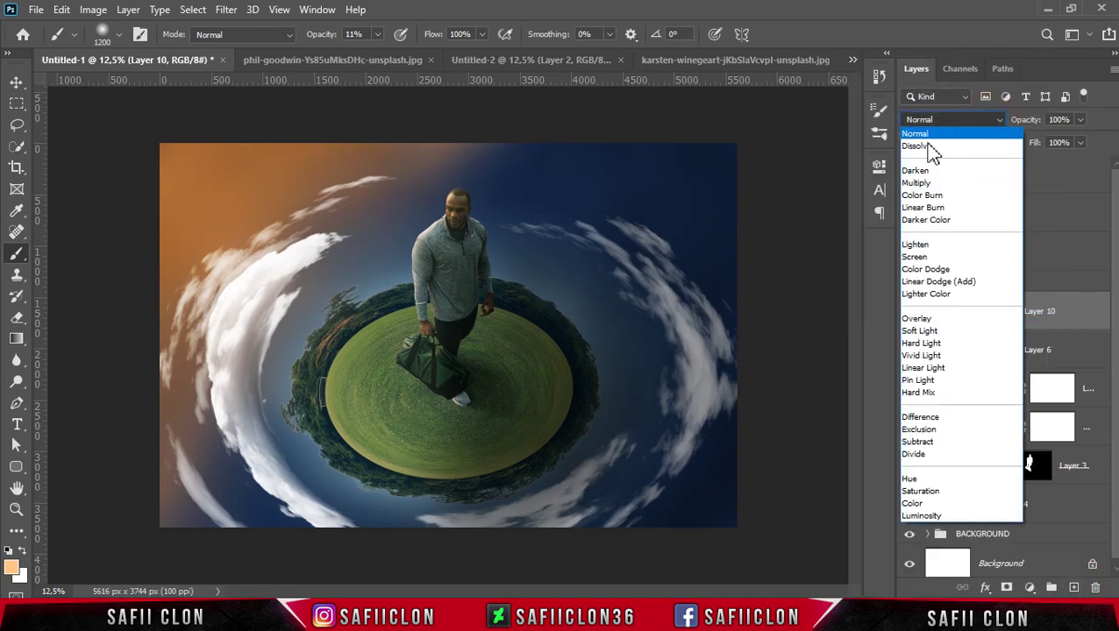
left_click(927, 315)
right_click(16, 254)
left_click(54, 253)
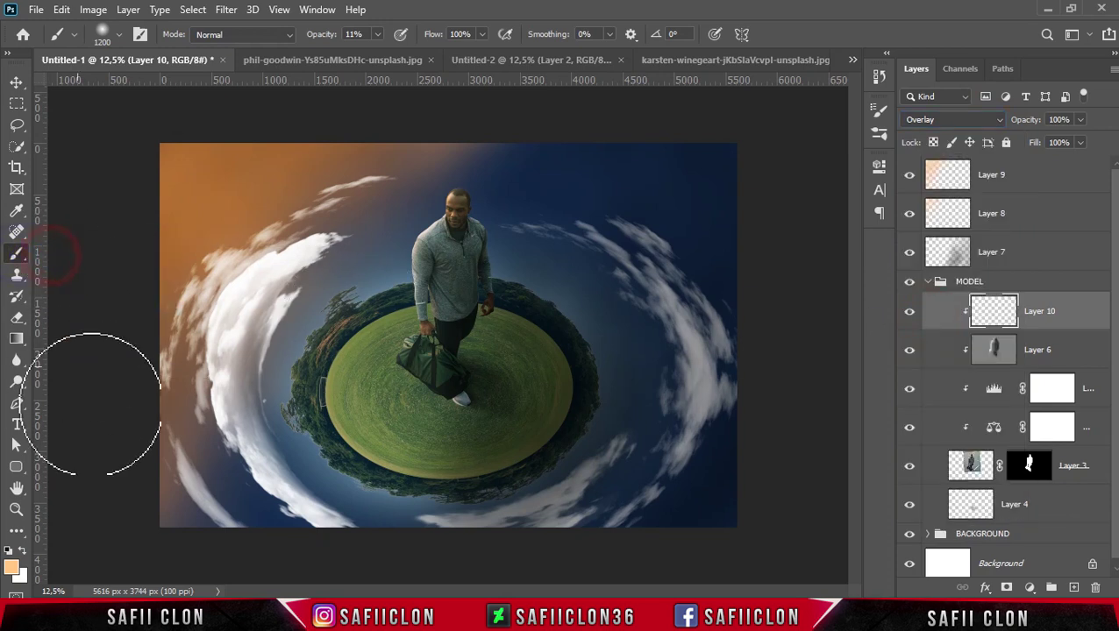
Set the brush opacity to 13% and shrink the brush to 300.
left_click(378, 35)
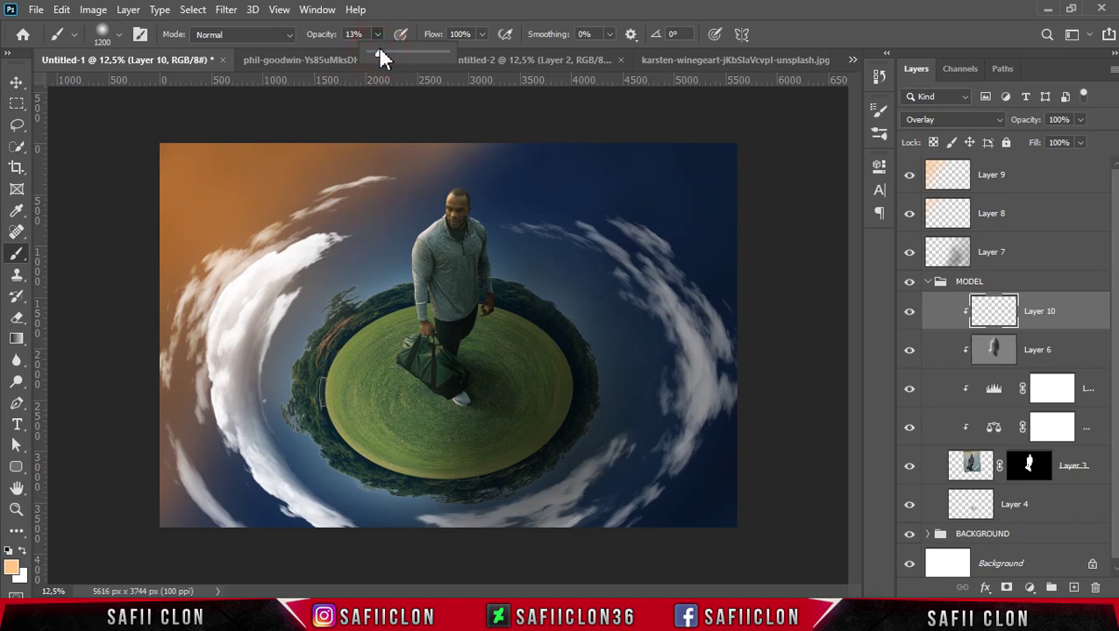
left_click(377, 35)
key("bracketleft")
key("bracketleft")
key("bracketleft")
key("bracketleft")
key("bracketleft")
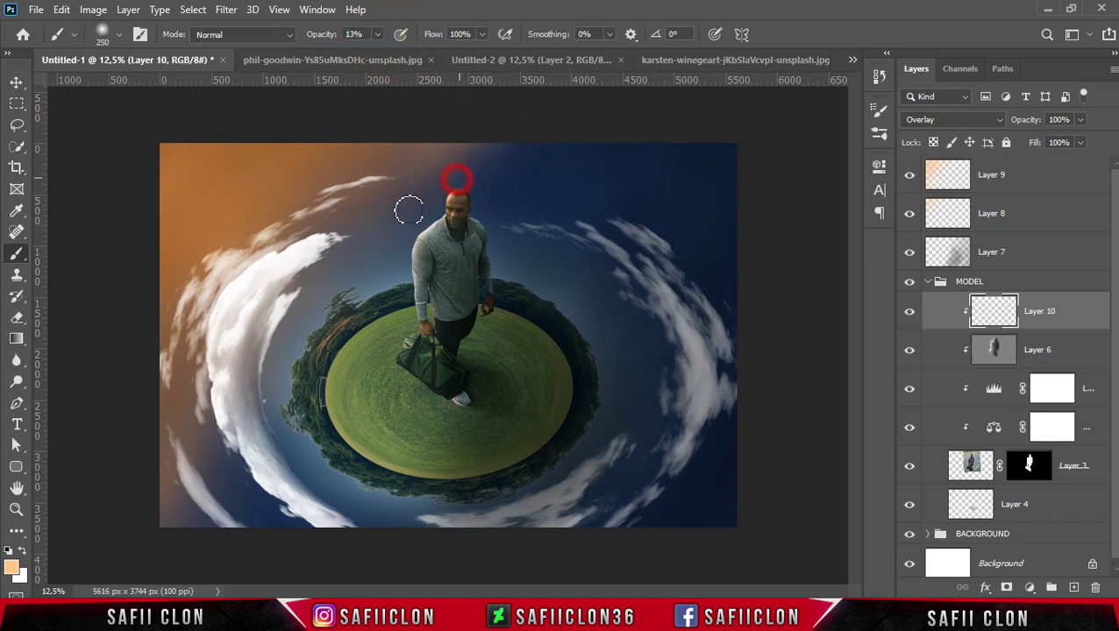
key("bracketleft")
left_click(412, 283)
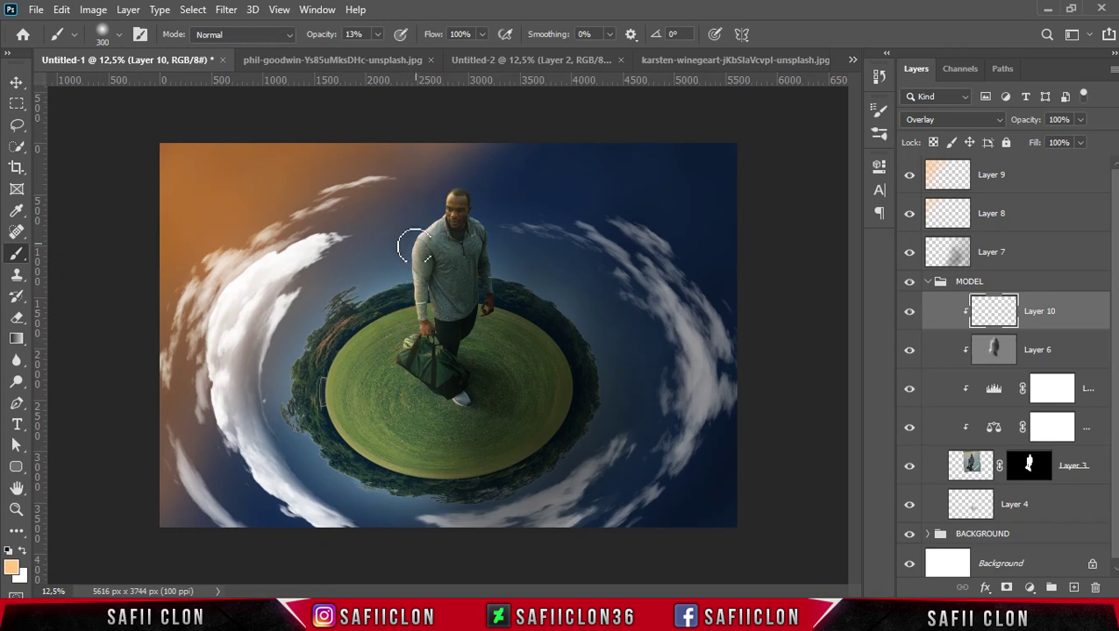
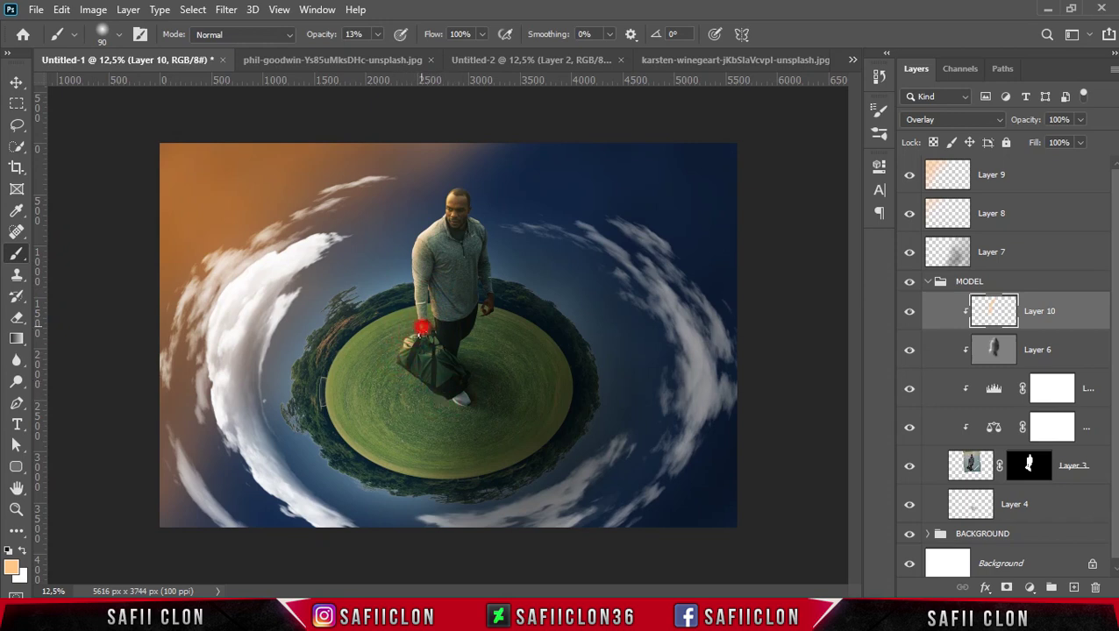
Collapse MODEL, expand BACKGROUND, and add a new layer above its Levels adjustment.
left_click(929, 283)
left_click(1023, 305)
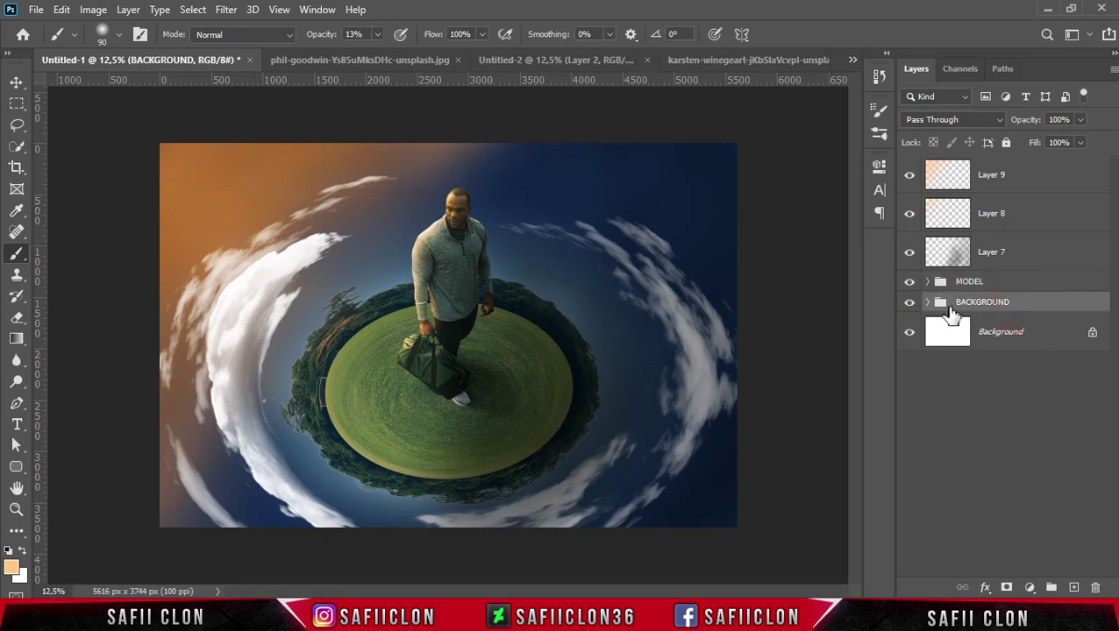
left_click(928, 303)
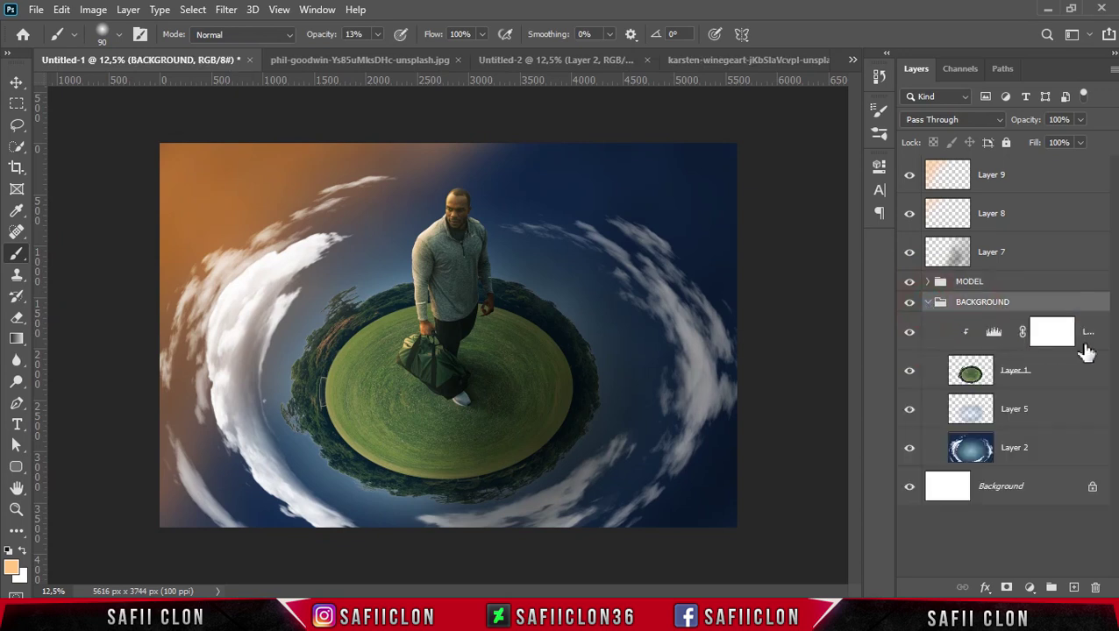
left_click(1051, 331)
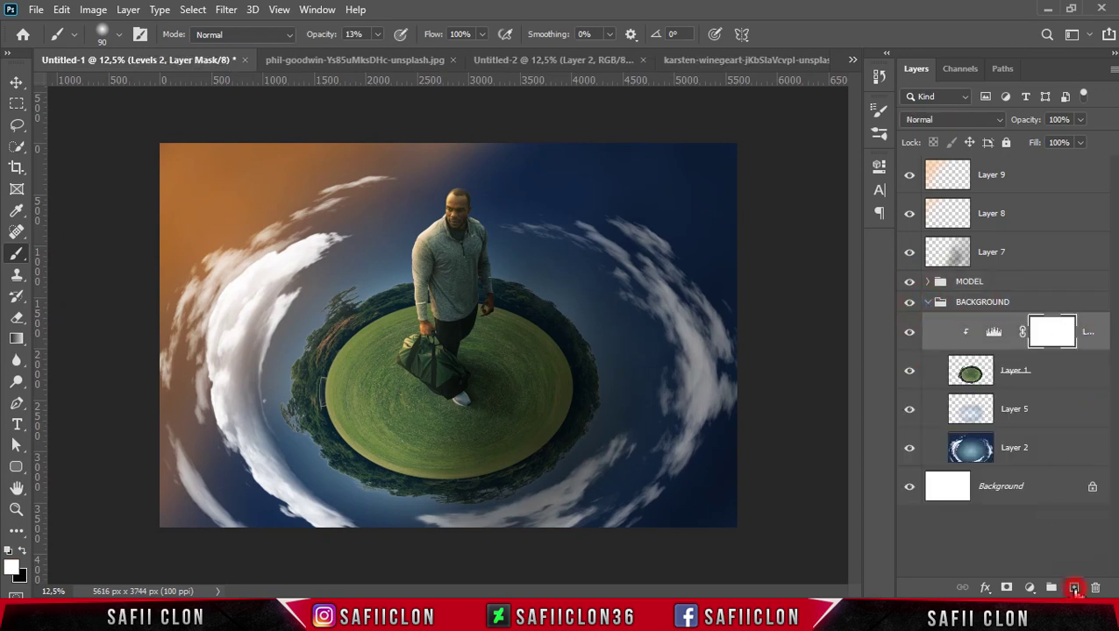
left_click(1074, 588)
Fill the new Layer 11 with 50% Gray.
left_click(61, 9)
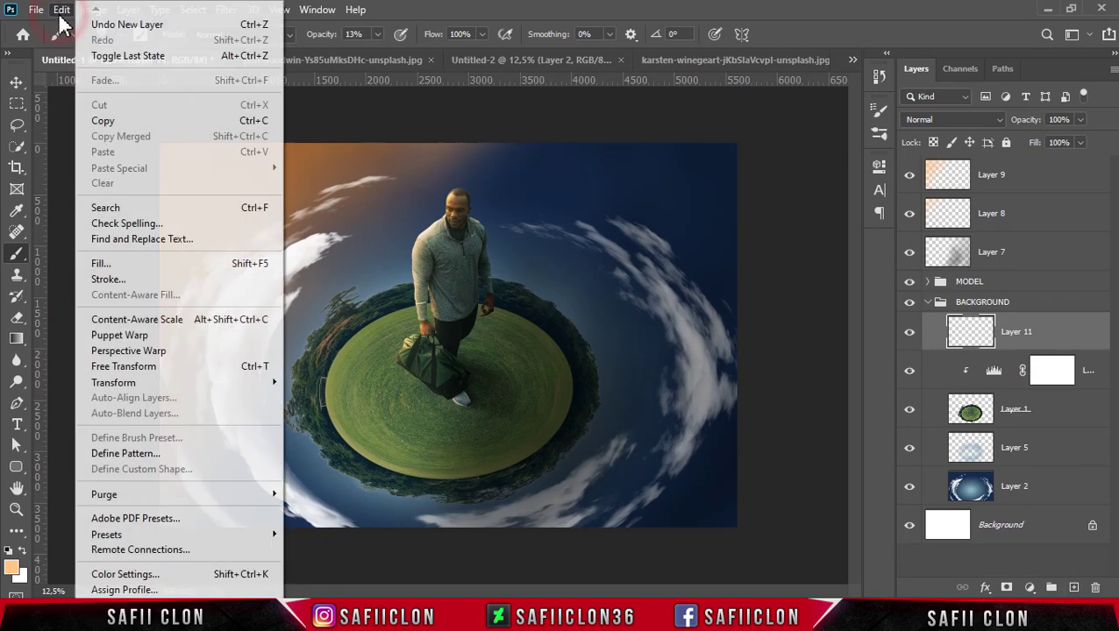
left_click(133, 263)
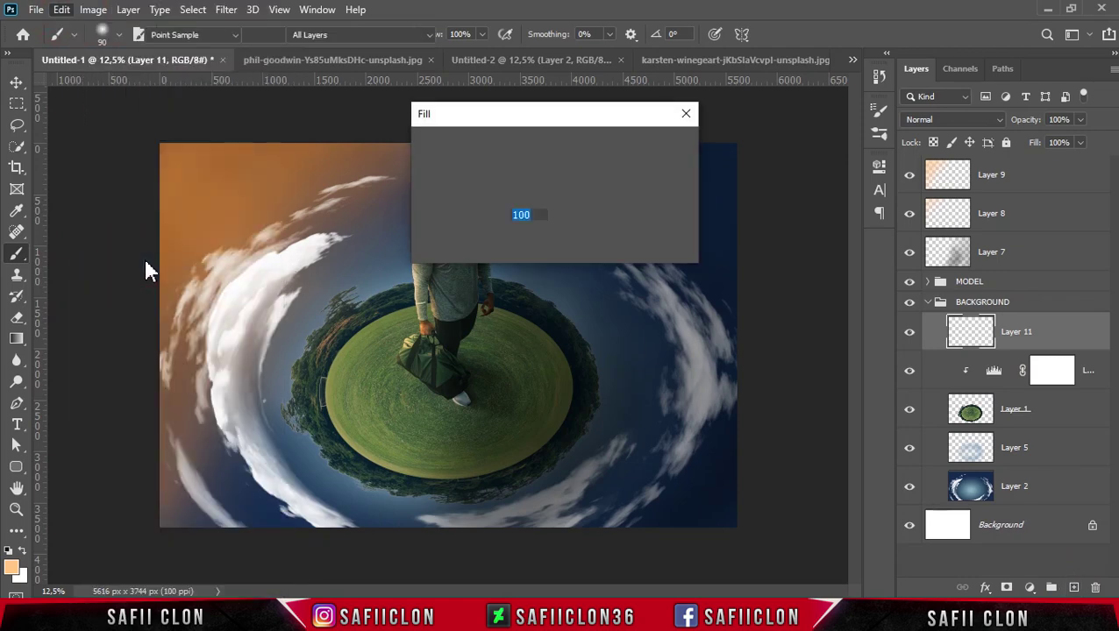
left_click(558, 143)
left_click(530, 287)
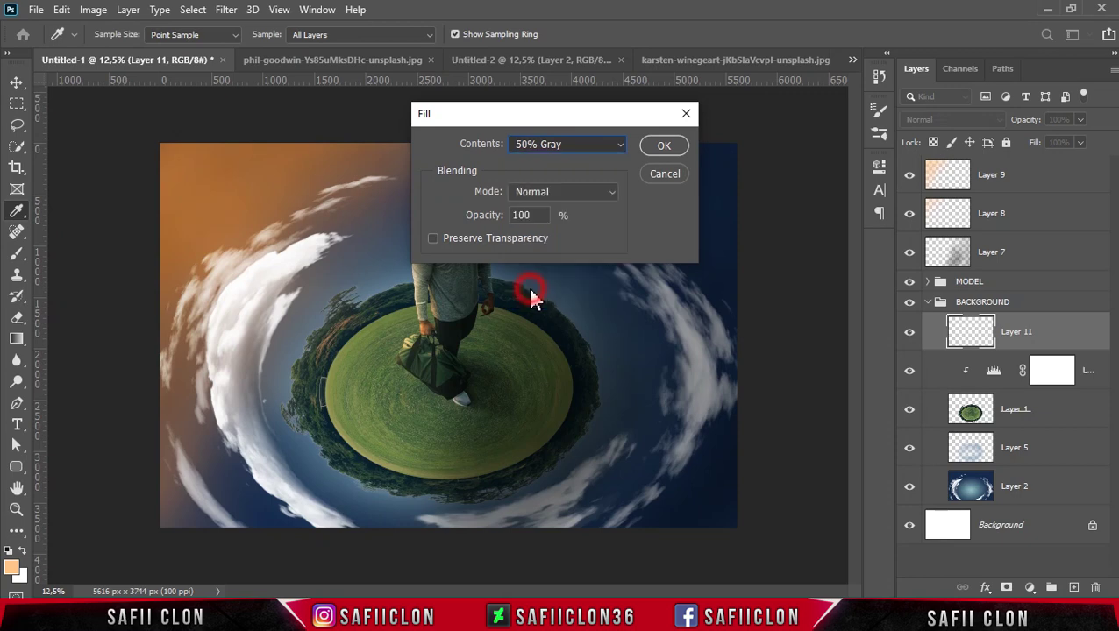
left_click(664, 148)
key("b")
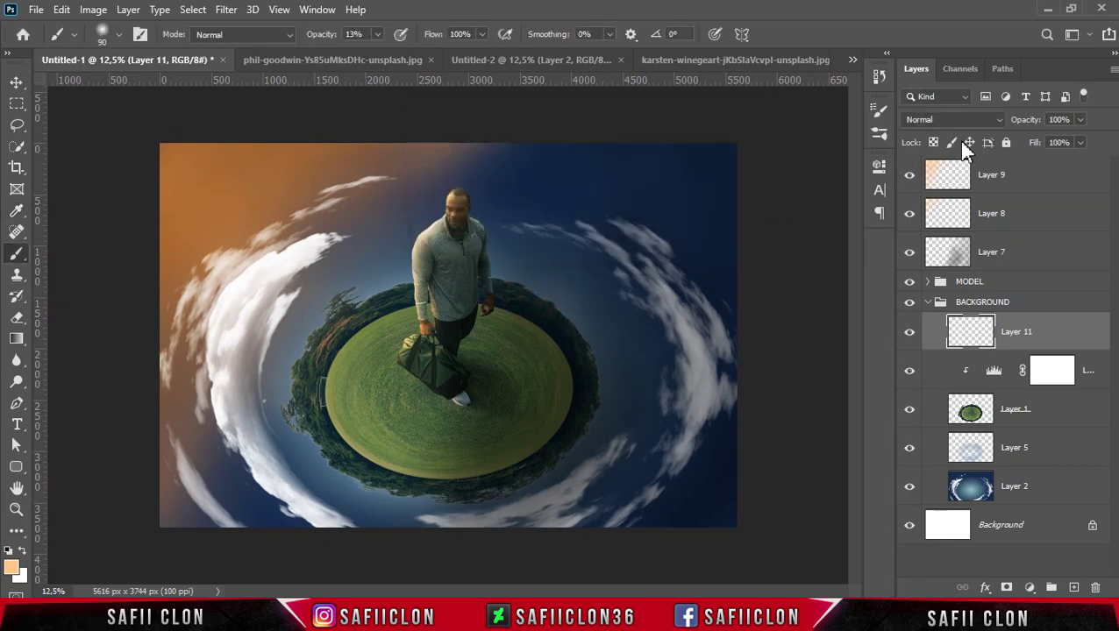
Set Layer 11 to Soft Light and clip it to the Levels adjustment below.
left_click(977, 119)
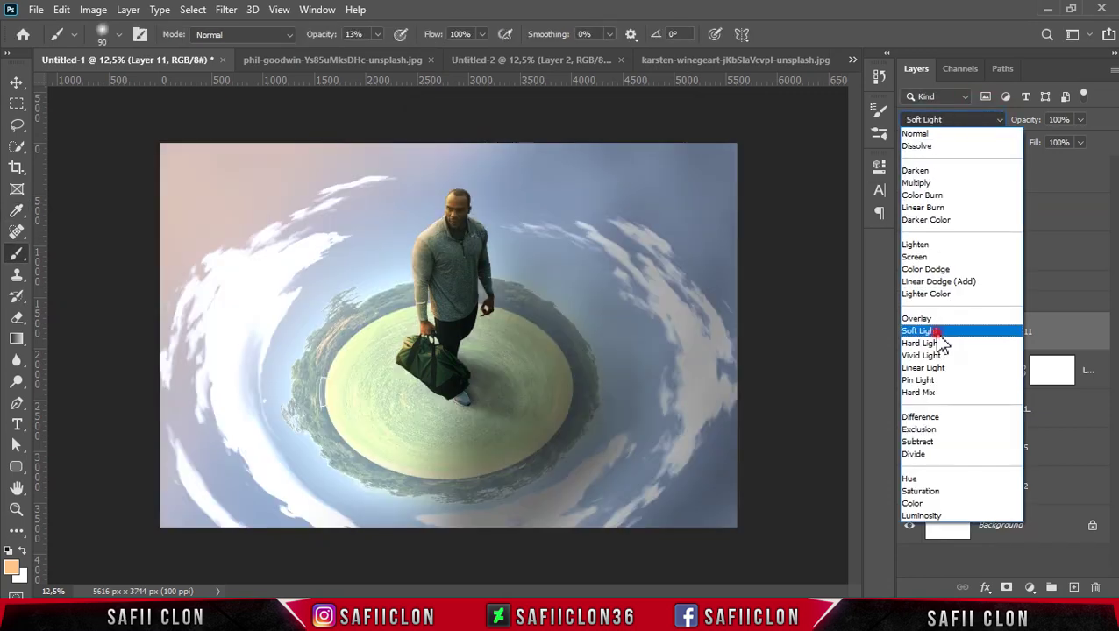
left_click(936, 333)
right_click(1063, 328)
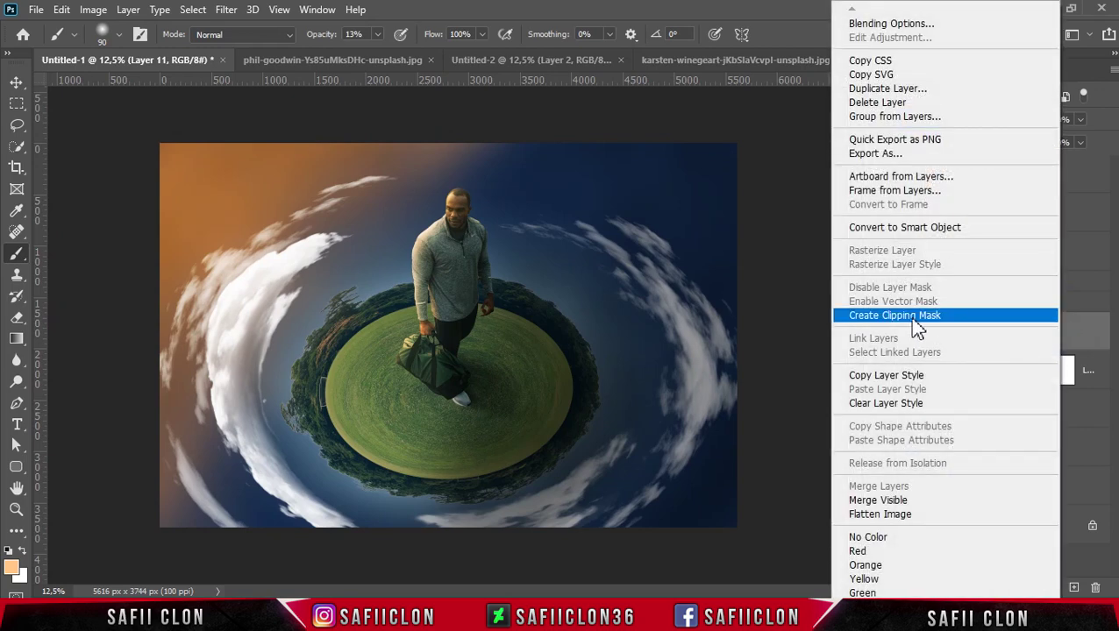
left_click(906, 320)
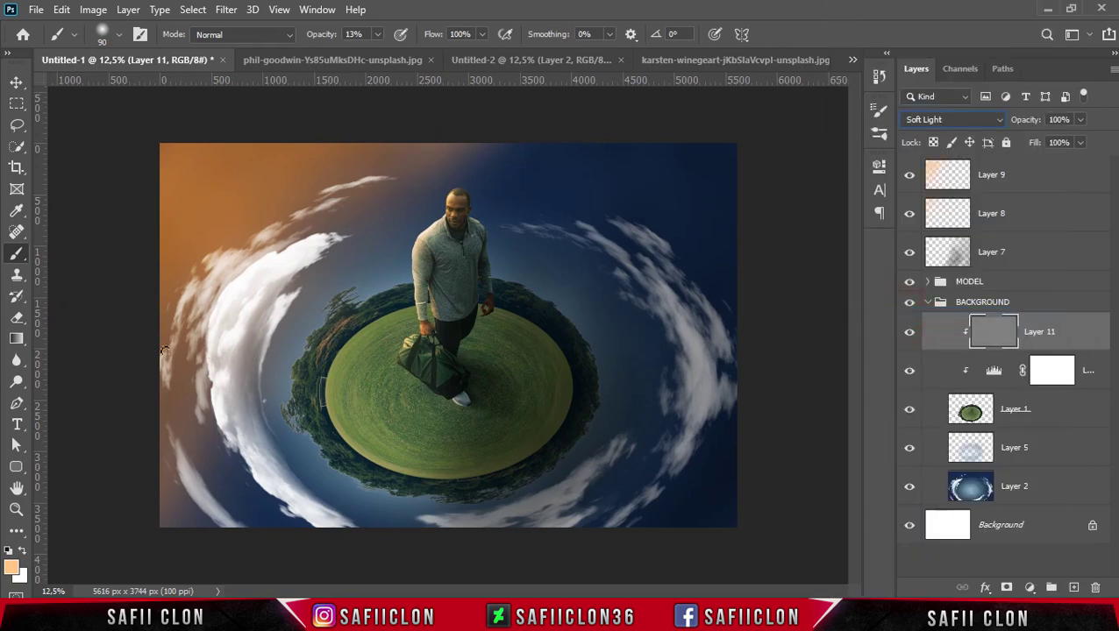
Dodge the trees and grass along the planet's left and upper-left edge.
left_click(15, 384)
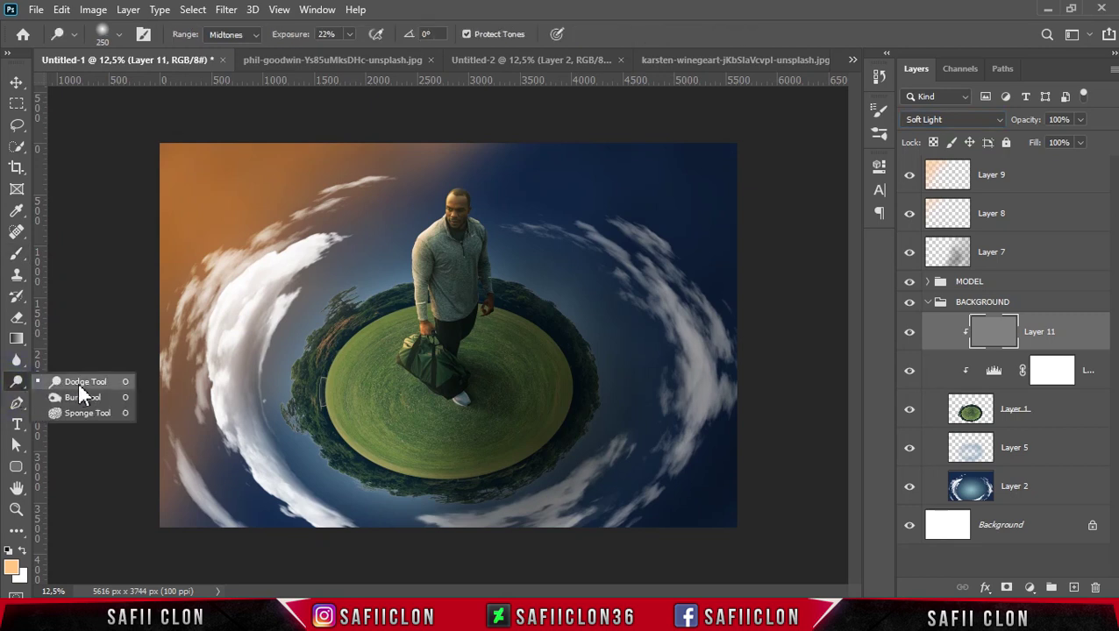
left_click(79, 386)
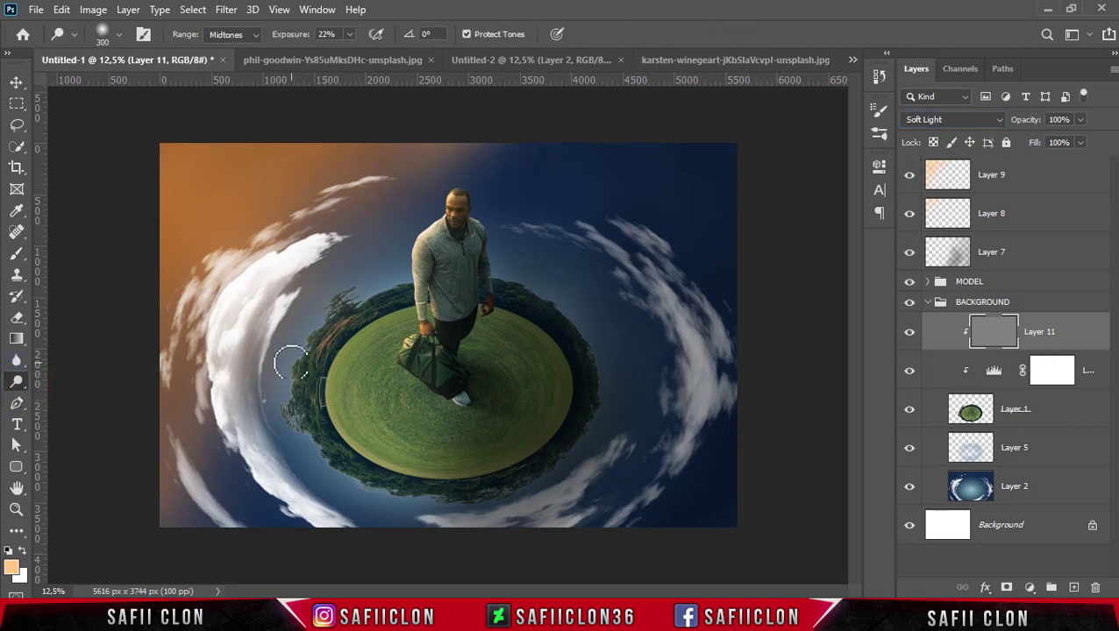
left_click_drag(292, 367, 287, 424)
left_click_drag(333, 477, 288, 392)
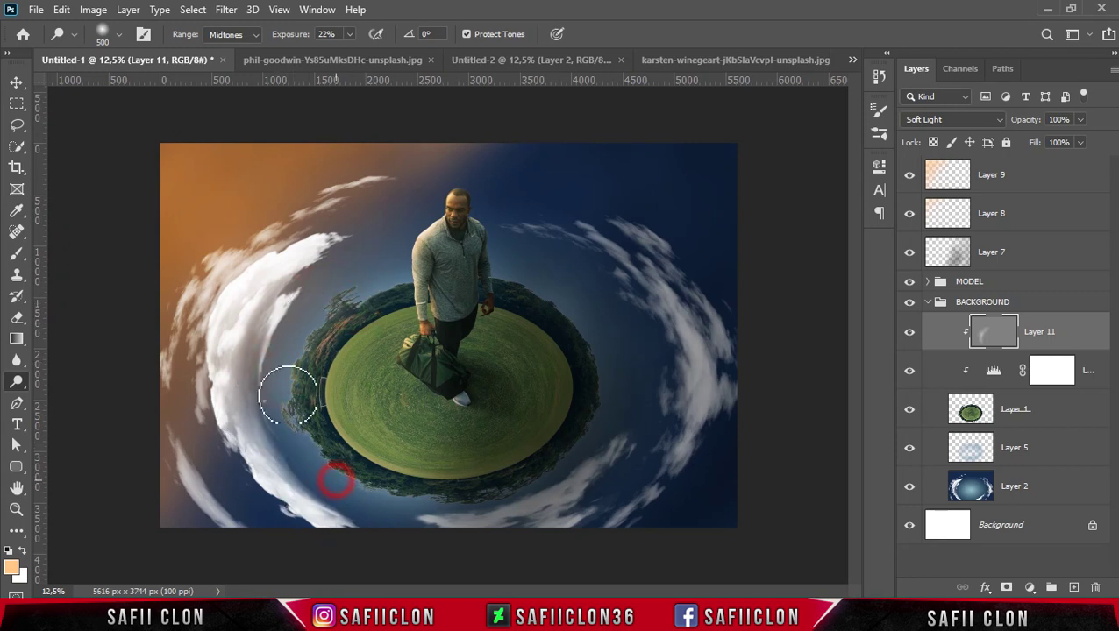
left_click_drag(369, 285, 475, 260)
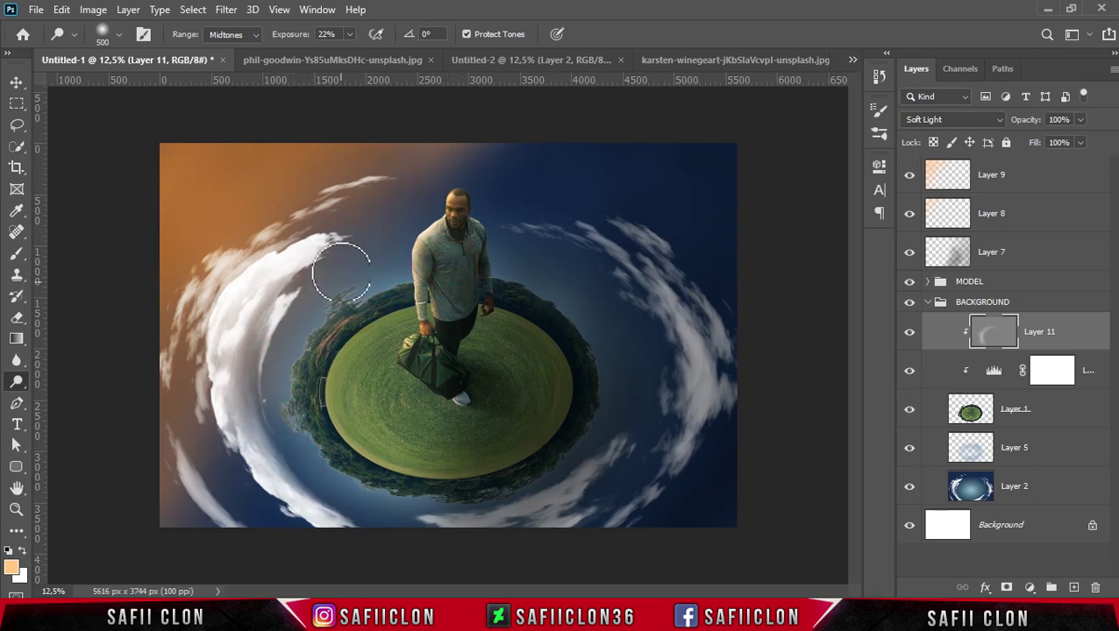
left_click_drag(322, 392, 393, 348)
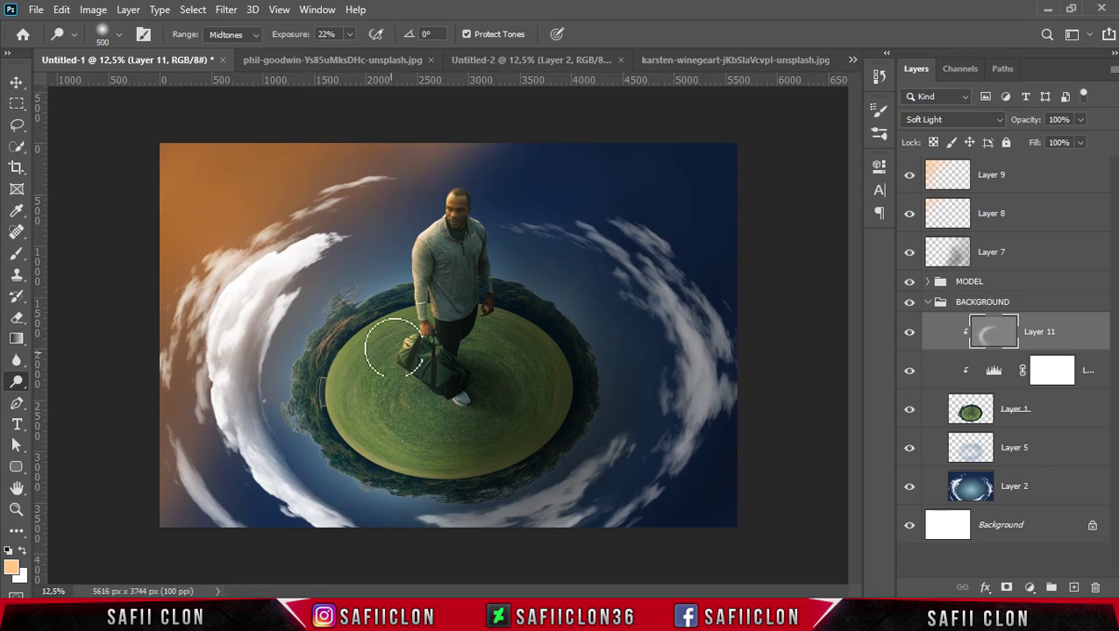
Burn the grass near the man's feet and the planet's right and lower edge.
left_click(374, 449)
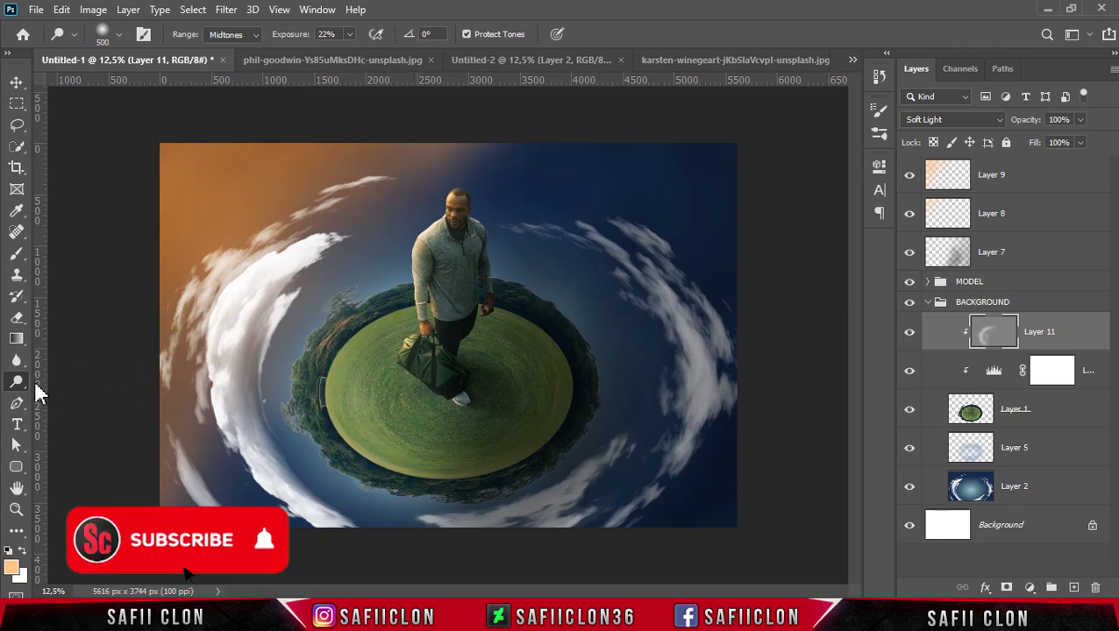
right_click(16, 382)
left_click(77, 397)
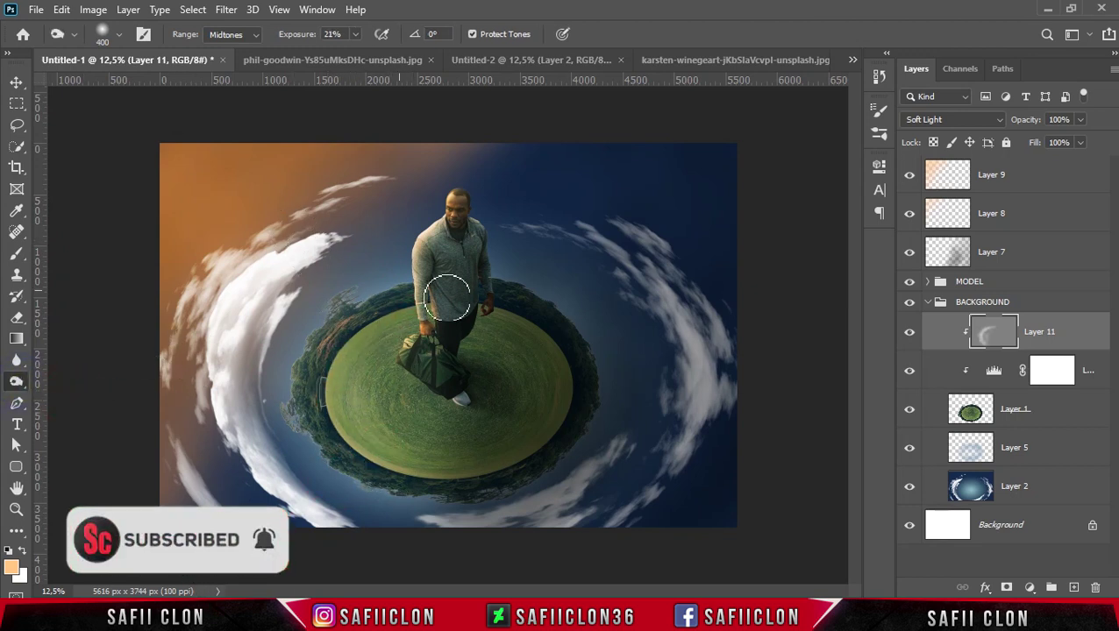
left_click_drag(478, 358, 483, 365)
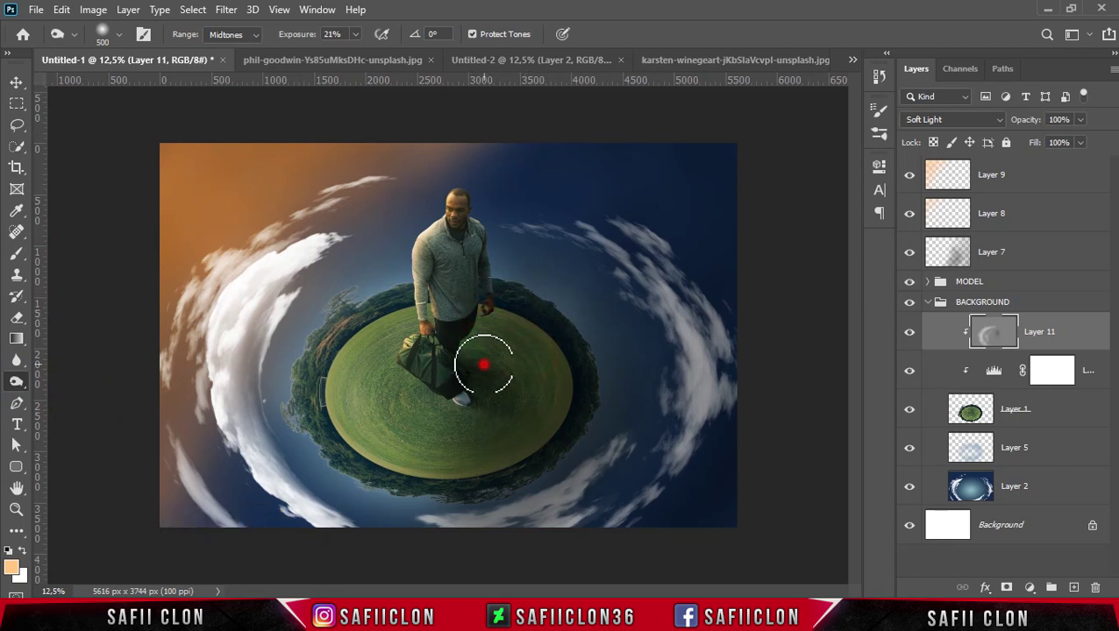
left_click_drag(607, 364, 503, 431)
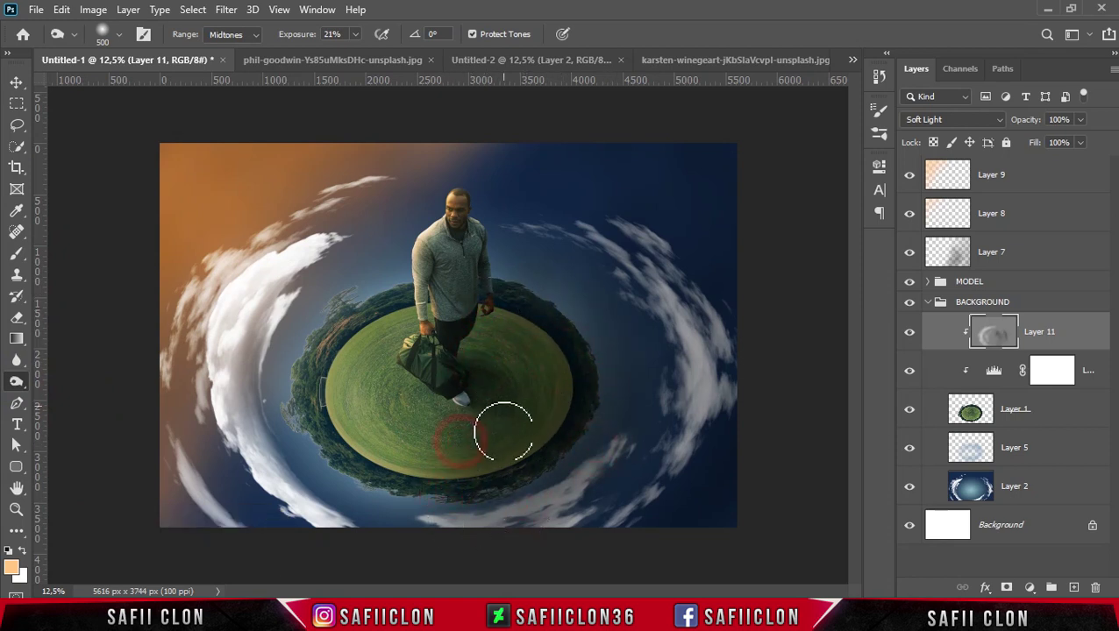
left_click_drag(507, 312, 555, 363)
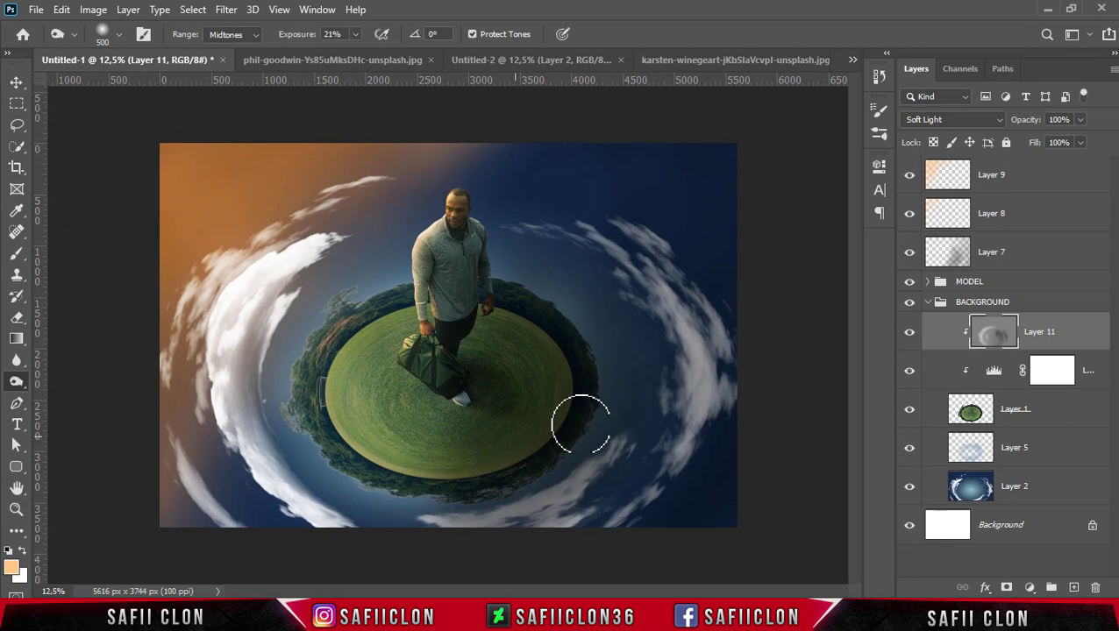
Compare the toning by toggling Layer 11, then add an empty Layer 12 above it.
left_click(912, 333)
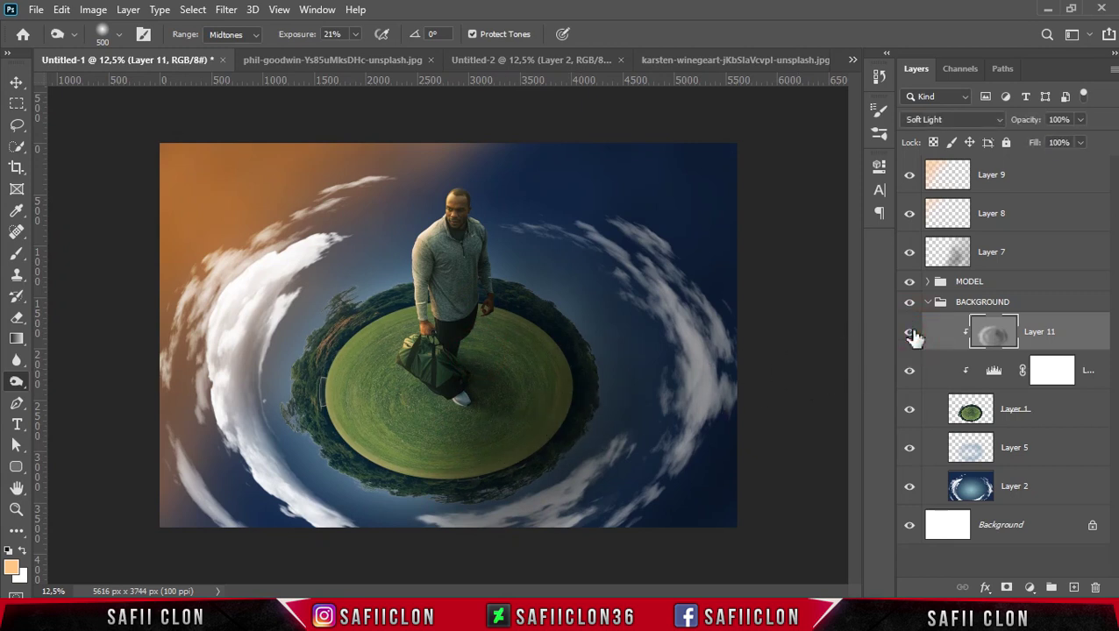
left_click(912, 334)
left_click(912, 333)
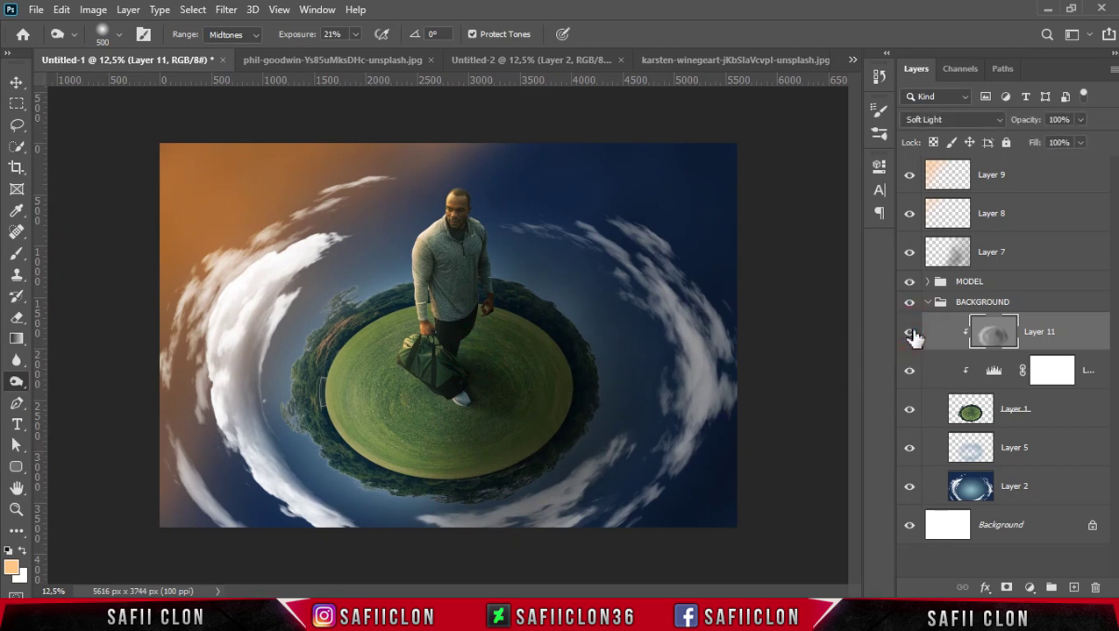
left_click(1073, 587)
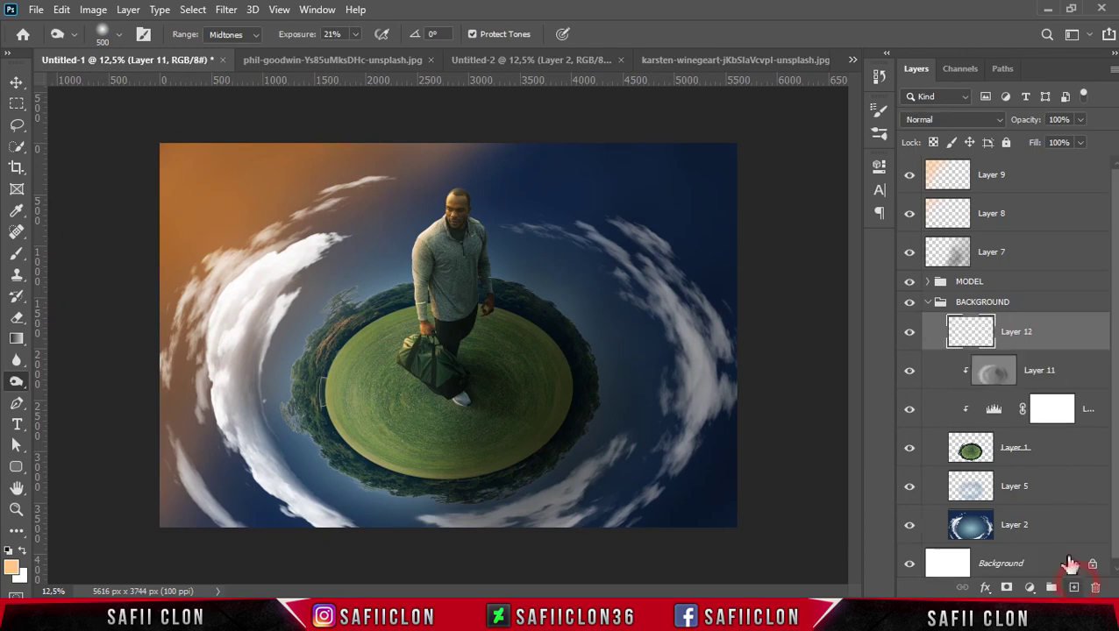
Clip Layer 12 to Layer 11 and set up a soft round brush at 16% opacity.
right_click(1047, 333)
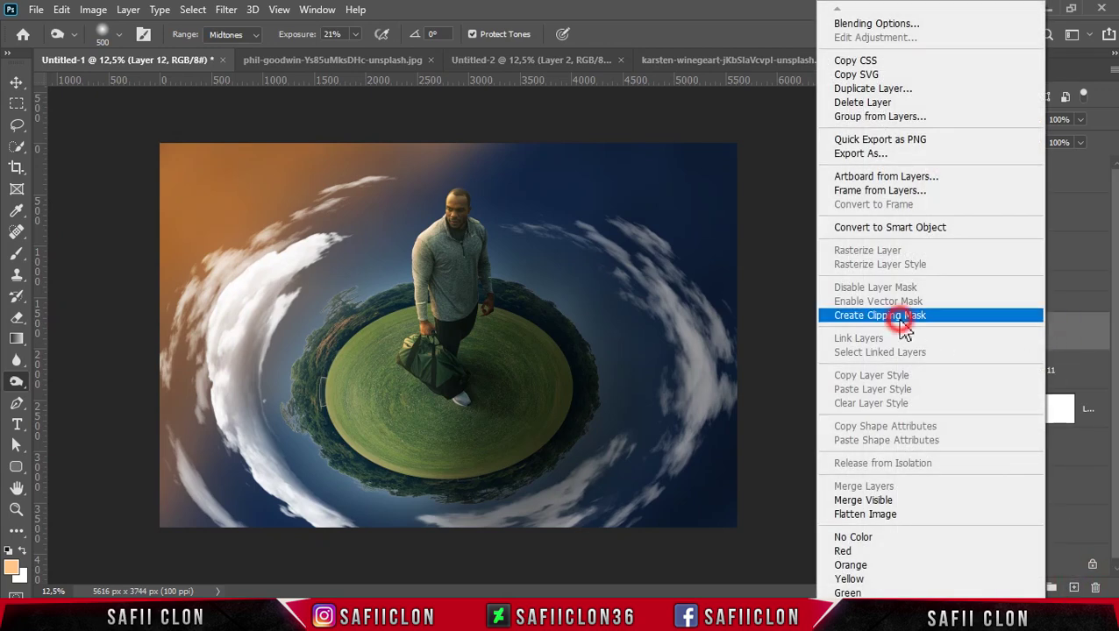
left_click(954, 319)
left_click(16, 253)
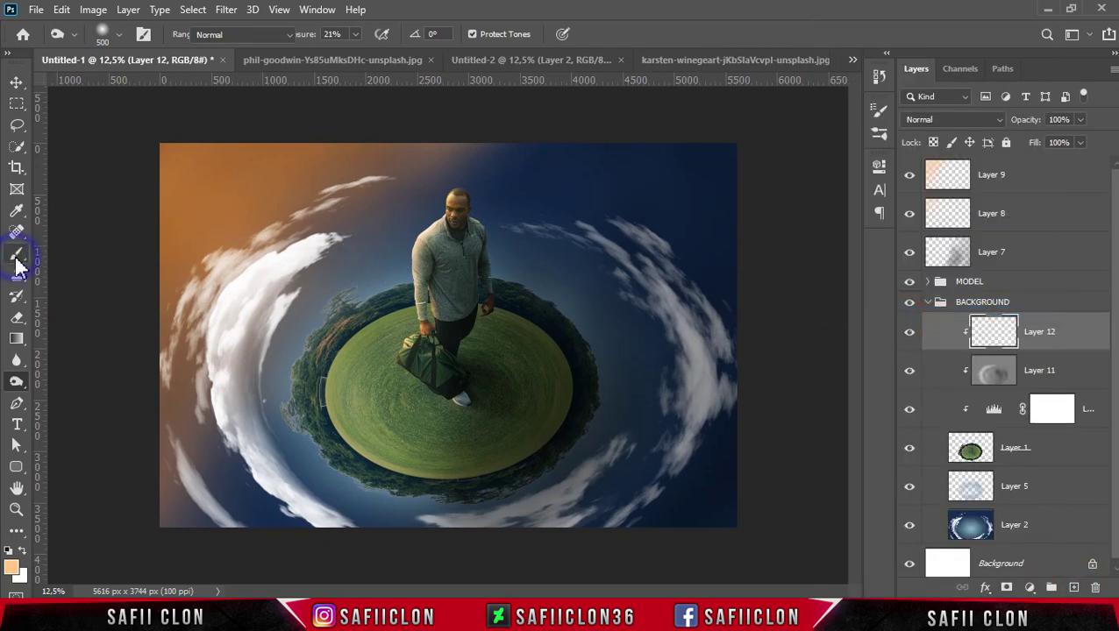
left_click(70, 254)
left_click(117, 35)
left_click(130, 201)
left_click(120, 36)
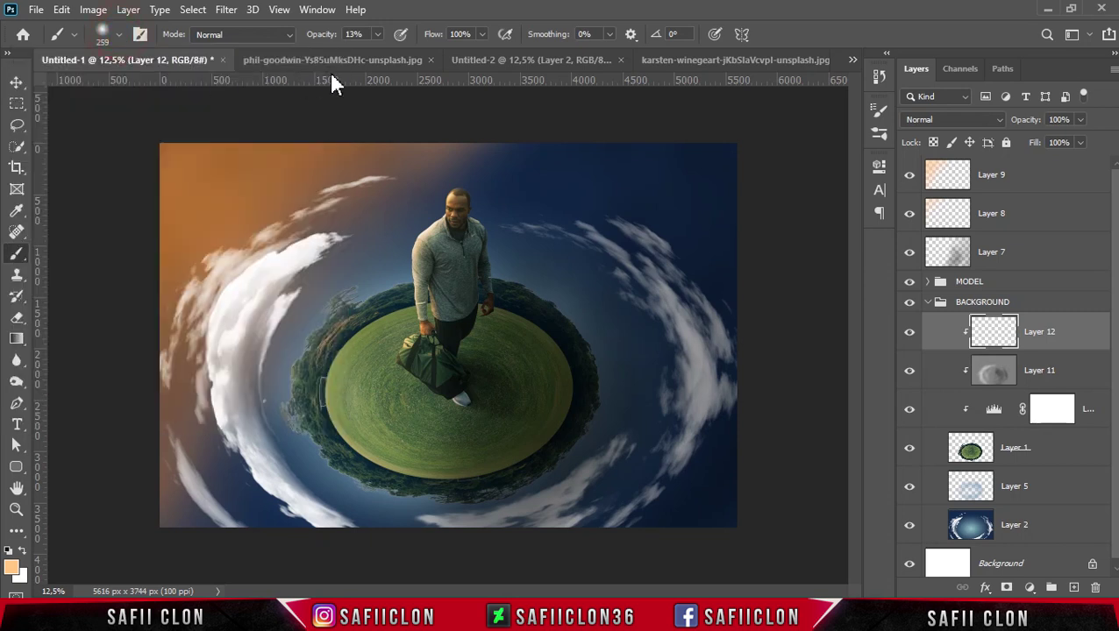
left_click(377, 35)
left_click_drag(377, 54, 381, 55)
left_click(380, 32)
Make Layer 12 Overlay and paint orange glow along the planet's left edges with a 400 px brush.
mouse_move(357, 329)
left_mouse_down()
mouse_move(324, 349)
mouse_move(329, 392)
left_mouse_up()
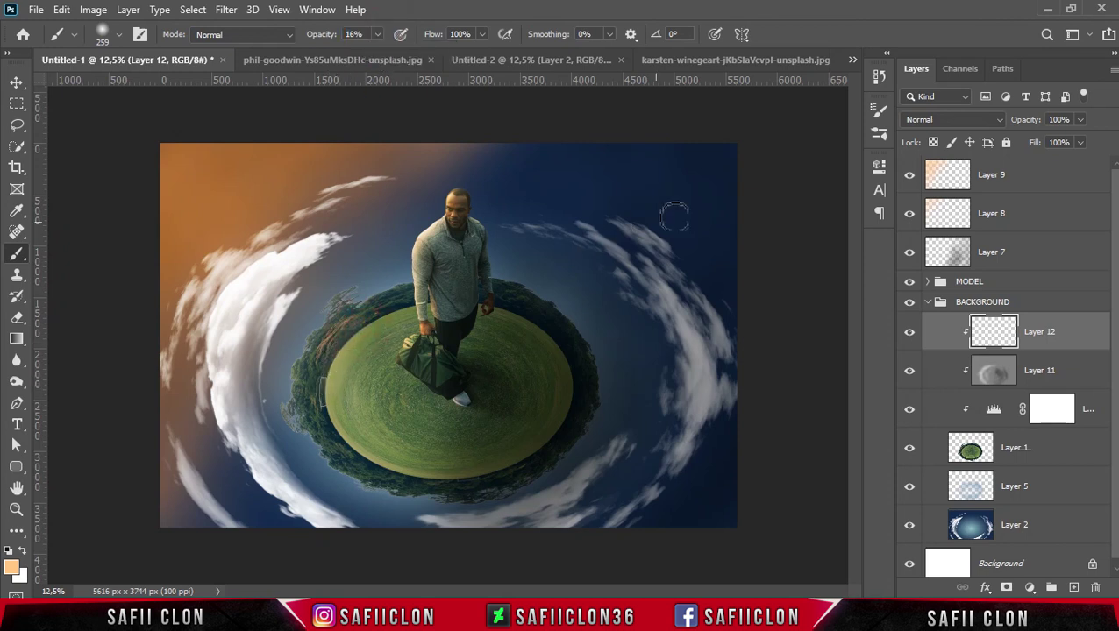
left_click(956, 118)
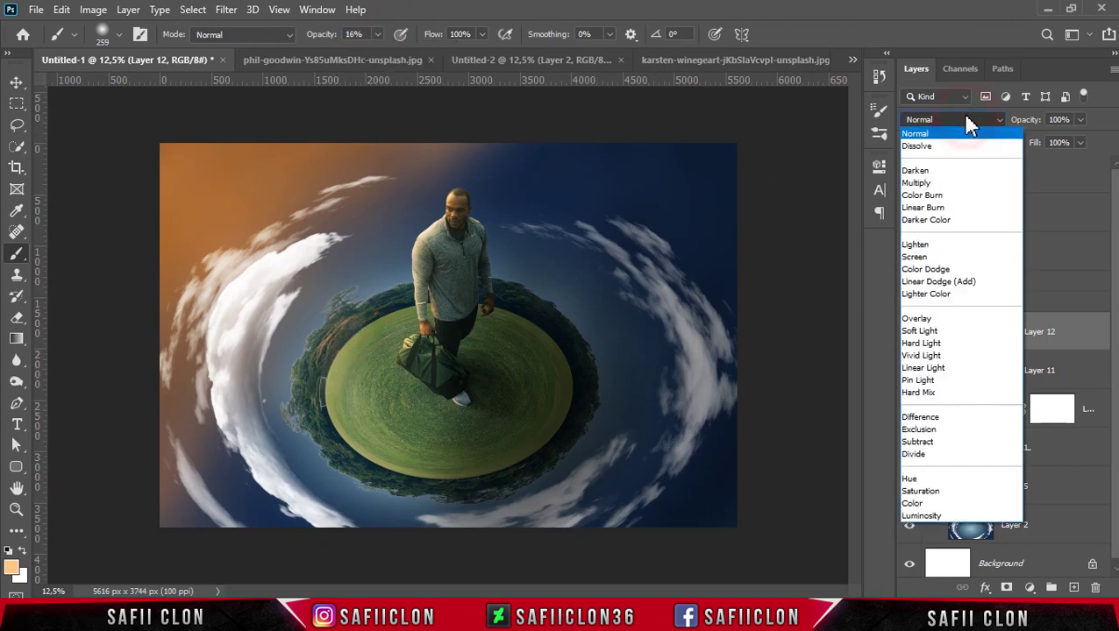
left_click(932, 320)
key("bracketright")
key("bracketright")
left_click_drag(417, 321, 350, 425)
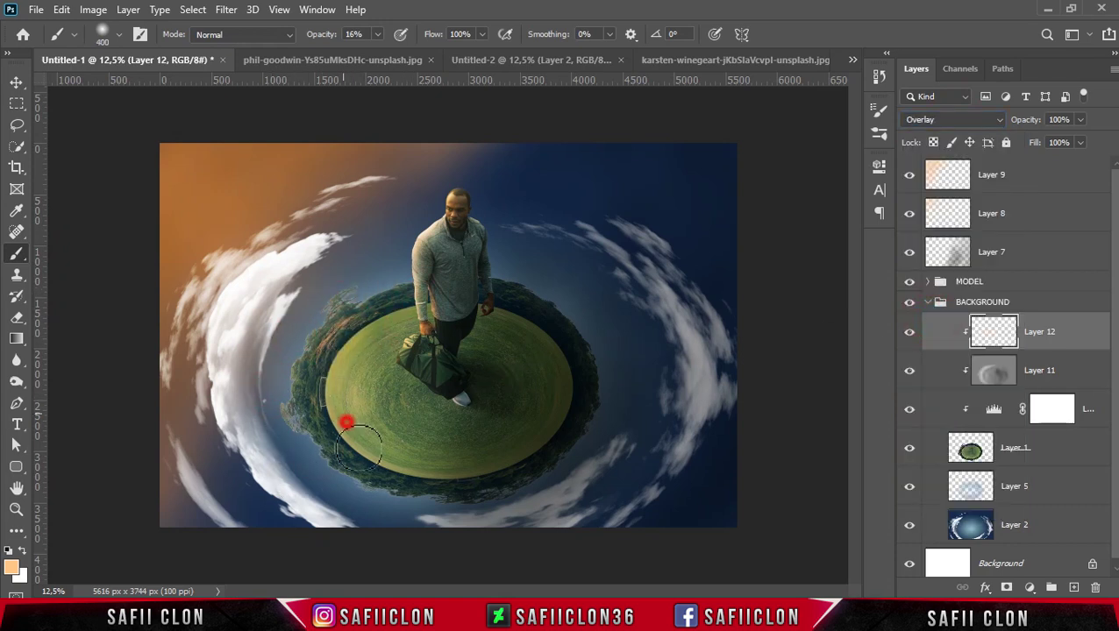
mouse_move(377, 306)
left_mouse_down()
mouse_move(337, 349)
mouse_move(441, 278)
left_mouse_up()
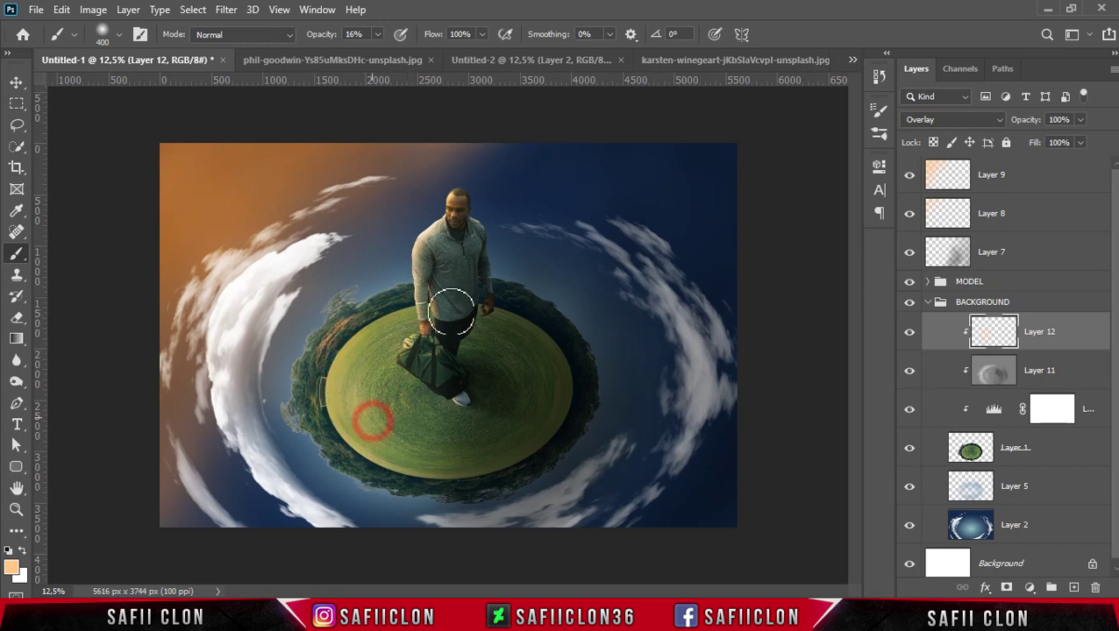
left_click_drag(338, 303, 274, 395)
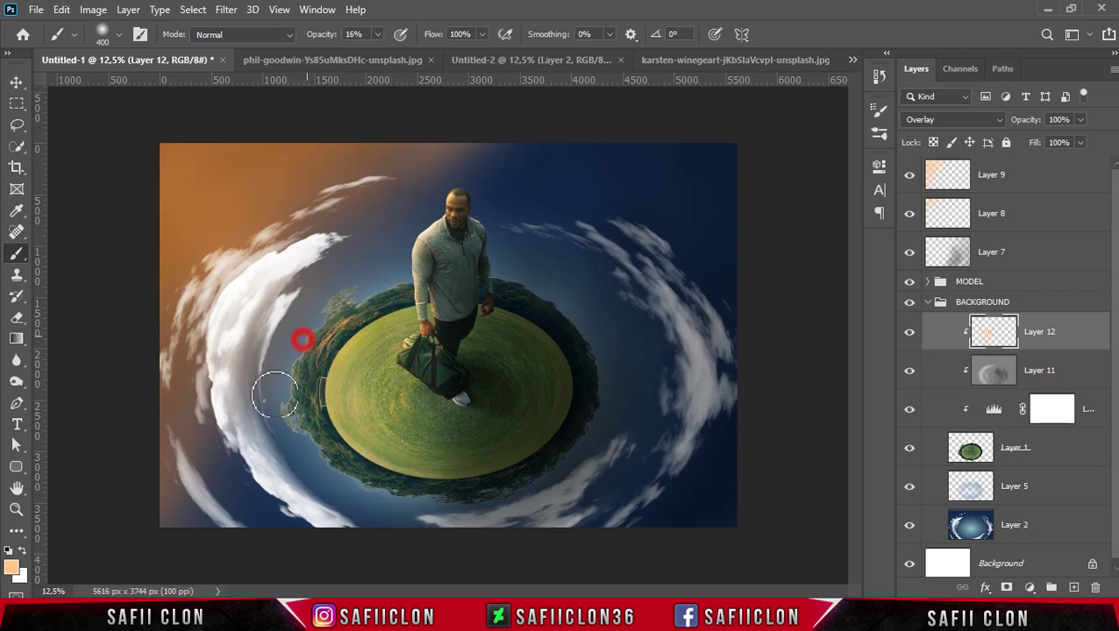
left_click_drag(329, 442, 357, 481)
left_click_drag(436, 275, 372, 322)
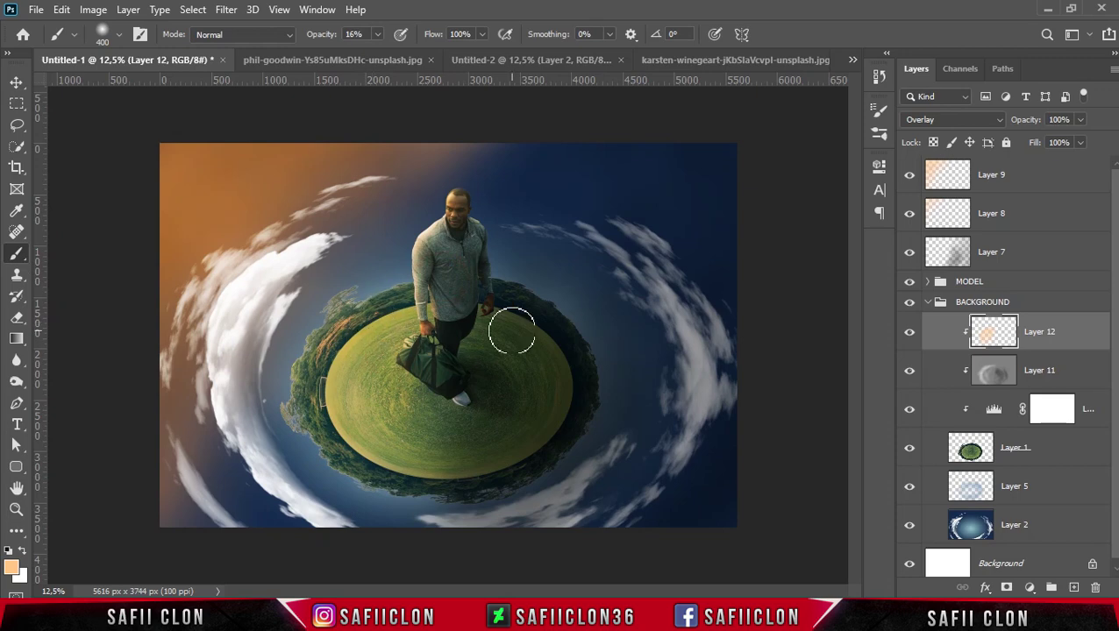
left_click(1056, 456)
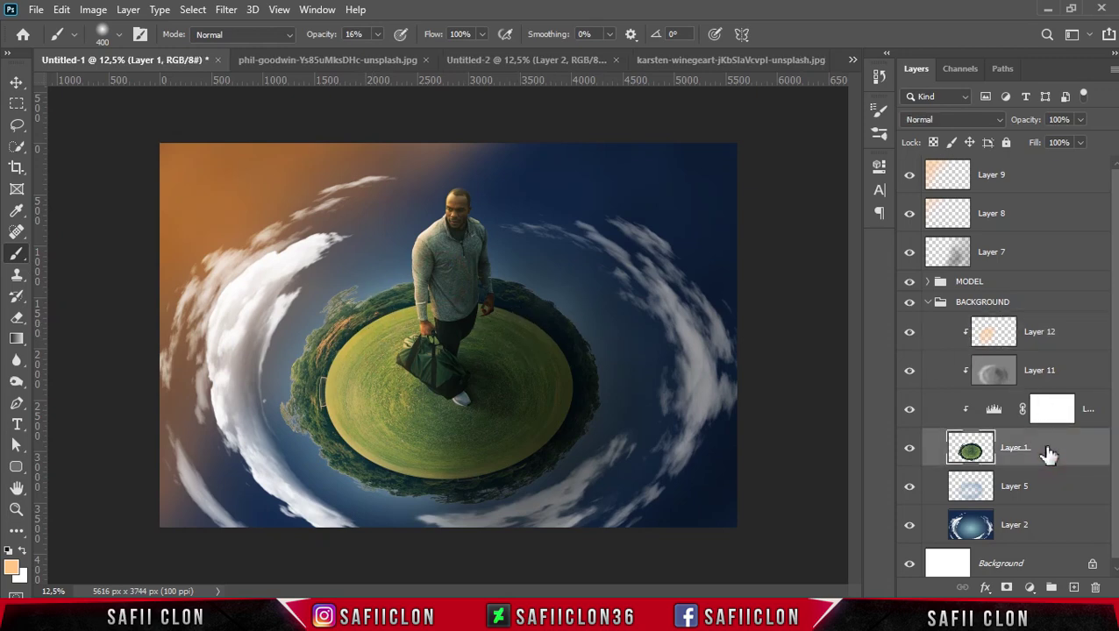
Open Layer 1's blending options and add an Overlay inner shadow in orange fba14c.
right_click(1051, 456)
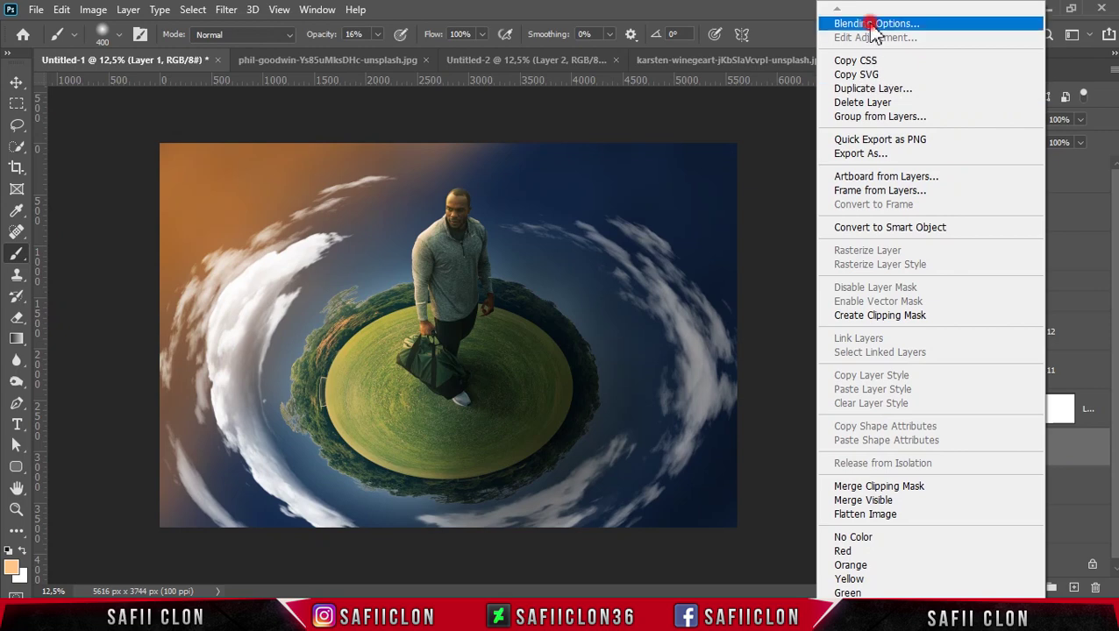
left_click(872, 24)
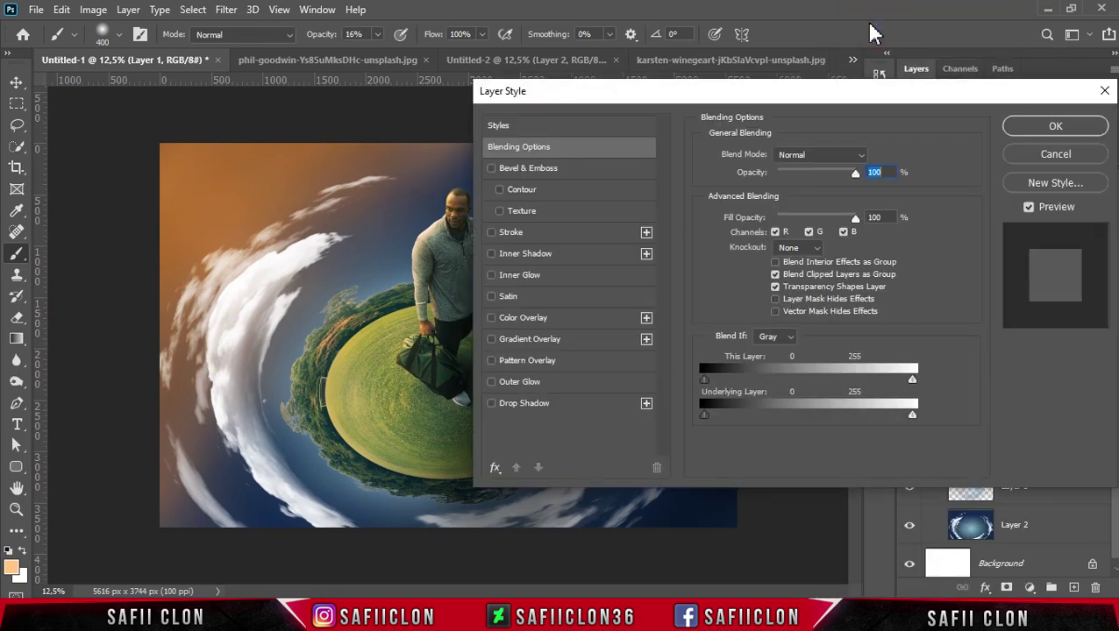
left_click_drag(674, 94, 772, 132)
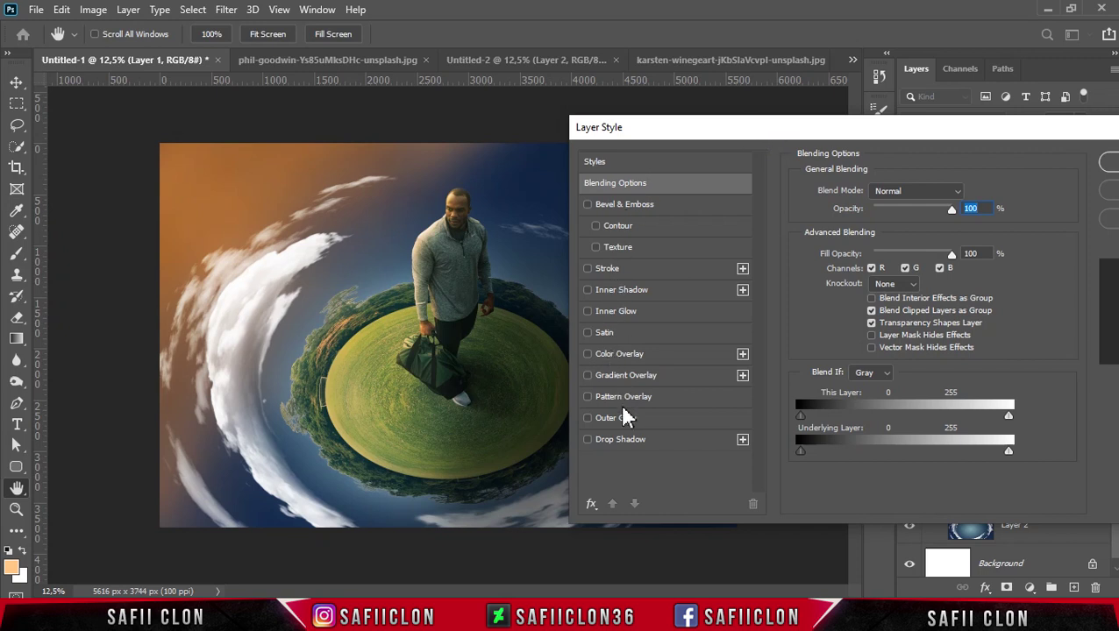
left_click(630, 291)
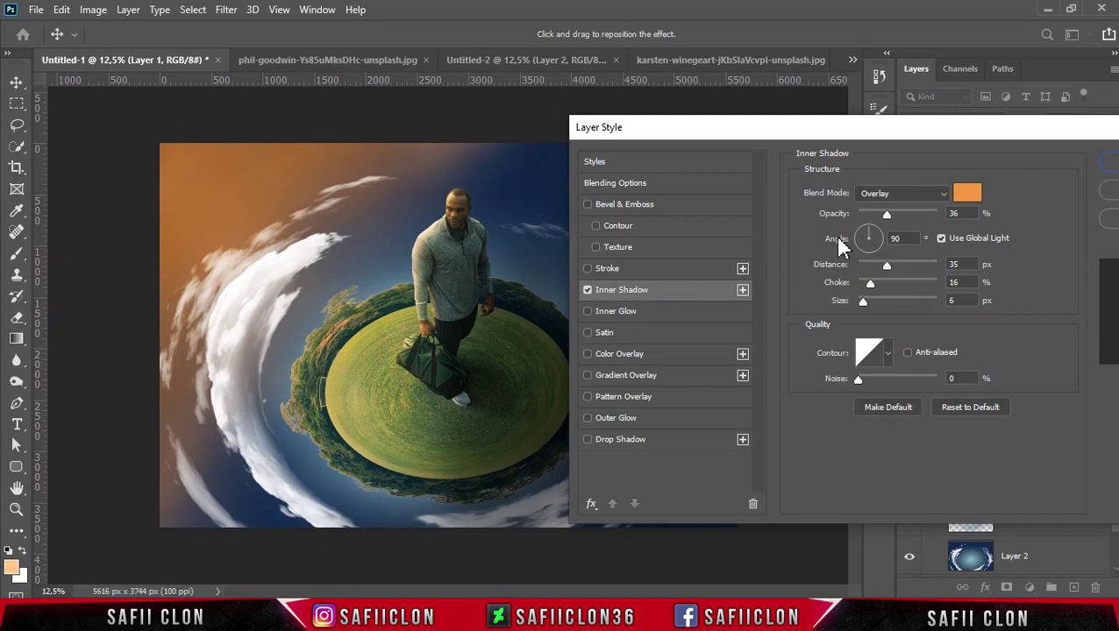
left_click(923, 200)
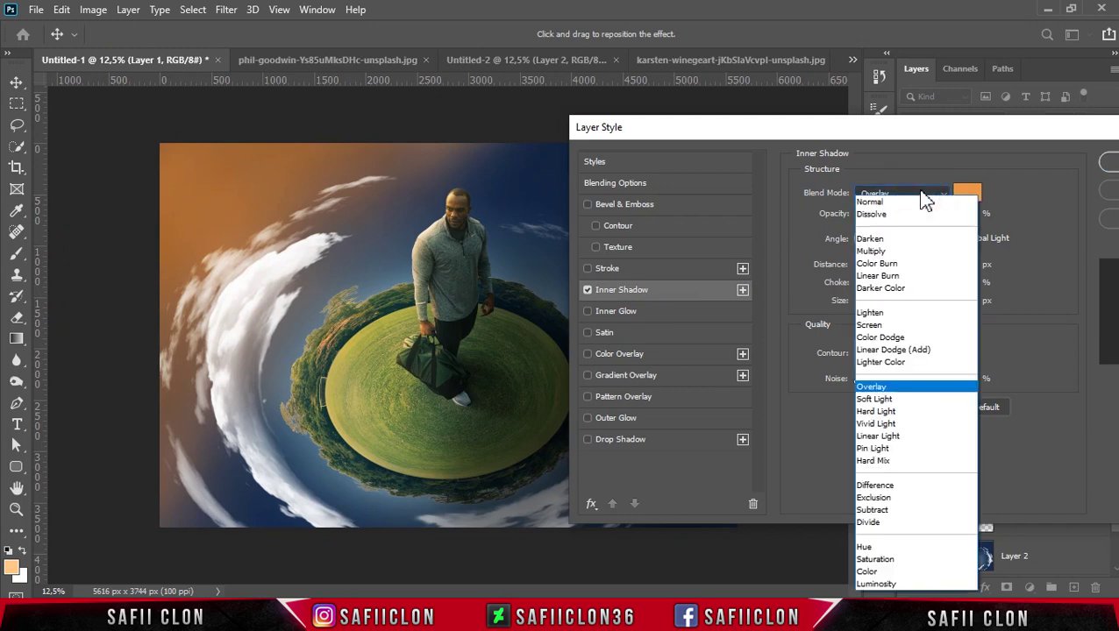
left_click(885, 391)
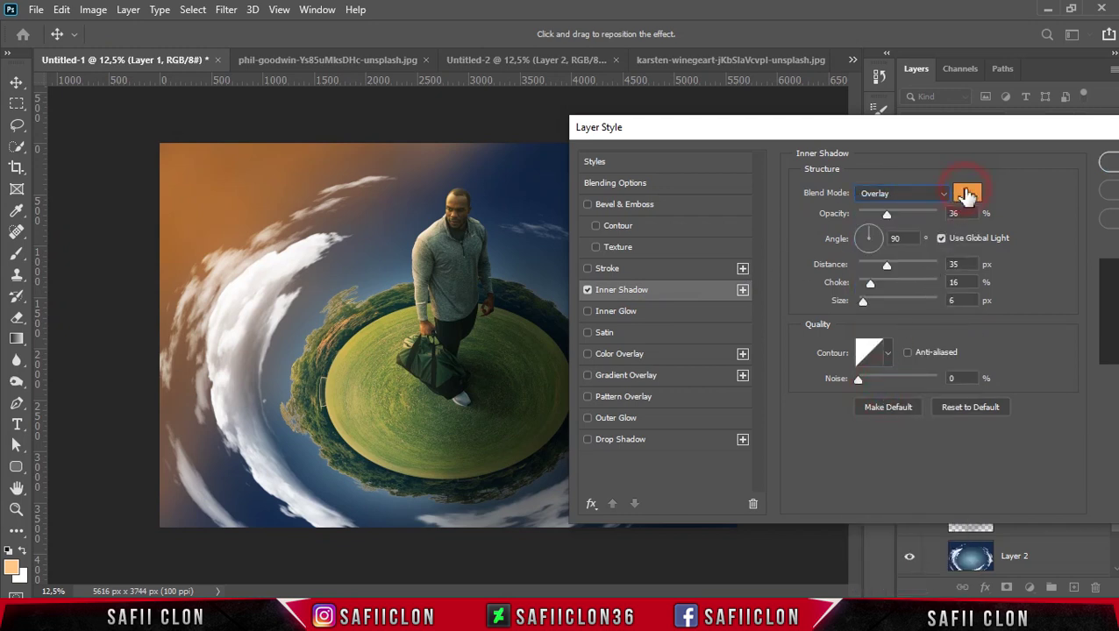
left_click(965, 194)
left_click_drag(837, 190, 833, 181)
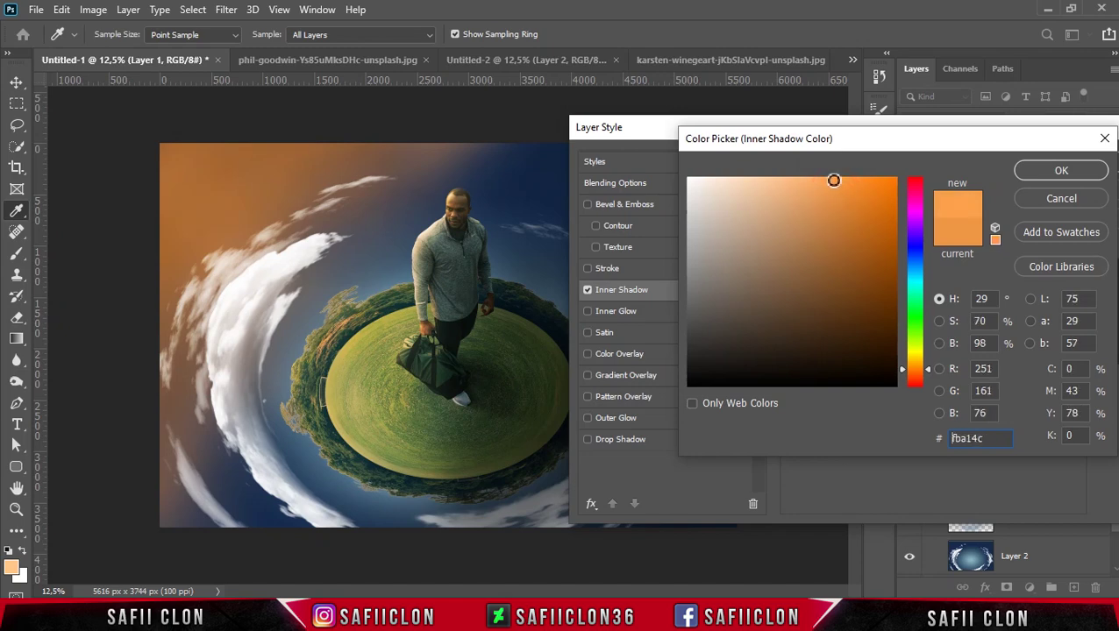
left_click(1055, 171)
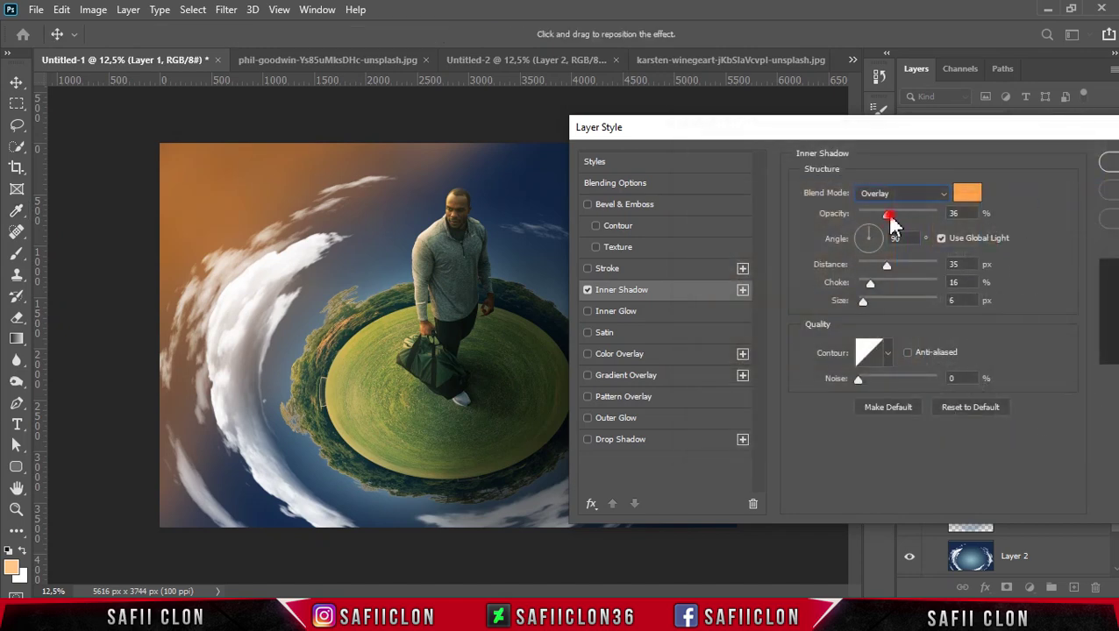
Set the inner shadow to 42% opacity, 37 px distance, 17% choke and 4 px size.
left_click_drag(895, 216, 890, 216)
left_click_drag(888, 265, 874, 282)
left_click(872, 283)
left_click_drag(863, 302, 858, 301)
left_click_drag(861, 302, 863, 303)
left_click(863, 300)
left_click(627, 440)
Give the drop shadow Soft Light blending and orange colour ff9b3d.
left_click(943, 201)
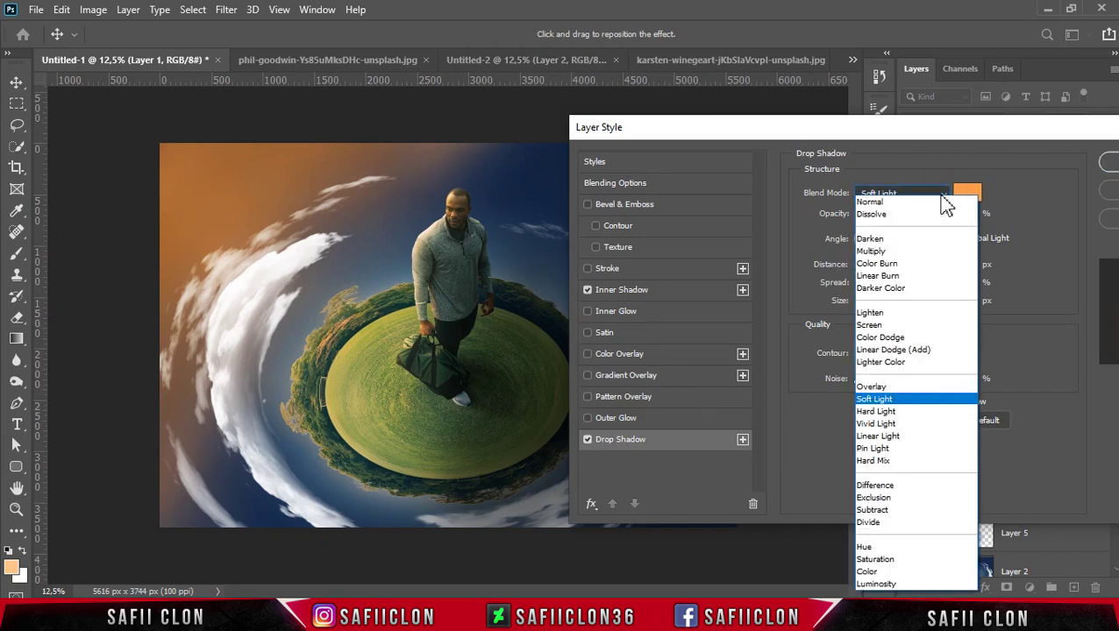
left_click(886, 400)
left_click(966, 190)
left_click(846, 179)
left_click(1045, 174)
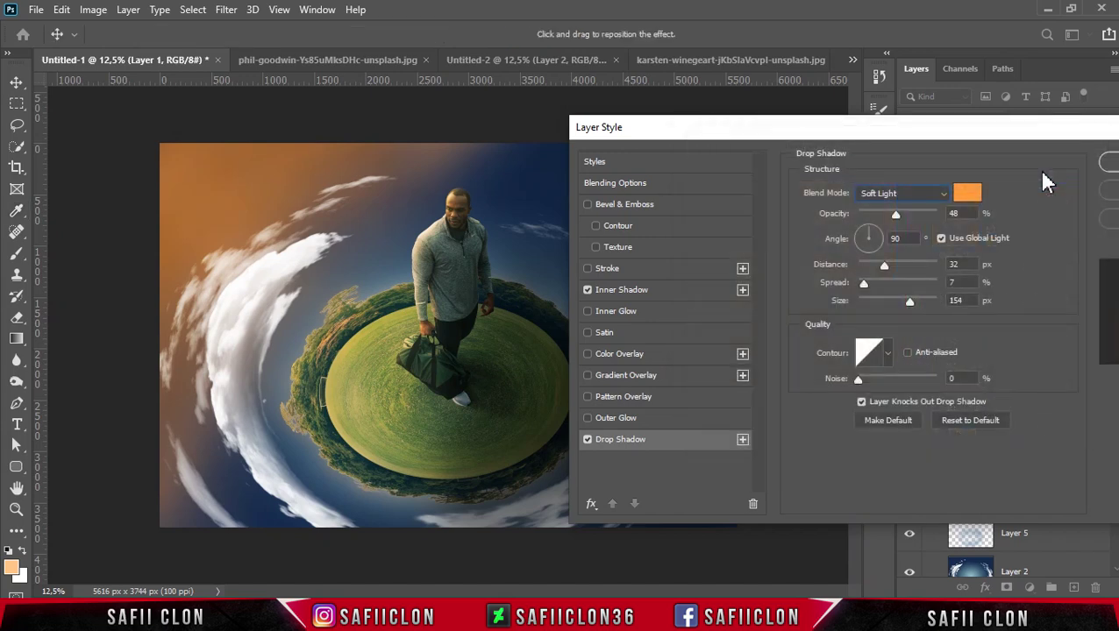
Set drop shadow opacity 47, angle 35°, distance 36, spread 7, size 109, and apply the styles.
left_click(895, 216)
left_click_drag(877, 235, 891, 237)
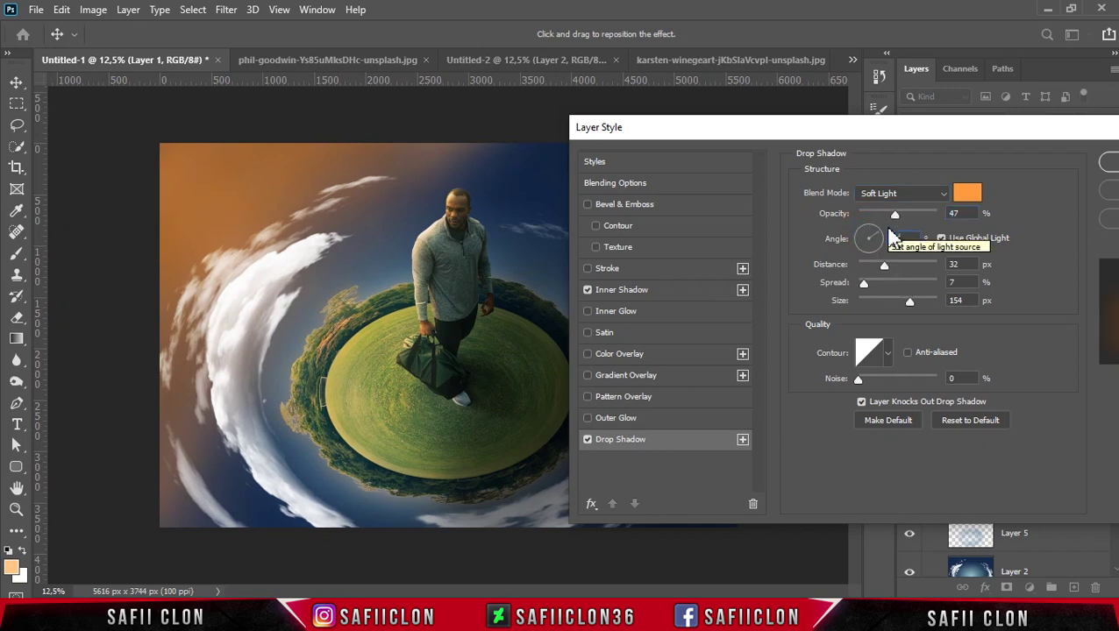
left_click_drag(884, 267, 889, 268)
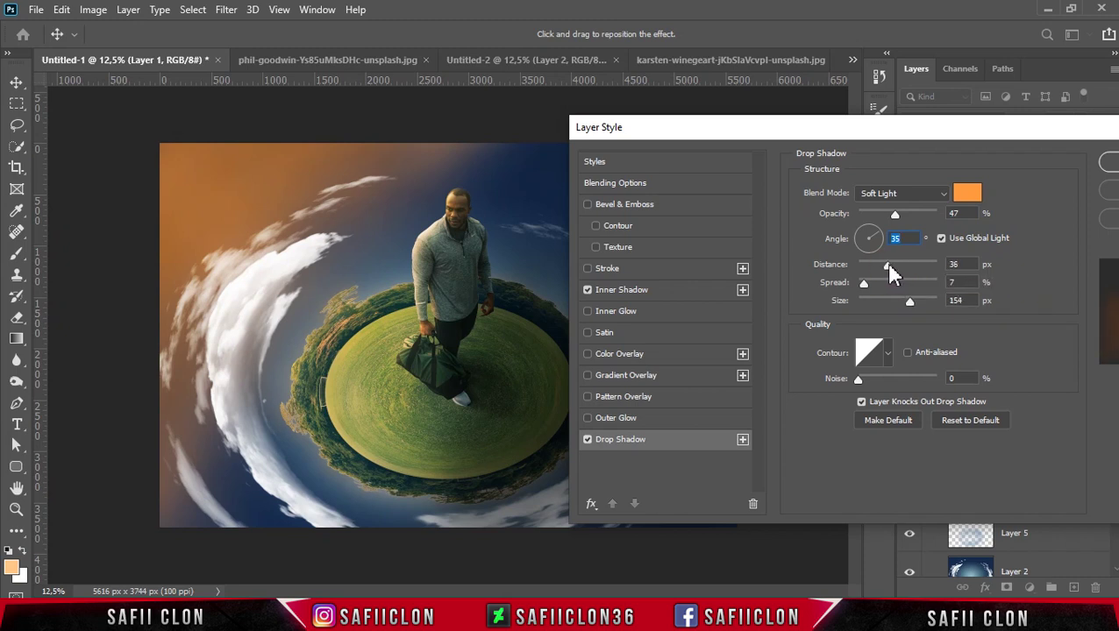
left_click_drag(910, 301, 898, 300)
left_click_drag(896, 303, 884, 299)
mouse_move(909, 133)
left_mouse_down()
mouse_move(703, 45)
mouse_move(734, 70)
left_mouse_up()
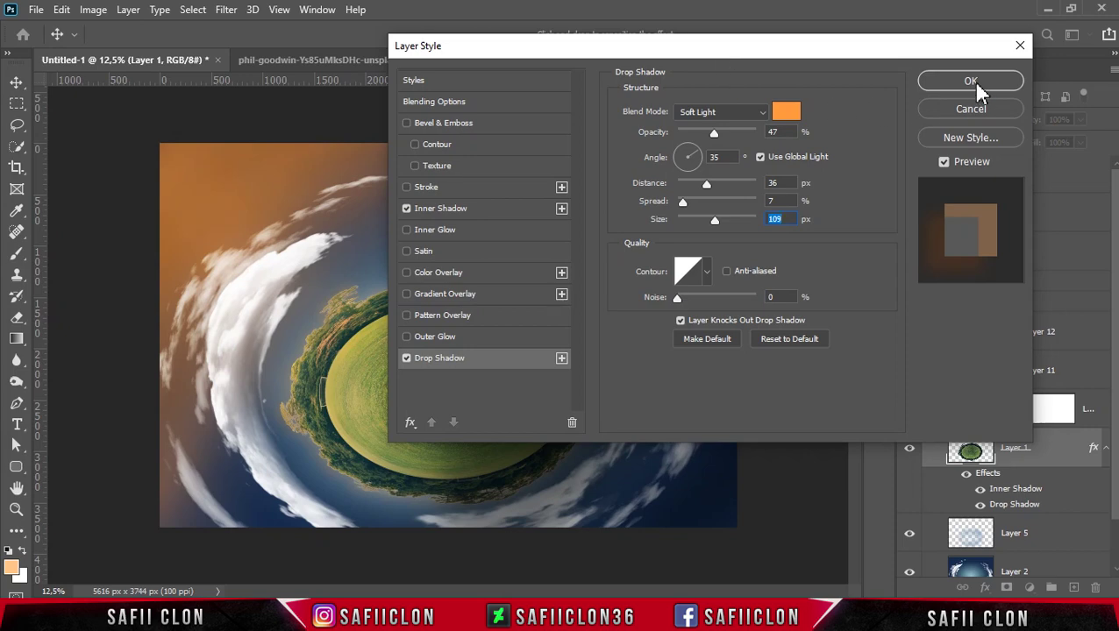
left_click(973, 82)
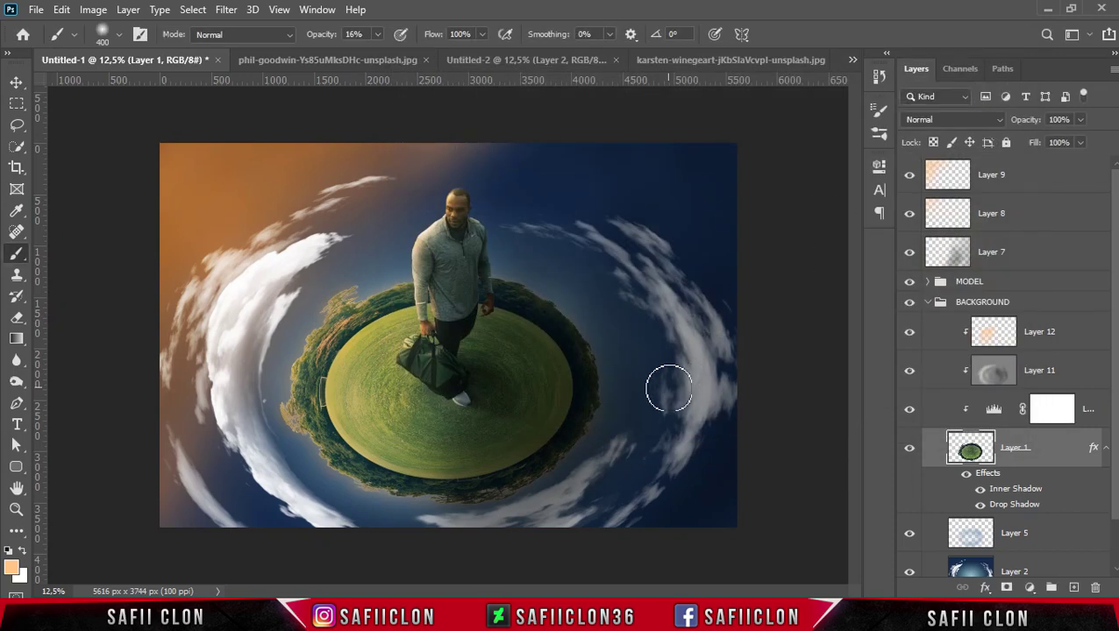
Collapse BACKGROUND and add a new Layer 13 above Layer 9.
left_click(937, 301)
left_click(1044, 184)
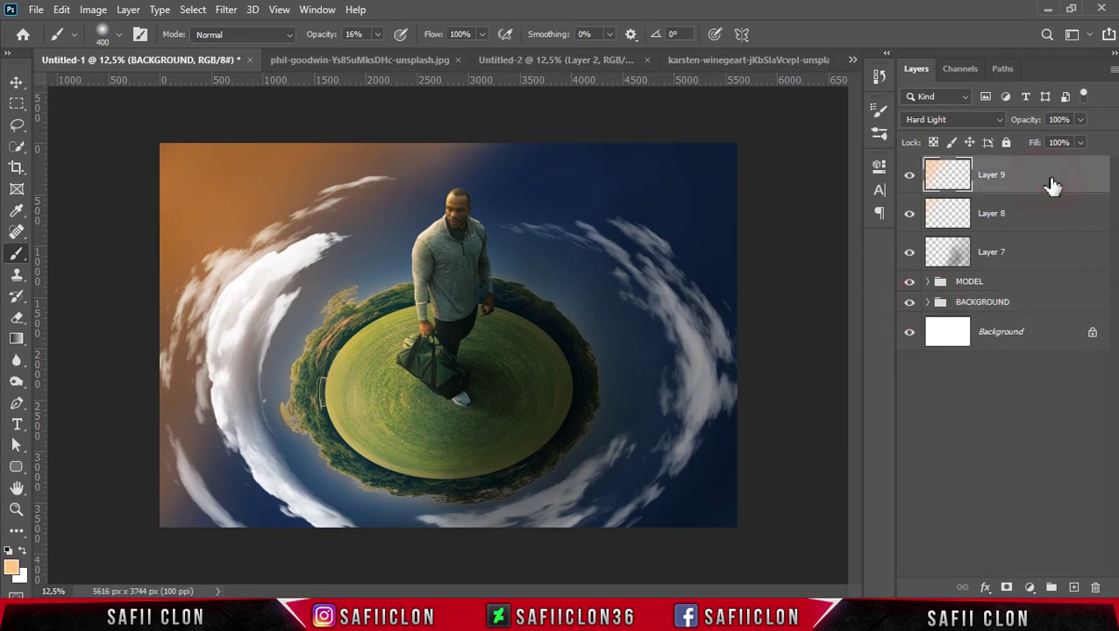
left_click(1074, 587)
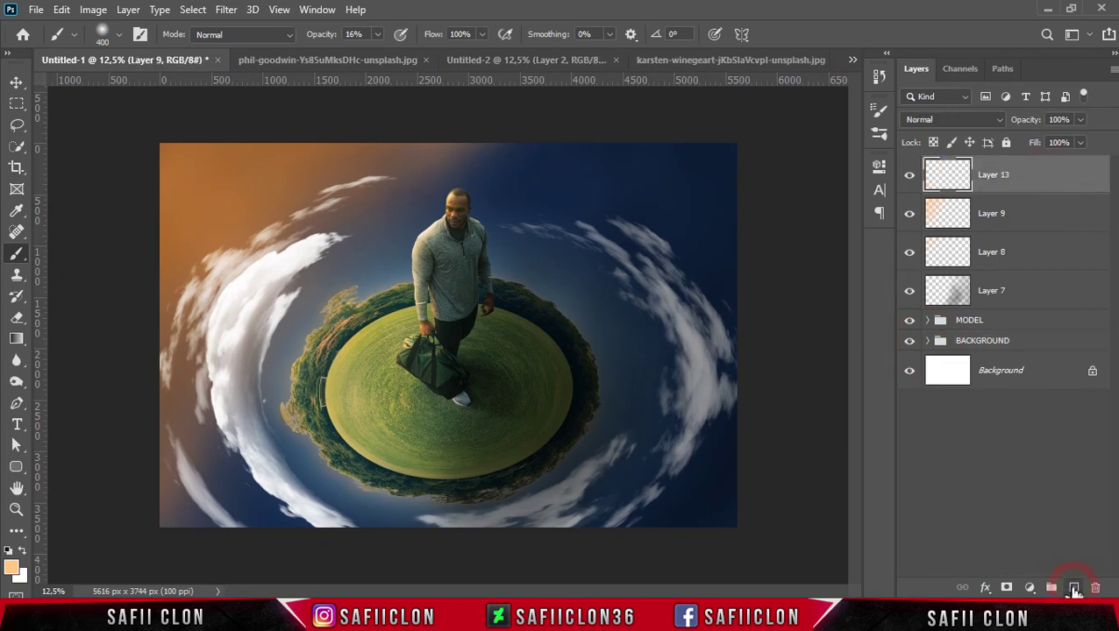
Switch to the regular Brush Tool and set its opacity to 61%.
right_click(17, 253)
left_click(85, 254)
left_click(107, 35)
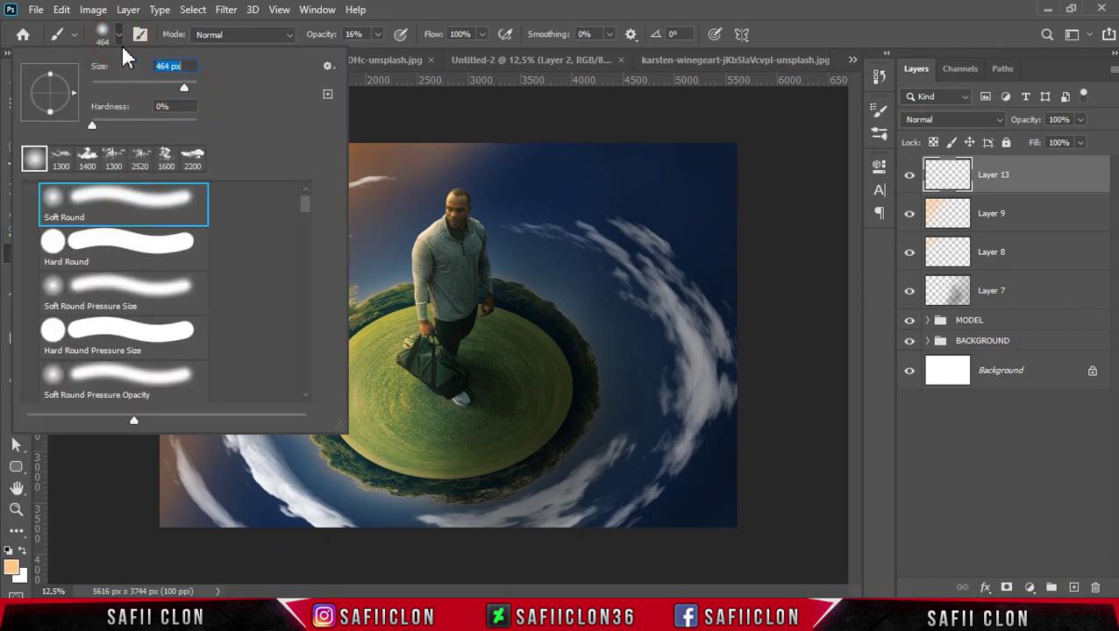
left_click(119, 35)
left_click(377, 33)
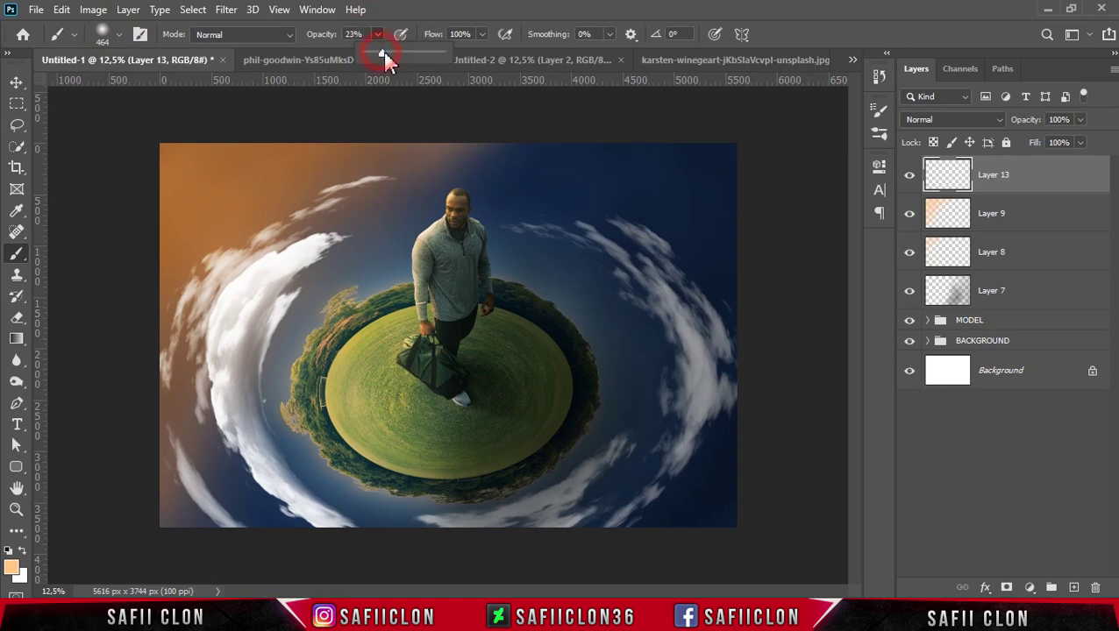
left_click_drag(410, 54, 412, 54)
left_click(377, 33)
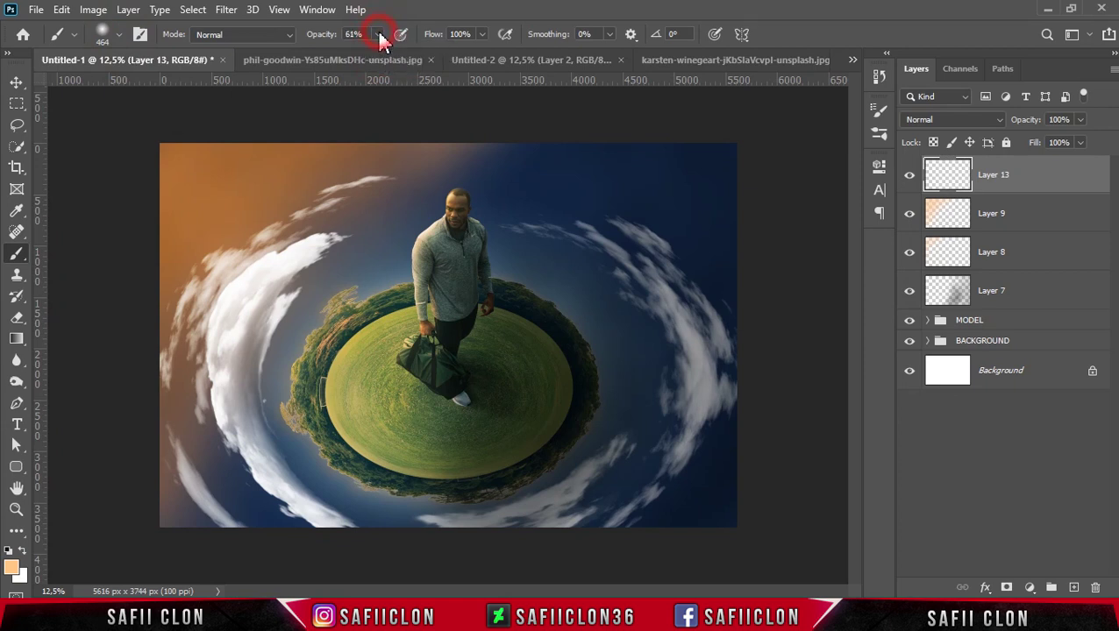
Set the foreground colour to orange f47e2b.
left_click(11, 568)
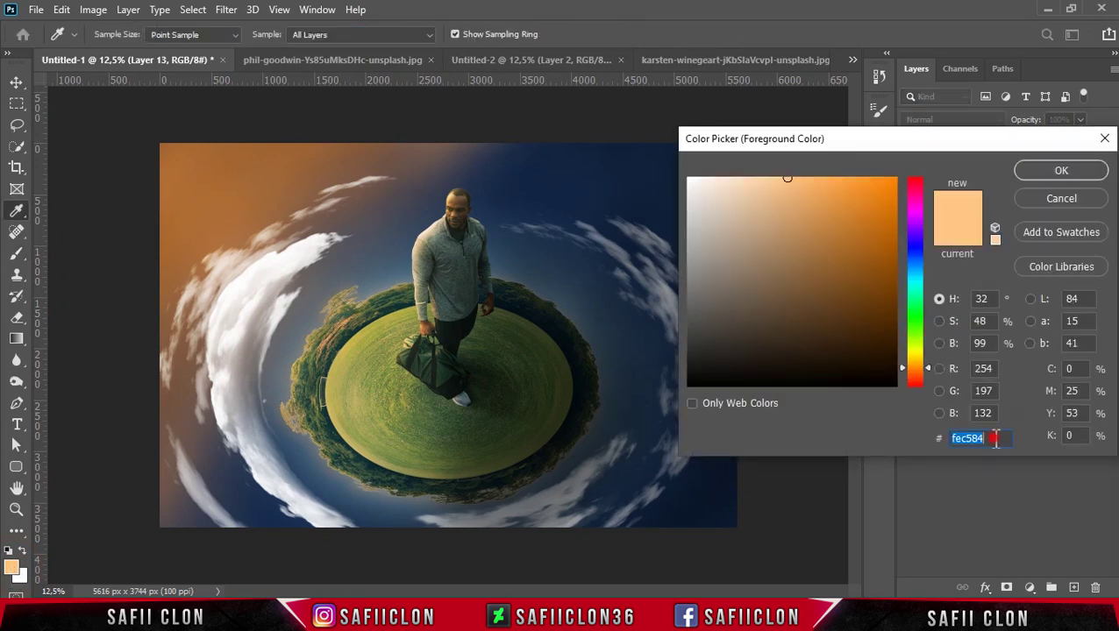
type("f")
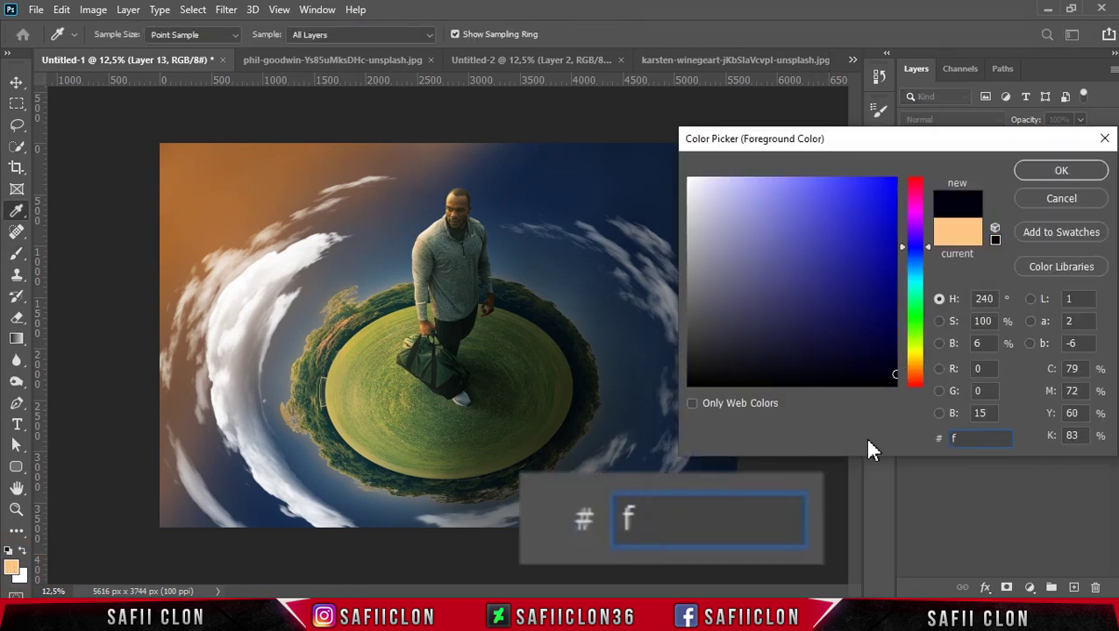
type("47")
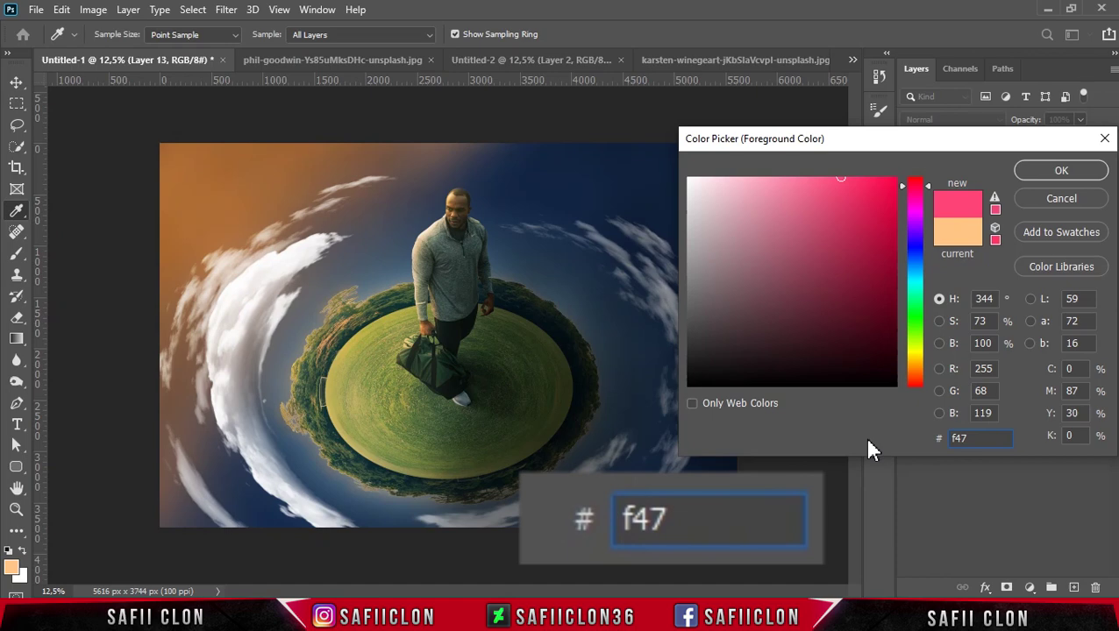
type("e2b")
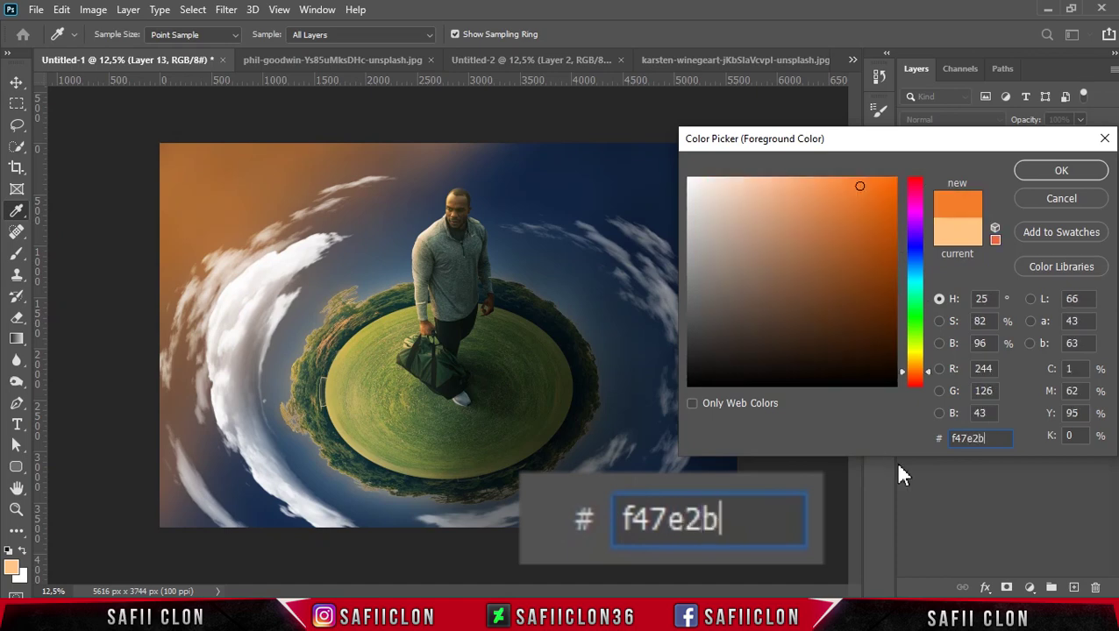
double_click(989, 438)
left_click(1034, 174)
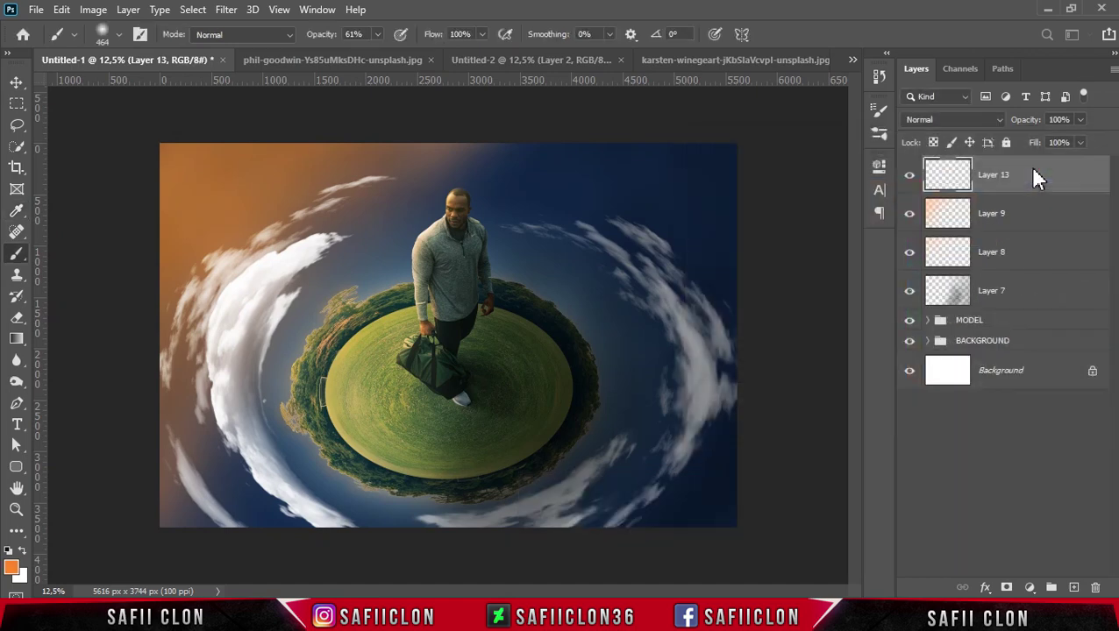
Paint an orange dab in the sky beside the man and set Layer 13 to Screen.
key("[")
key("[")
left_click(380, 253)
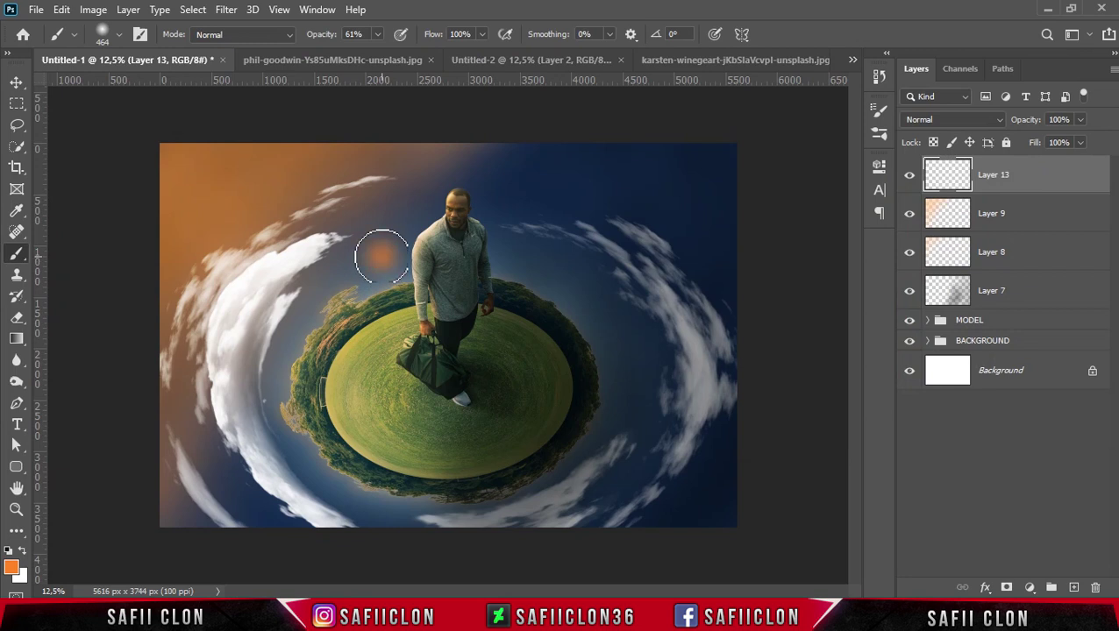
key("bracketleft")
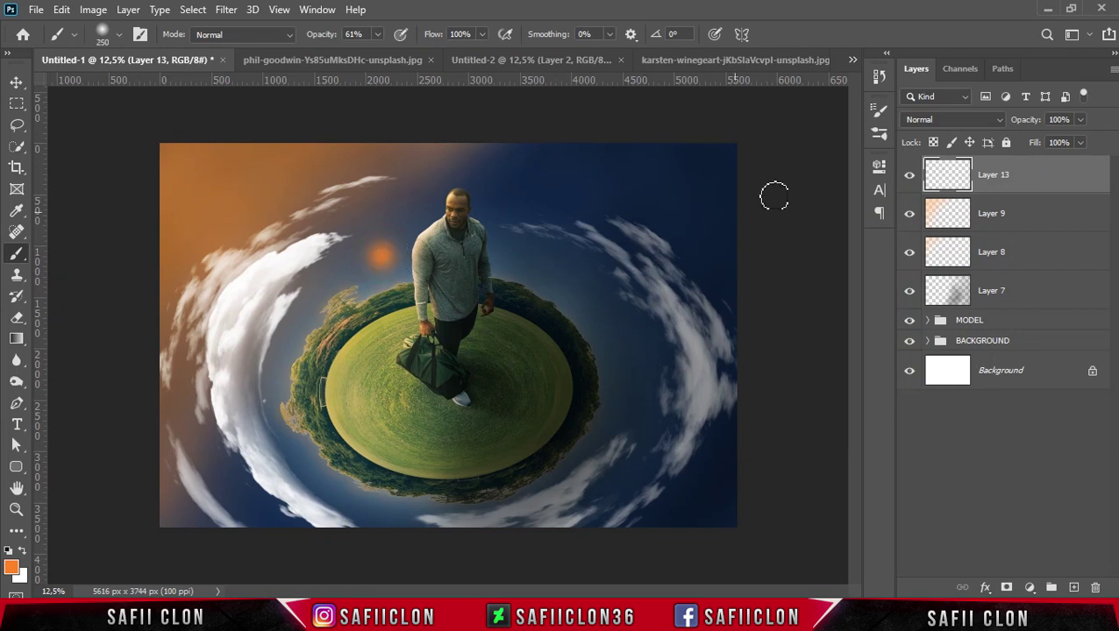
left_click(968, 123)
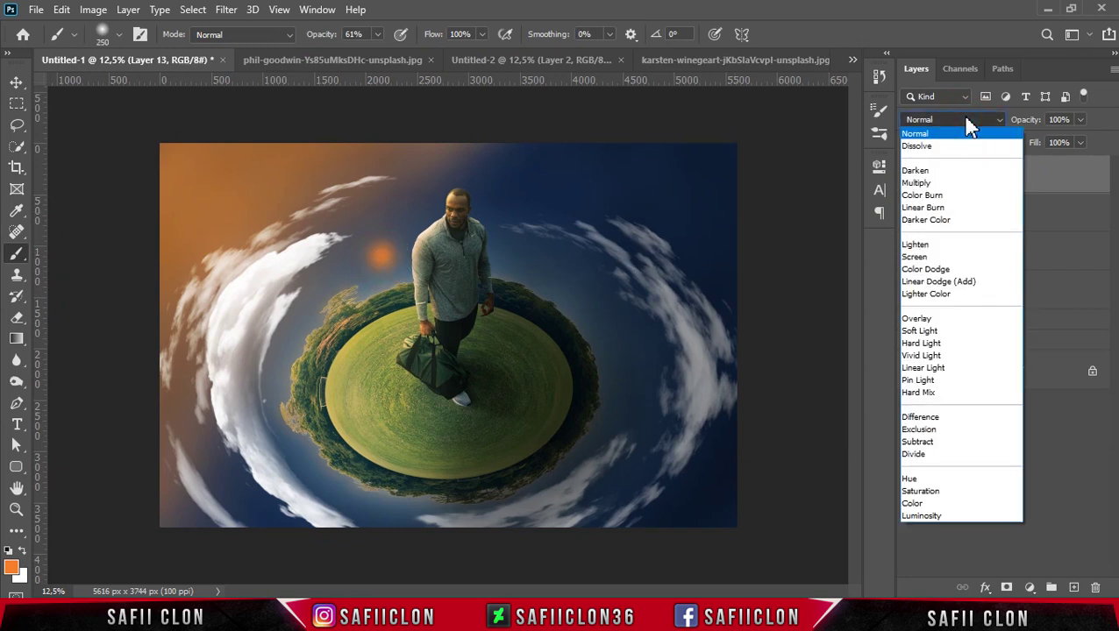
left_click(921, 257)
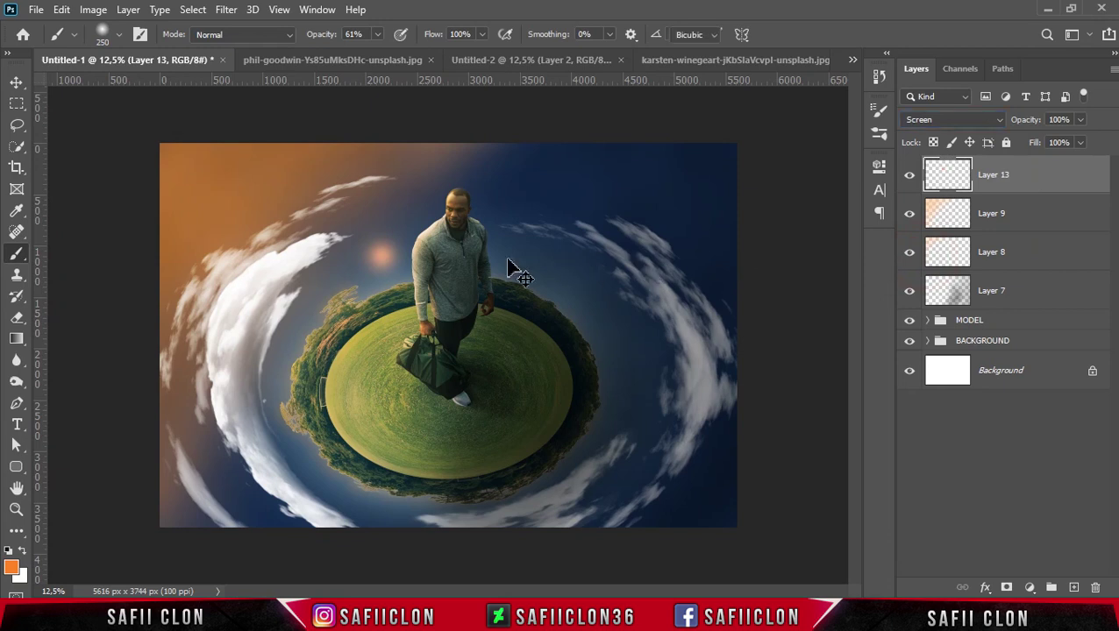
Free-transform the orange dab to stretch it across the upper-left sky.
key("ctrl+t")
left_click_drag(404, 256, 743, 249)
mouse_move(550, 269)
left_mouse_down()
mouse_move(417, 213)
mouse_move(589, 325)
left_mouse_up()
left_click_drag(248, 217, 233, 225)
left_click_drag(577, 211, 840, 210)
left_click_drag(498, 250, 454, 252)
left_click_drag(168, 313, 172, 308)
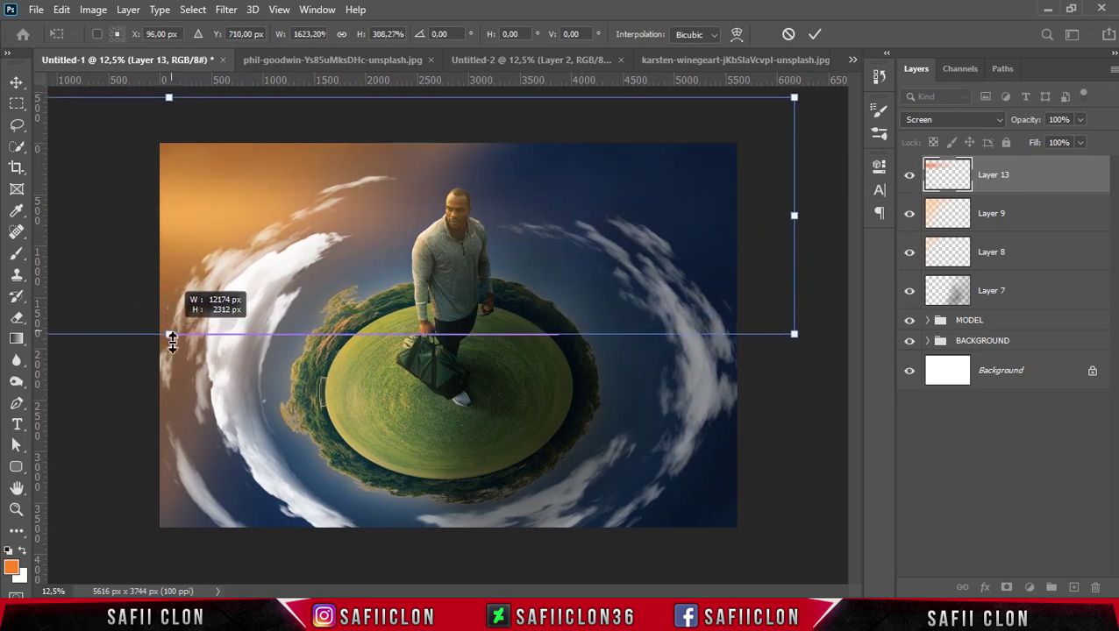
left_click_drag(216, 219, 219, 224)
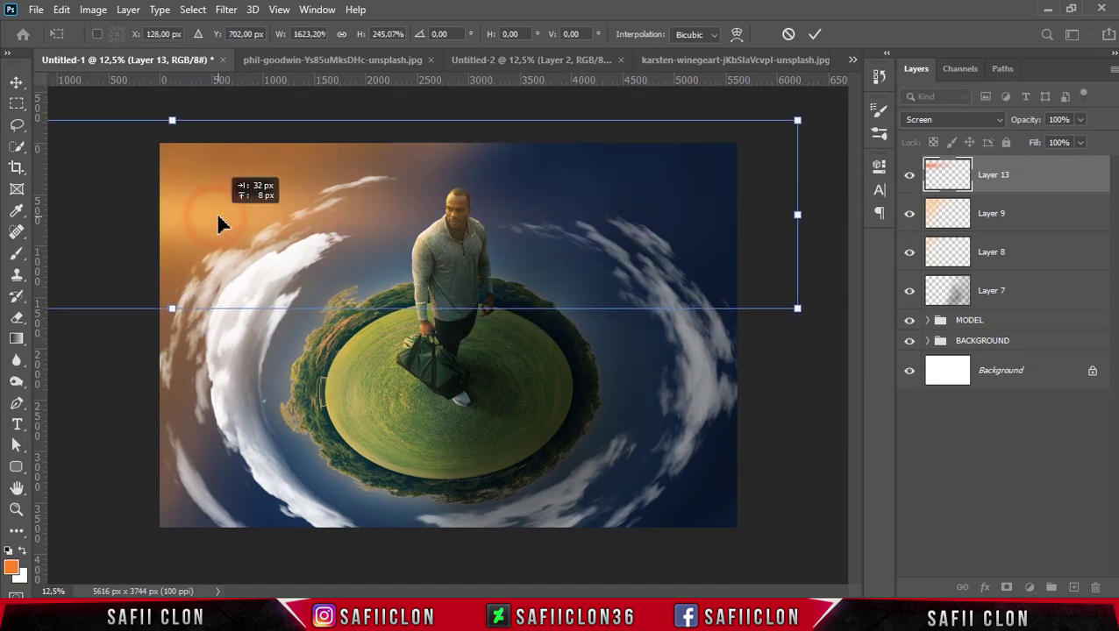
left_click(812, 38)
Paint a soft 800 px orange glow into the top-left corner, then add a Curves adjustment.
key("b")
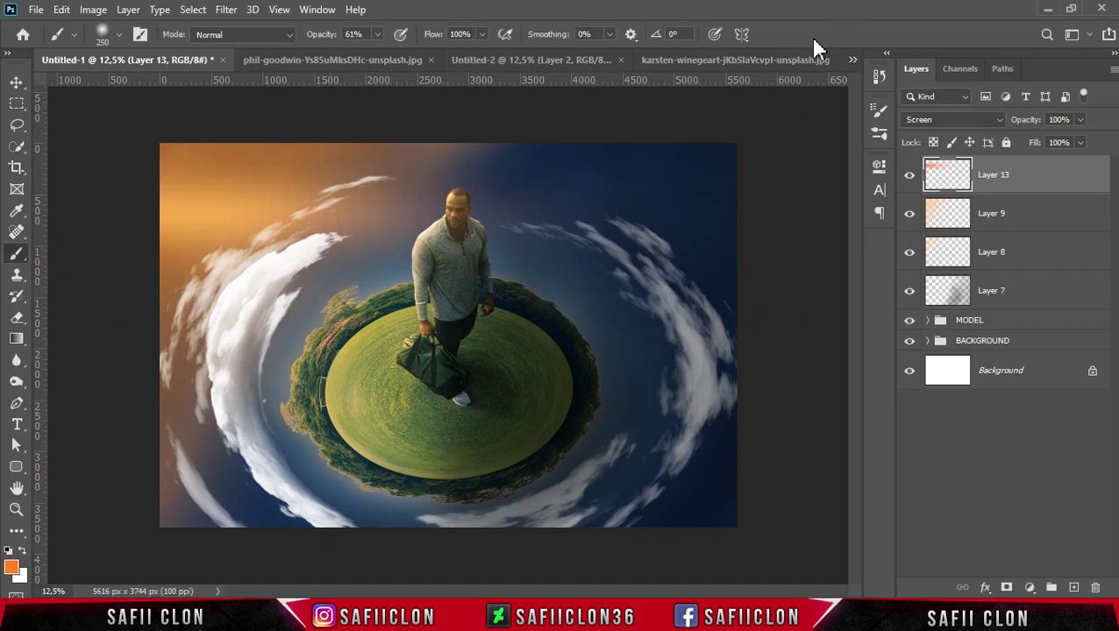
key("bracketright")
key("bracketright")
key("bracketright")
left_click_drag(377, 34, 358, 58)
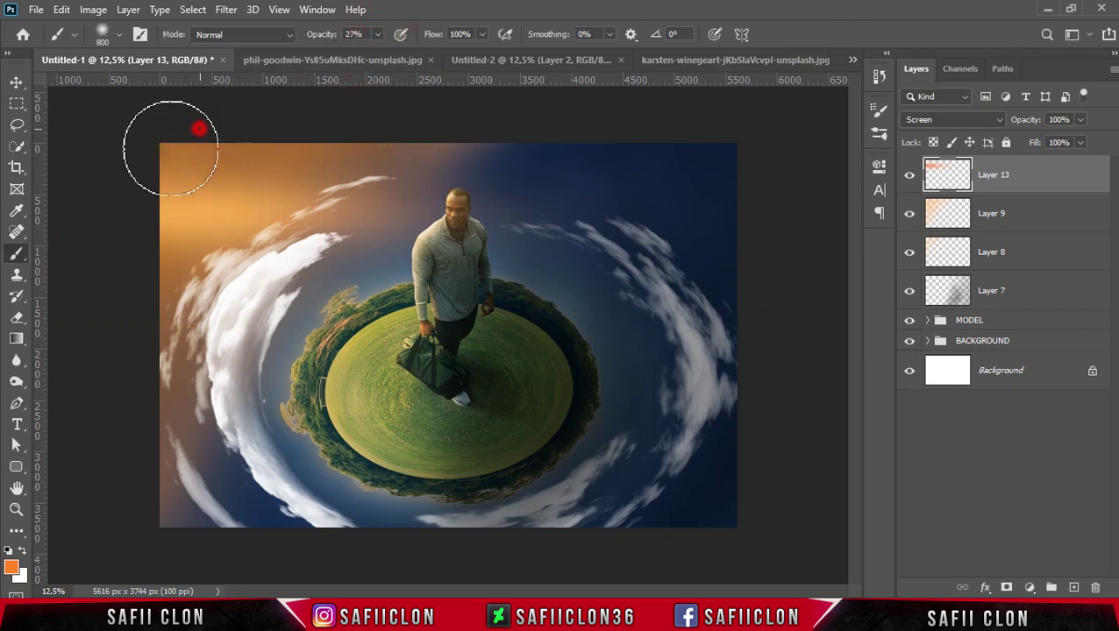
key("bracketright")
key("bracketright")
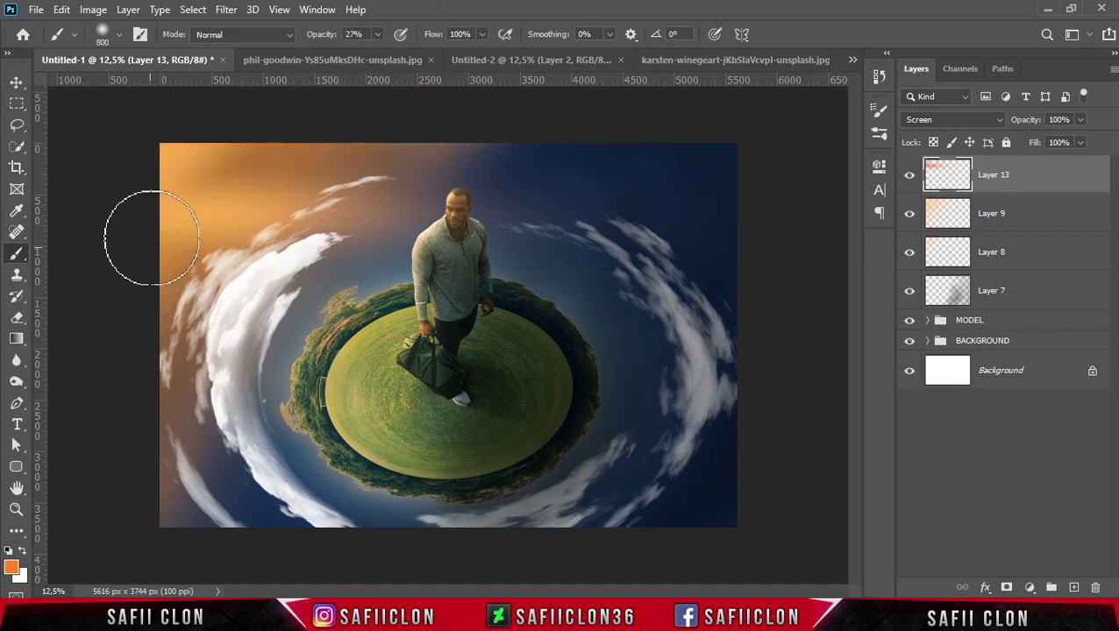
left_click(141, 148)
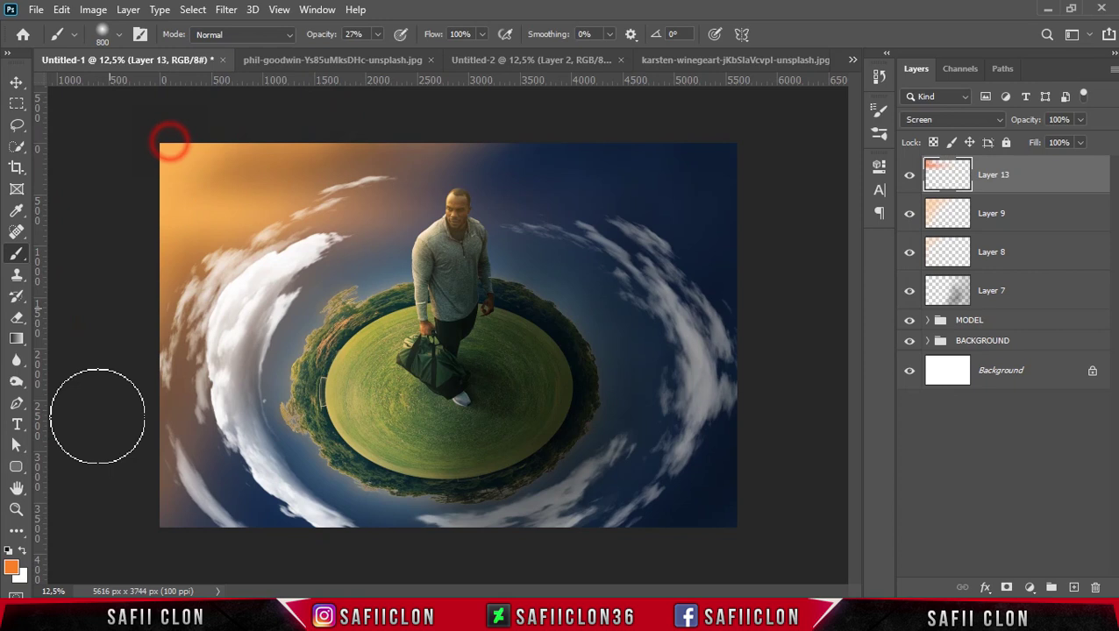
left_click(112, 204)
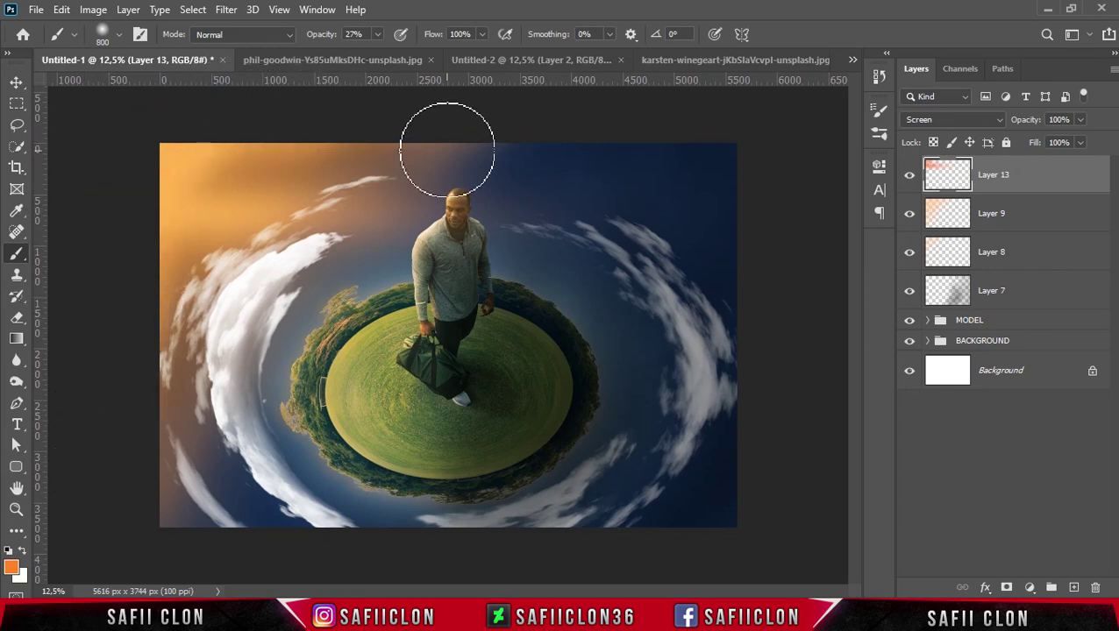
left_click(910, 177)
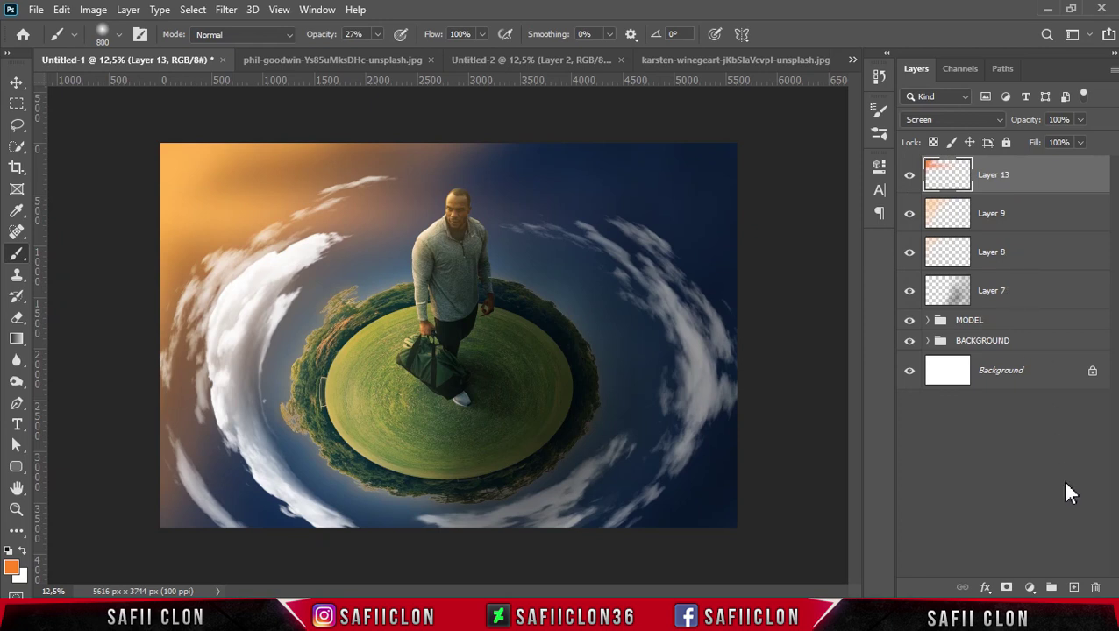
left_click(1030, 587)
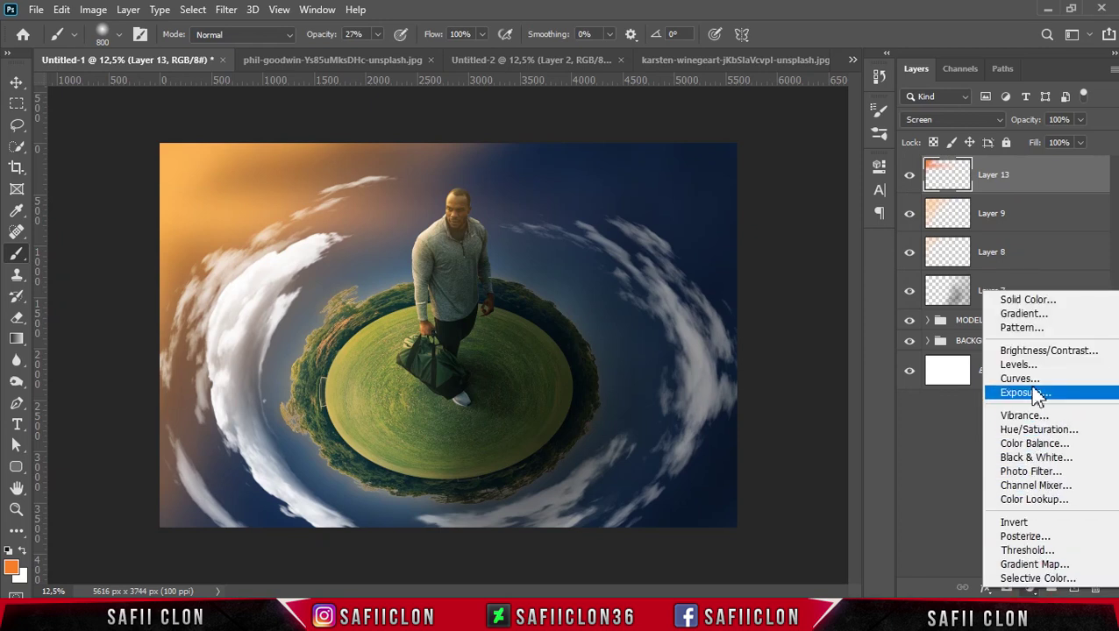
left_click(1033, 392)
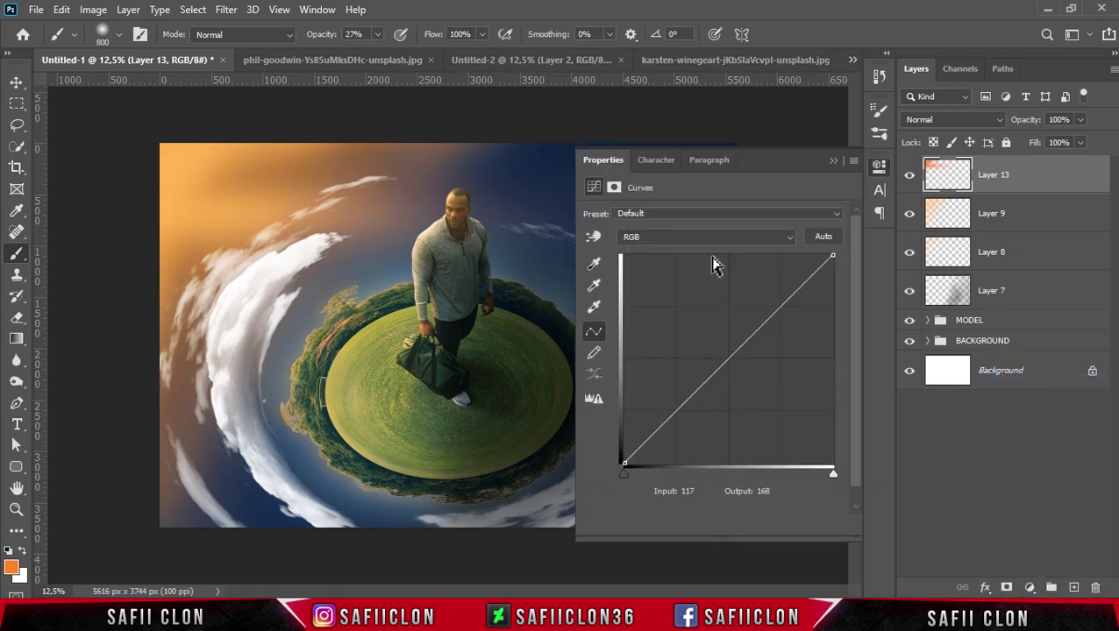
On the Red channel curve, lift the shadows slightly and boost the highlights.
left_click(701, 233)
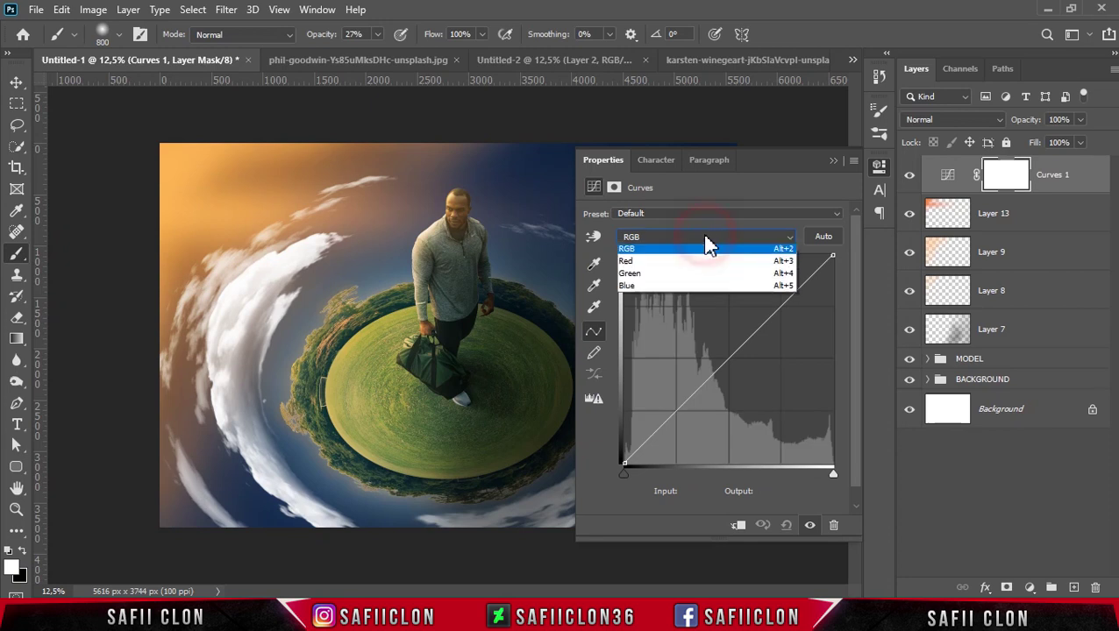
left_click(653, 261)
left_click_drag(625, 465, 622, 456)
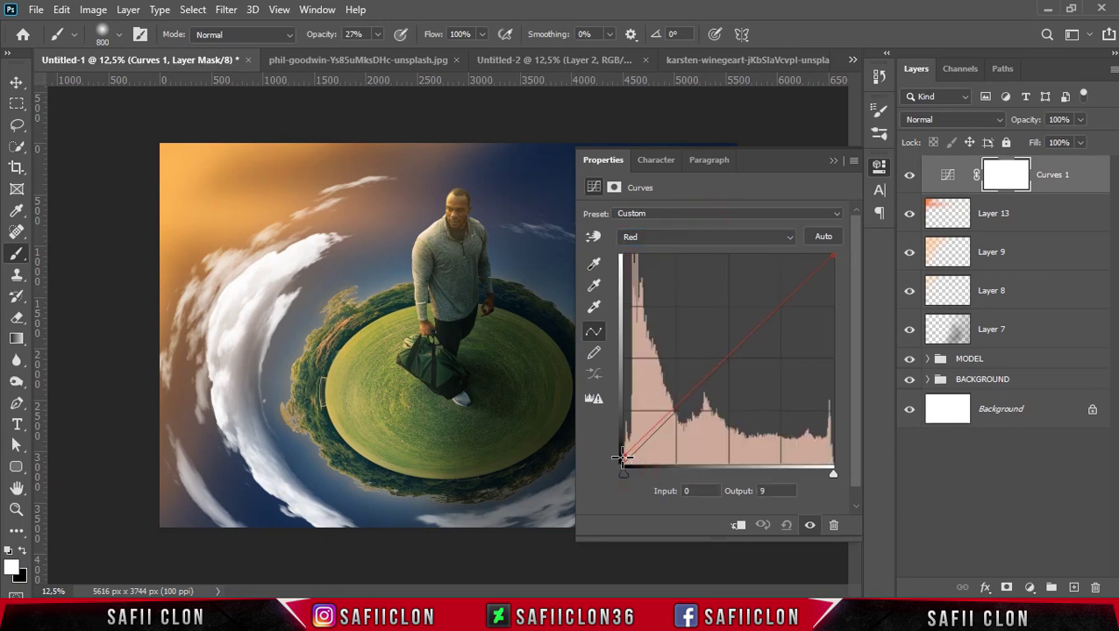
left_click_drag(834, 255, 827, 253)
On the Blue channel curve, lift the shadows and pull down the highlights.
left_click(787, 235)
left_click(649, 285)
left_click_drag(623, 464, 619, 456)
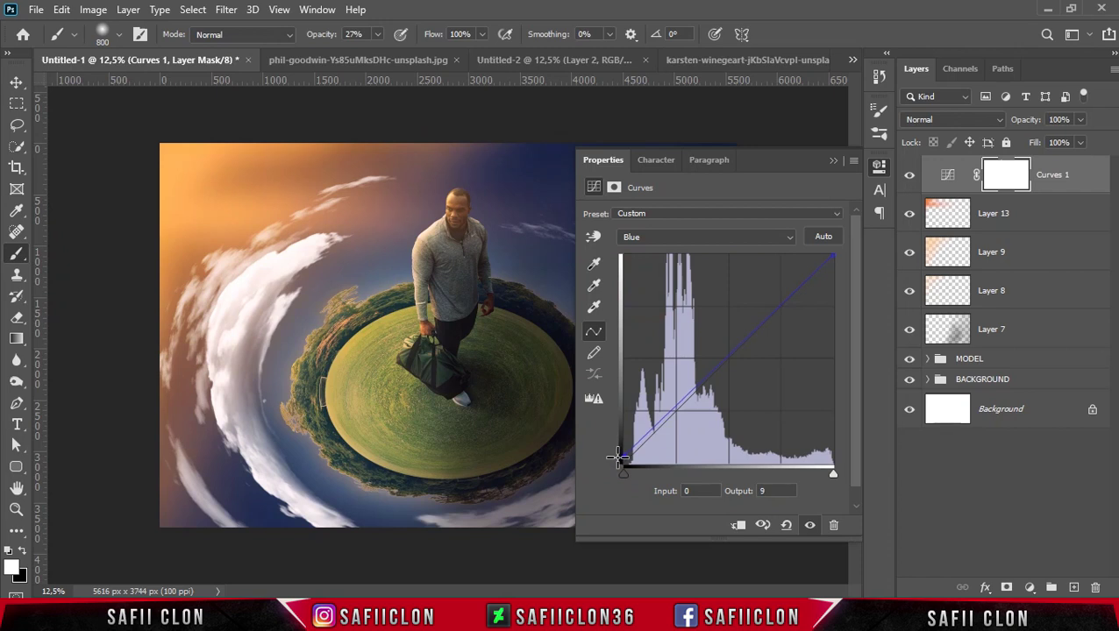
left_click_drag(833, 255, 833, 262)
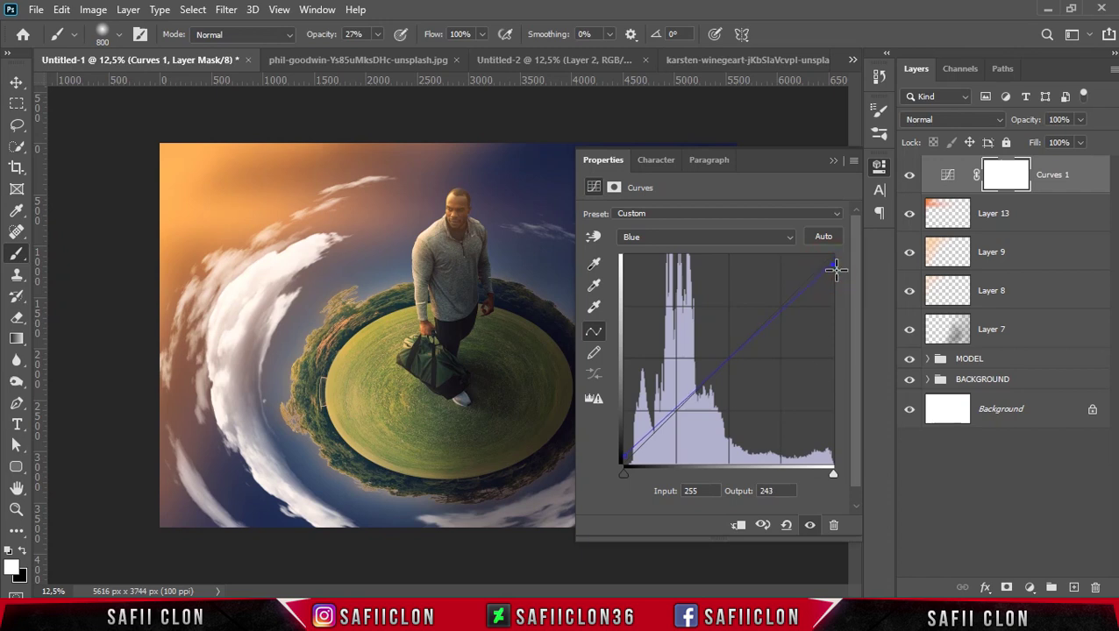
left_click_drag(623, 458, 622, 456)
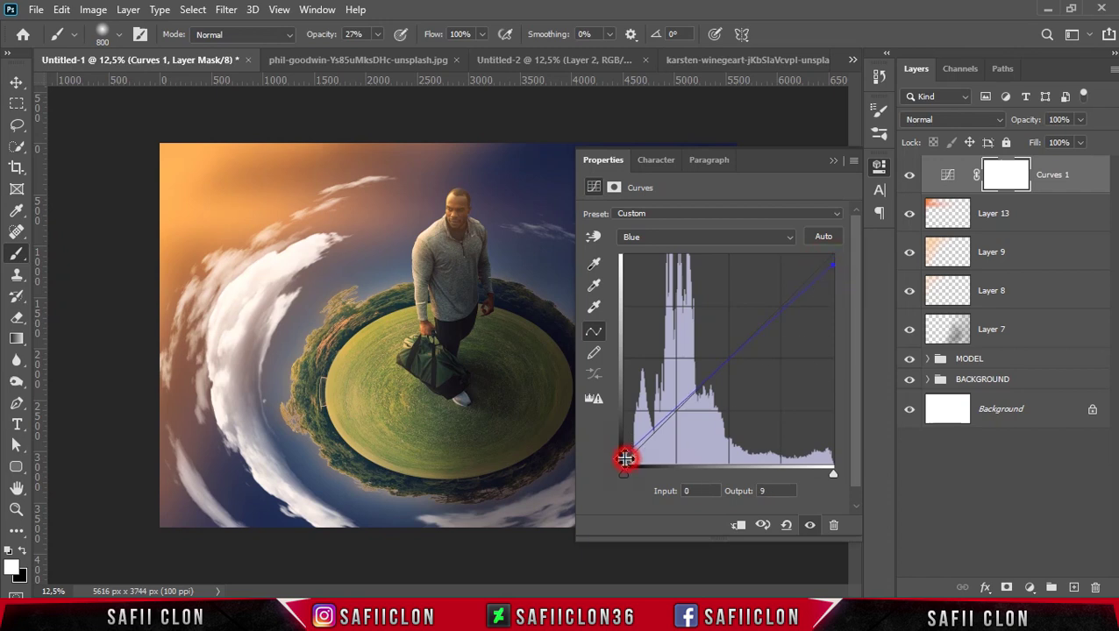
Shape the RGB curve: black output 10, midpoint 125→128, white point pulled to about 223.
left_click(789, 237)
left_click(739, 248)
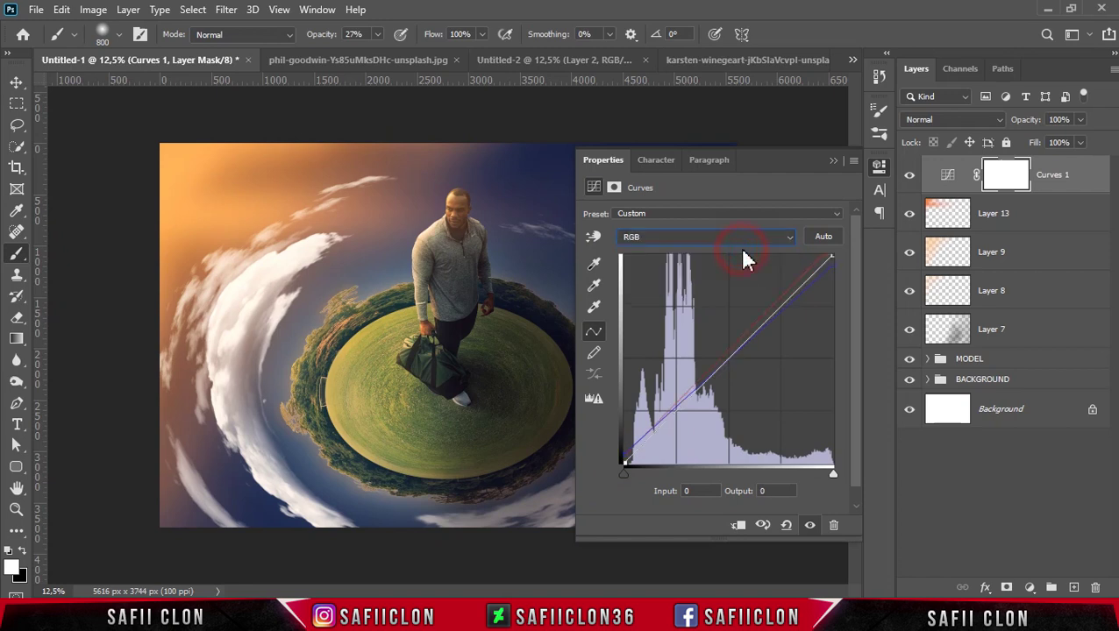
left_click(652, 436)
left_click_drag(622, 465, 618, 455)
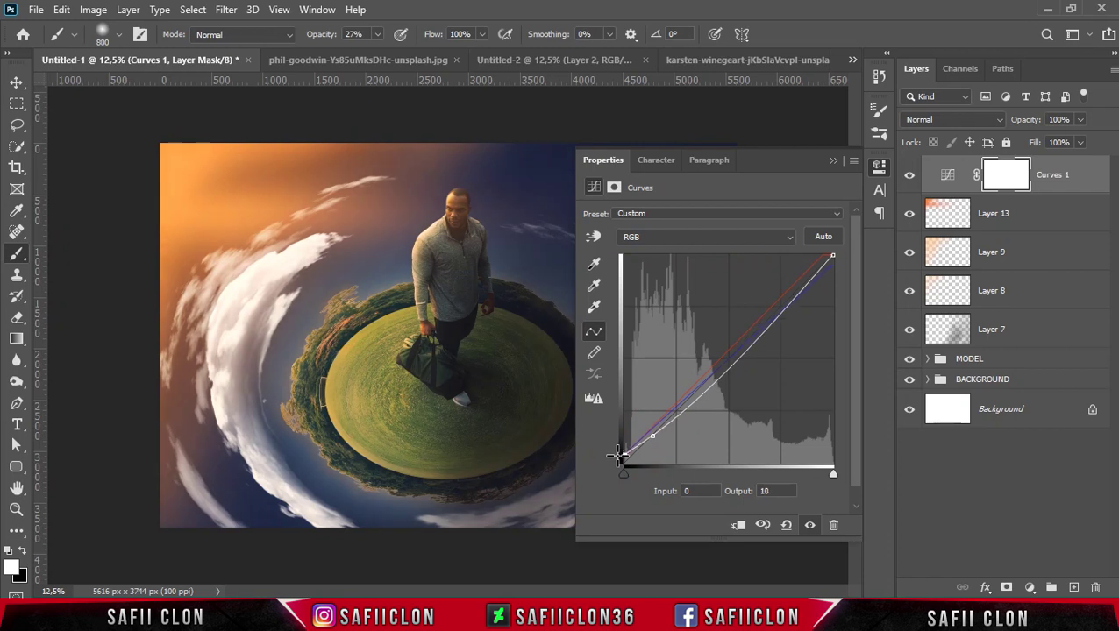
left_click(727, 360)
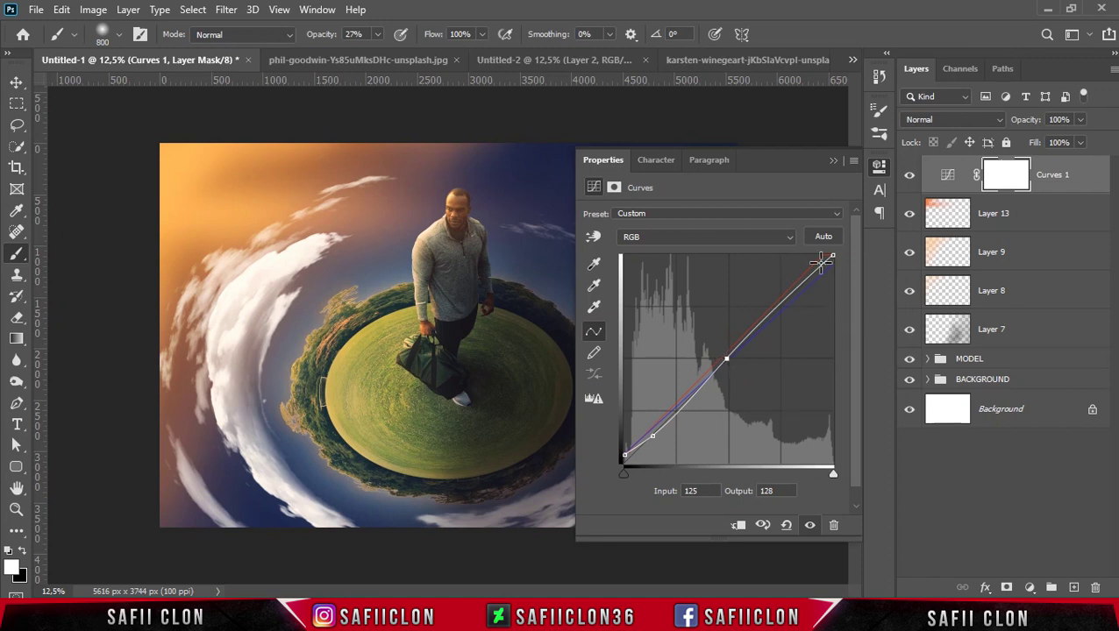
left_click_drag(832, 254, 804, 255)
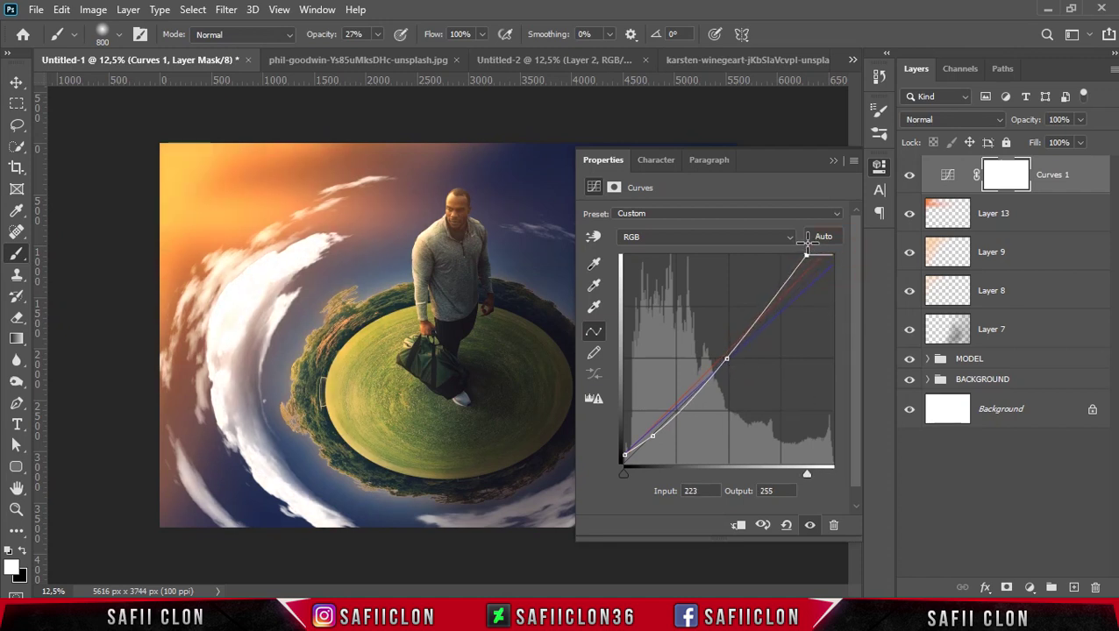
left_click(835, 162)
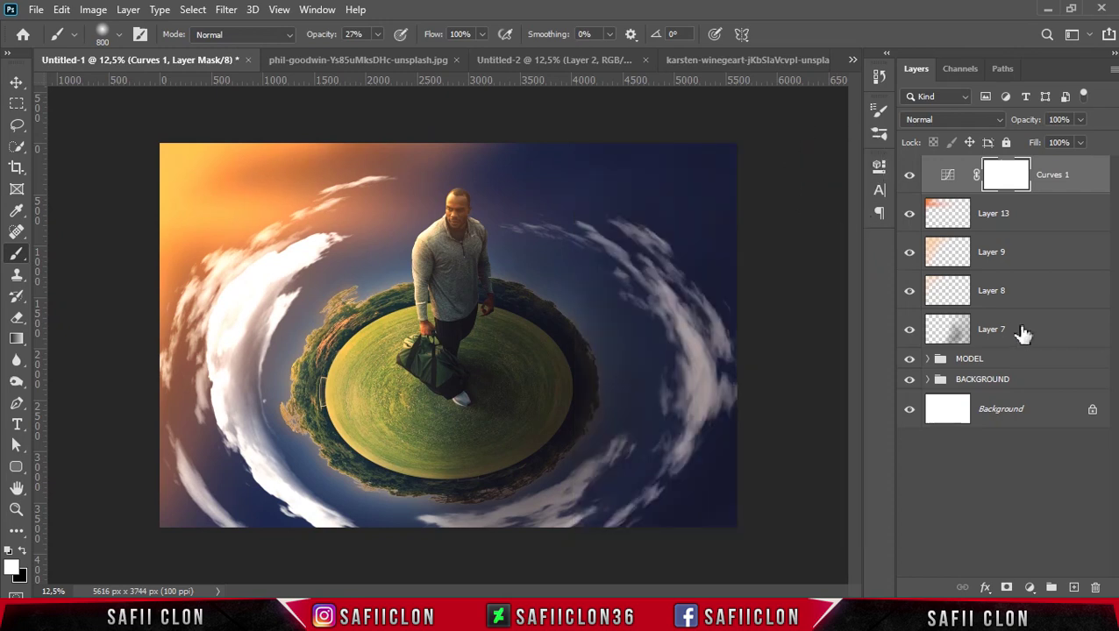
Split Layer 1's inner and drop shadow effects into separate layers and select the Drop Shadow layer.
left_click(928, 379)
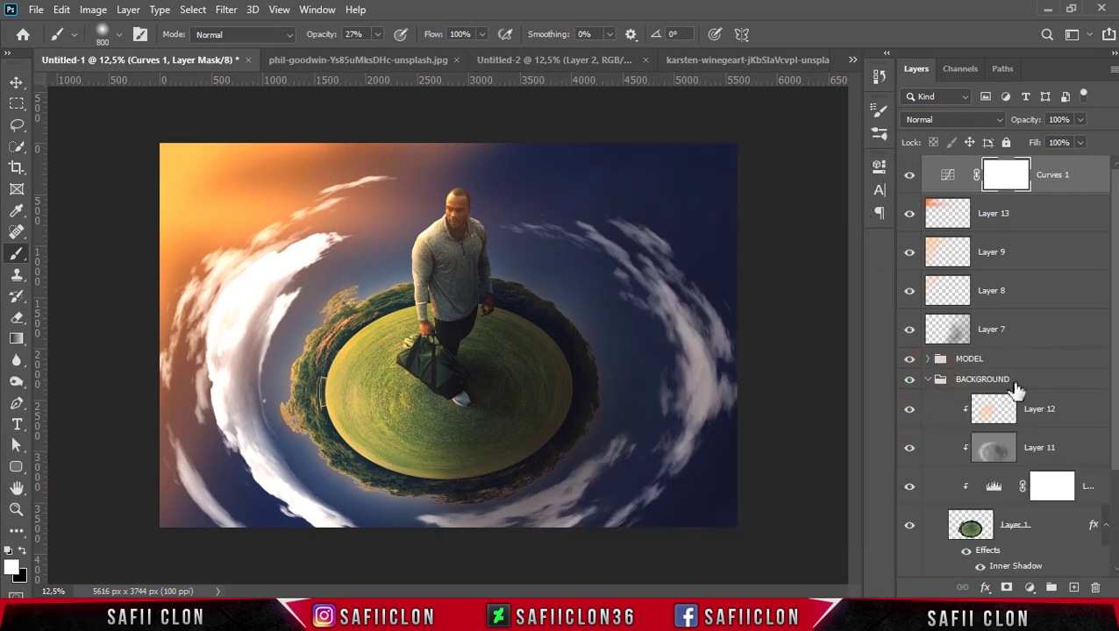
scroll(1109, 394, "down", 1)
scroll(1079, 429, "down", 2)
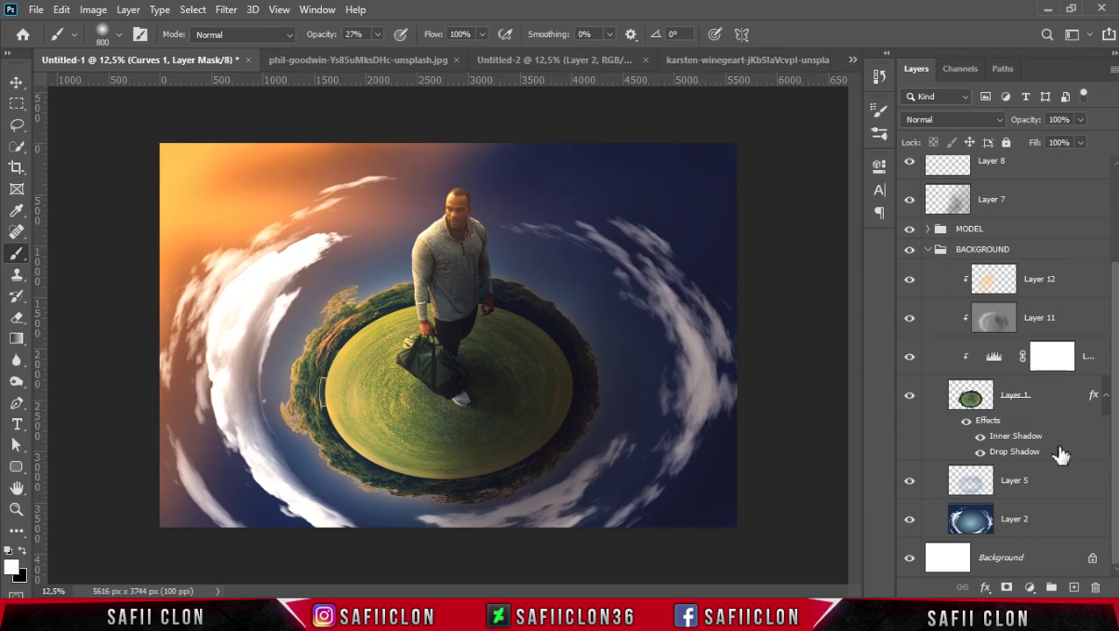
right_click(989, 422)
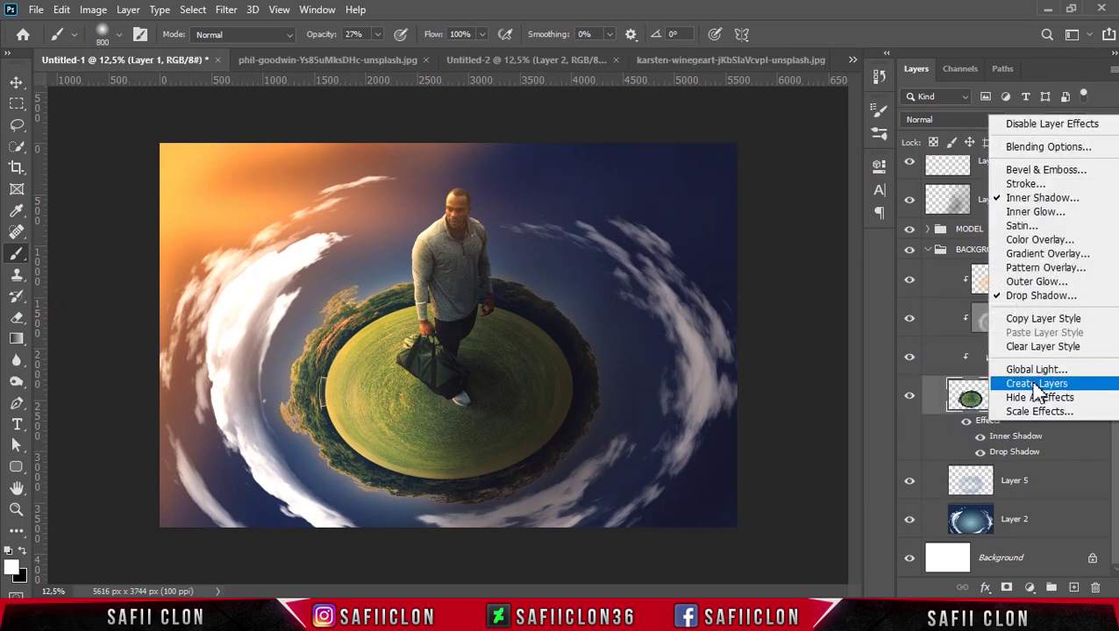
left_click(1036, 396)
left_click(491, 240)
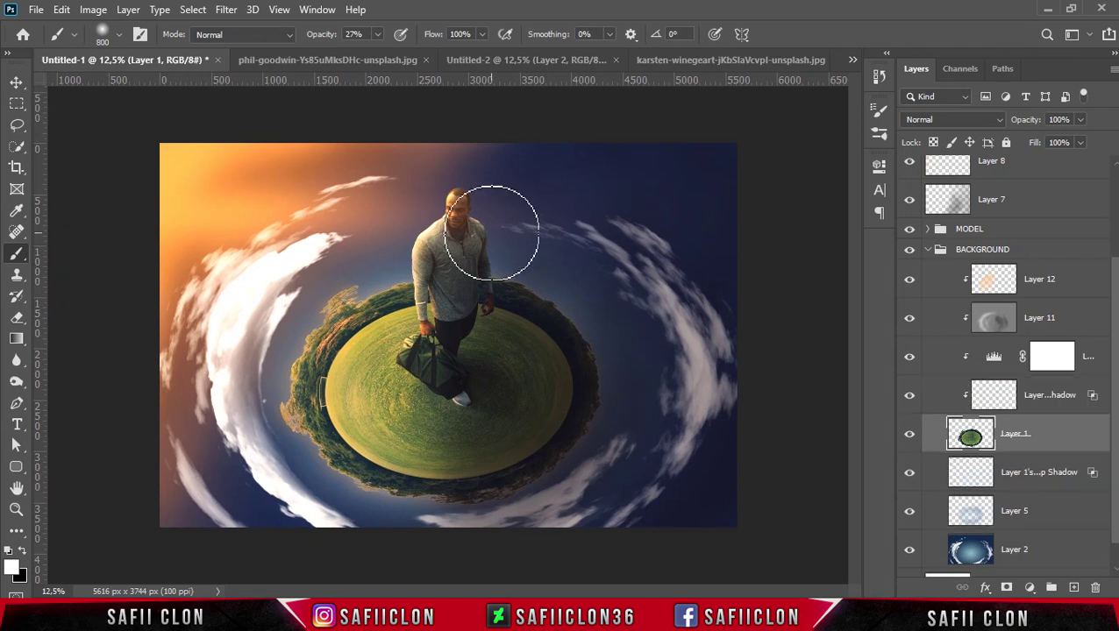
left_click(1046, 479)
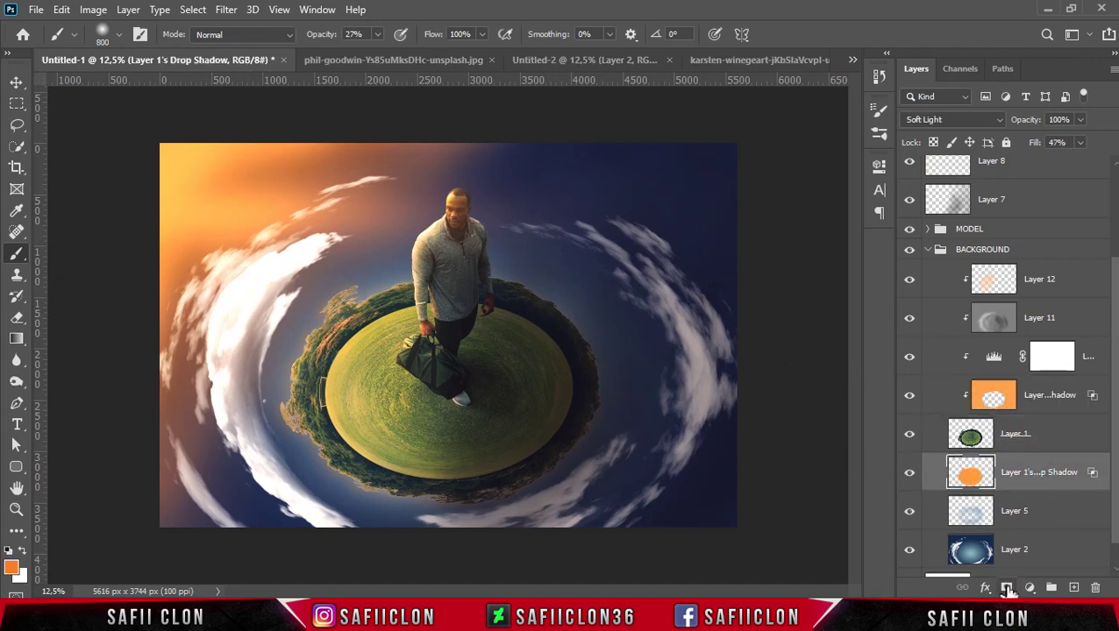
Add a mask to the drop shadow layer and set up a soft round 480 px brush at 100% opacity.
left_click(1007, 588)
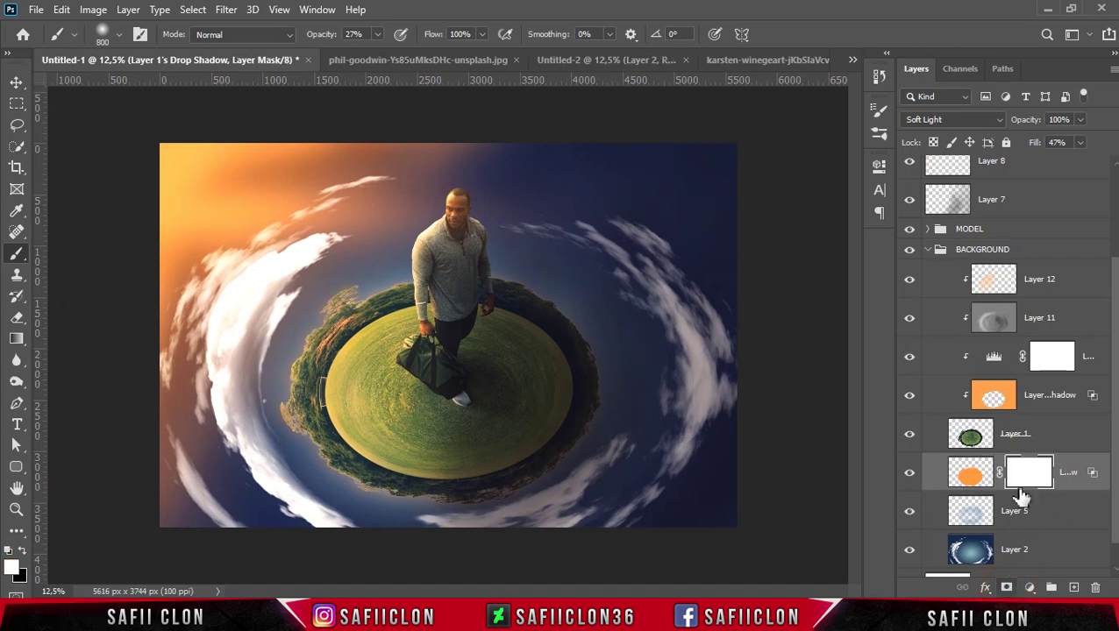
right_click(18, 255)
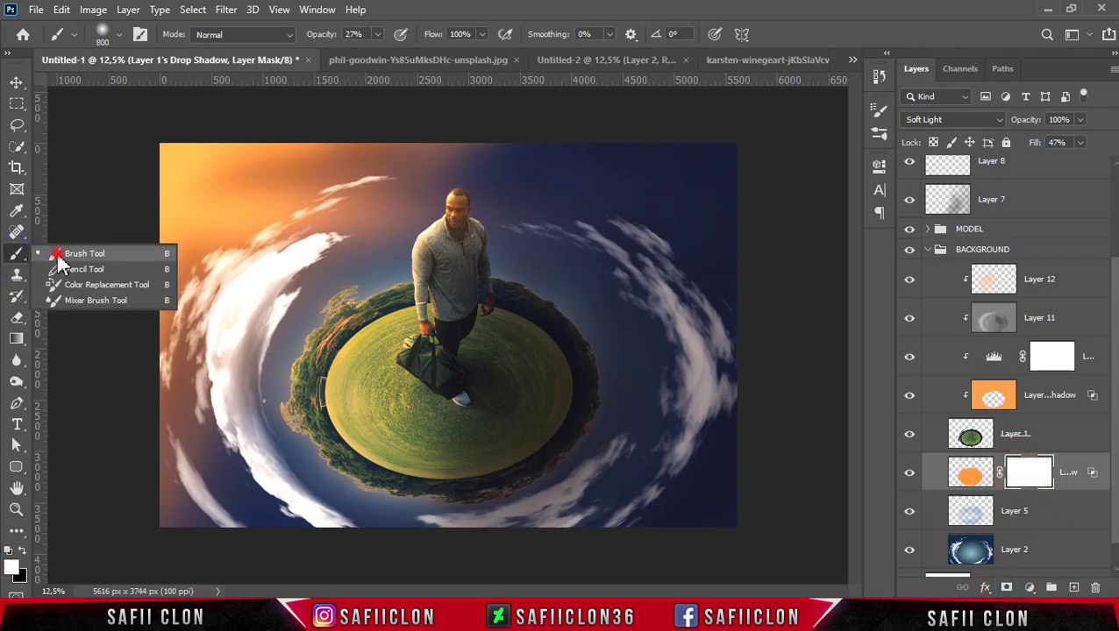
left_click(58, 252)
left_click(119, 35)
left_click(120, 193)
left_click(186, 88)
left_click(119, 37)
left_click(379, 35)
key("Return")
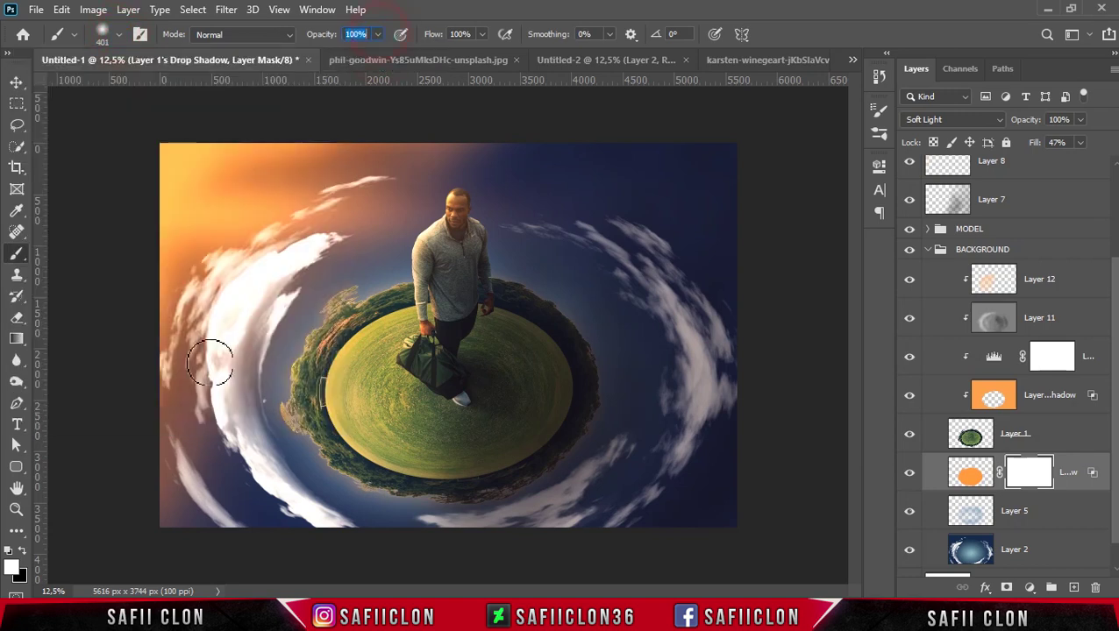
With black, mask out the glow below the planet, then lower opacity and enlarge the brush to 500.
left_click(25, 552)
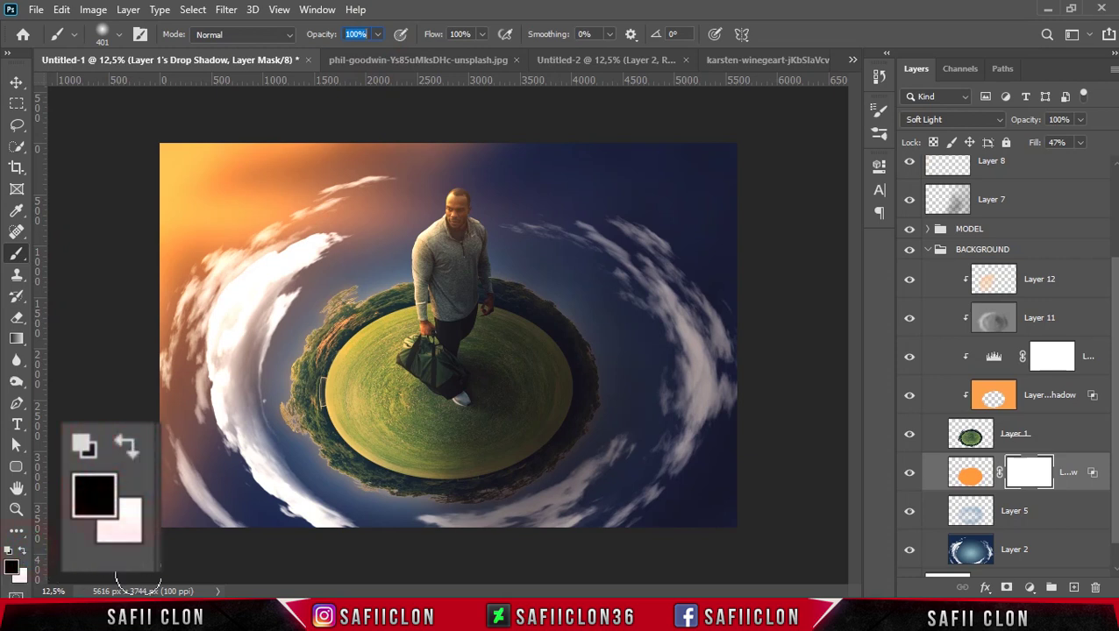
mouse_move(603, 456)
left_mouse_down()
mouse_move(551, 482)
mouse_move(580, 474)
left_mouse_up()
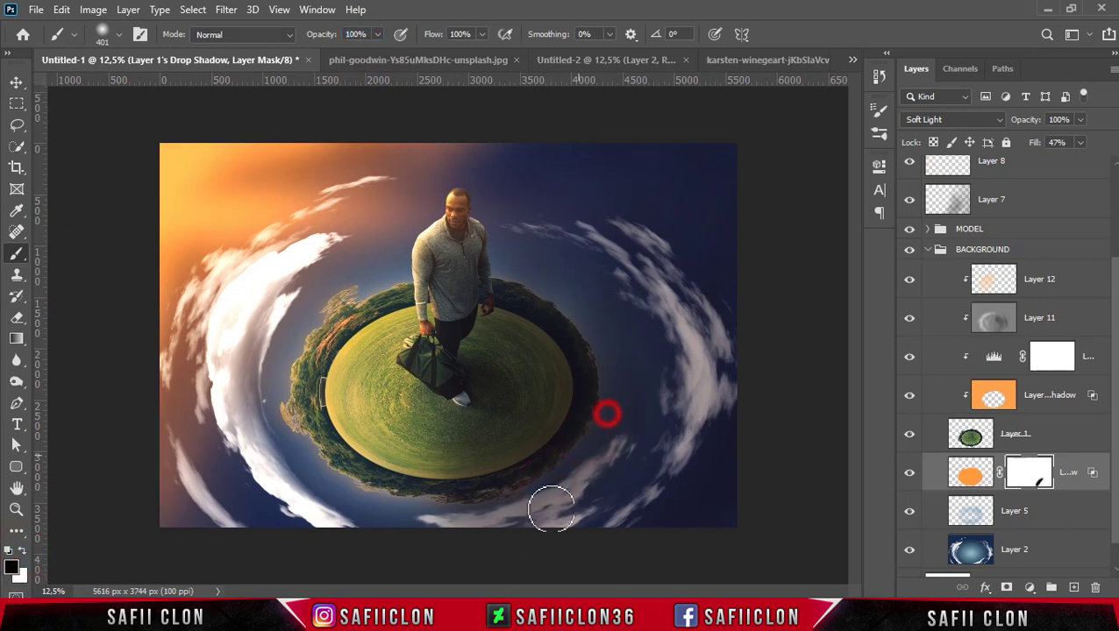
left_click_drag(377, 34, 373, 57)
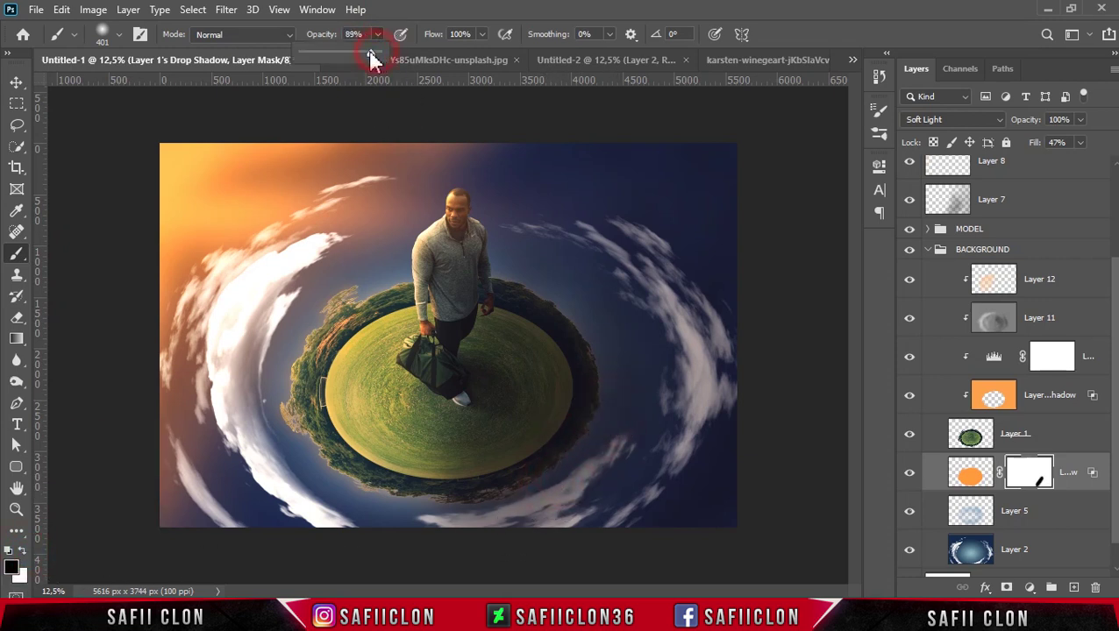
key("bracketright")
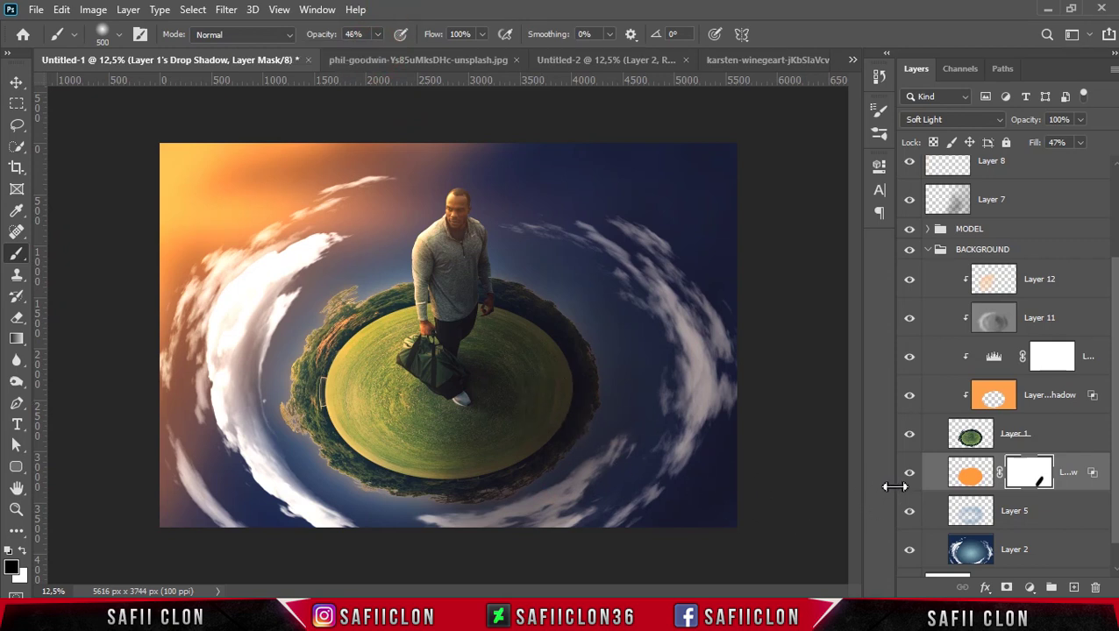
left_click(910, 478)
left_click(909, 478)
With a 600 px brush, paint black over the glow along the planet's lower right and right sky.
key("bracketright")
left_click(606, 392)
left_click(565, 474)
left_click(611, 373)
left_click(480, 511)
left_click(592, 322)
left_click(565, 307)
left_click(570, 477)
left_click(468, 513)
left_click(579, 312)
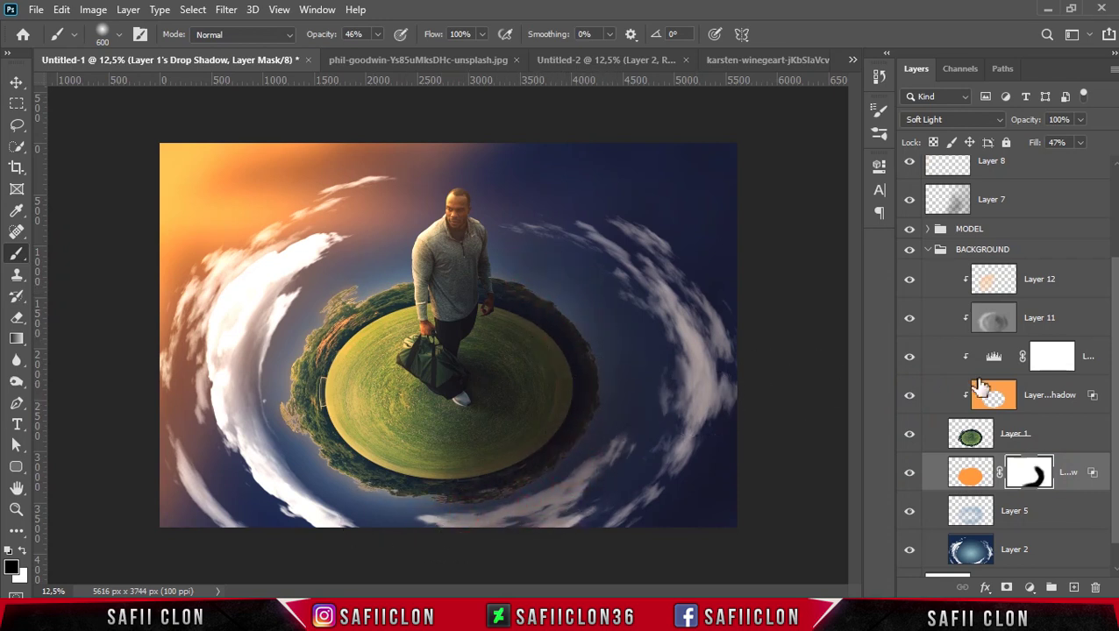
left_click(1044, 397)
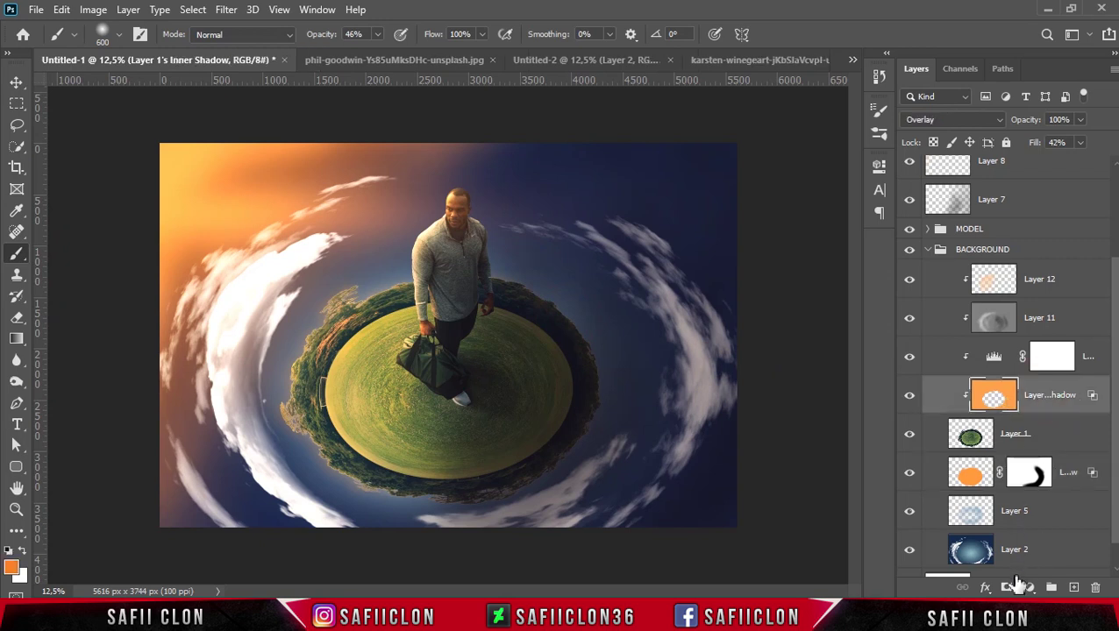
Mask the inner shadow layer and paint black over its orange glow right of the planet, then compare.
left_click(1007, 588)
key("d")
left_click(584, 456)
mouse_move(584, 456)
left_mouse_down()
mouse_move(610, 373)
mouse_move(600, 417)
left_mouse_up()
left_click_drag(577, 277, 781, 412)
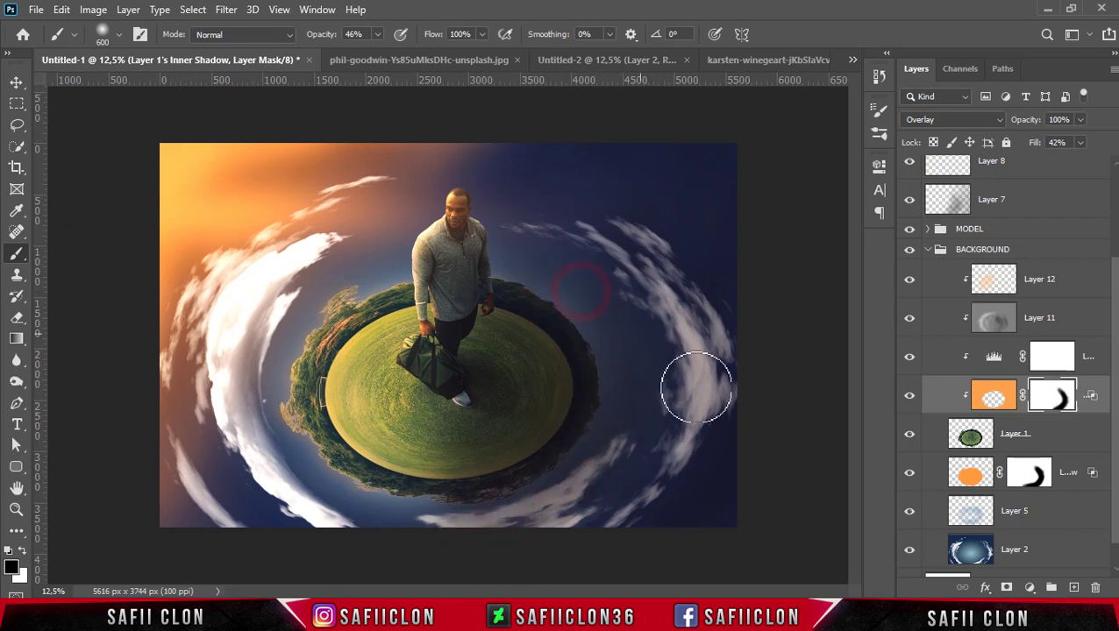
left_click(910, 400)
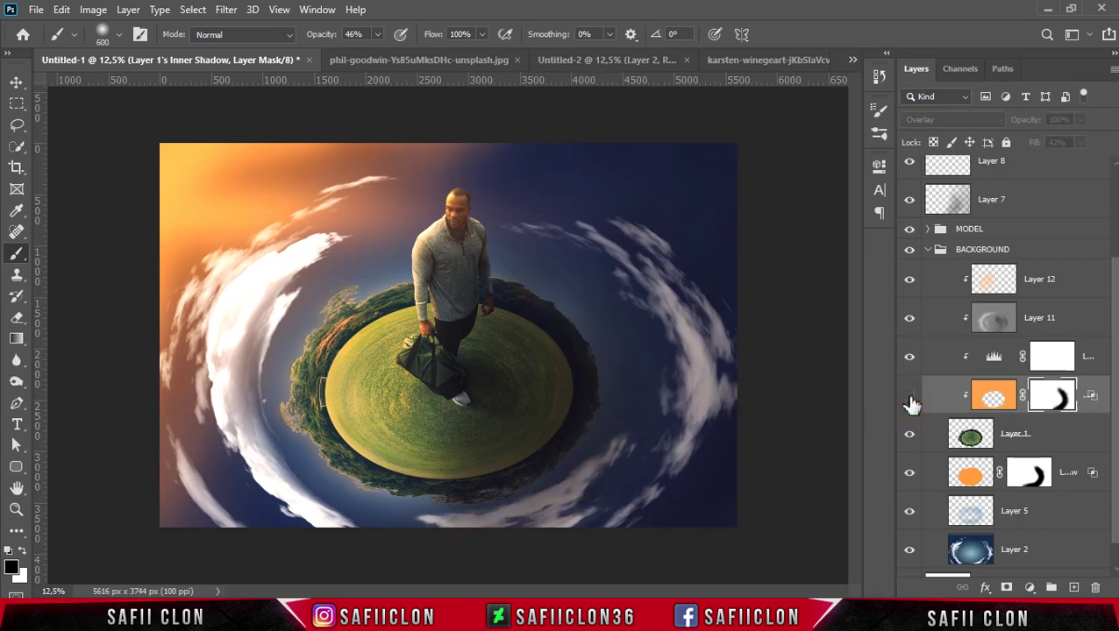
Scroll the layer list and collapse the BACKGROUND group.
scroll(735, 412, "down", 1)
scroll(734, 412, "down", 1)
scroll(735, 412, "up", 1)
scroll(735, 412, "up", 2)
scroll(735, 412, "up", 1)
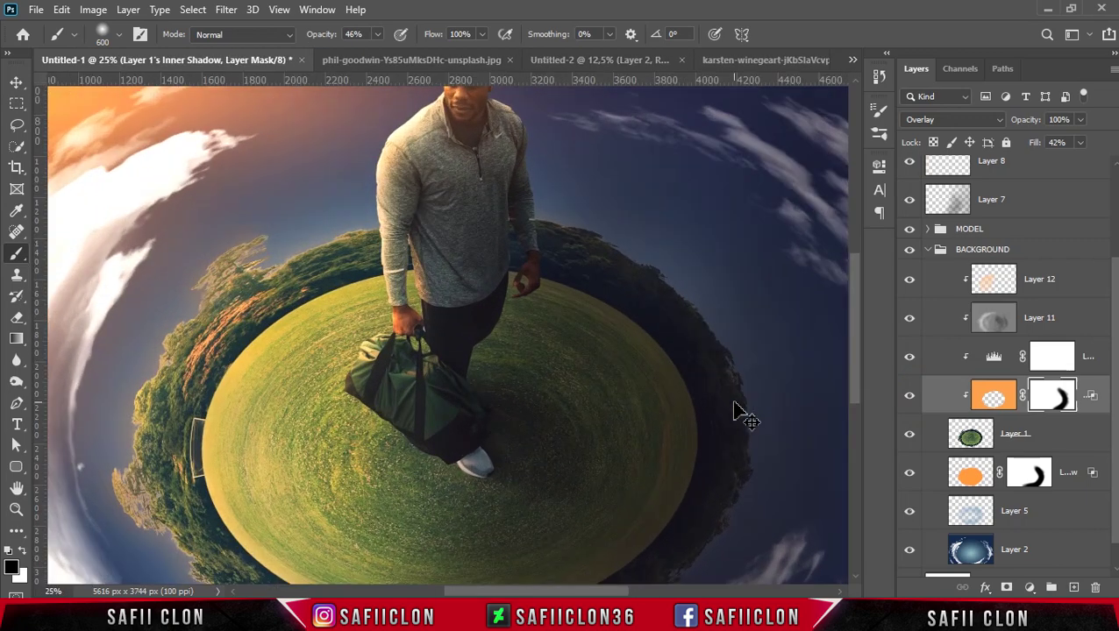
scroll(735, 412, "down", 1)
scroll(735, 412, "down", 2)
scroll(735, 412, "up", 1)
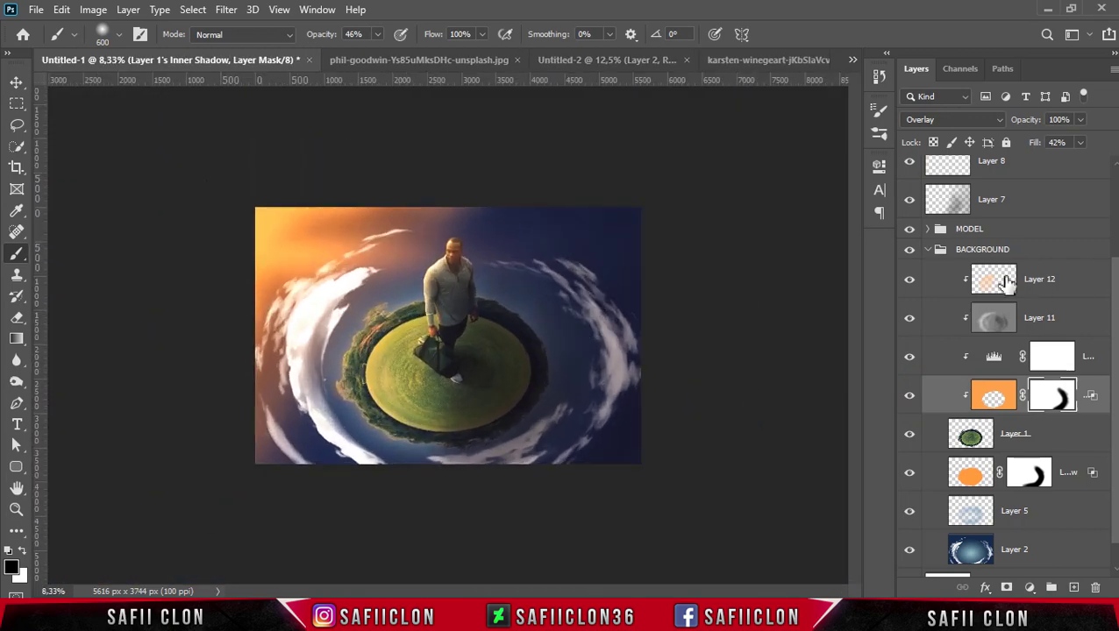
left_click(928, 252)
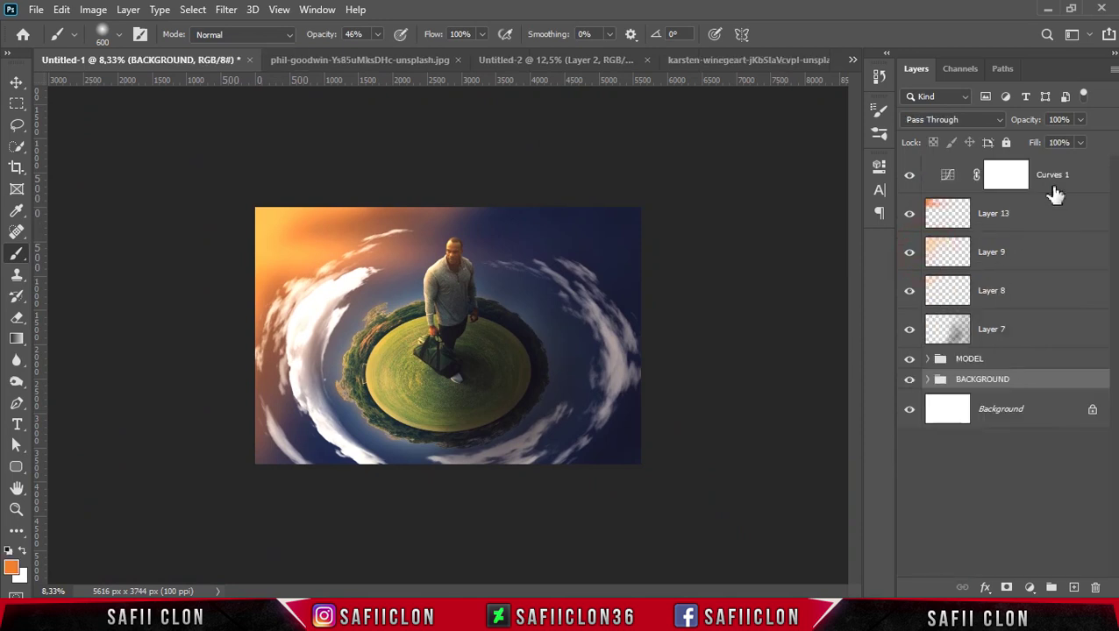
Select Curves 1 and toggle its grading off and on to compare.
left_click(940, 186)
left_click(909, 176)
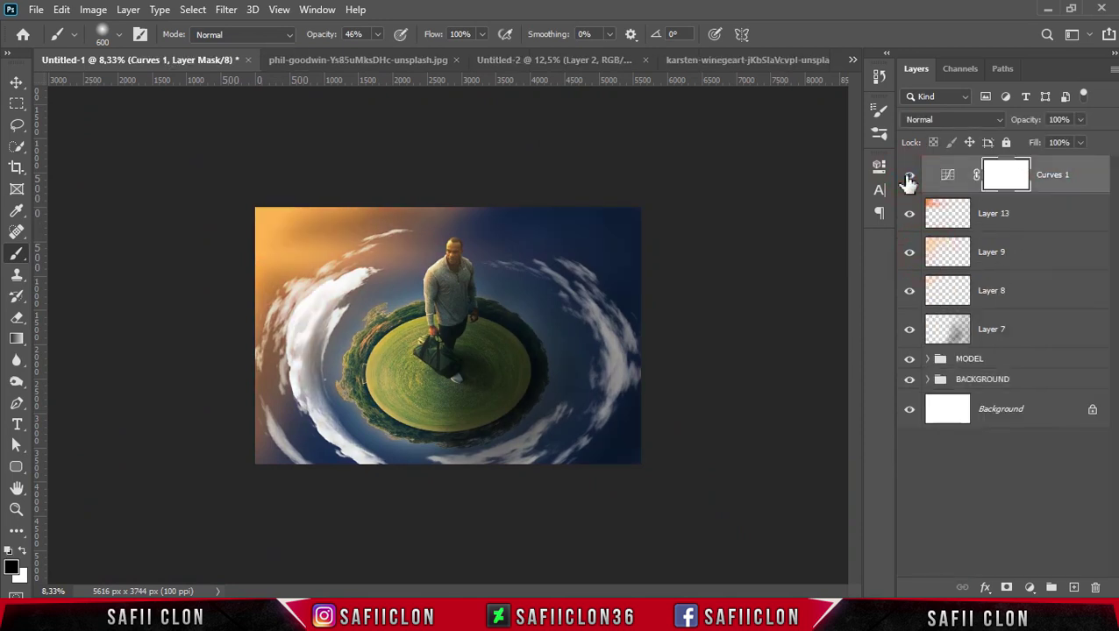
left_click(909, 176)
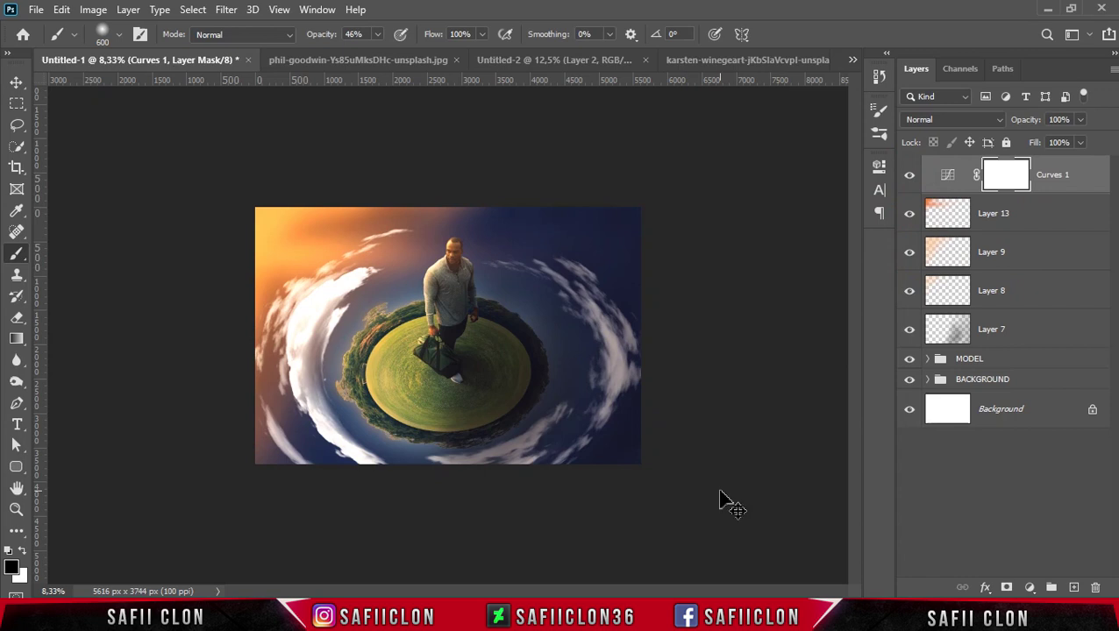
scroll(719, 493, "up", 1)
scroll(719, 493, "up", 1)
scroll(719, 493, "down", 1)
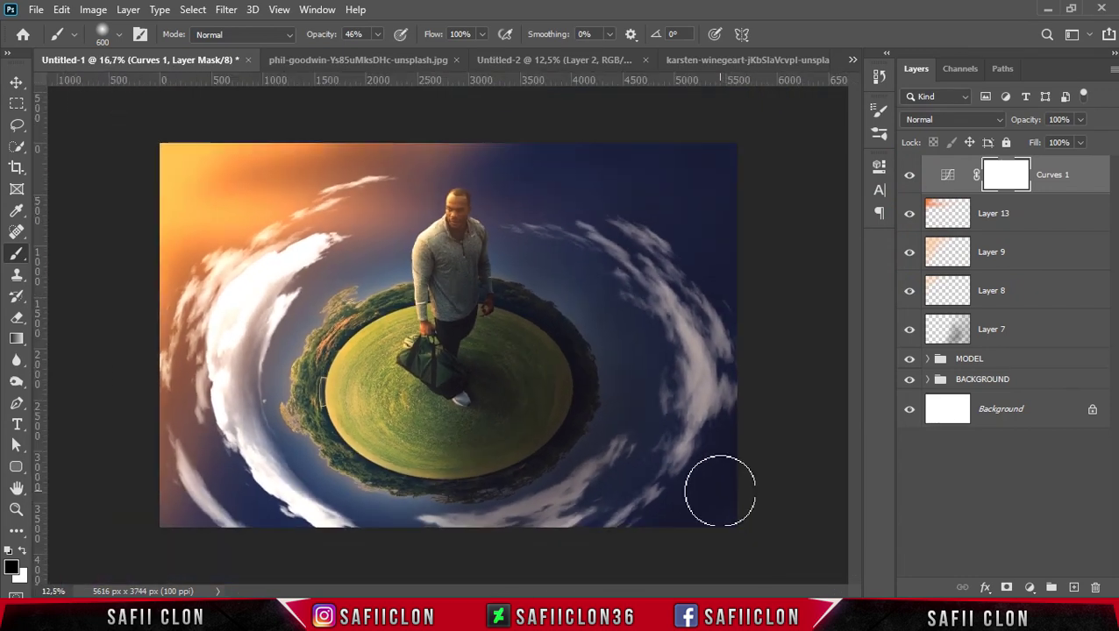